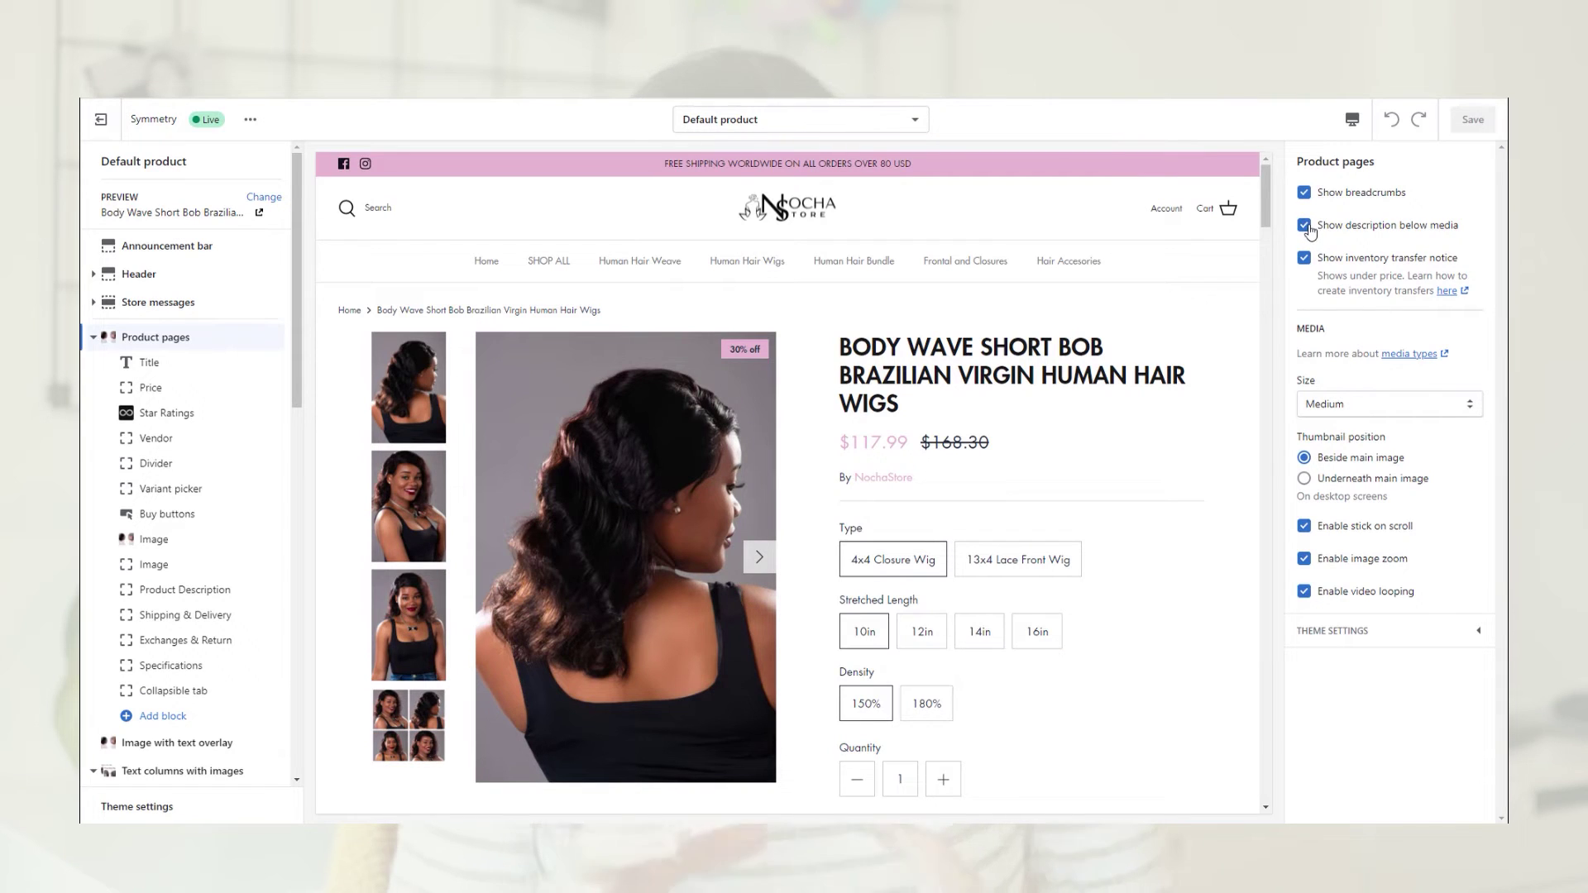
# Turn off 'Show description below media' and check the product preview
pyautogui.click(1306, 227)
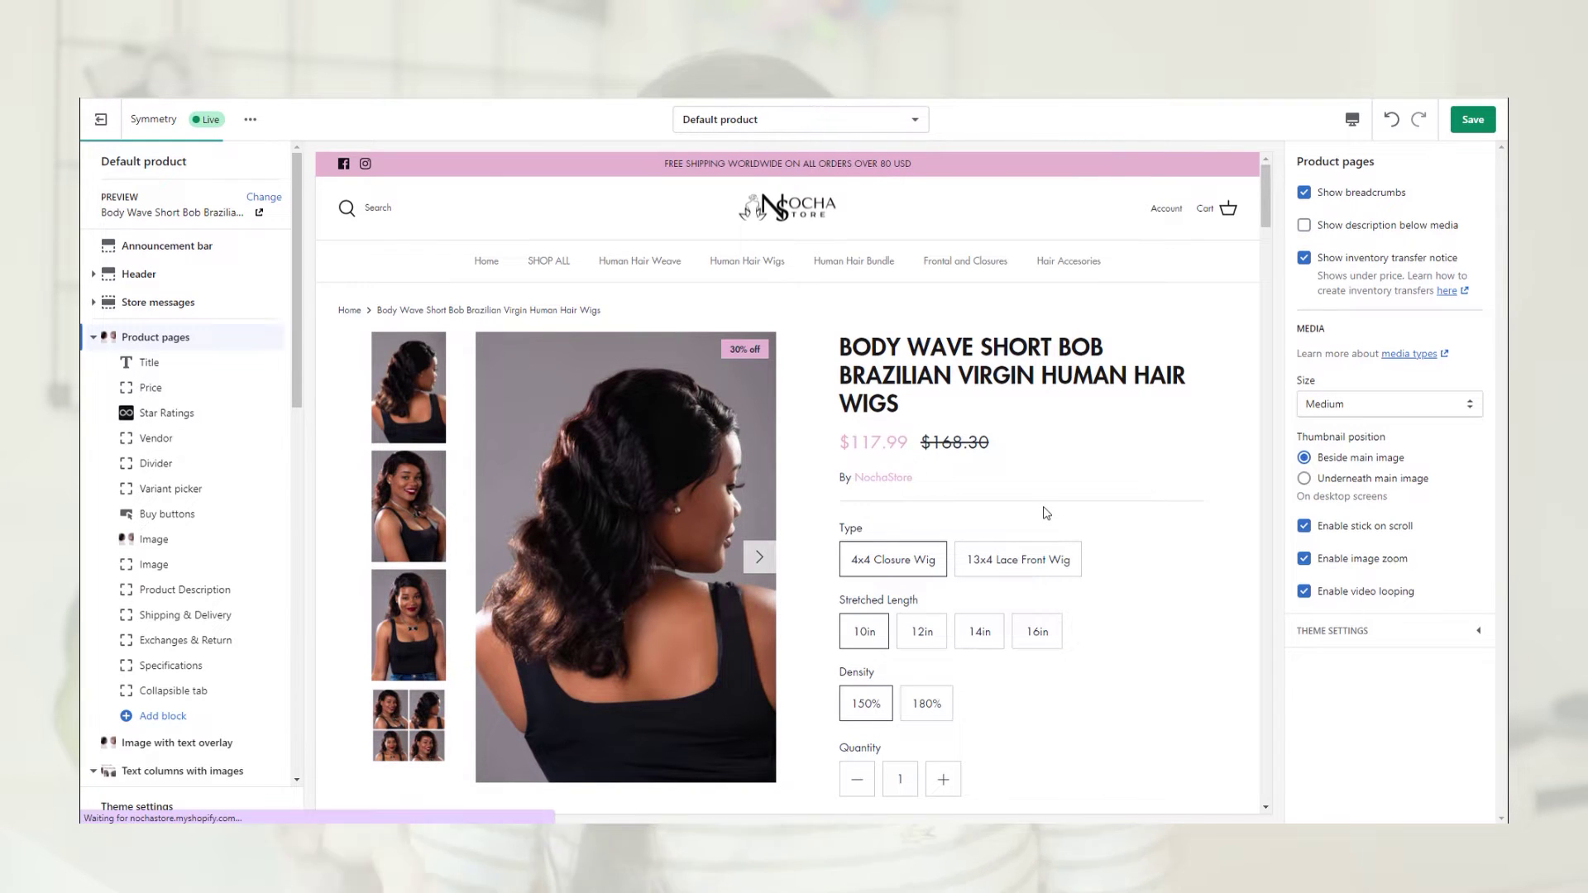
pyautogui.scroll(-5, 1046, 513)
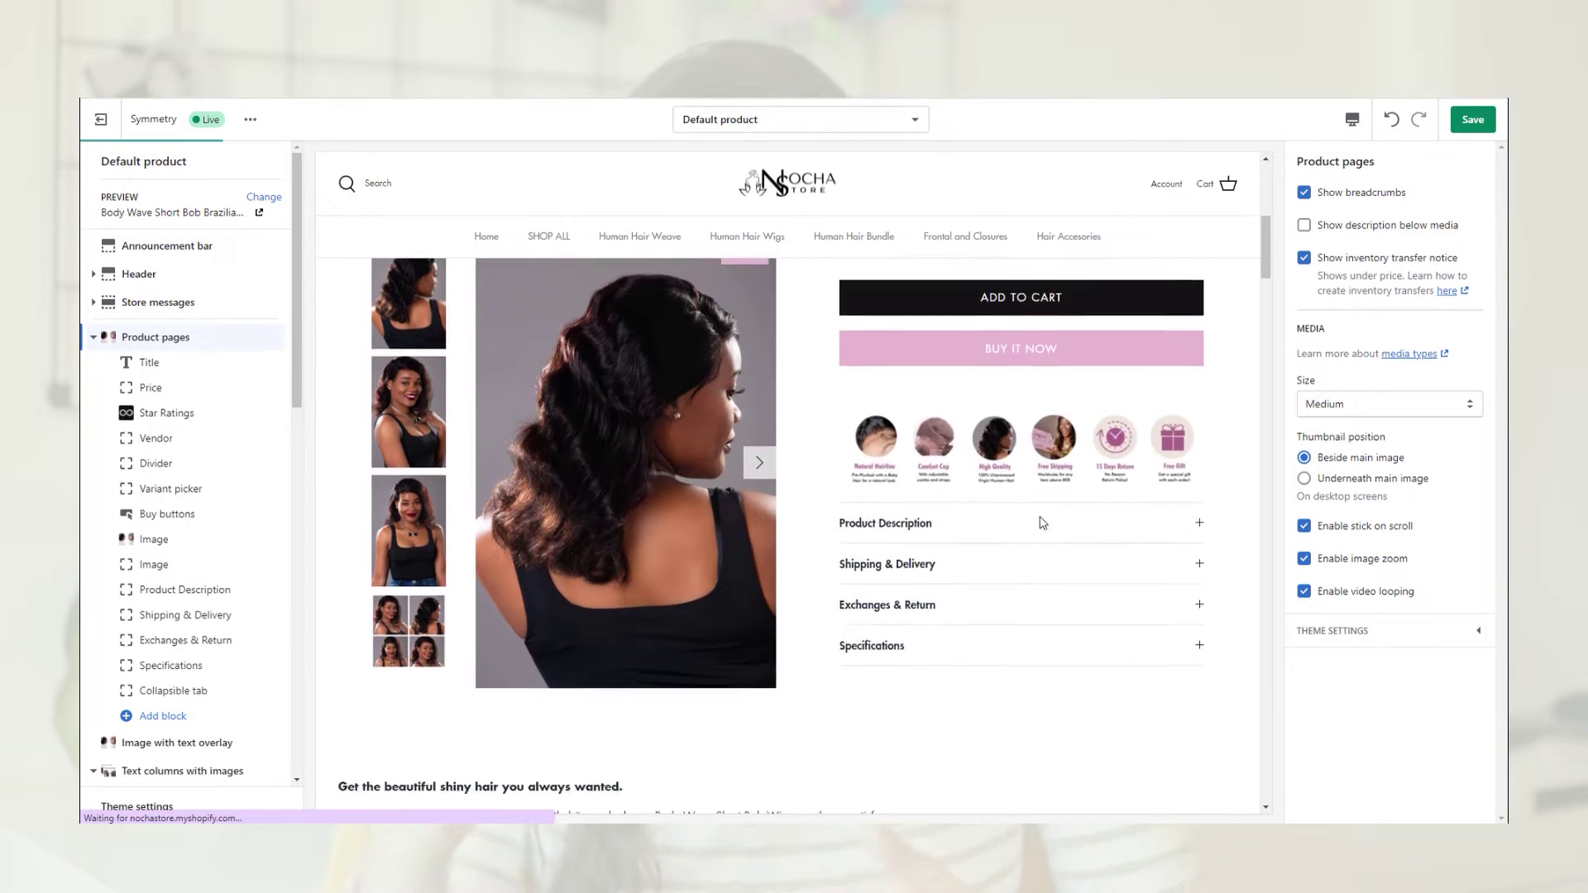
pyautogui.scroll(10, 1027, 487)
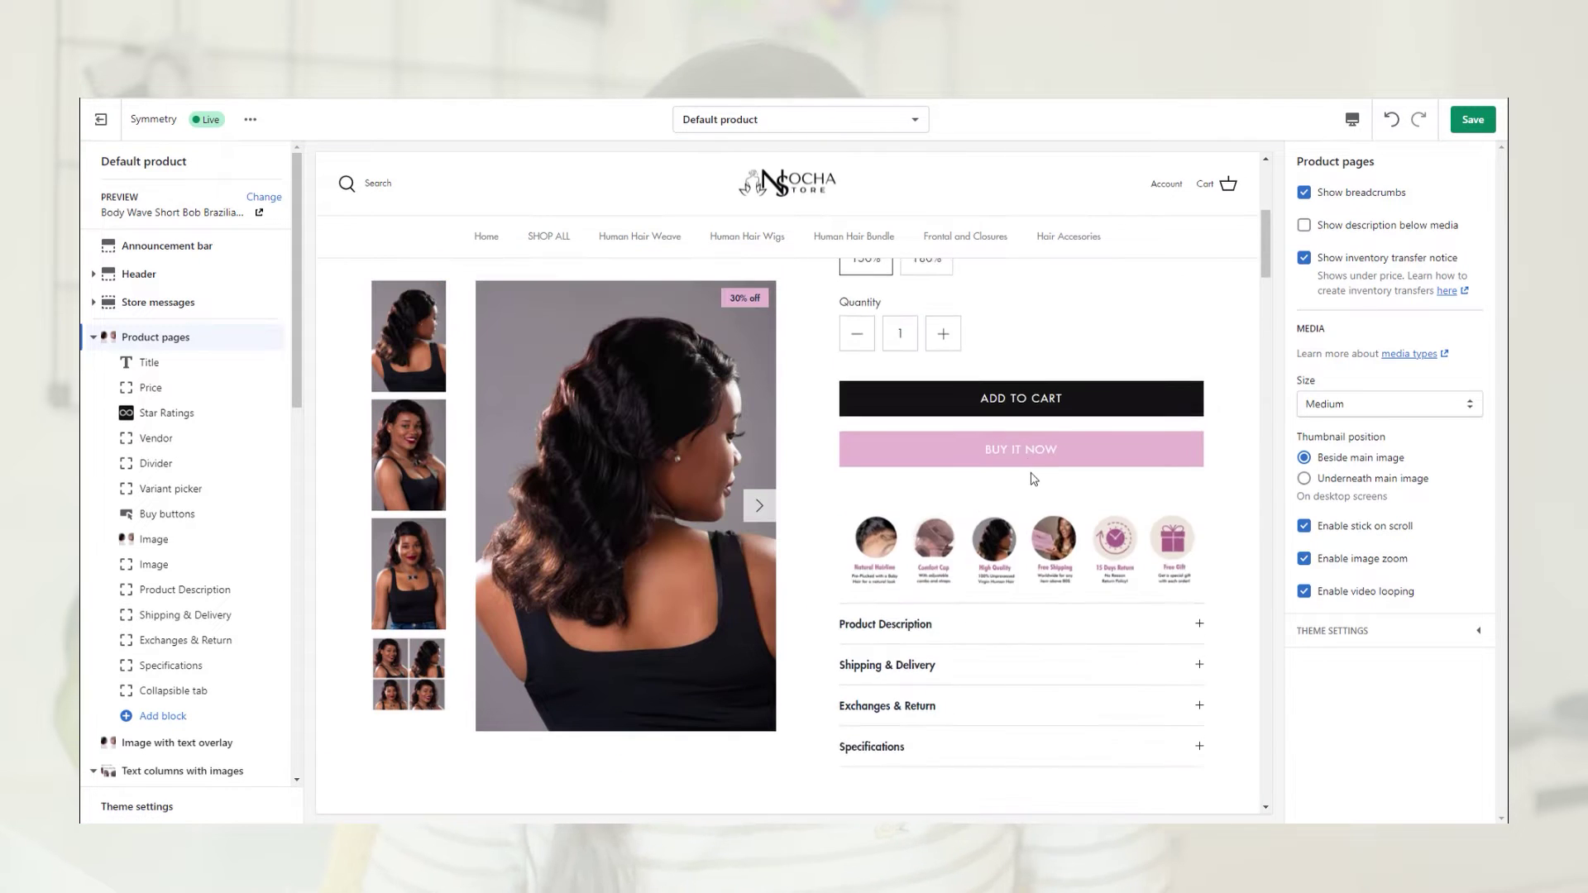
pyautogui.scroll(-8, 1027, 486)
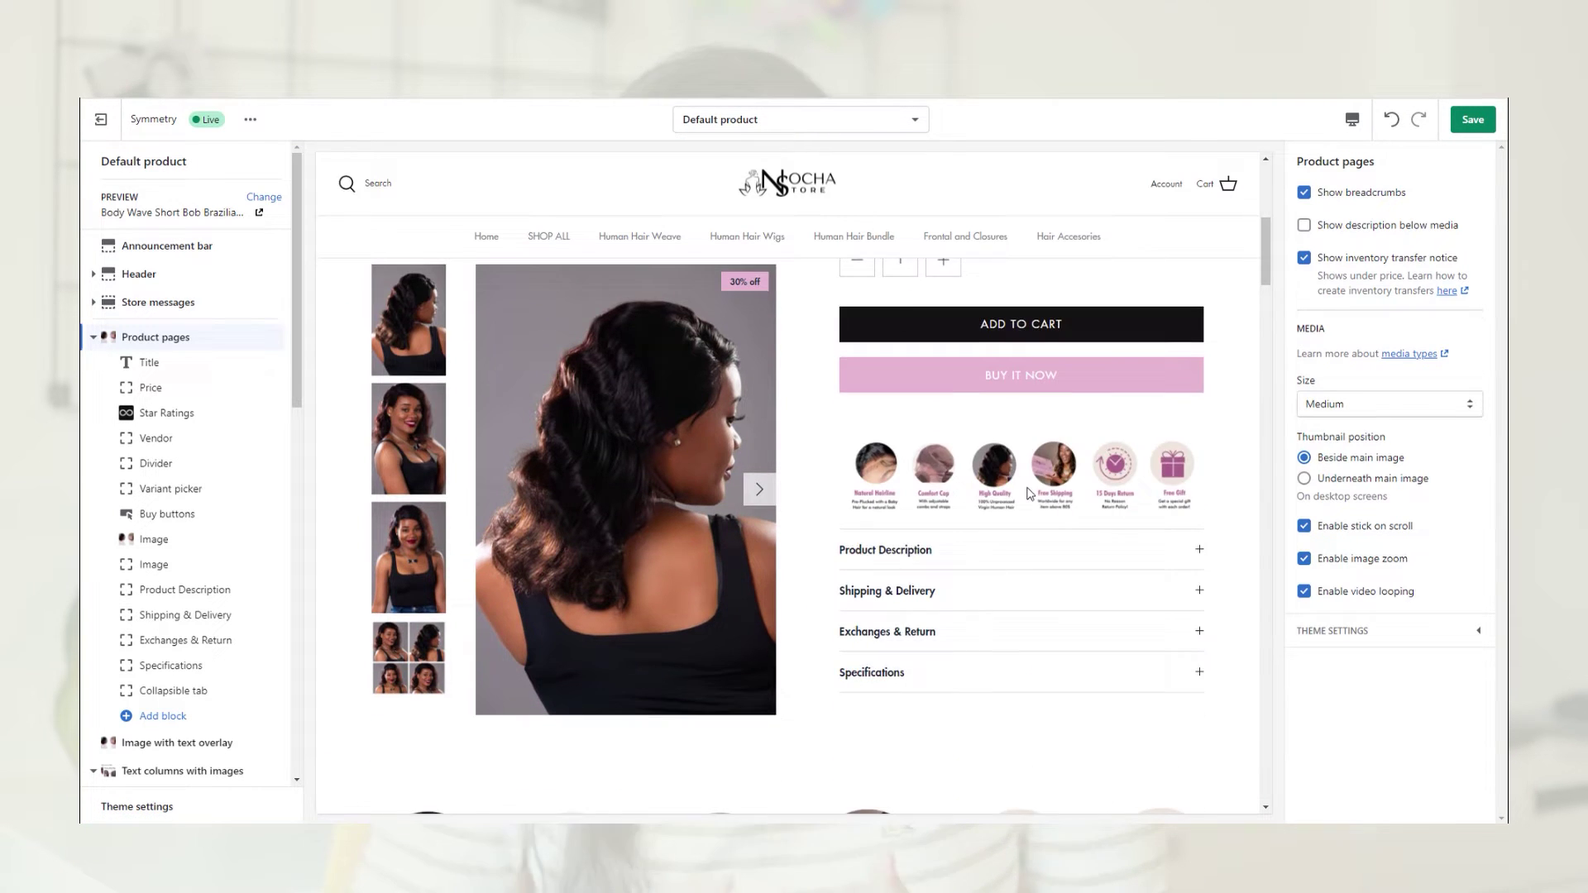
pyautogui.scroll(-2, 1030, 495)
pyautogui.scroll(5, 1029, 493)
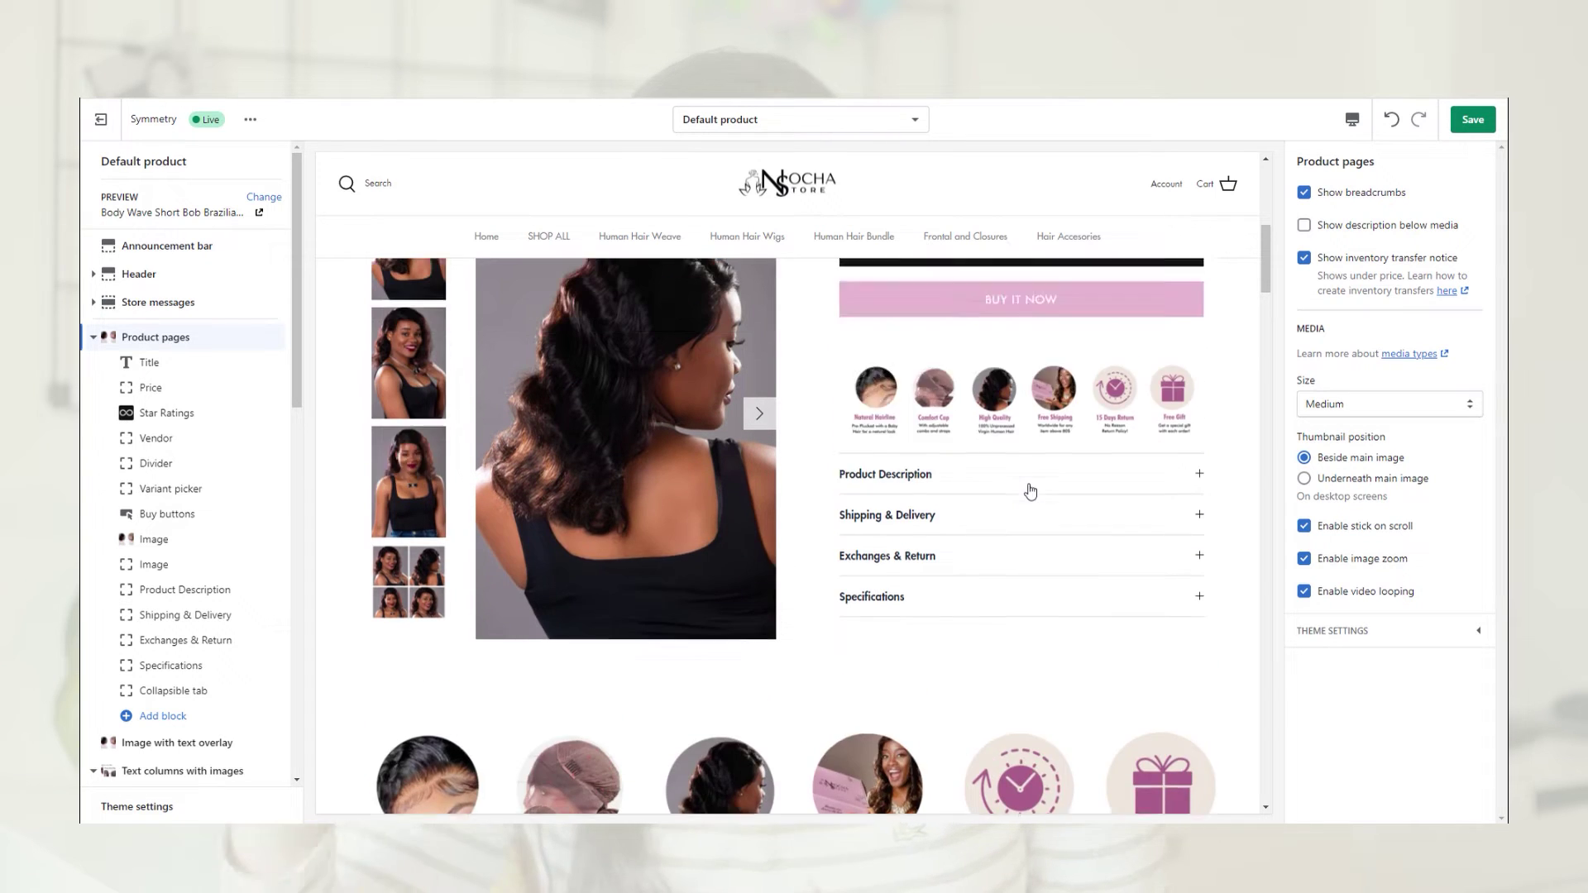
# Re-enable 'Show description below media' and expand the Product Description and Specifications tabs in the preview
pyautogui.click(1304, 226)
pyautogui.scroll(-5, 1088, 518)
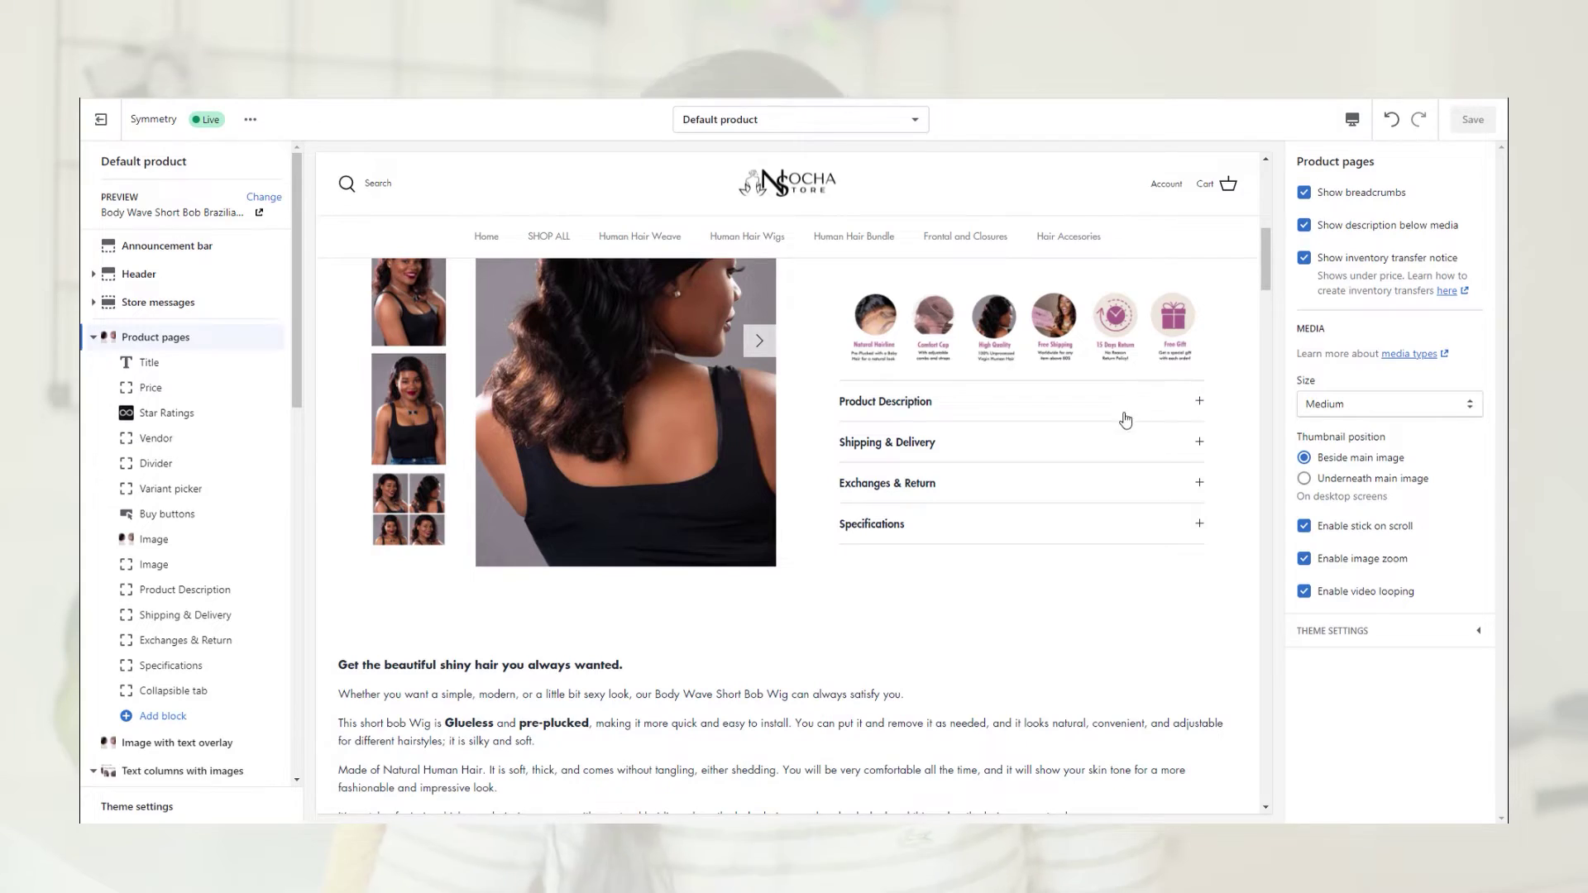
pyautogui.click(1126, 405)
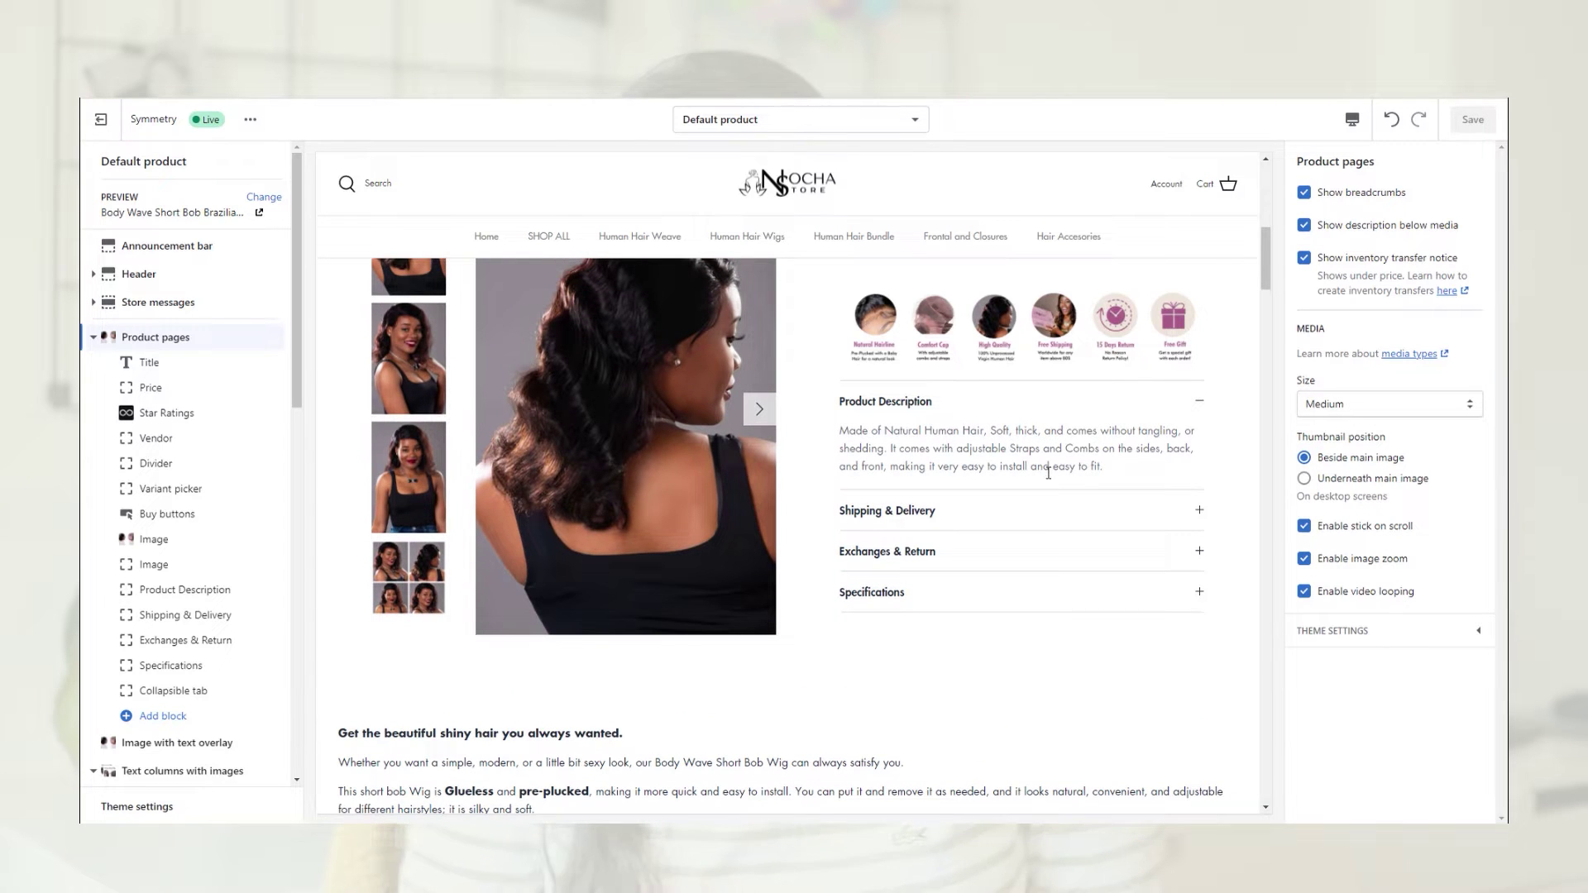
pyautogui.click(1031, 592)
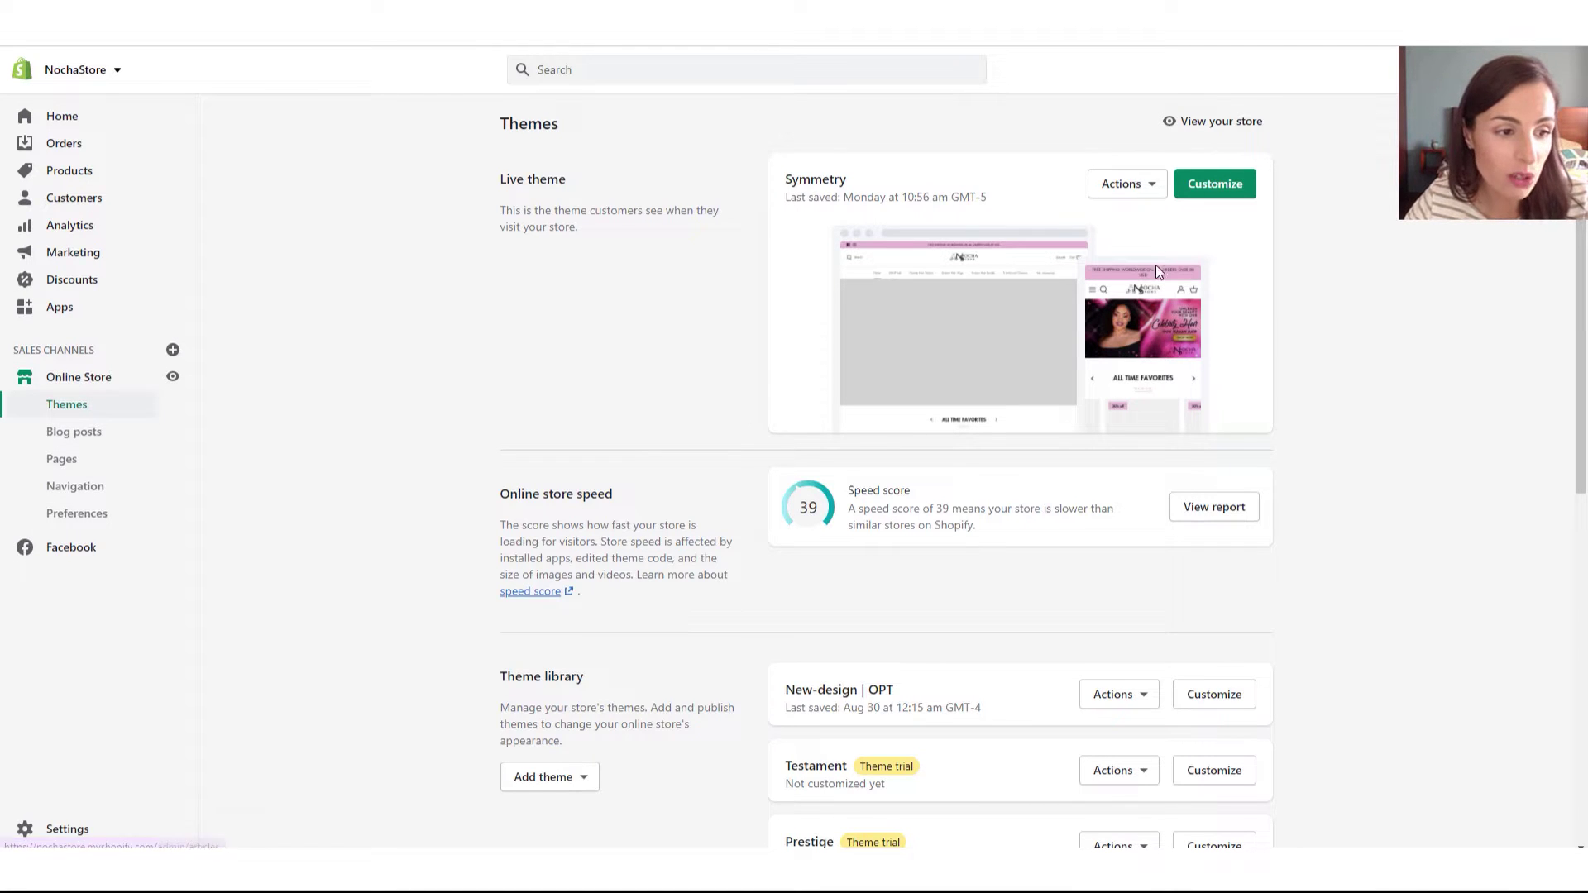
# Customize the live Symmetry theme and switch to the Products > Default product template
pyautogui.click(1212, 185)
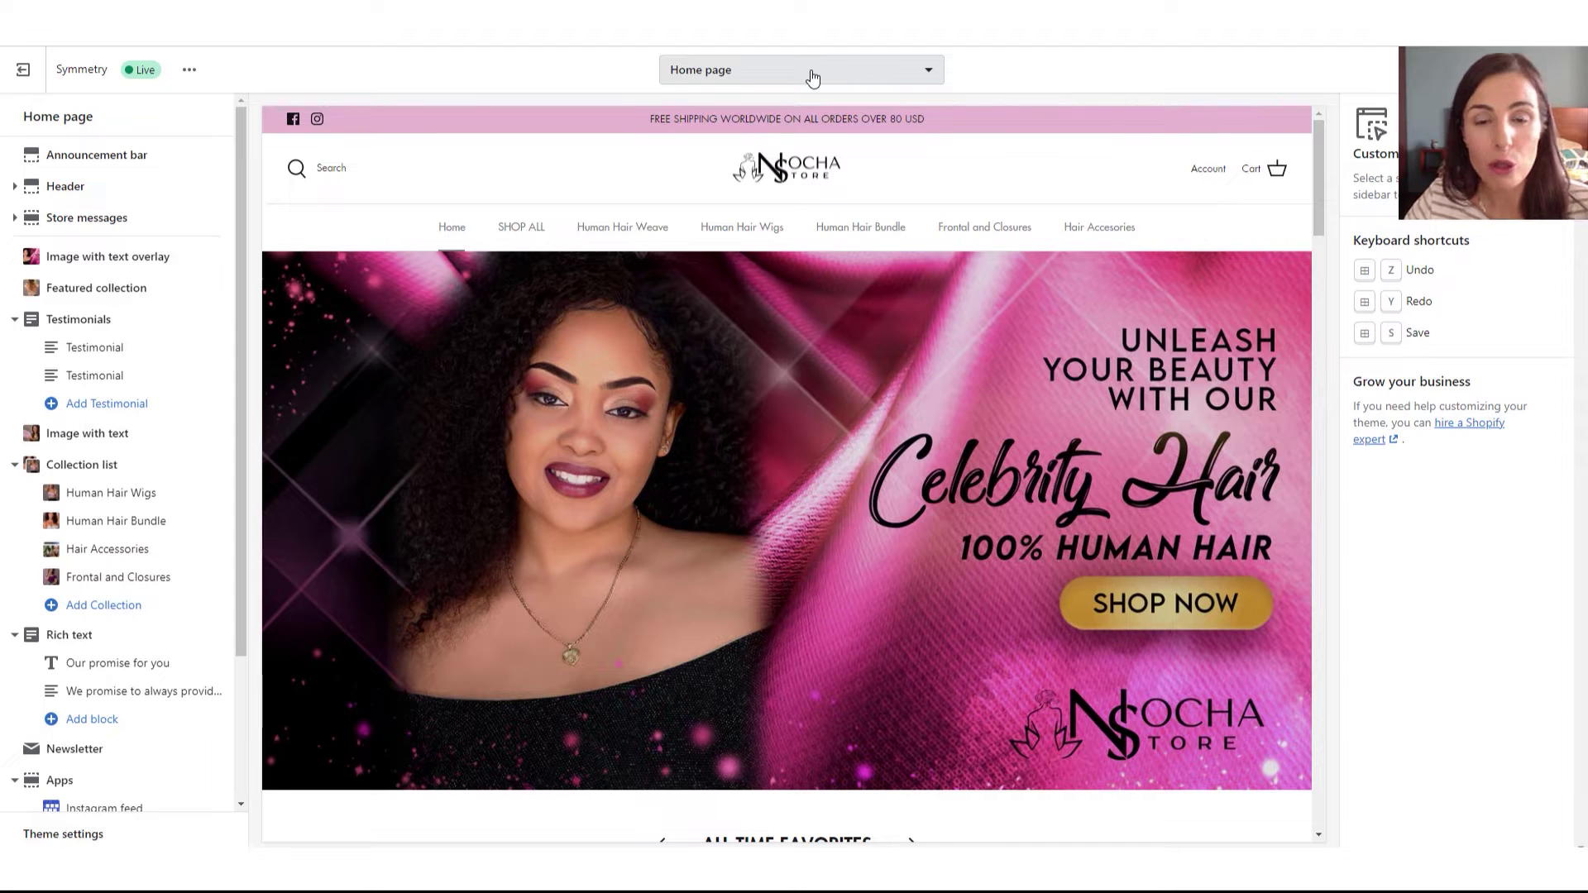
pyautogui.click(812, 77)
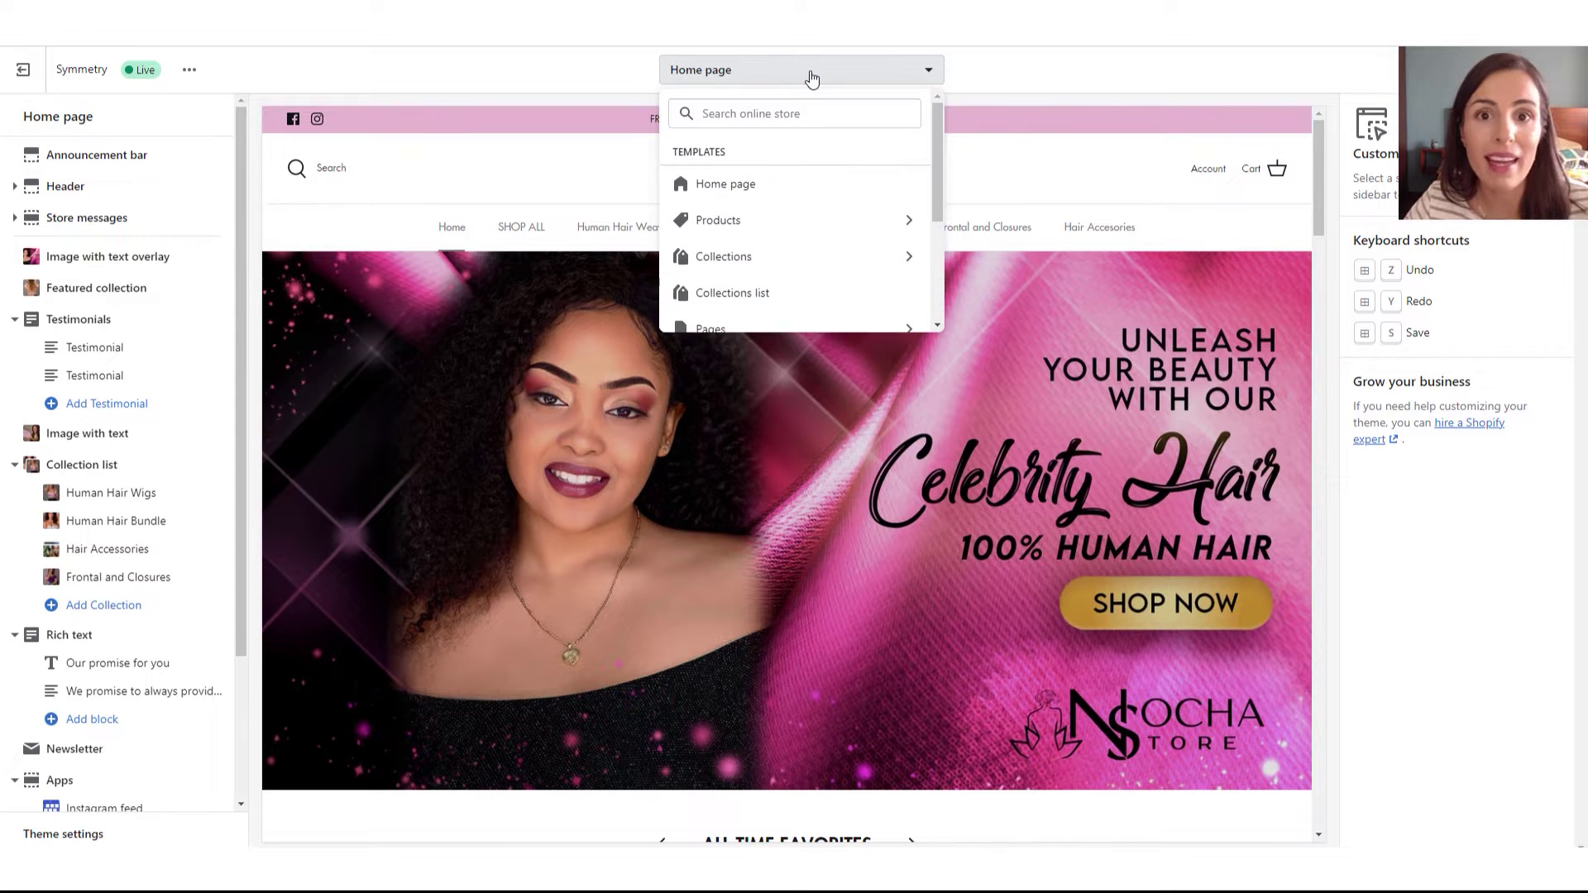
pyautogui.click(913, 221)
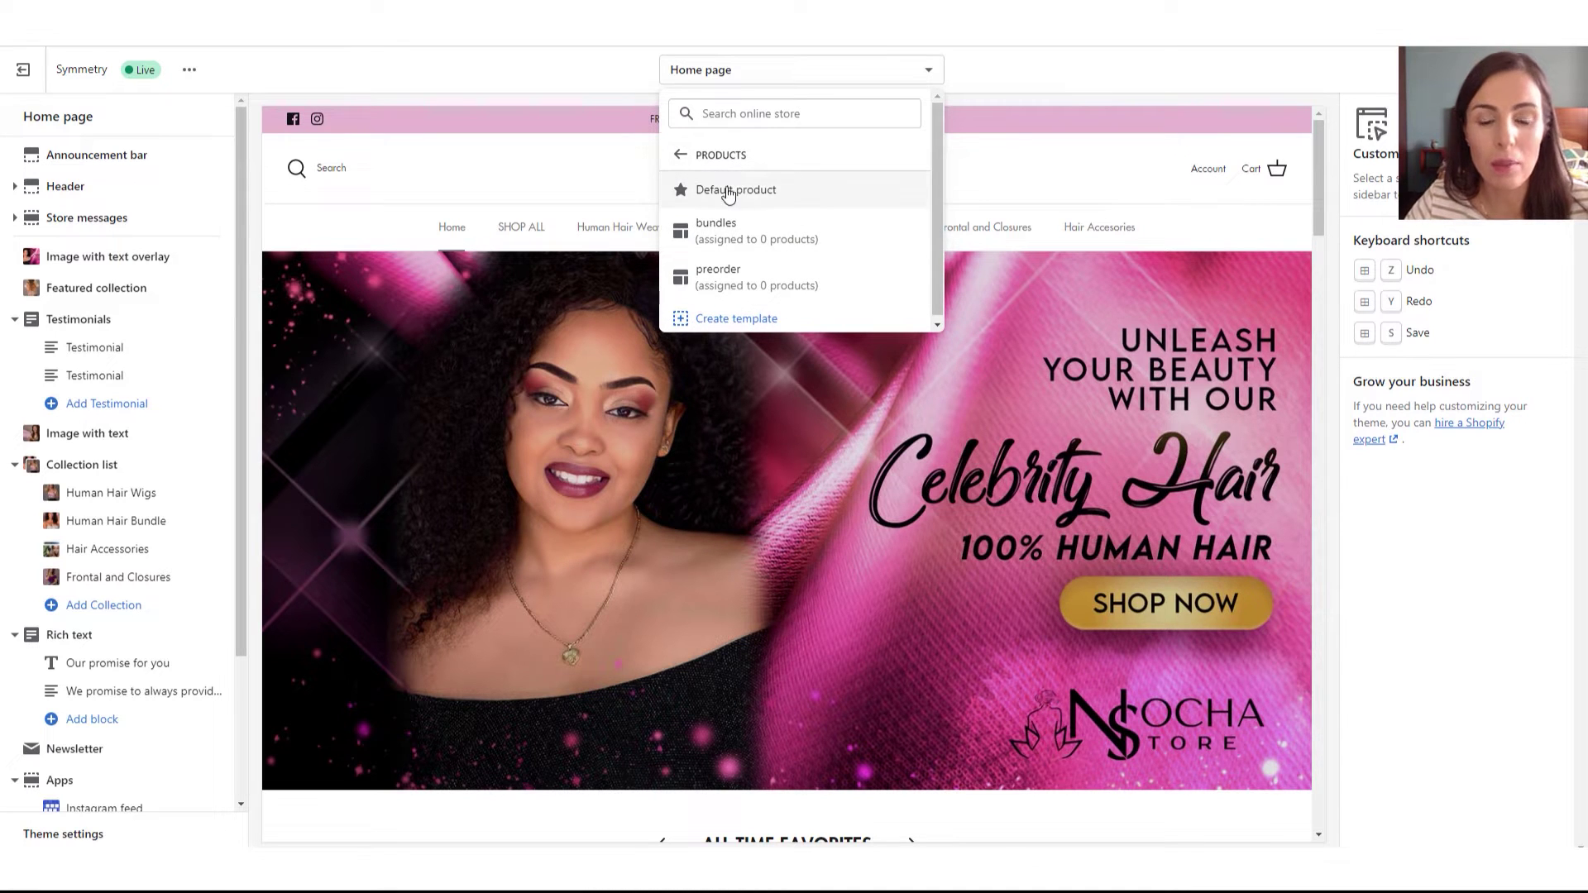
pyautogui.click(782, 200)
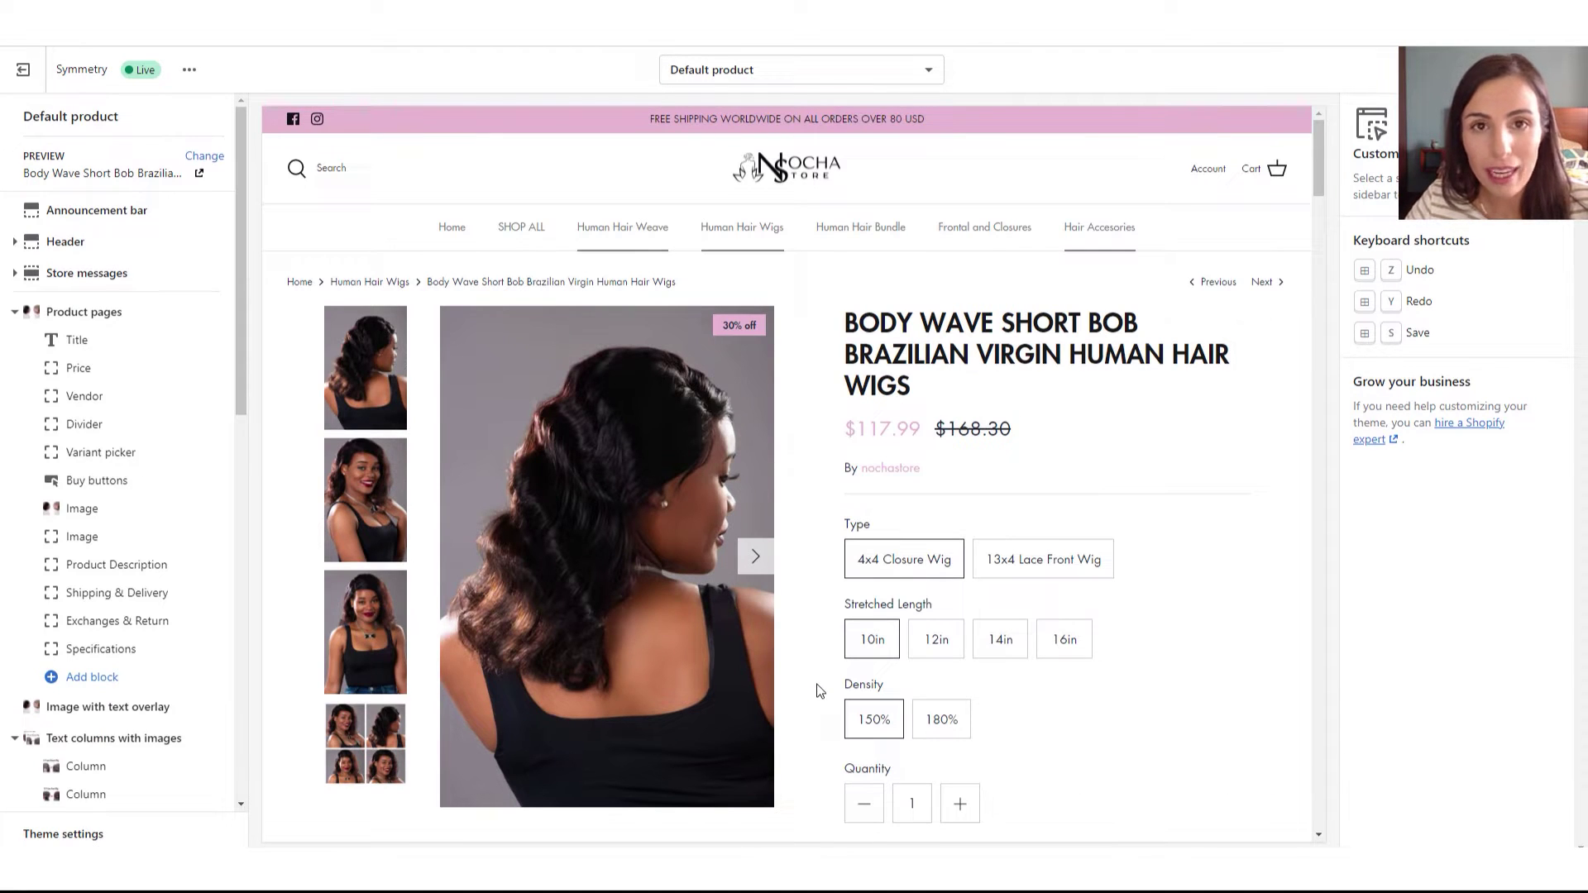
pyautogui.scroll(-2, 616, 372)
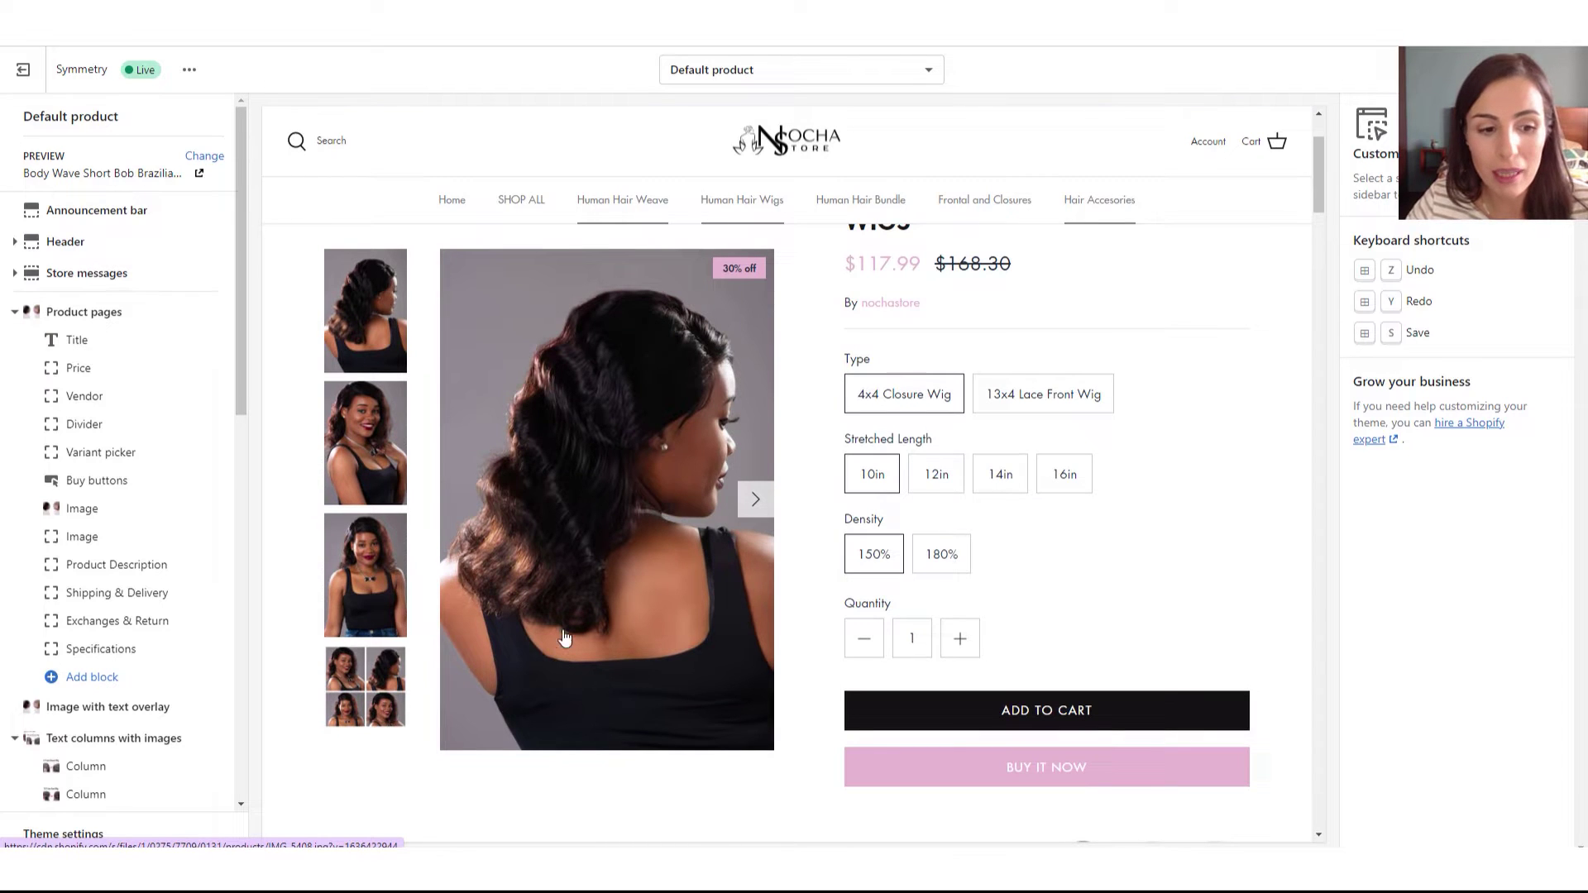
pyautogui.scroll(2, 570, 616)
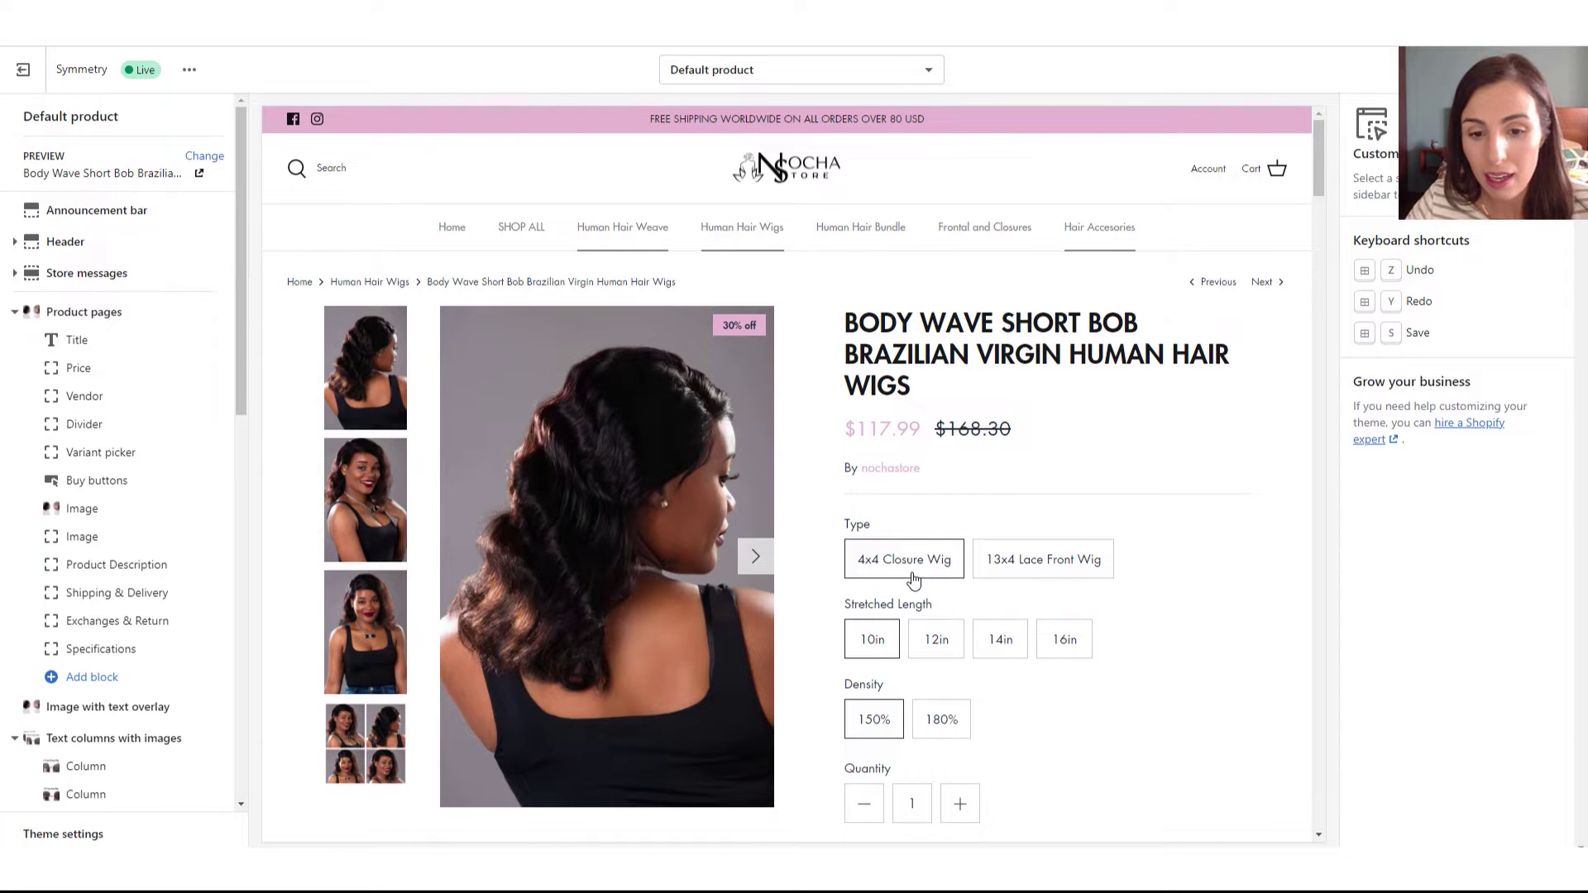
pyautogui.scroll(-2, 913, 579)
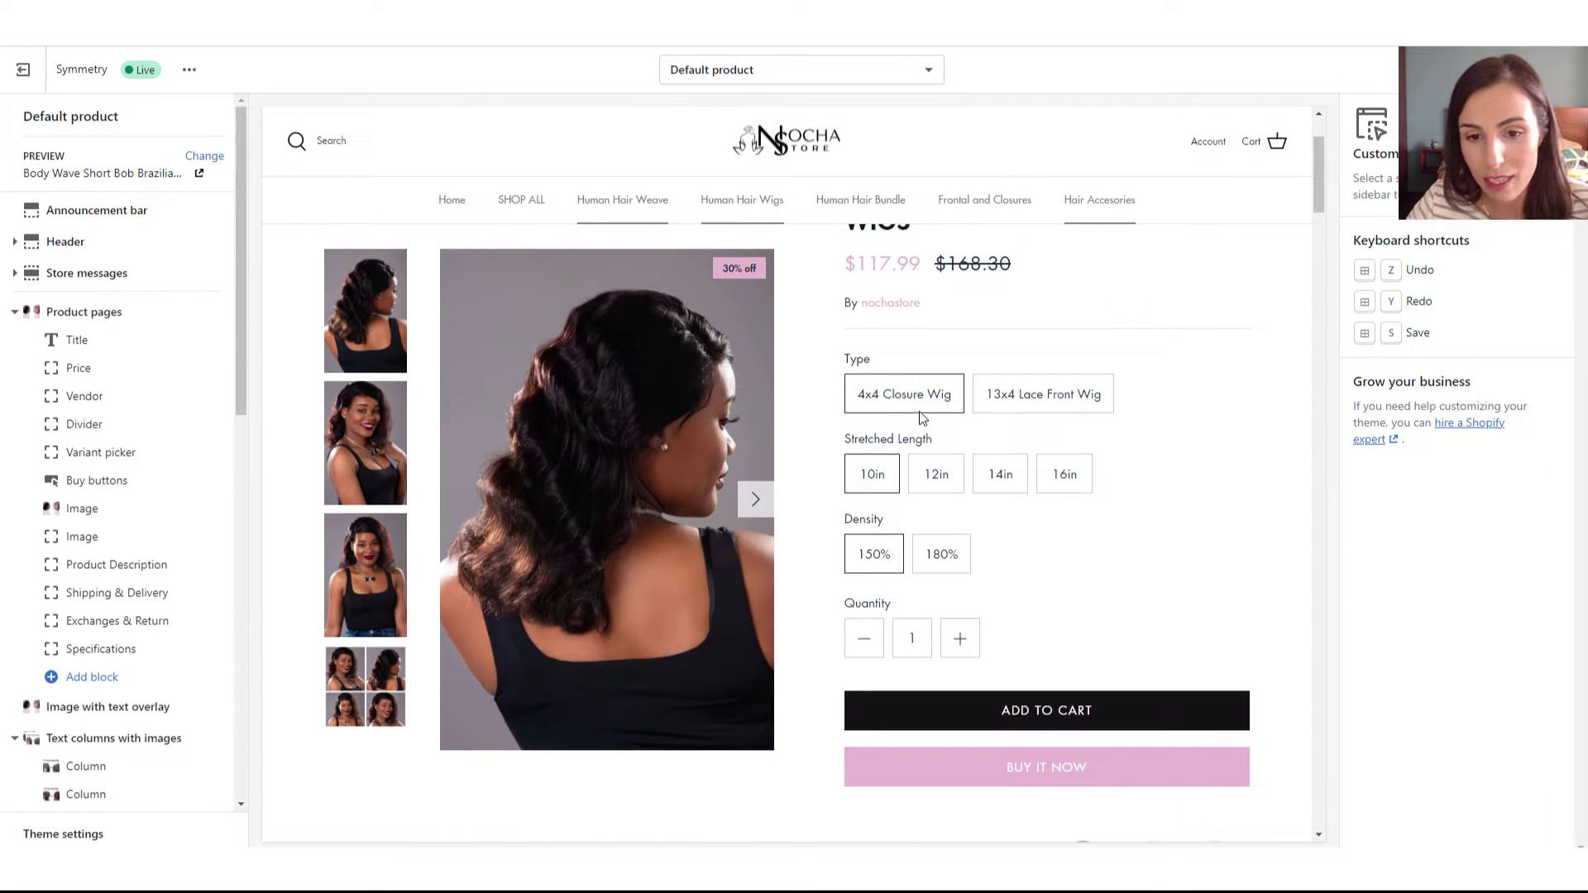
pyautogui.scroll(-1, 946, 591)
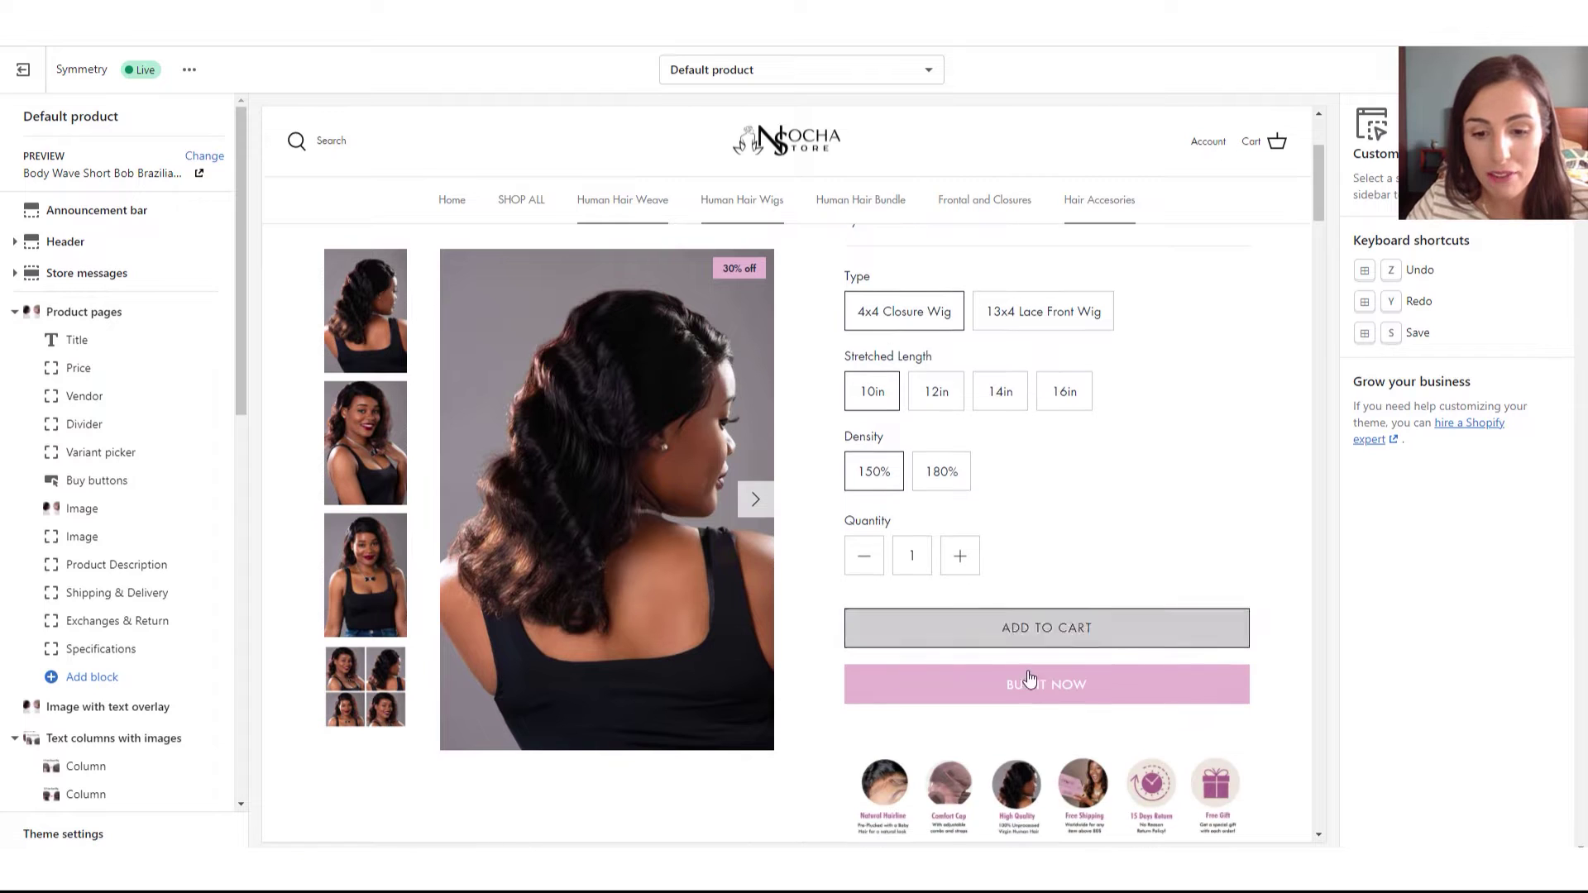
pyautogui.scroll(-3, 993, 463)
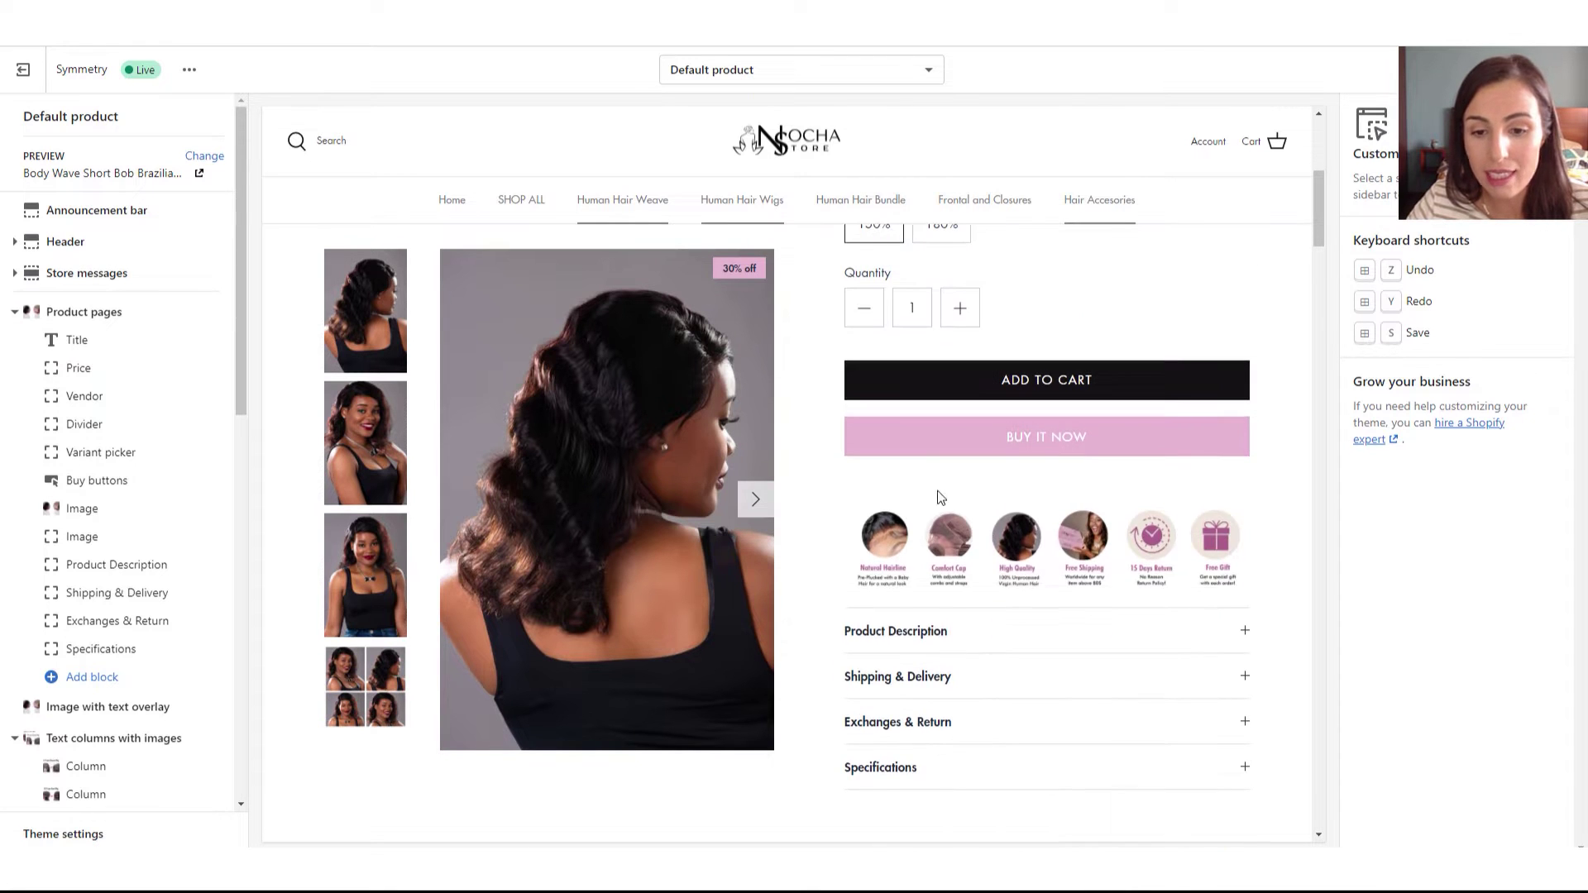
pyautogui.scroll(-1, 1075, 595)
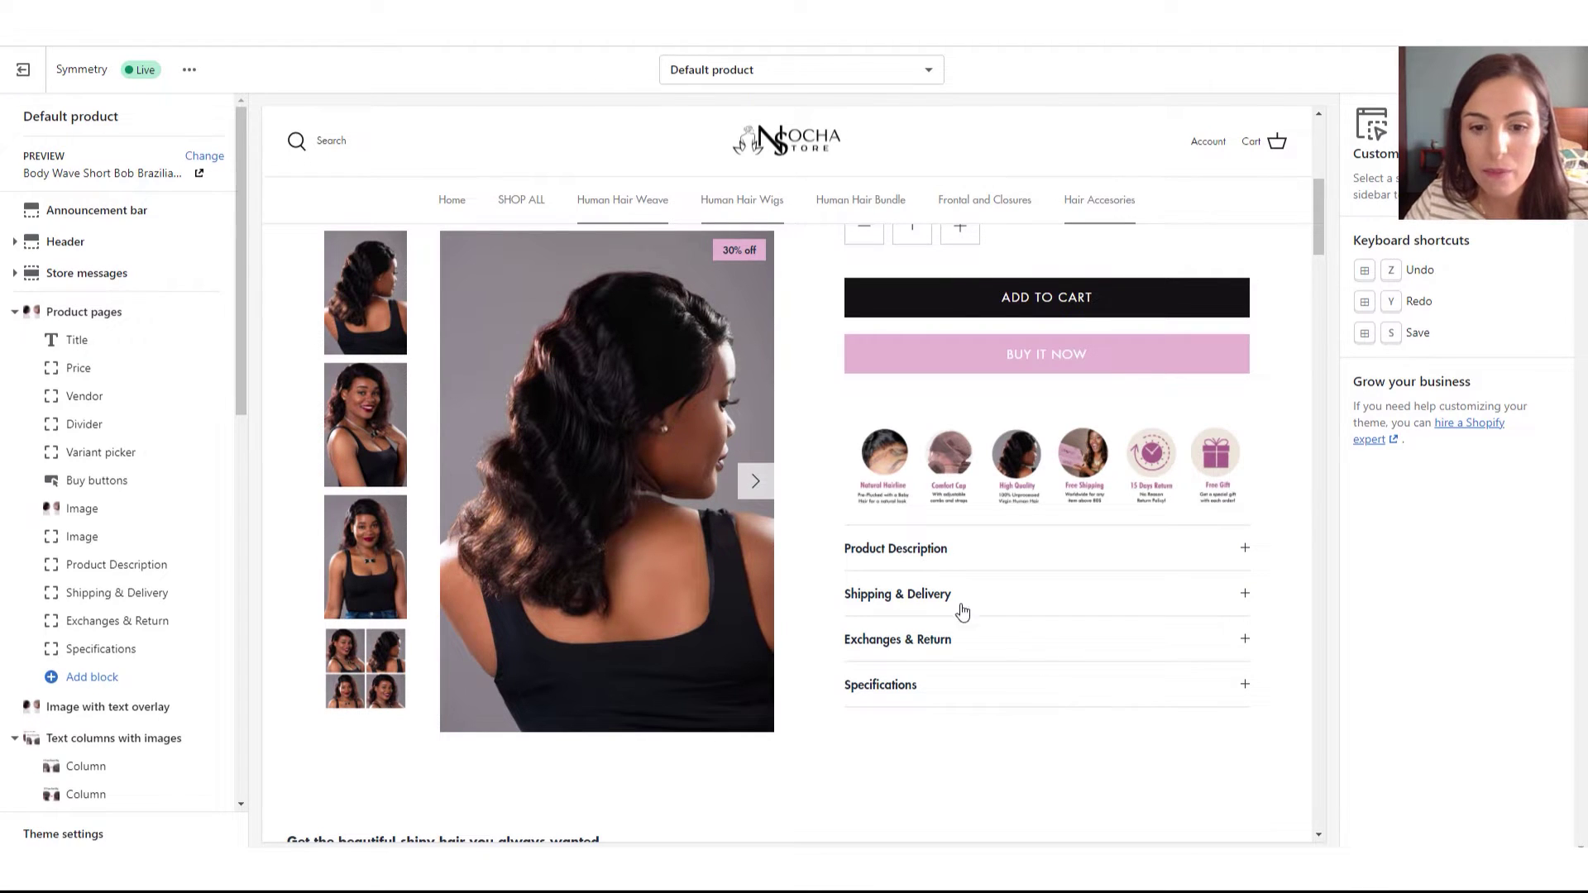
pyautogui.click(919, 554)
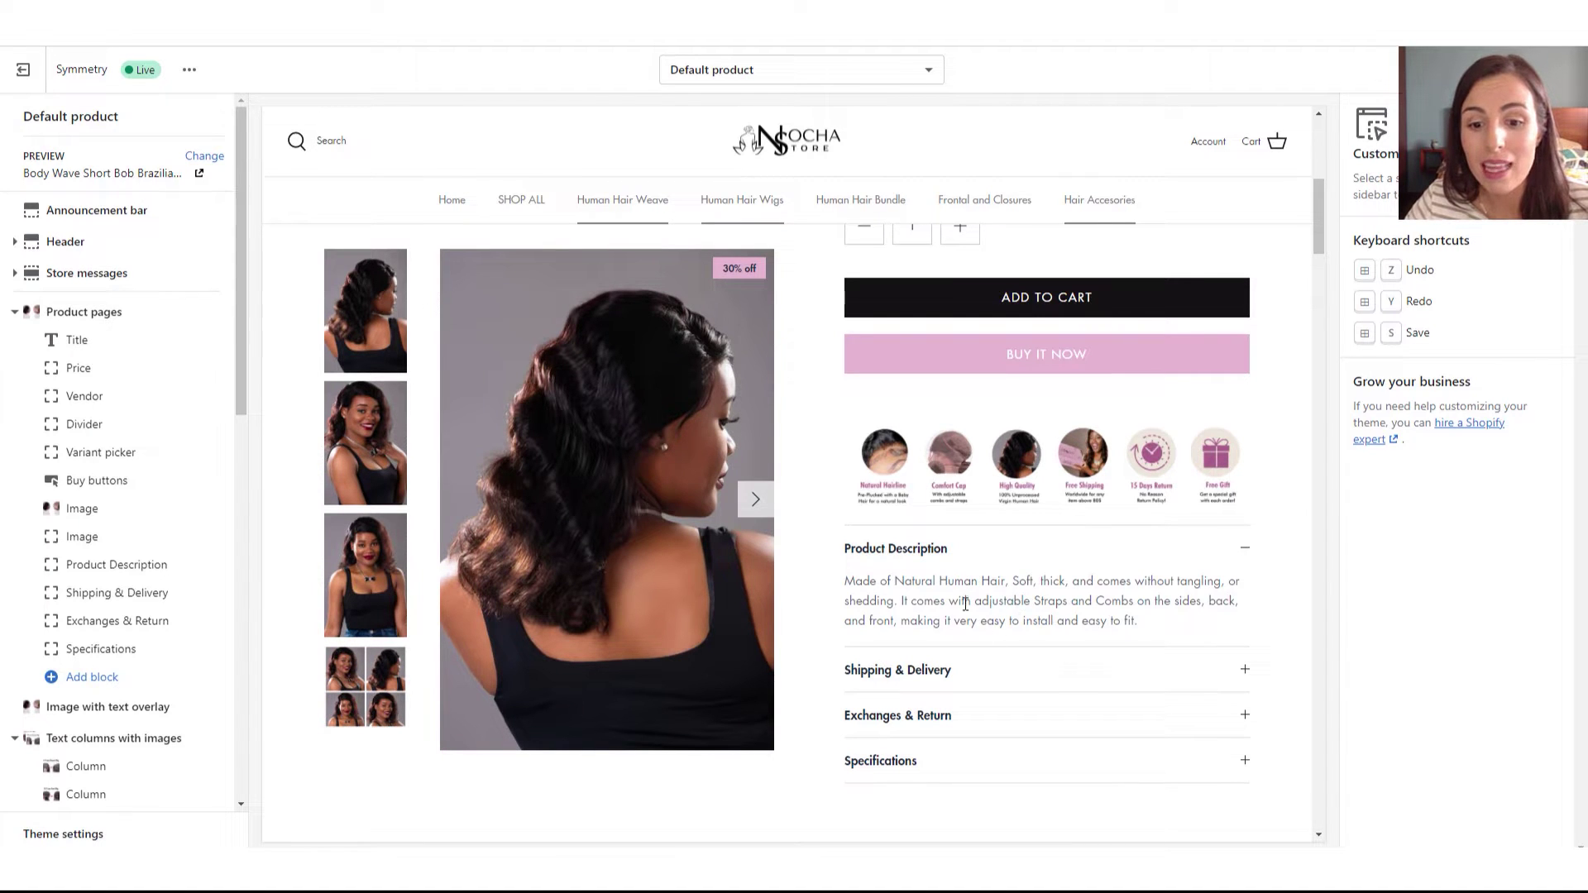
pyautogui.click(1230, 553)
pyautogui.click(1150, 597)
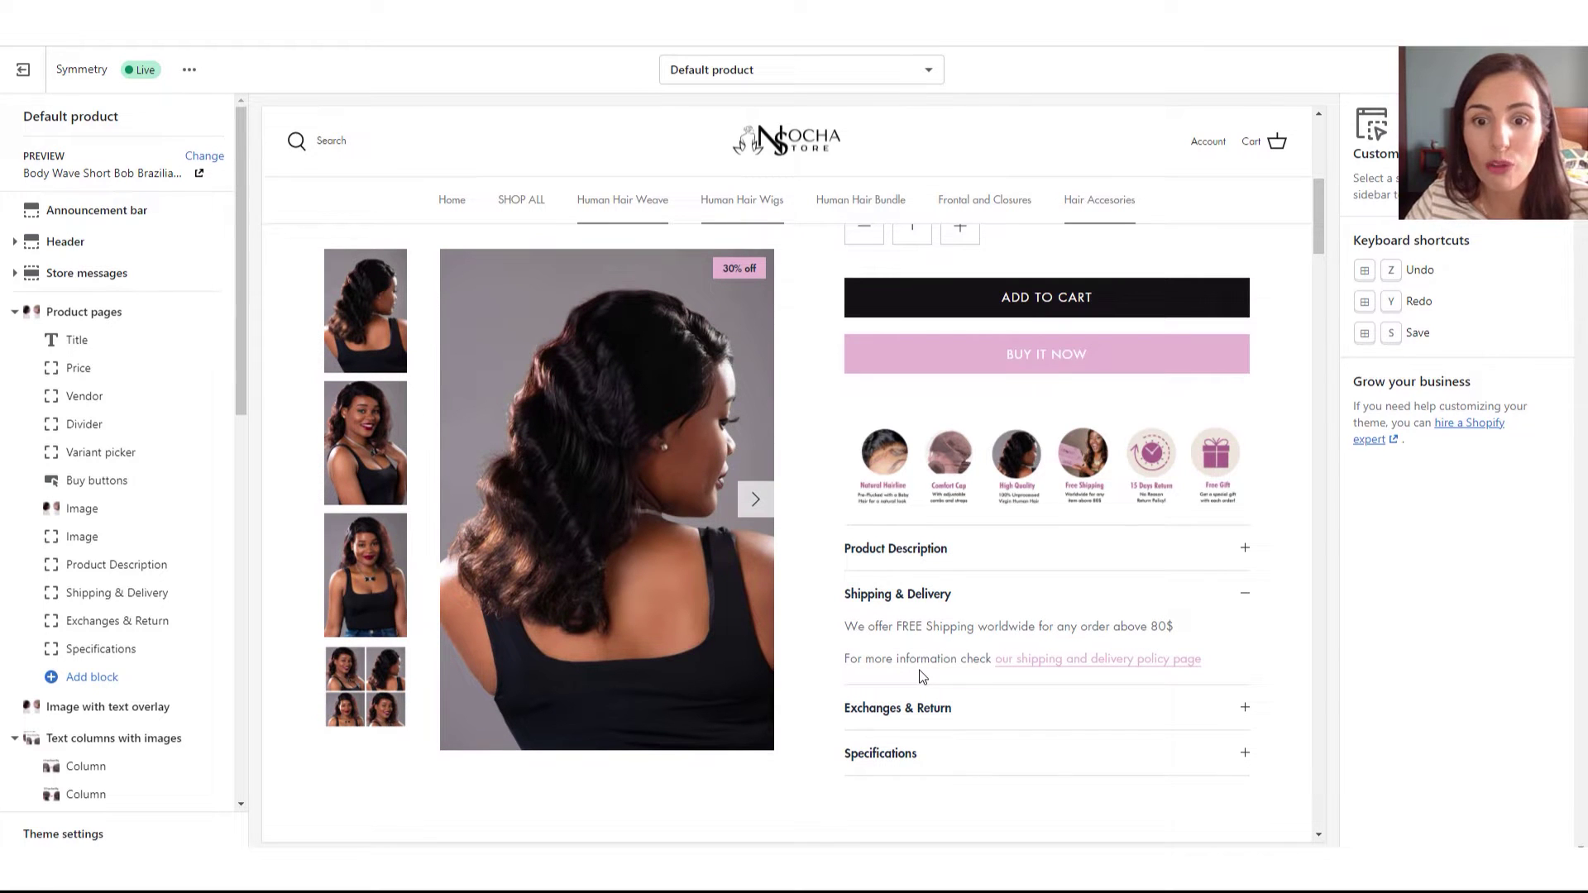
pyautogui.click(1244, 585)
pyautogui.scroll(-2, 716, 557)
pyautogui.scroll(1, 716, 556)
pyautogui.scroll(-4, 719, 550)
pyautogui.scroll(-1, 719, 550)
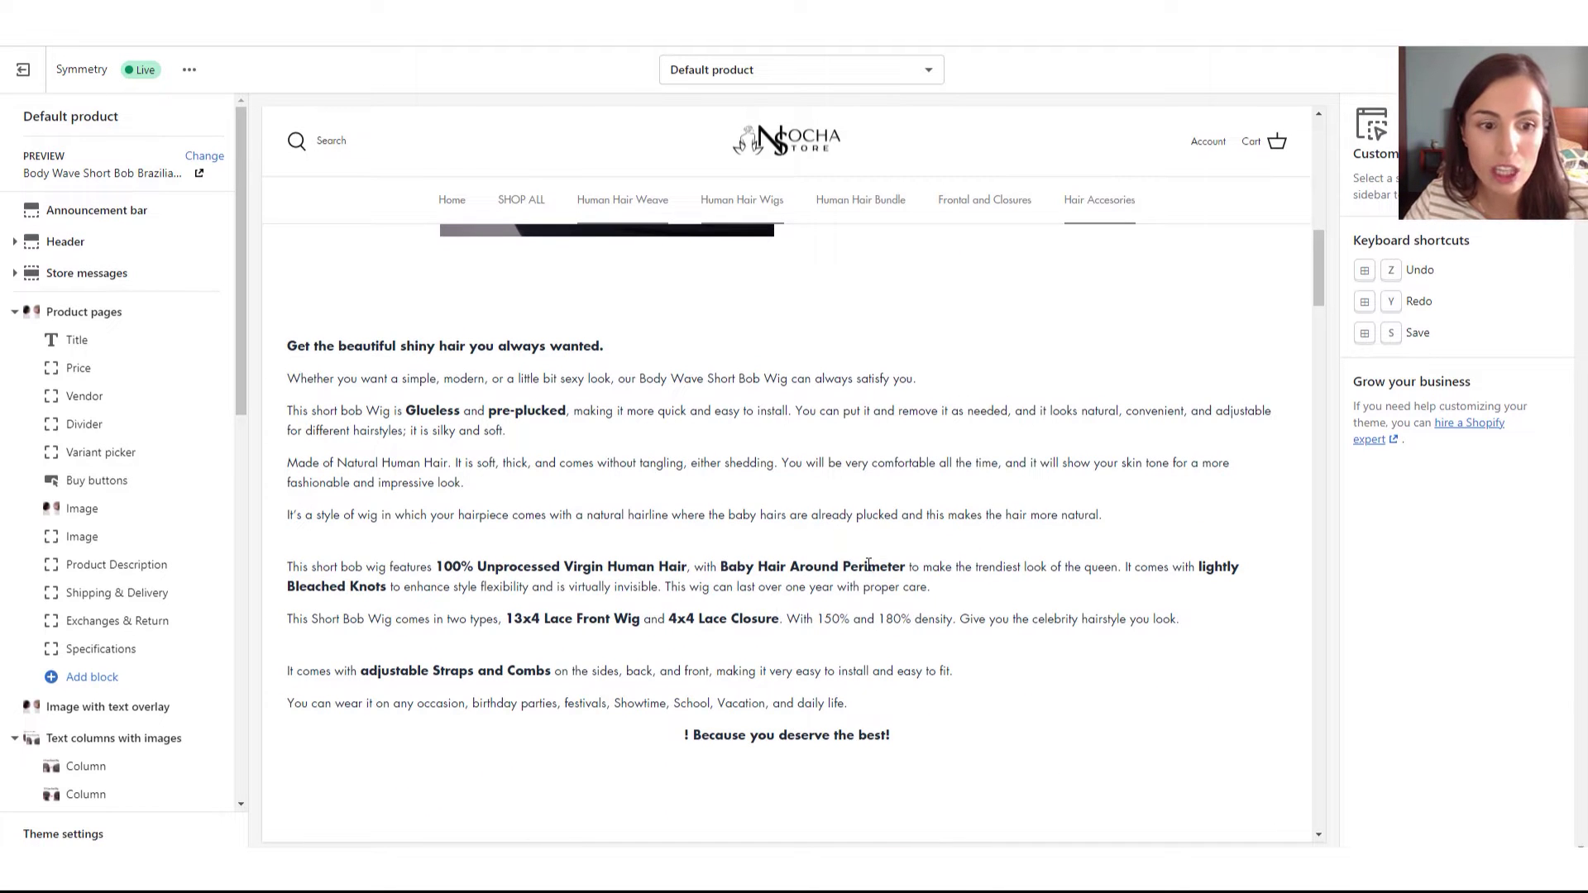
pyautogui.scroll(-7, 869, 563)
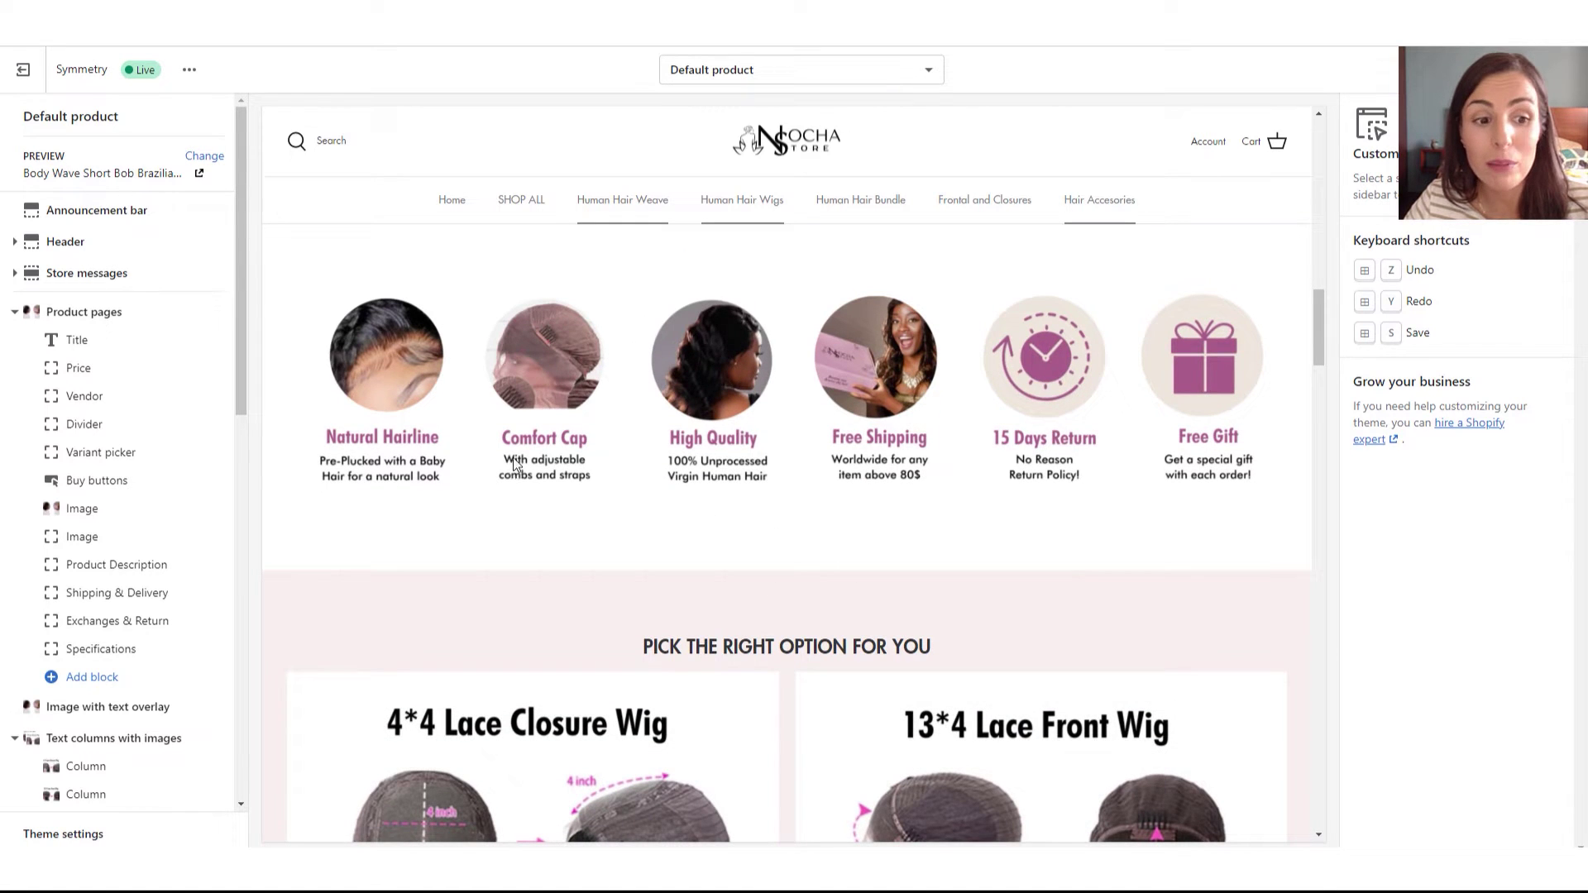
pyautogui.scroll(-6, 995, 503)
pyautogui.scroll(3, 920, 440)
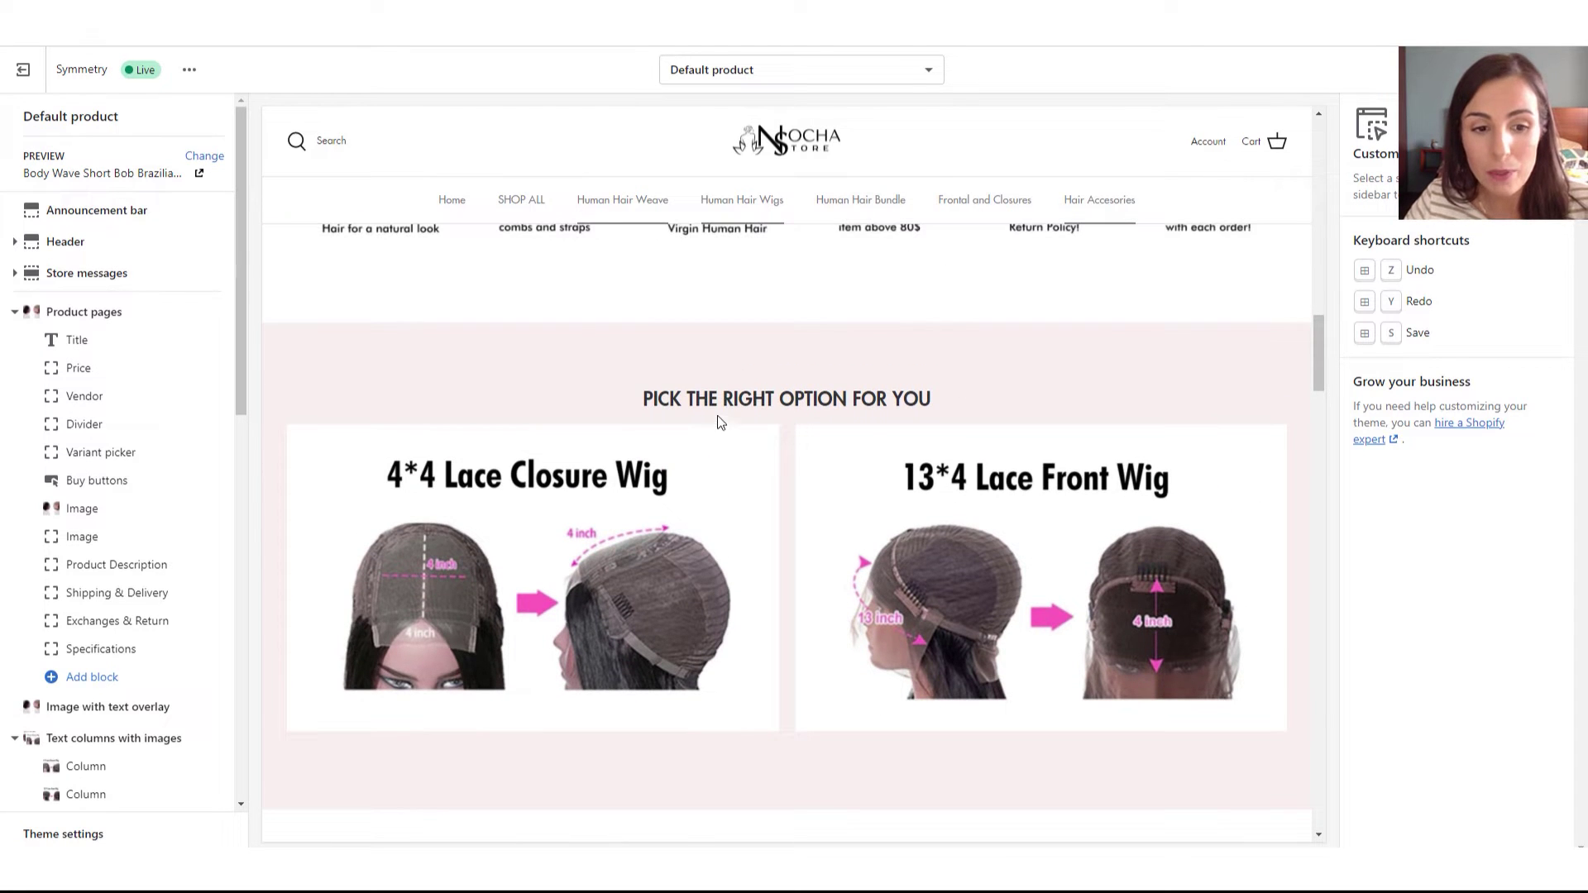
pyautogui.scroll(-7, 720, 426)
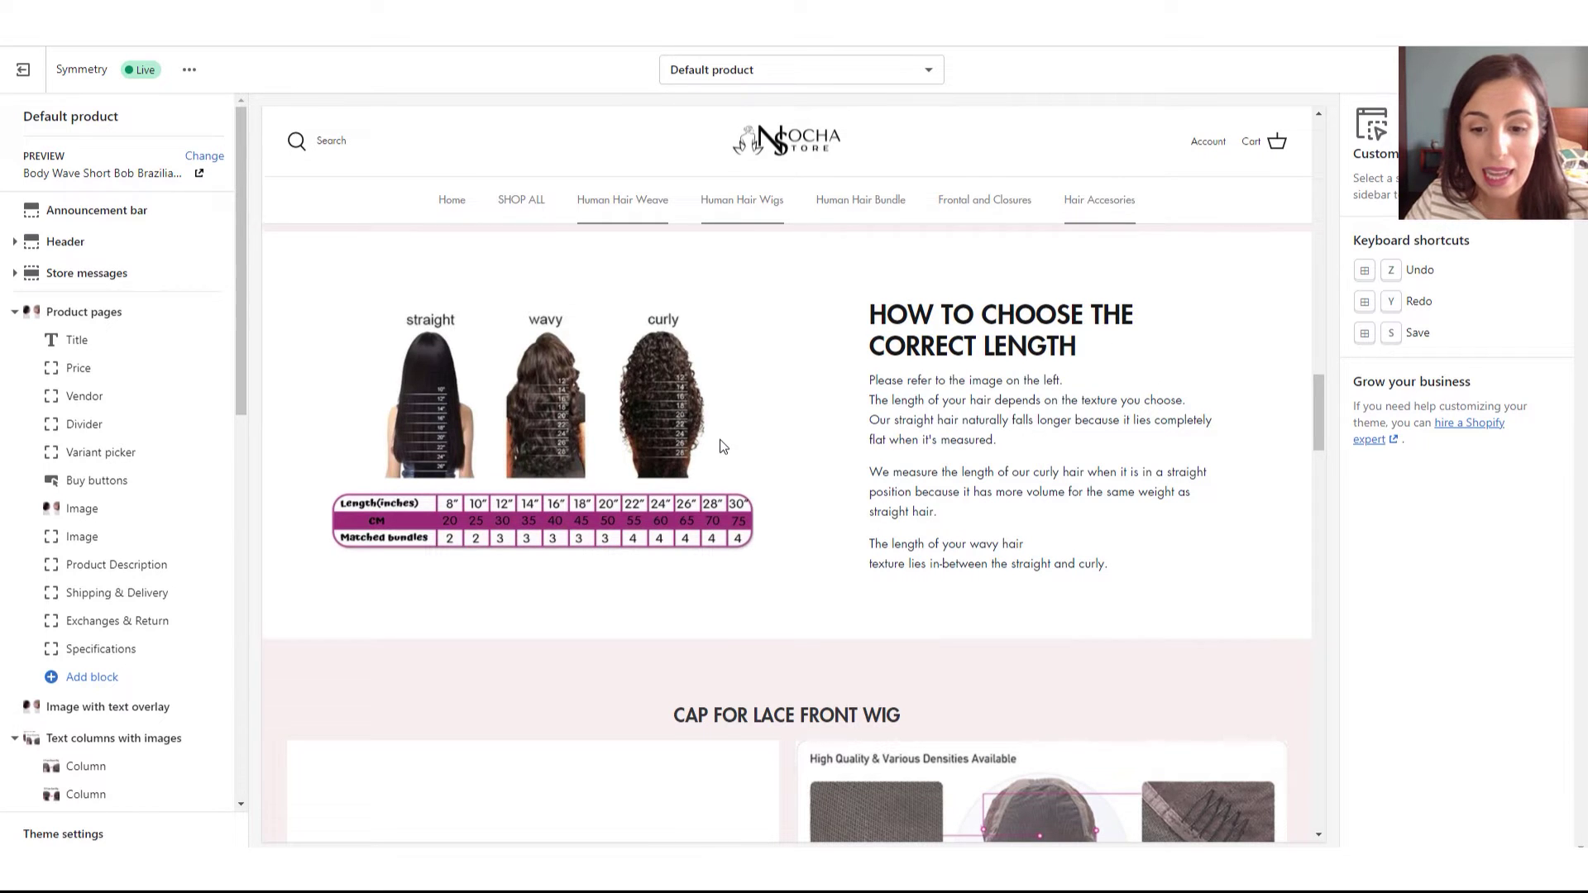
pyautogui.scroll(-6, 723, 437)
pyautogui.scroll(-9, 796, 351)
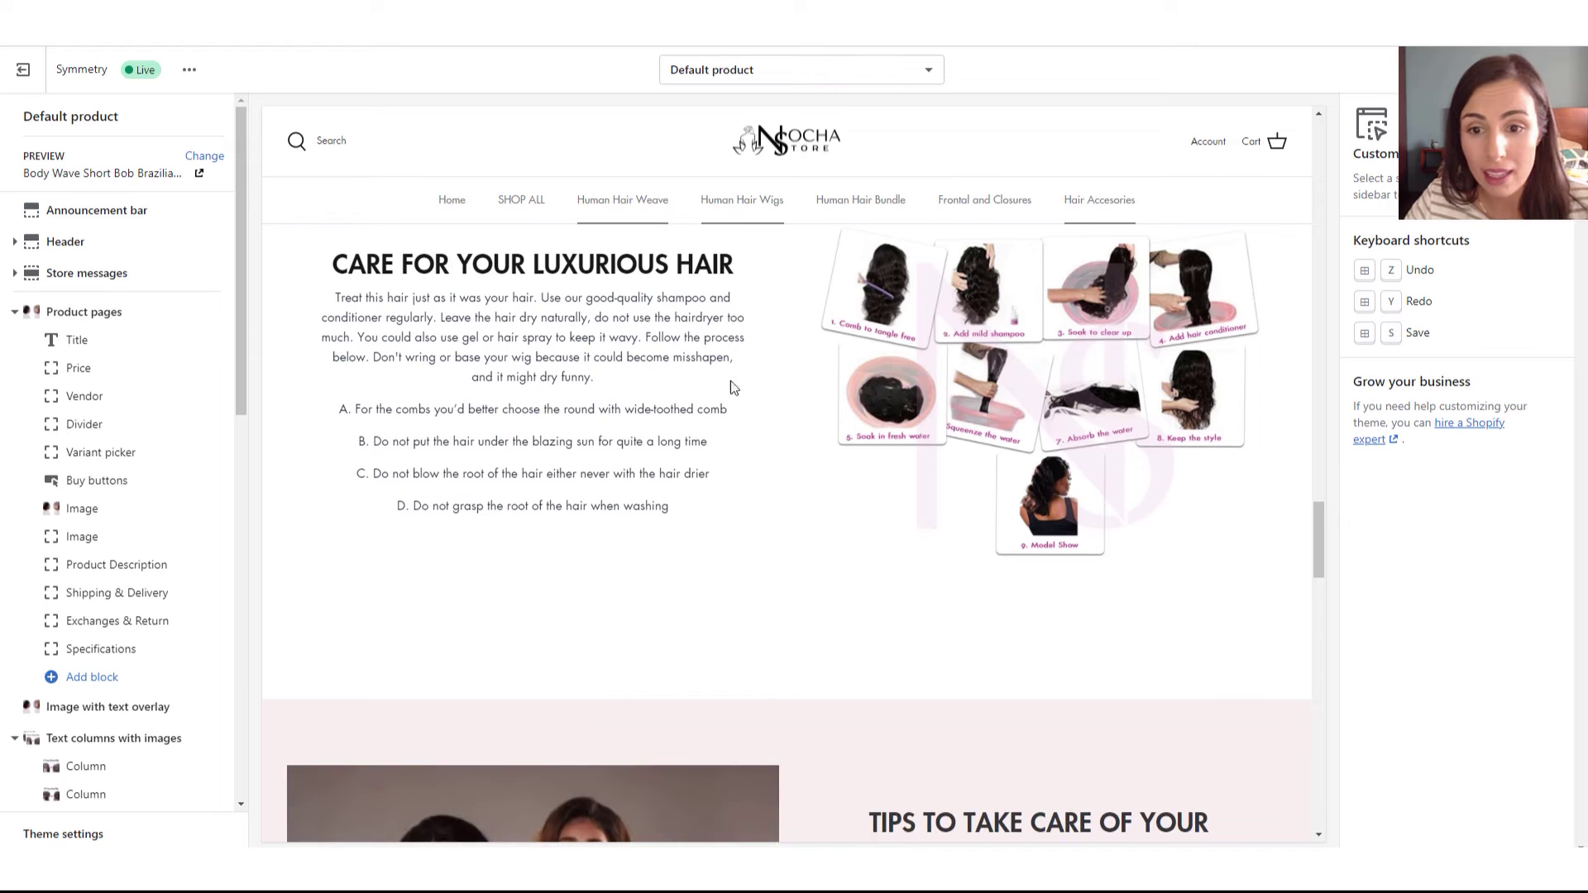
pyautogui.scroll(-9, 918, 610)
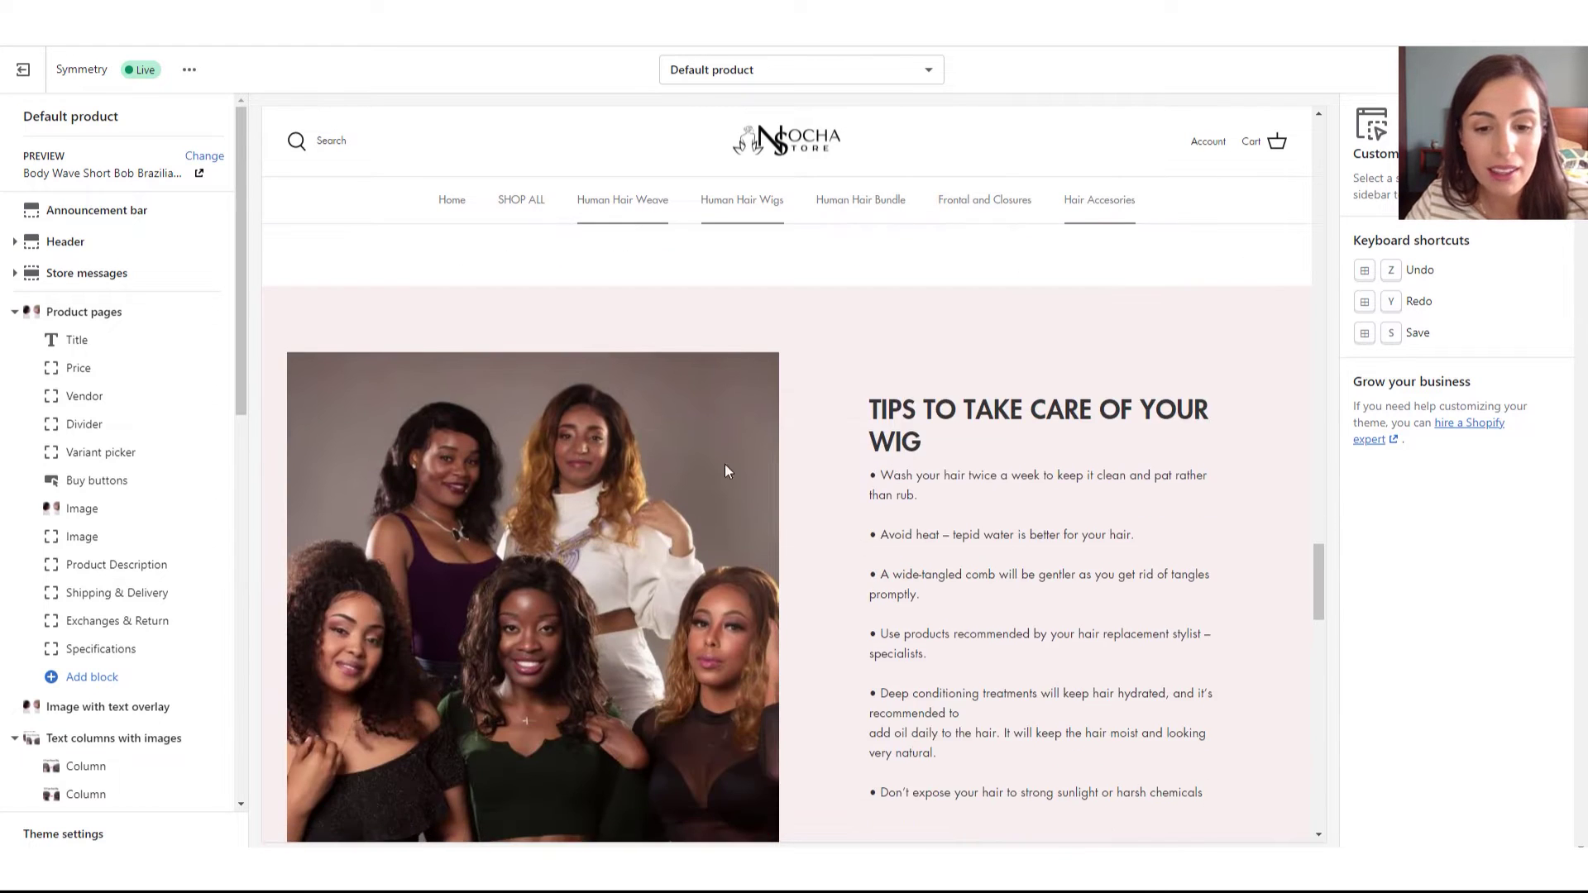
pyautogui.scroll(-5, 733, 558)
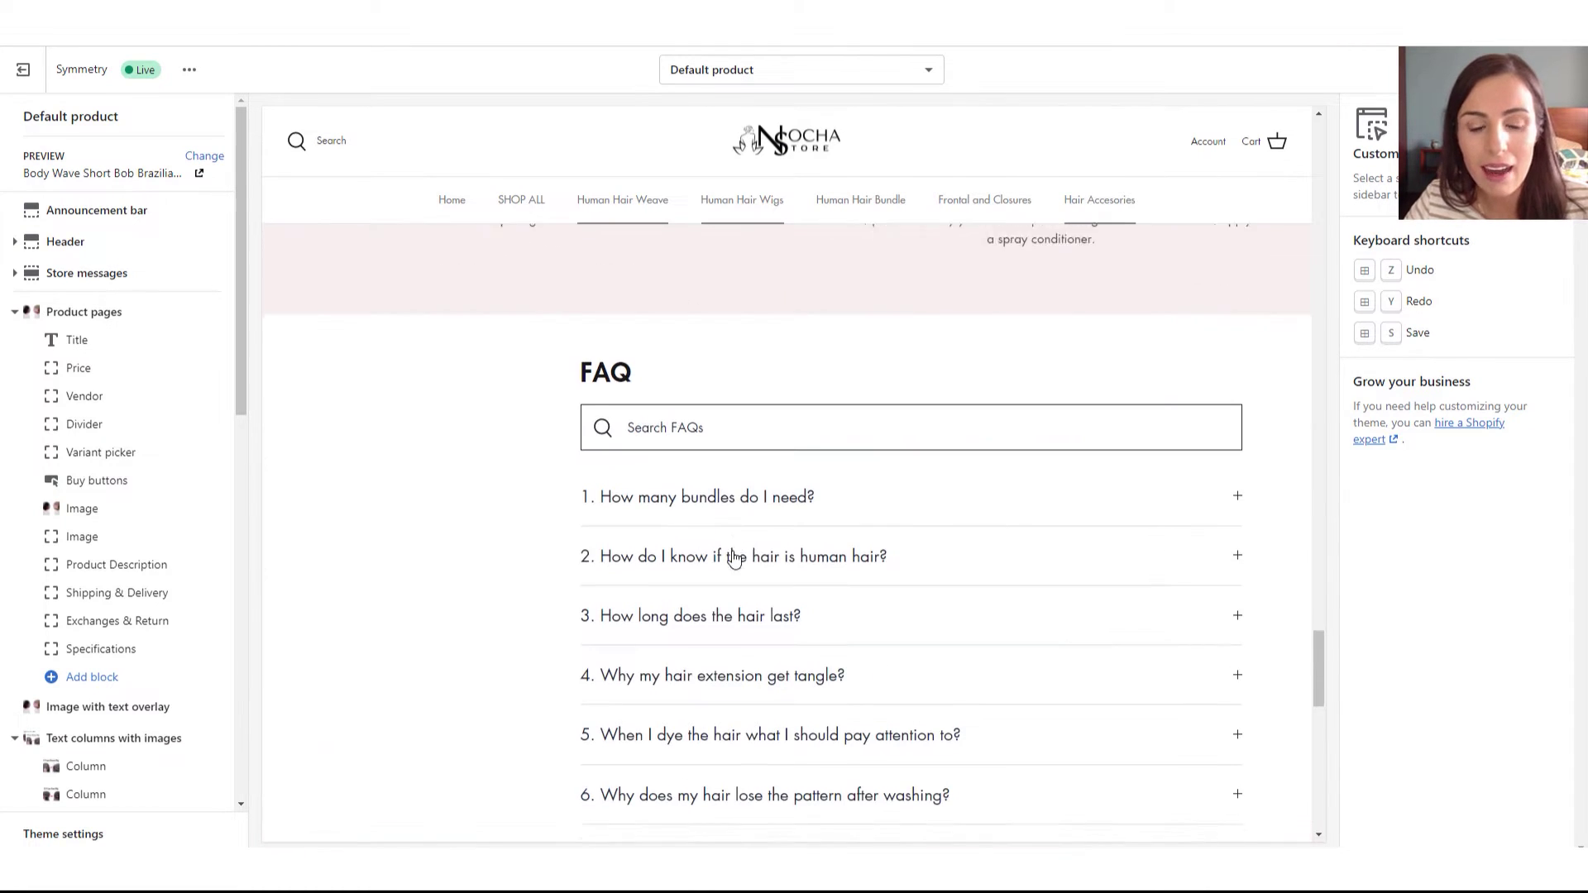
pyautogui.scroll(-2, 734, 556)
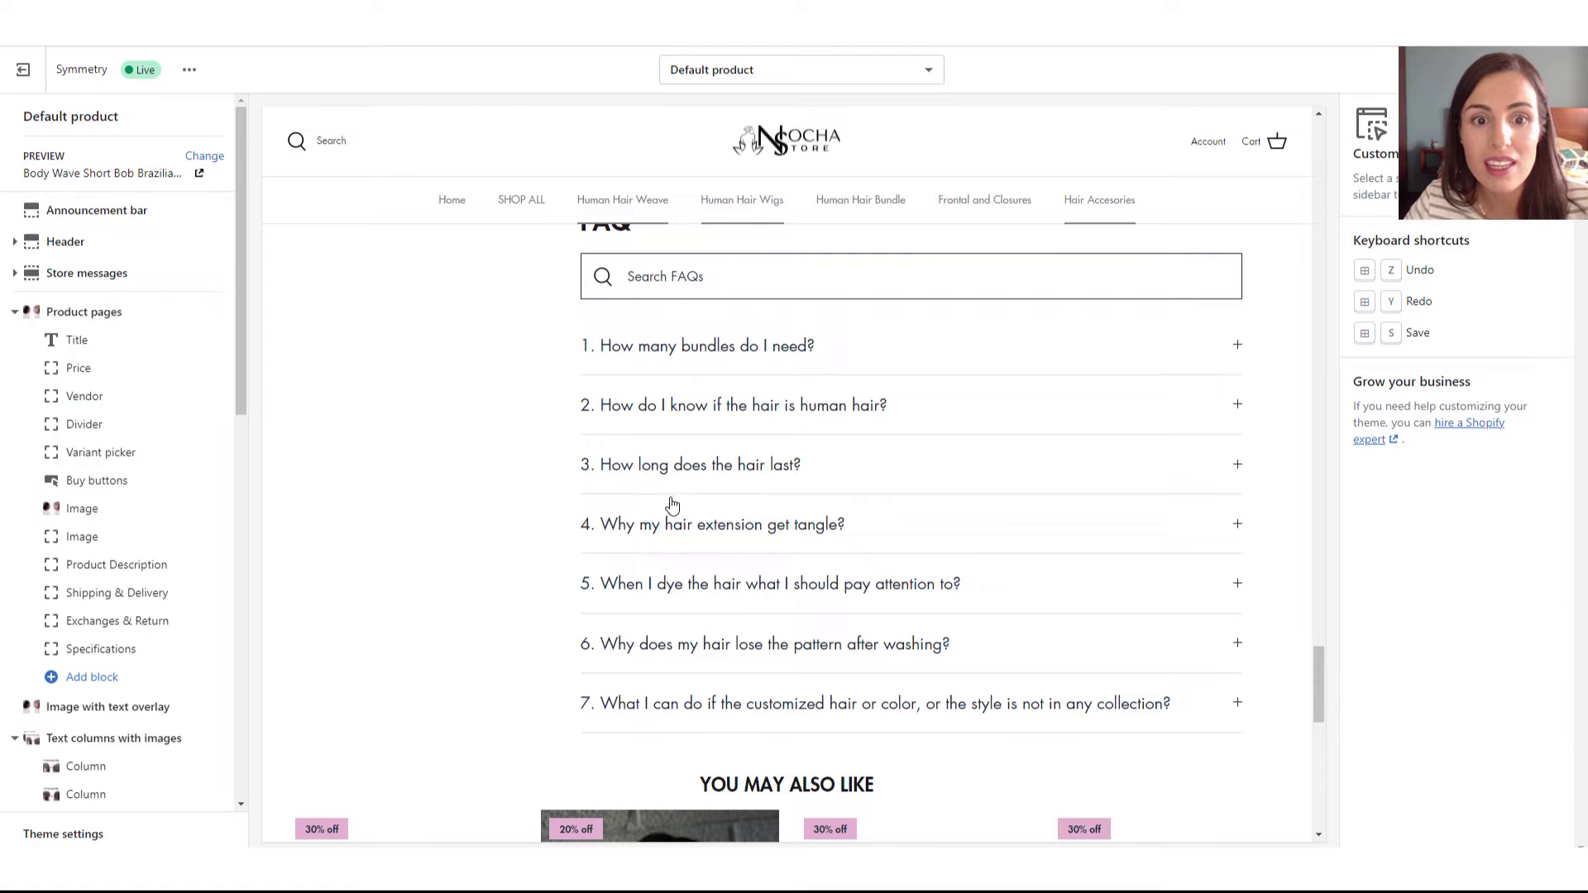
pyautogui.moveTo(1322, 684); pyautogui.dragTo(1296, 164)
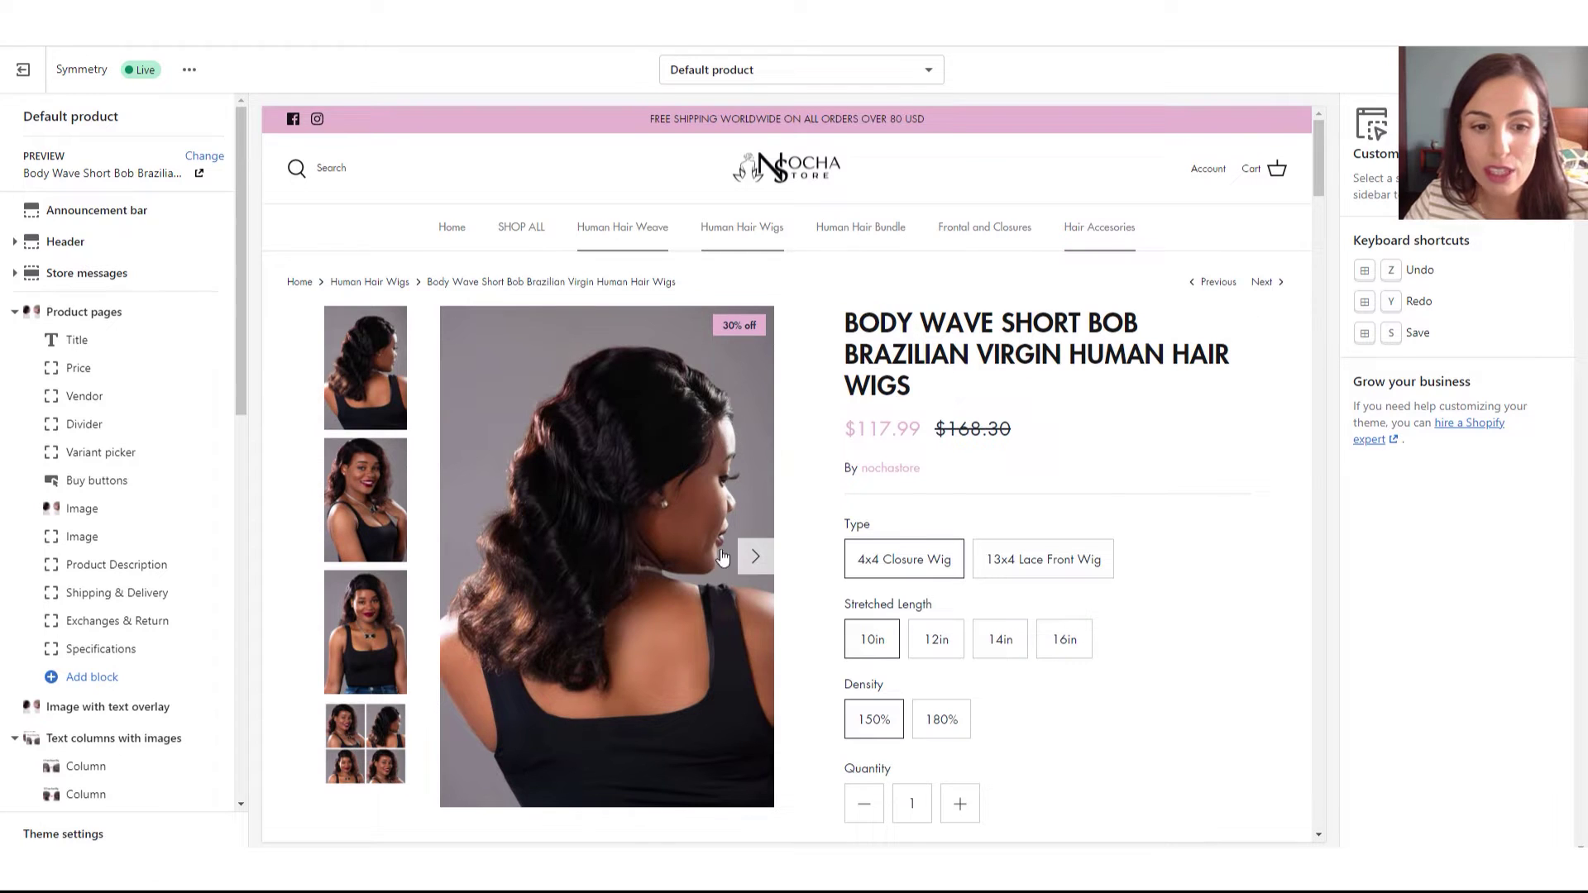
# In Product pages, try Thumbnail position Underneath main image, then restore Beside main image
pyautogui.click(132, 321)
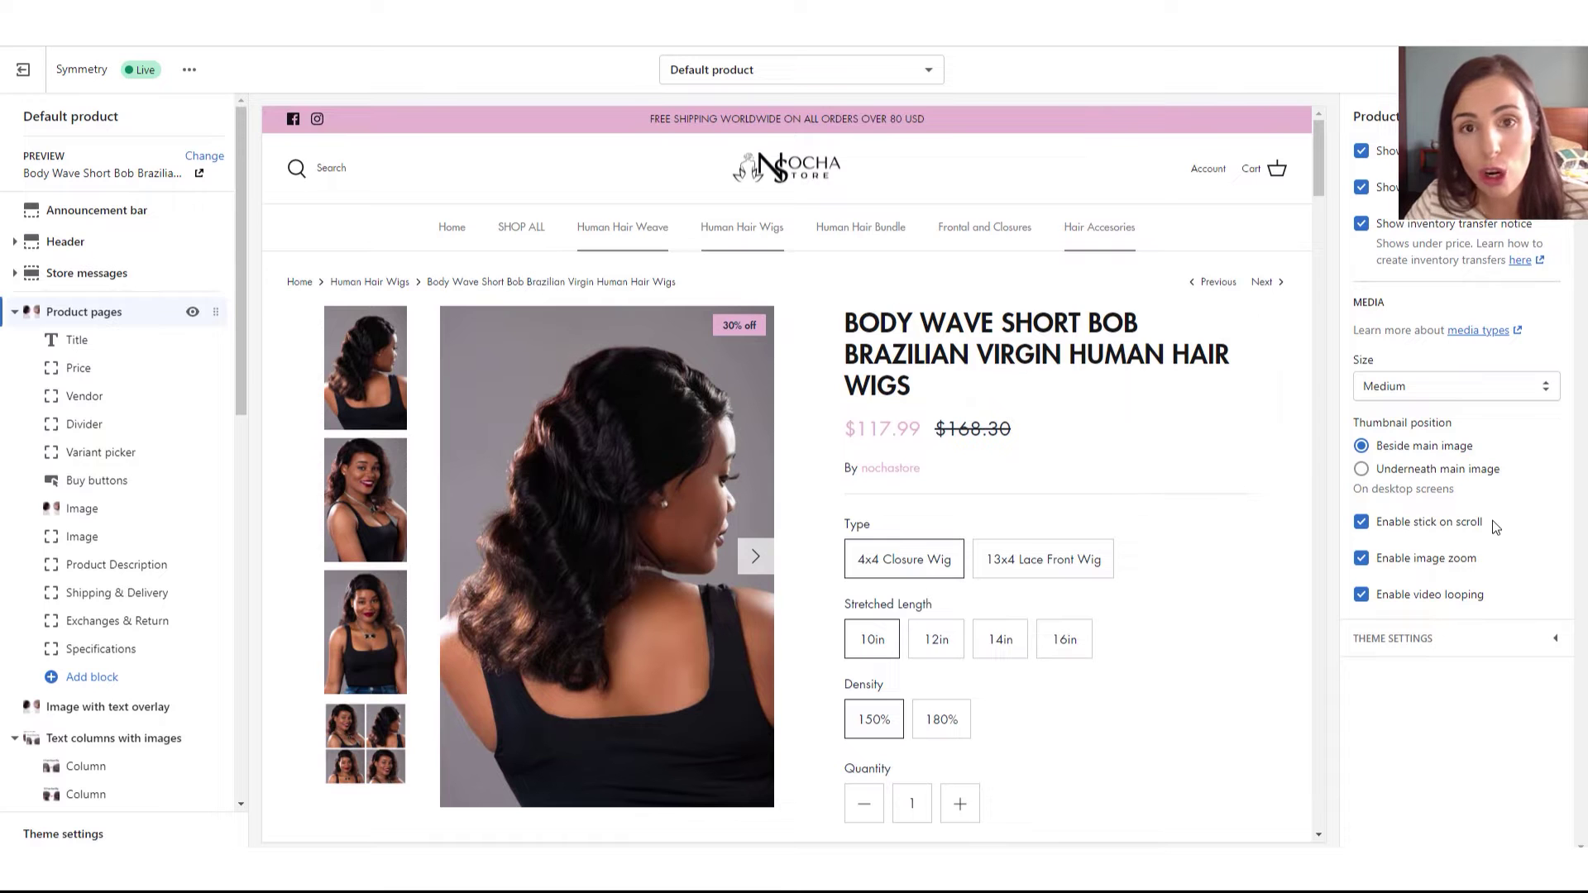
pyautogui.click(1361, 469)
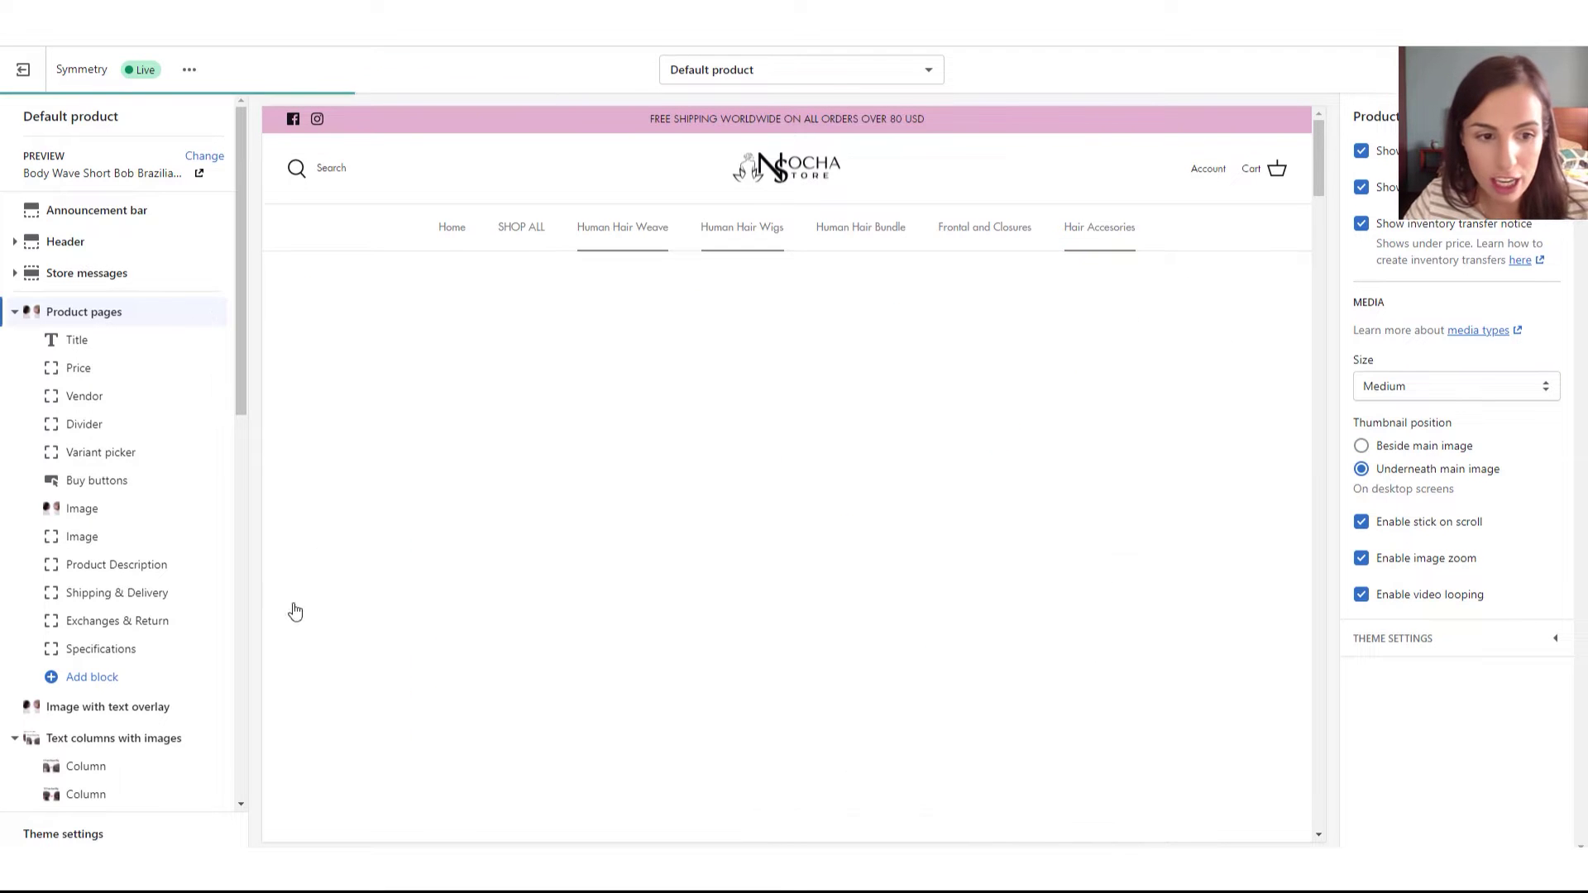
pyautogui.scroll(-5, 496, 571)
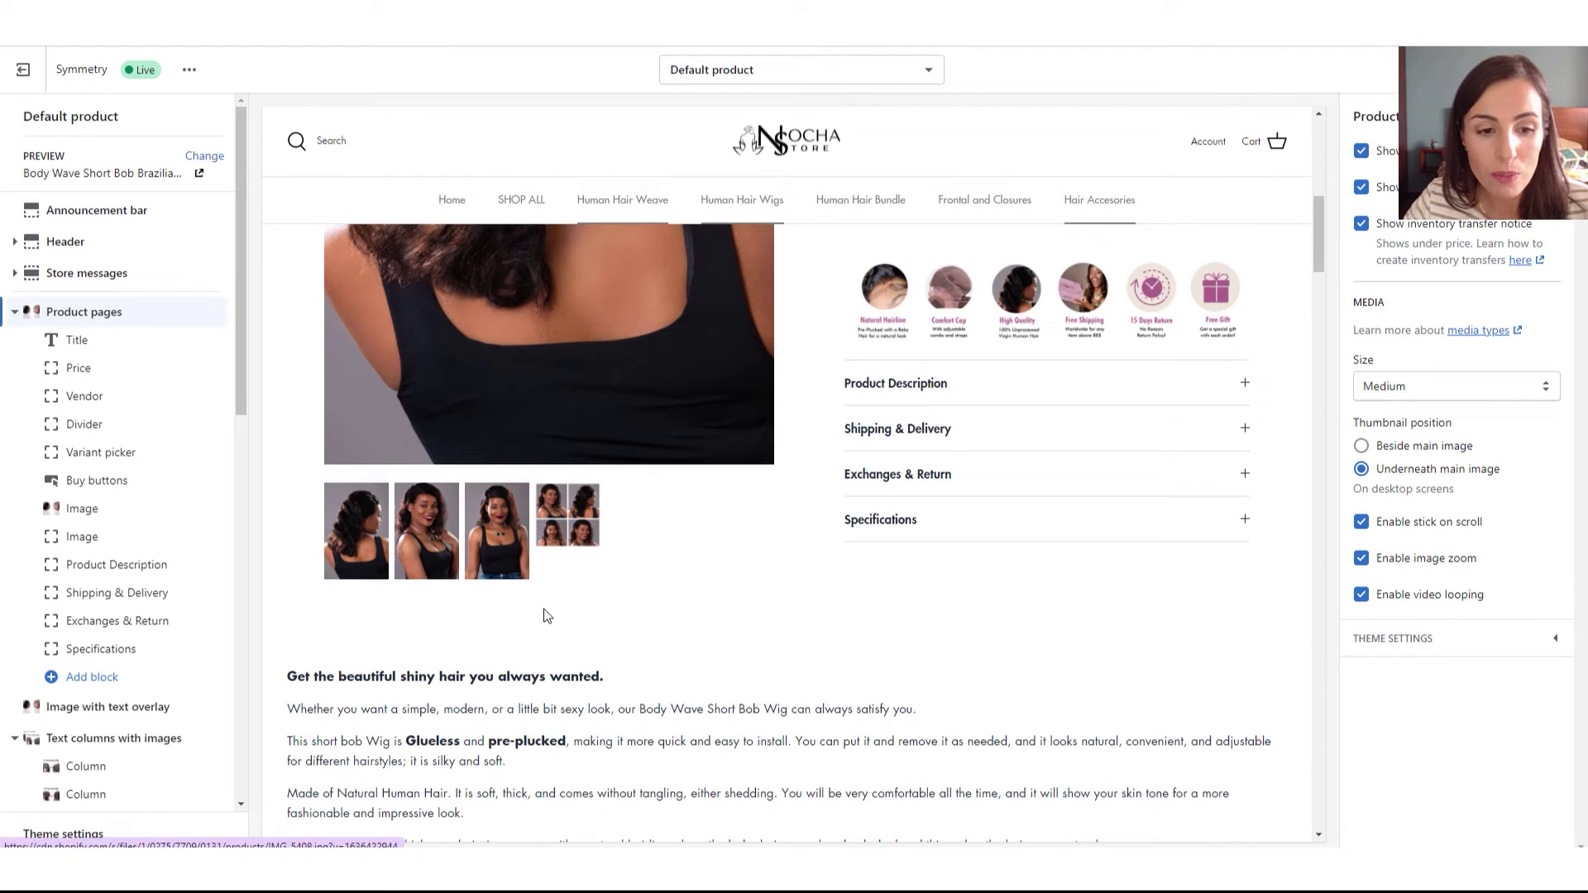
pyautogui.click(1362, 446)
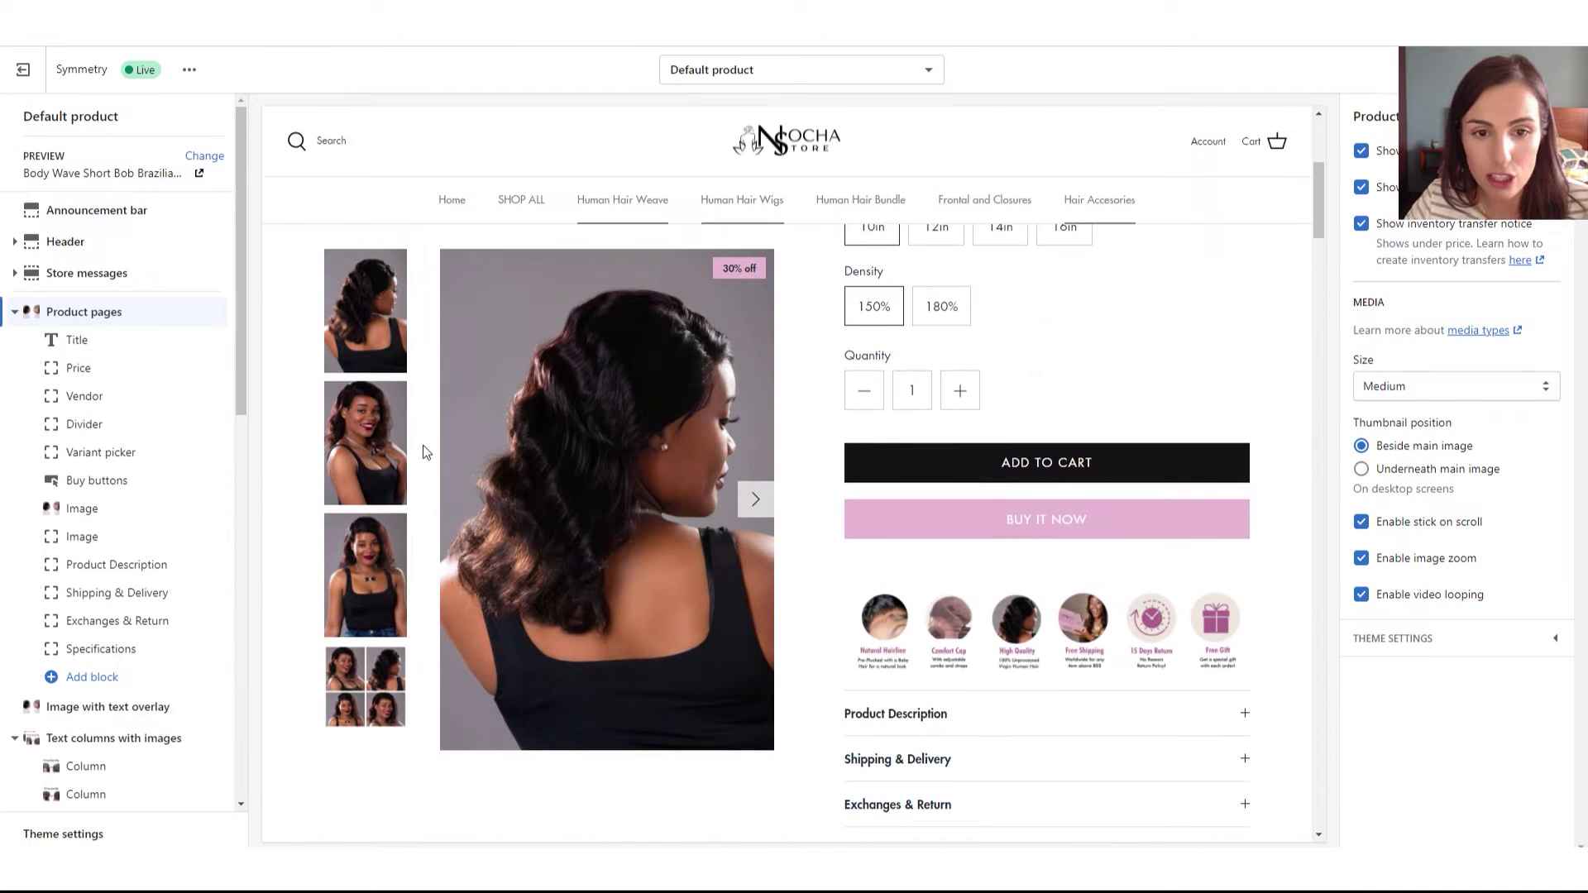
pyautogui.scroll(3, 1266, 520)
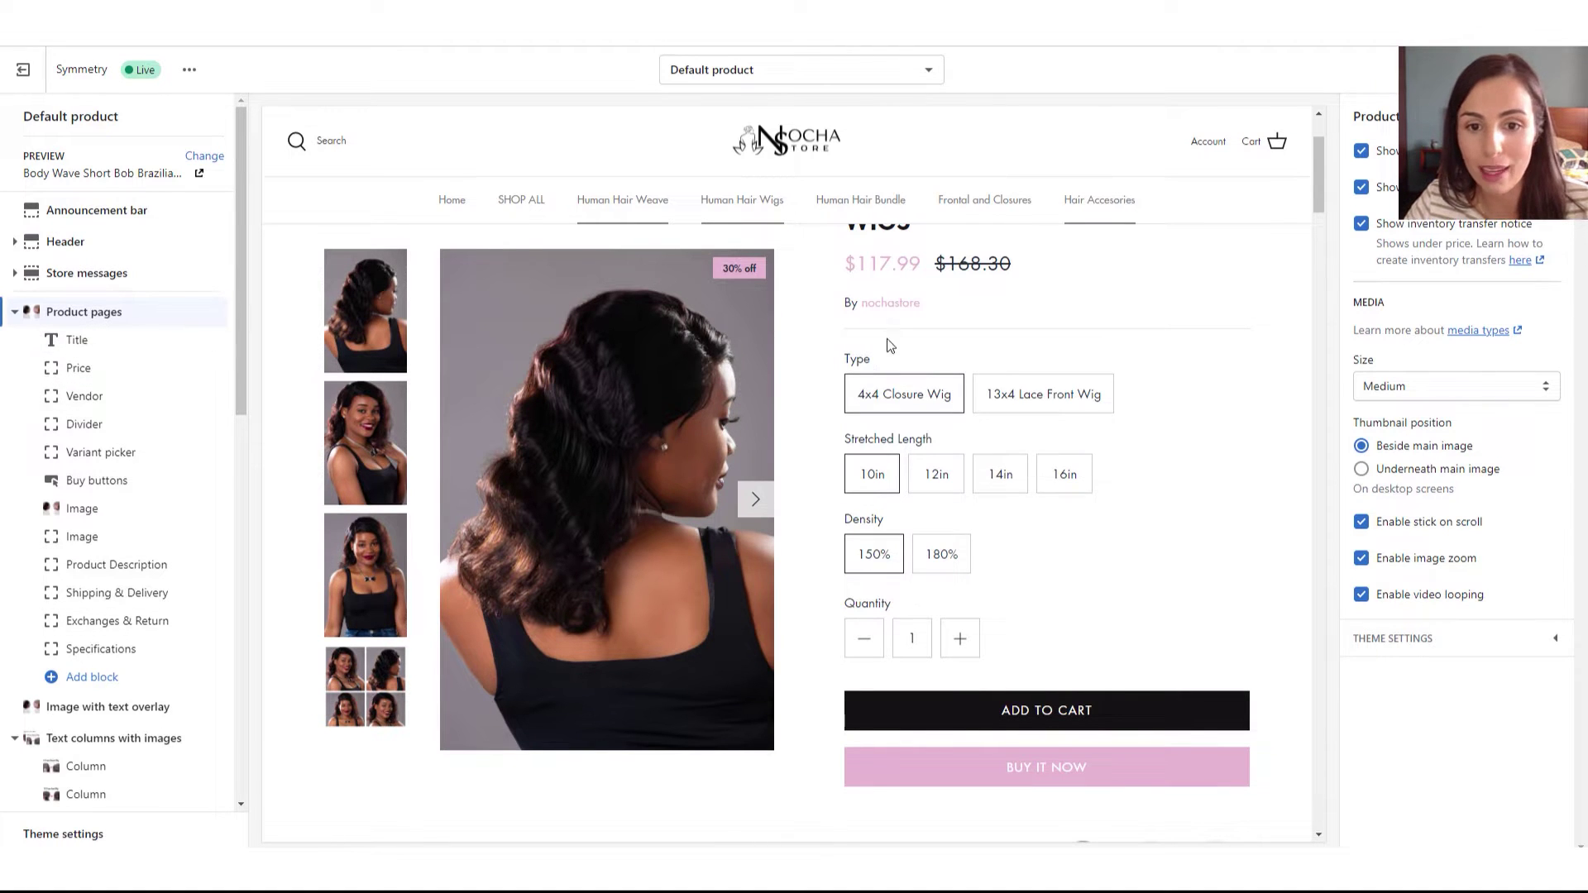
pyautogui.scroll(1, 533, 410)
pyautogui.scroll(2, 533, 409)
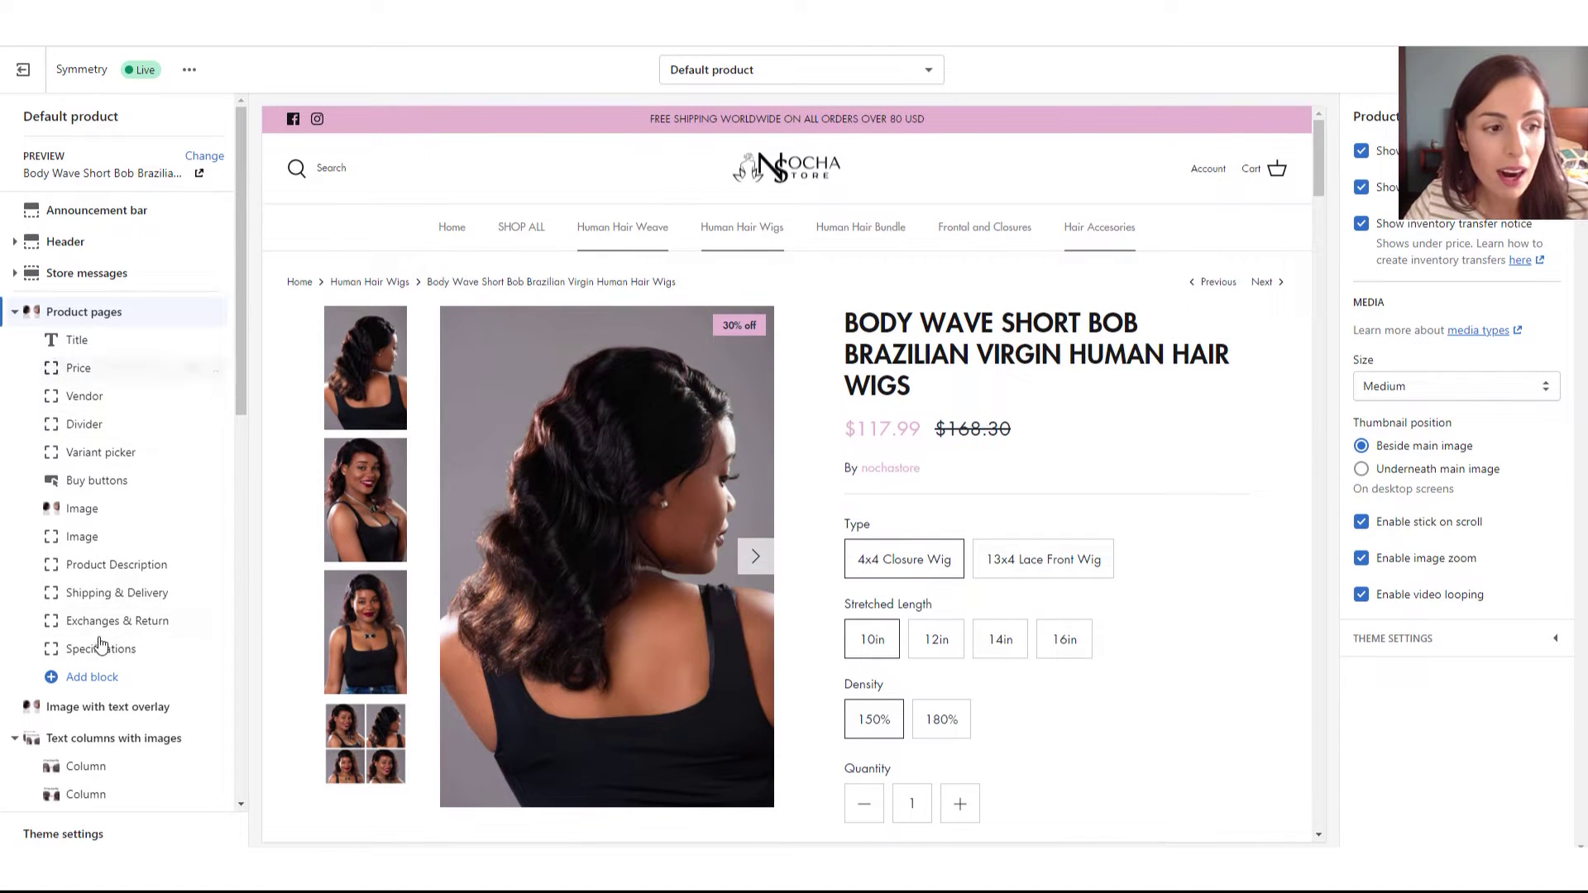
pyautogui.scroll(-2, 837, 411)
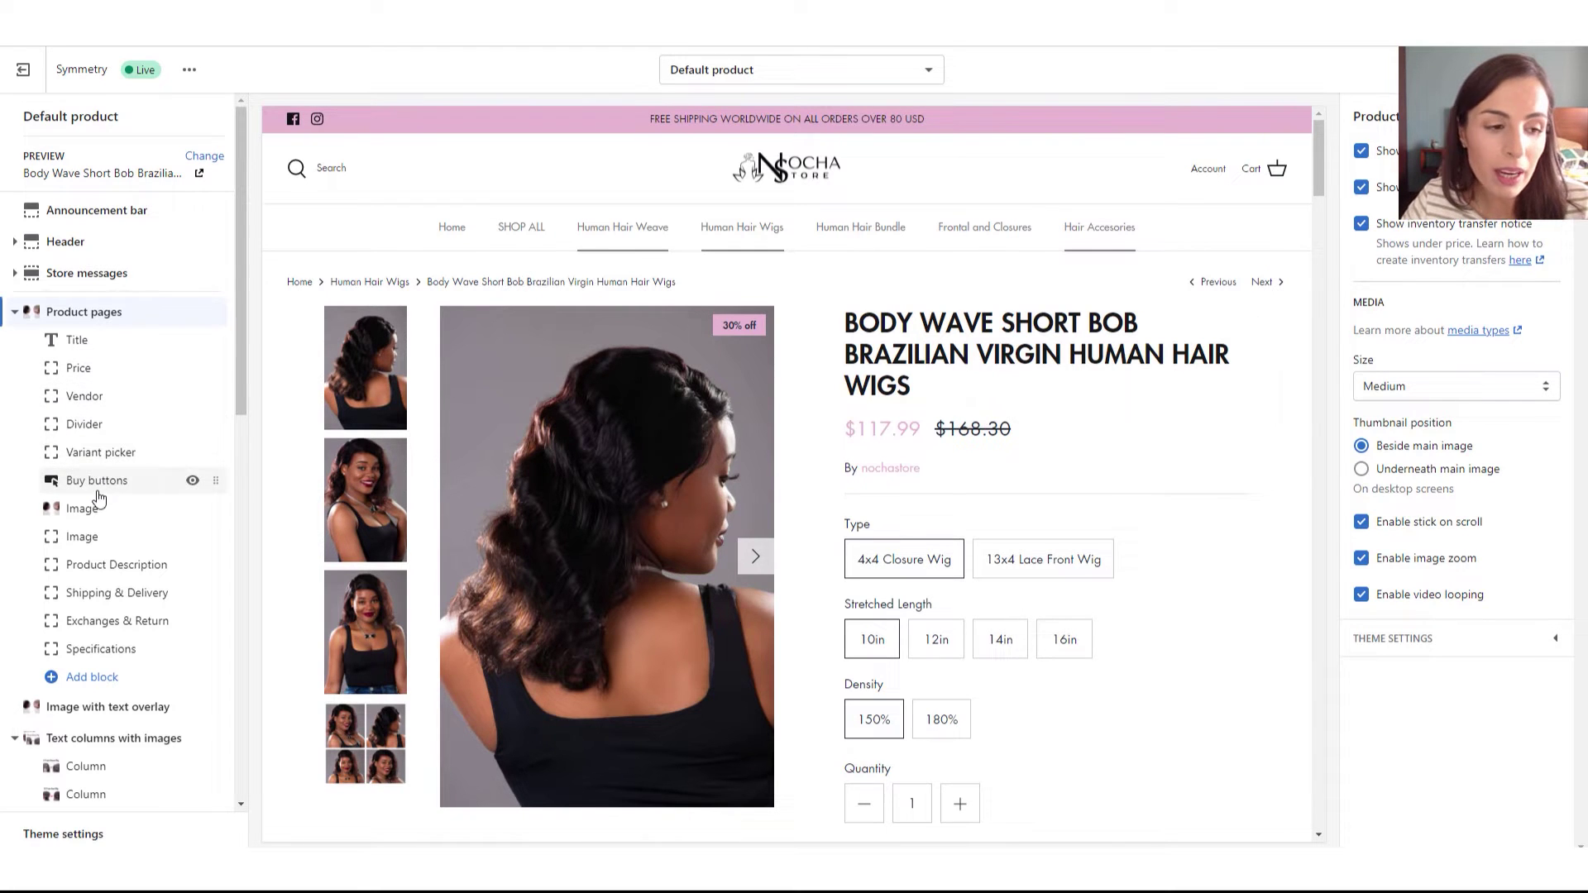
pyautogui.scroll(-5, 1085, 528)
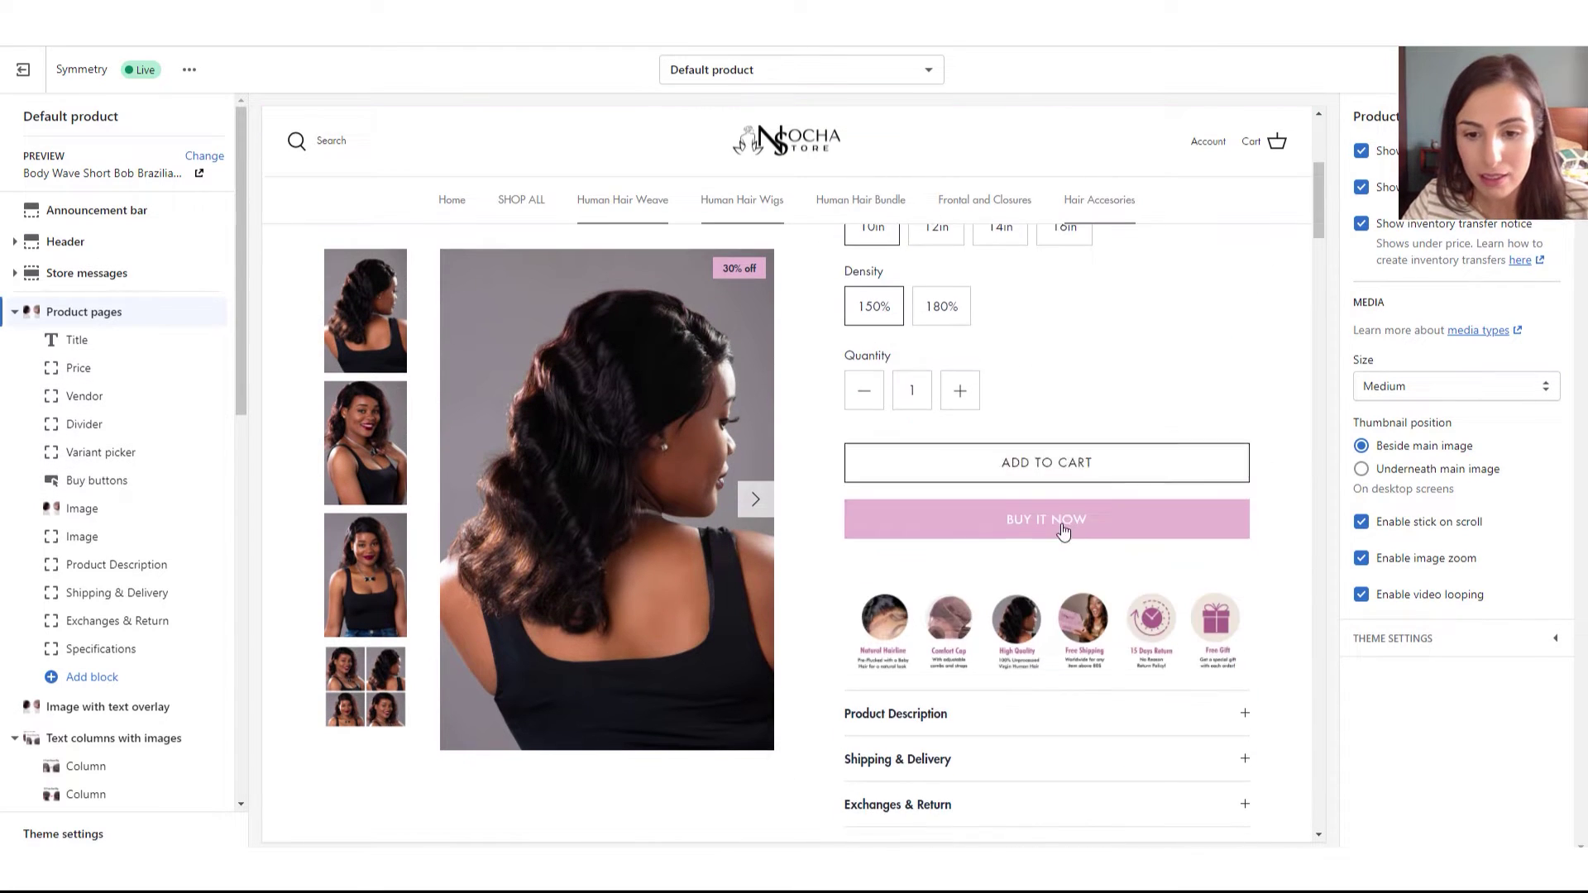
pyautogui.scroll(-1, 917, 521)
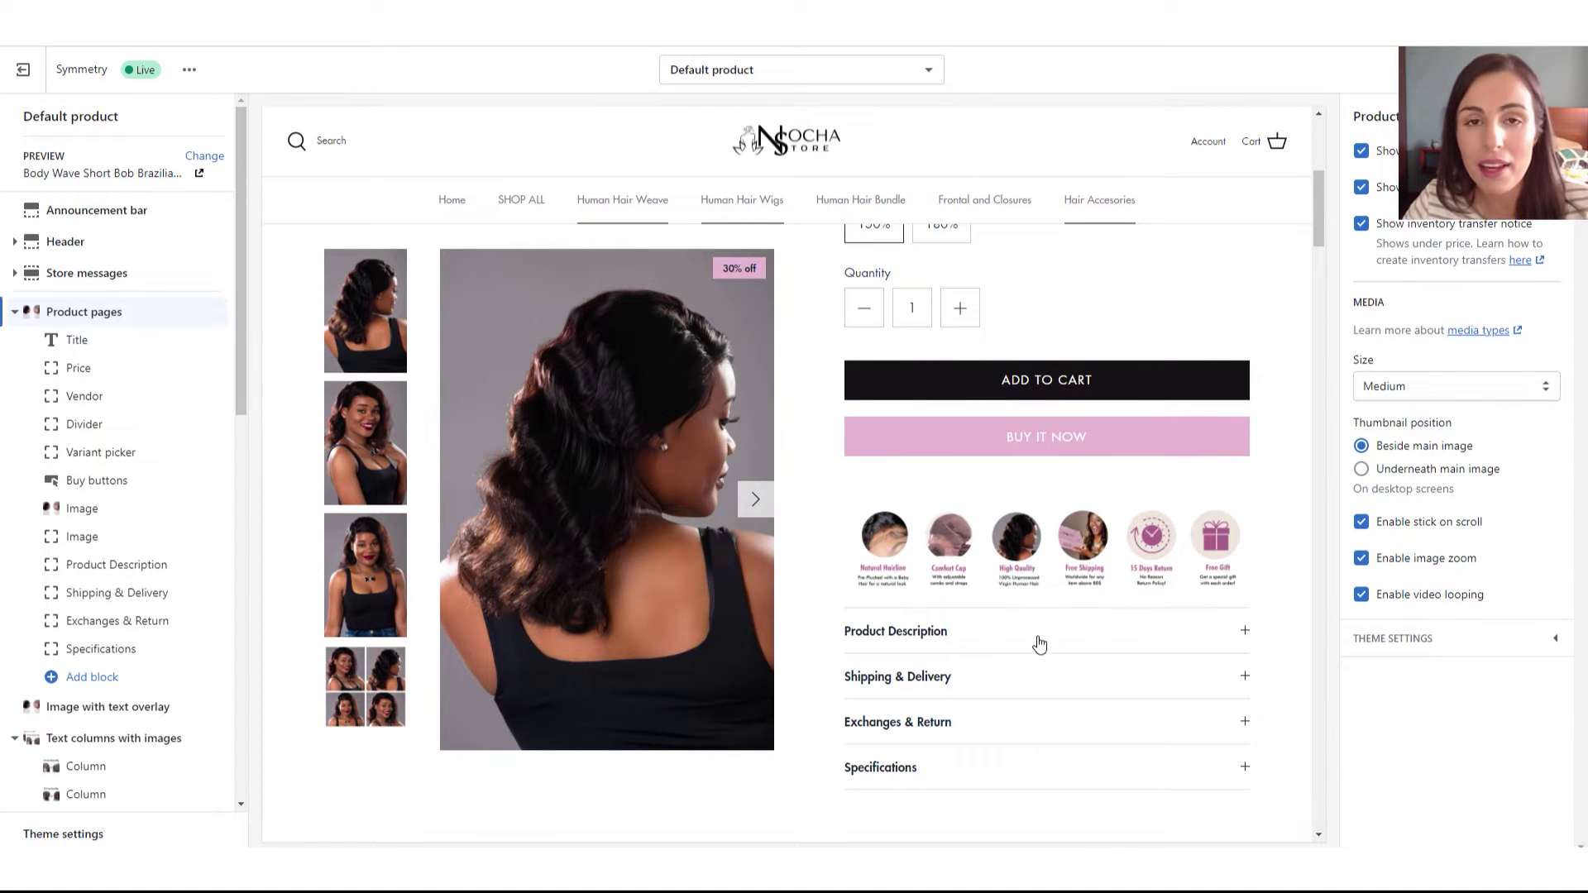
pyautogui.click(83, 509)
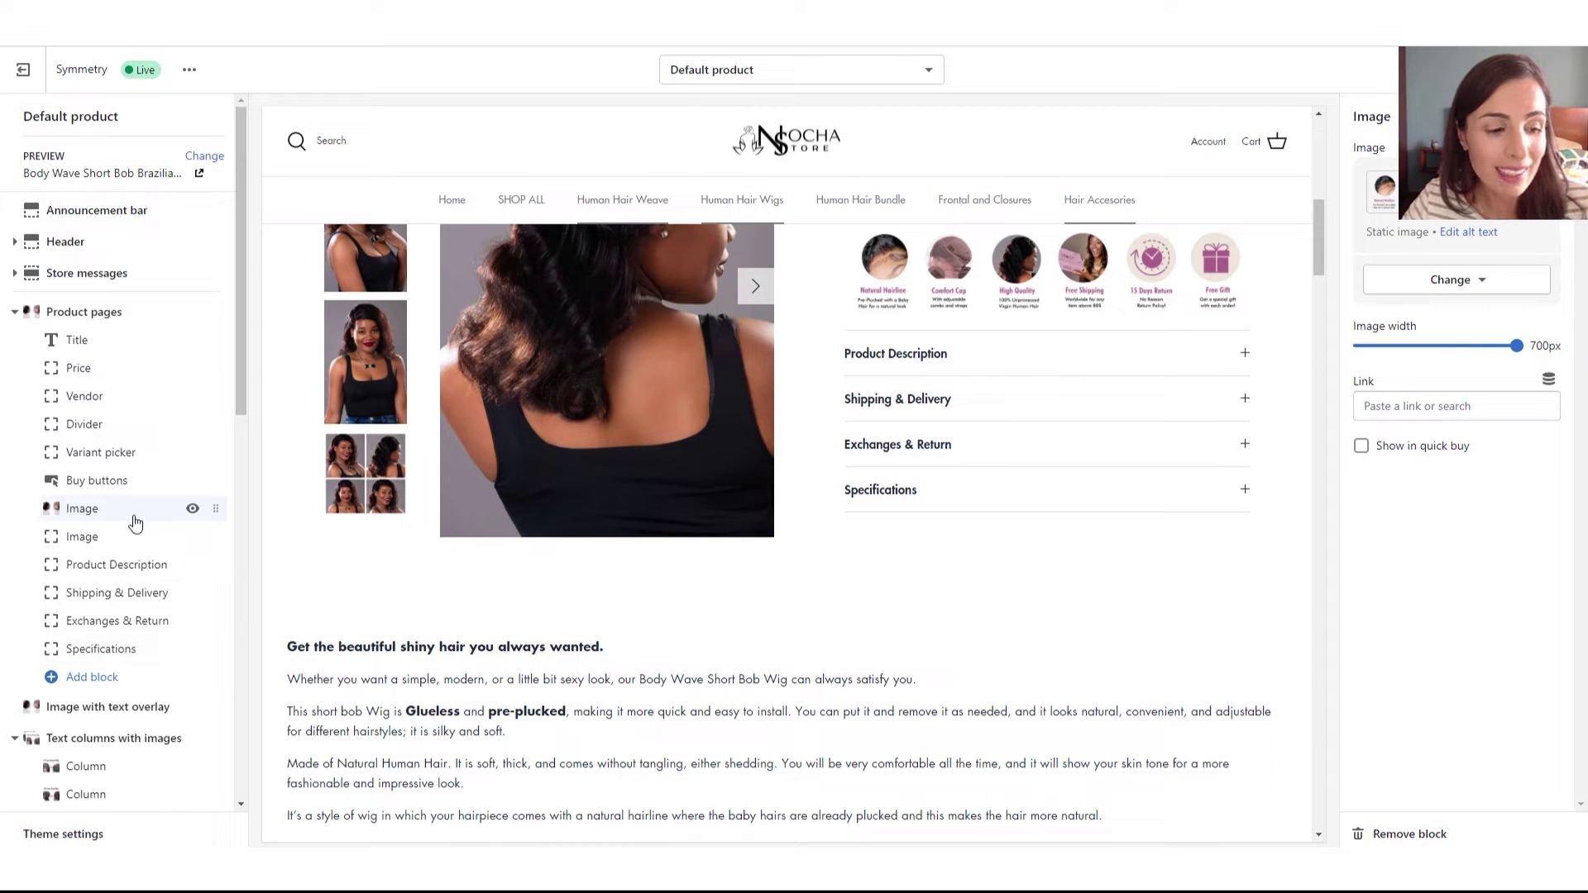
pyautogui.click(92, 676)
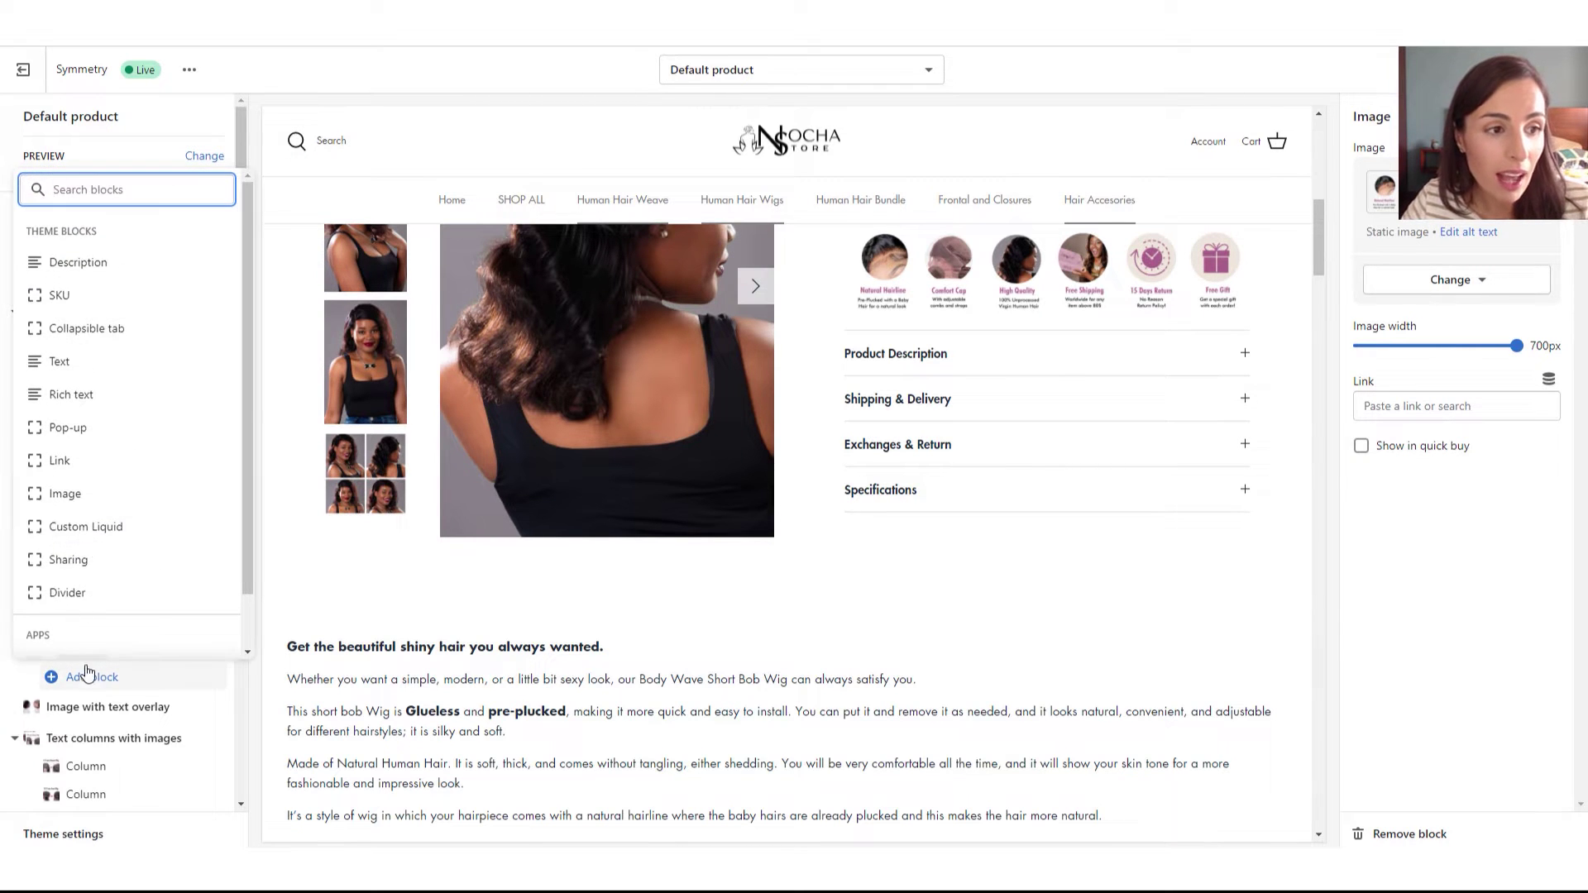
pyautogui.scroll(-2, 95, 496)
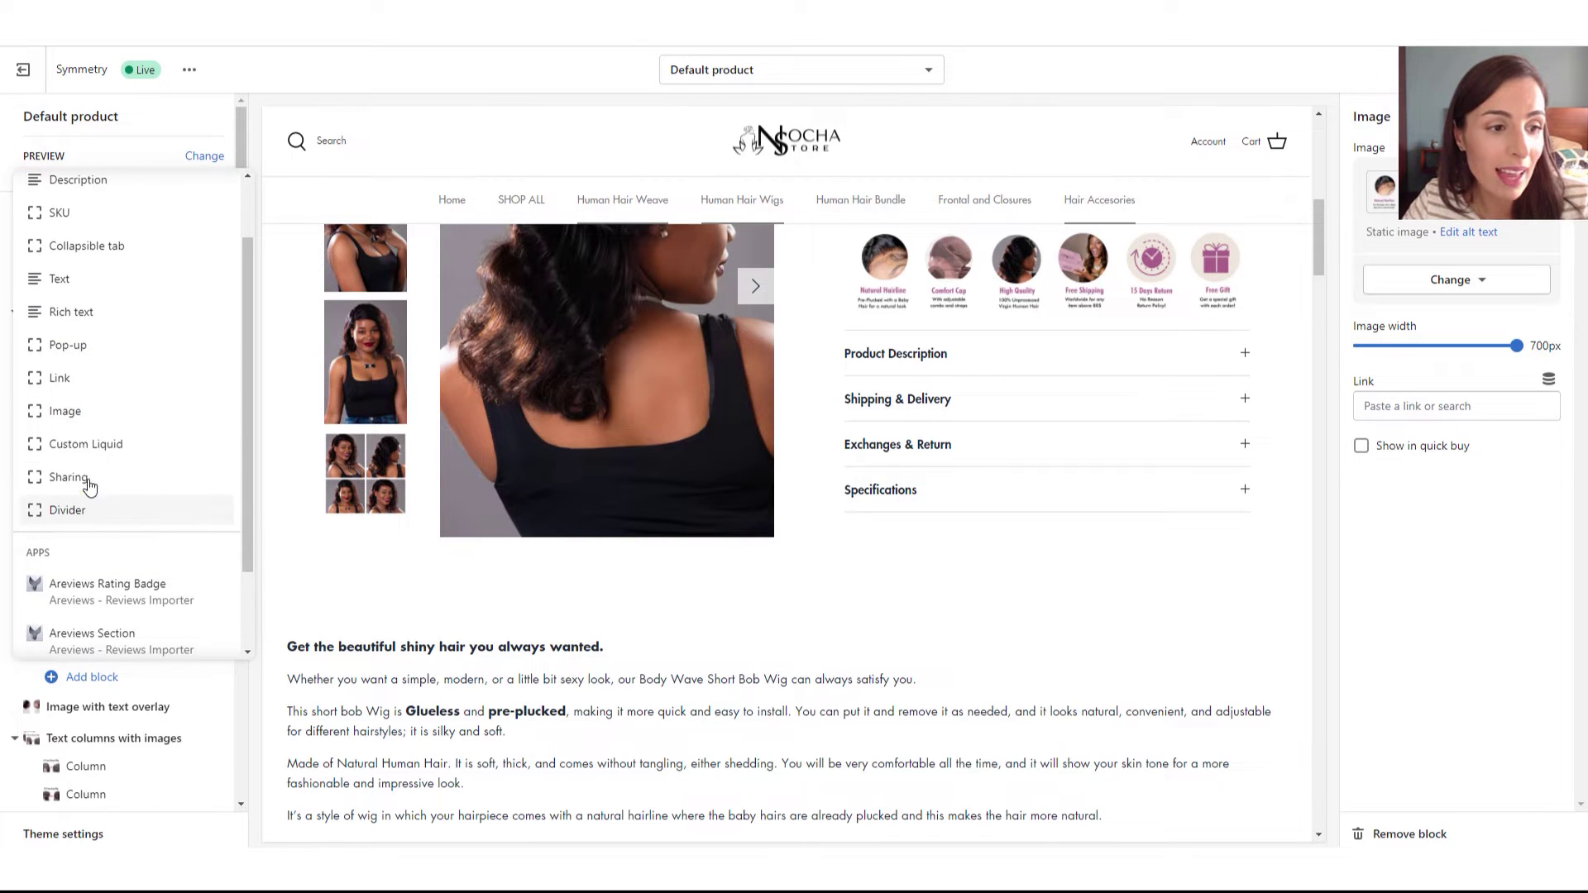
pyautogui.click(80, 425)
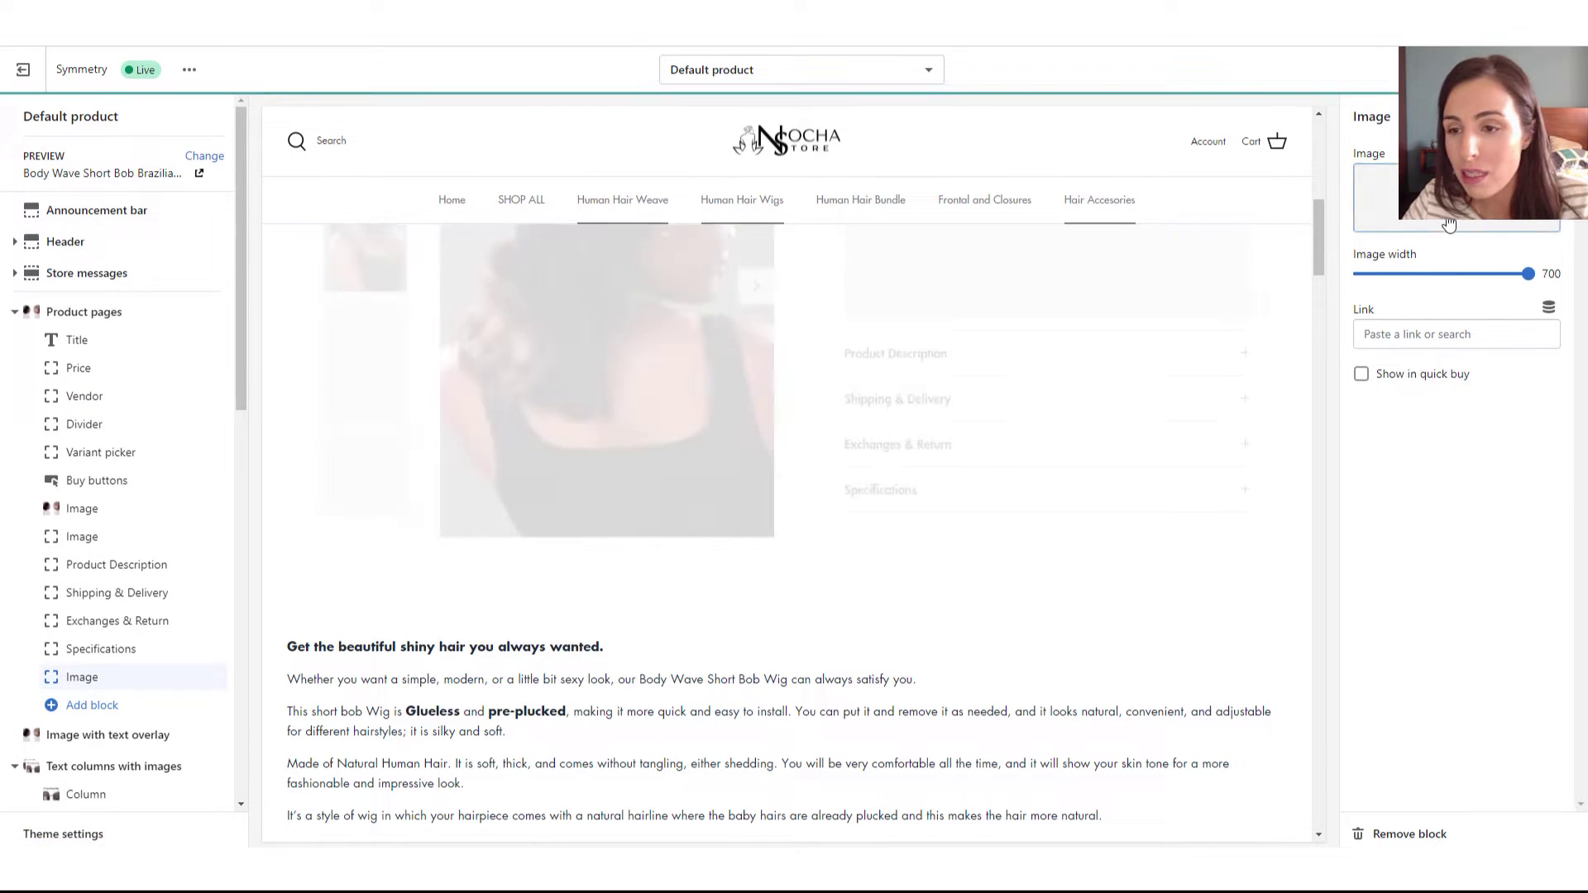
pyautogui.scroll(3, 1009, 538)
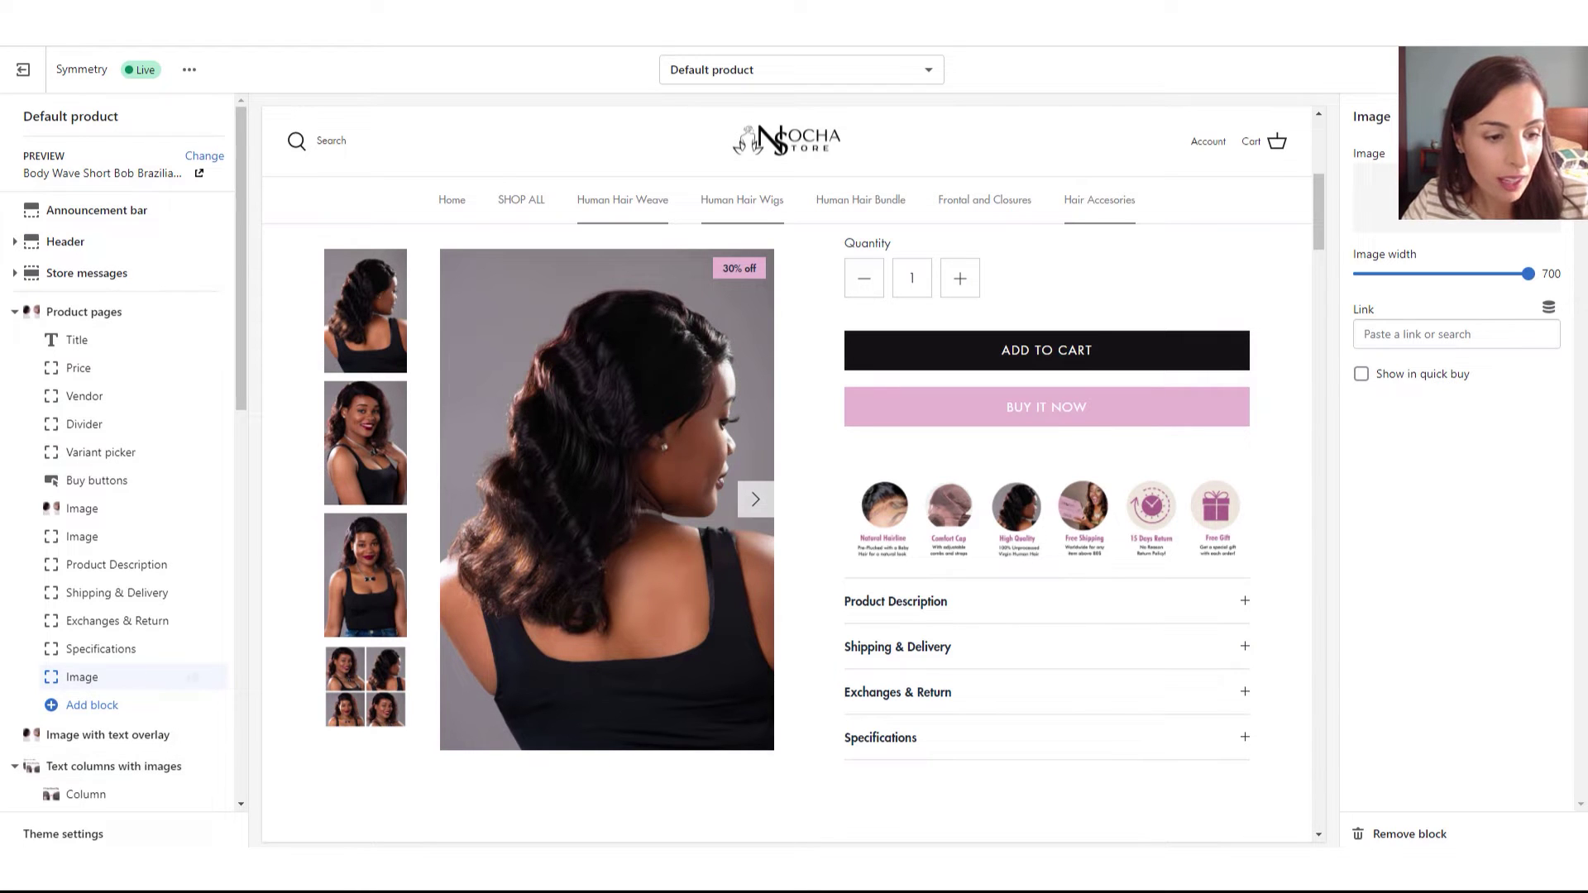
pyautogui.click(1374, 834)
pyautogui.scroll(-4, 980, 381)
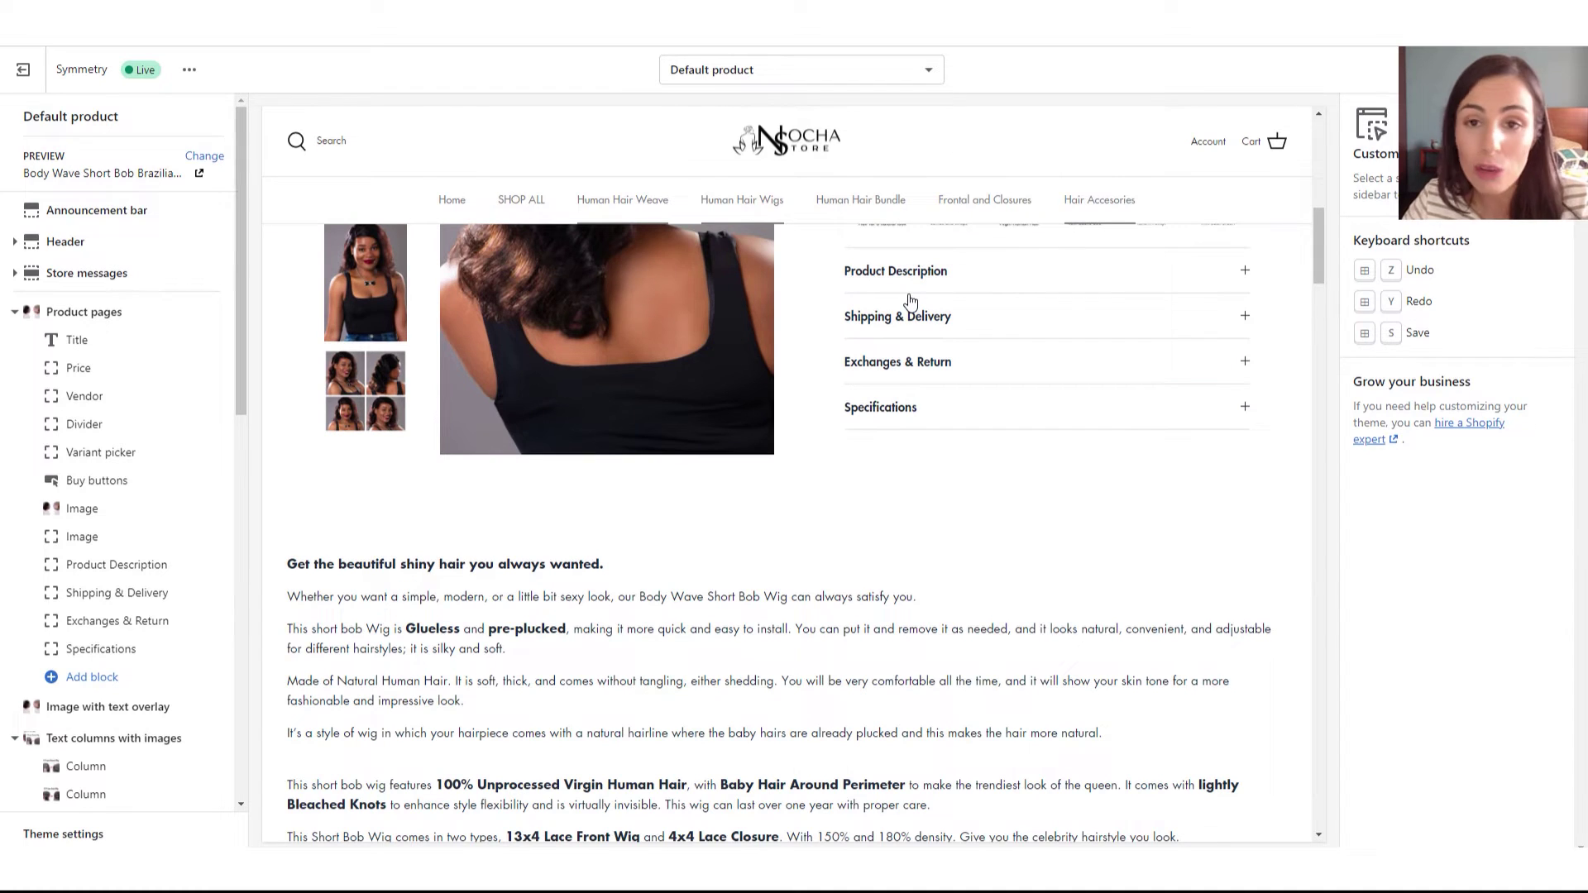
pyautogui.click(106, 677)
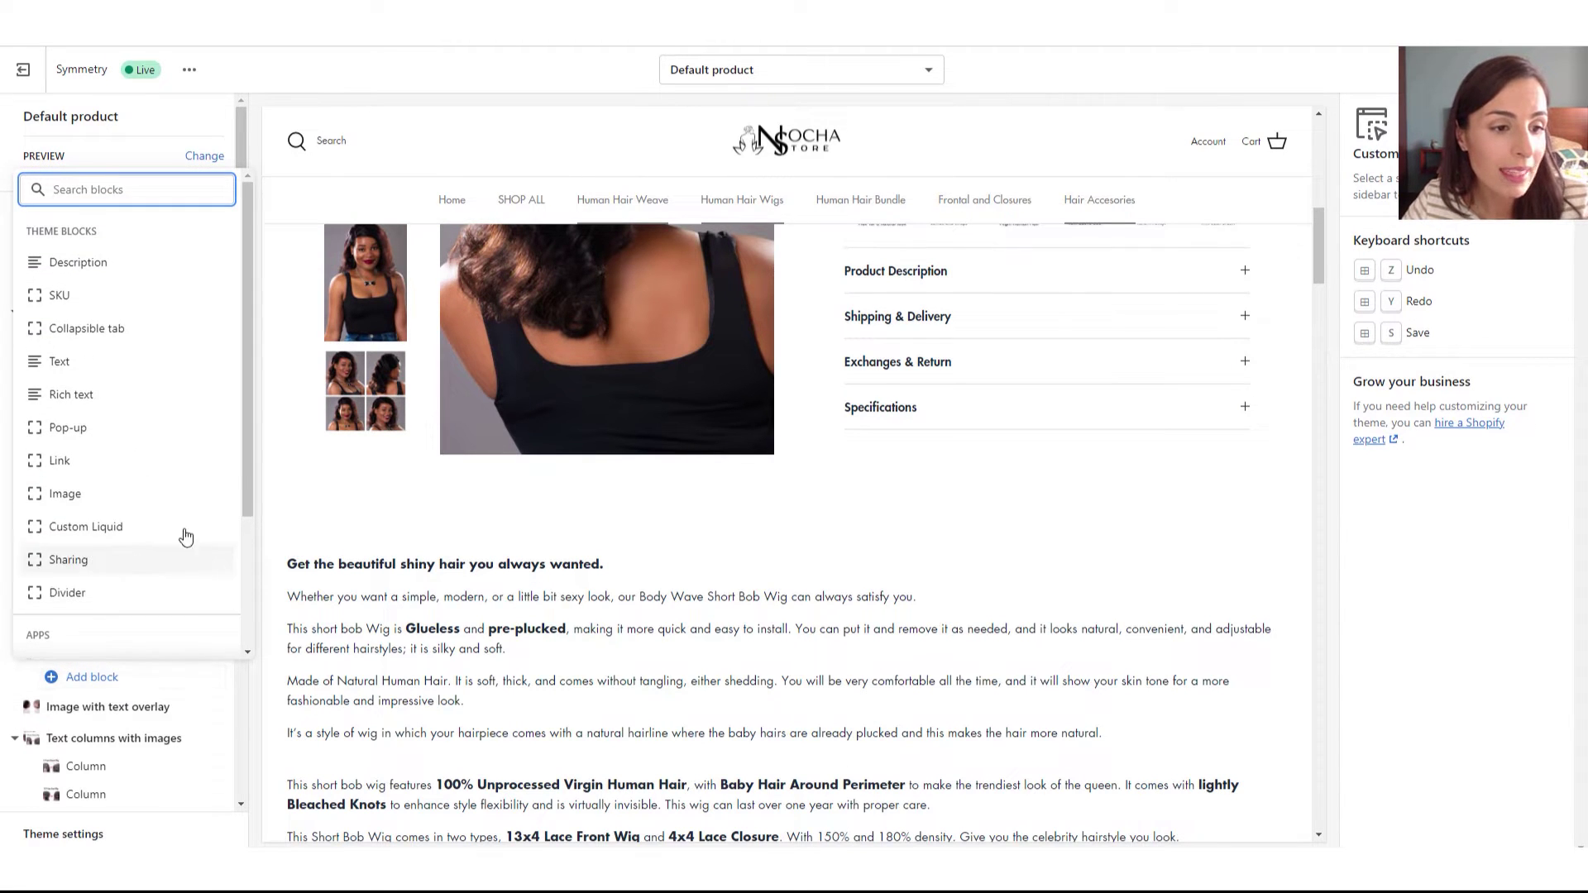
pyautogui.moveTo(245, 453); pyautogui.dragTo(245, 489)
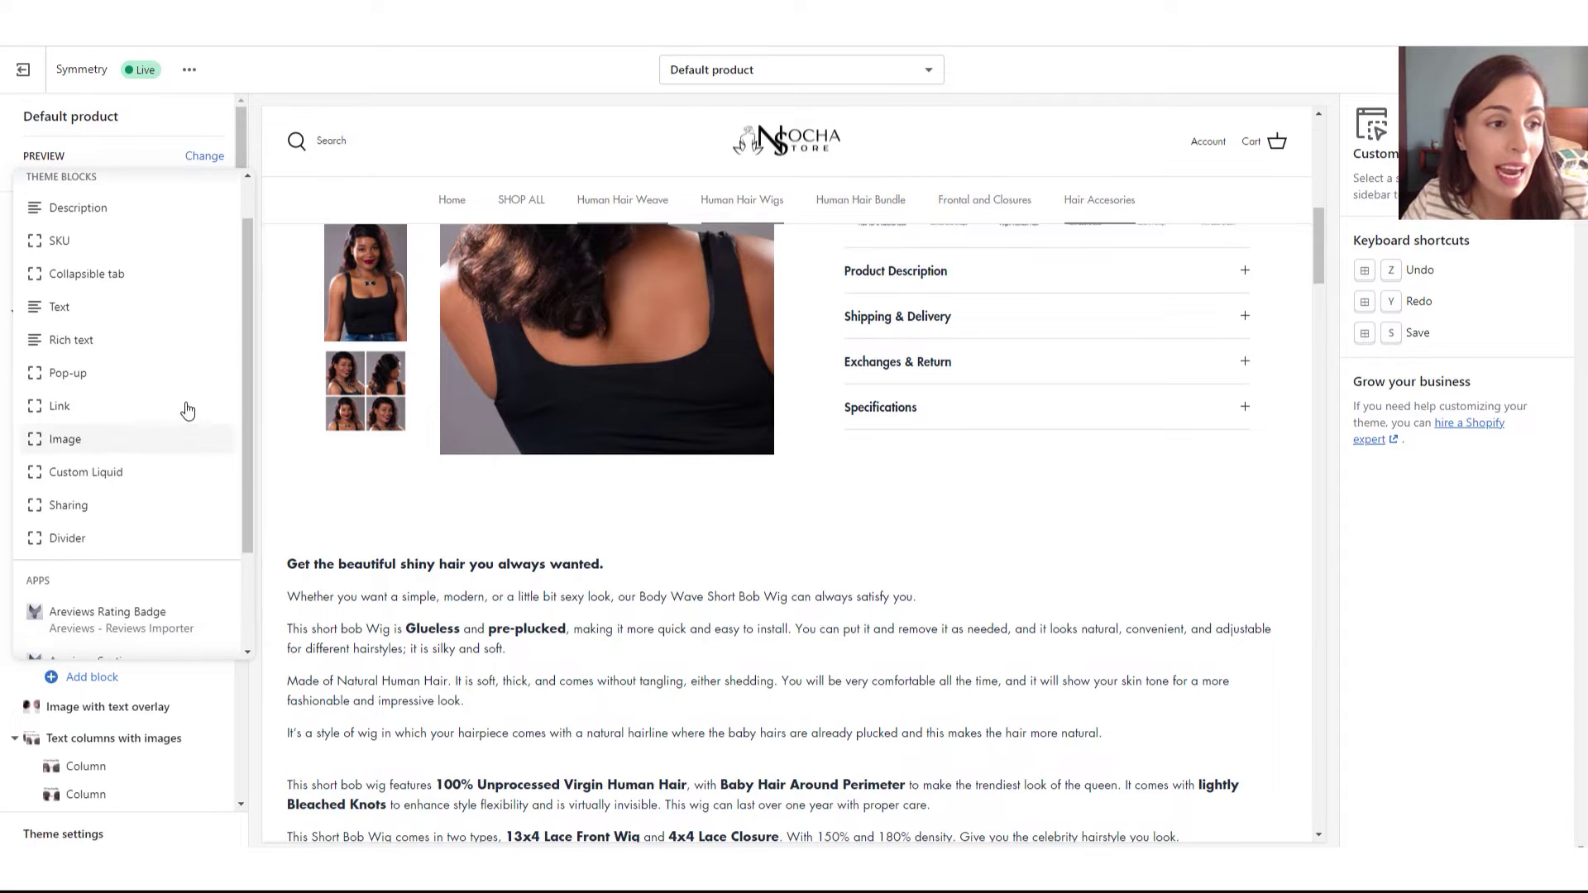
pyautogui.click(111, 279)
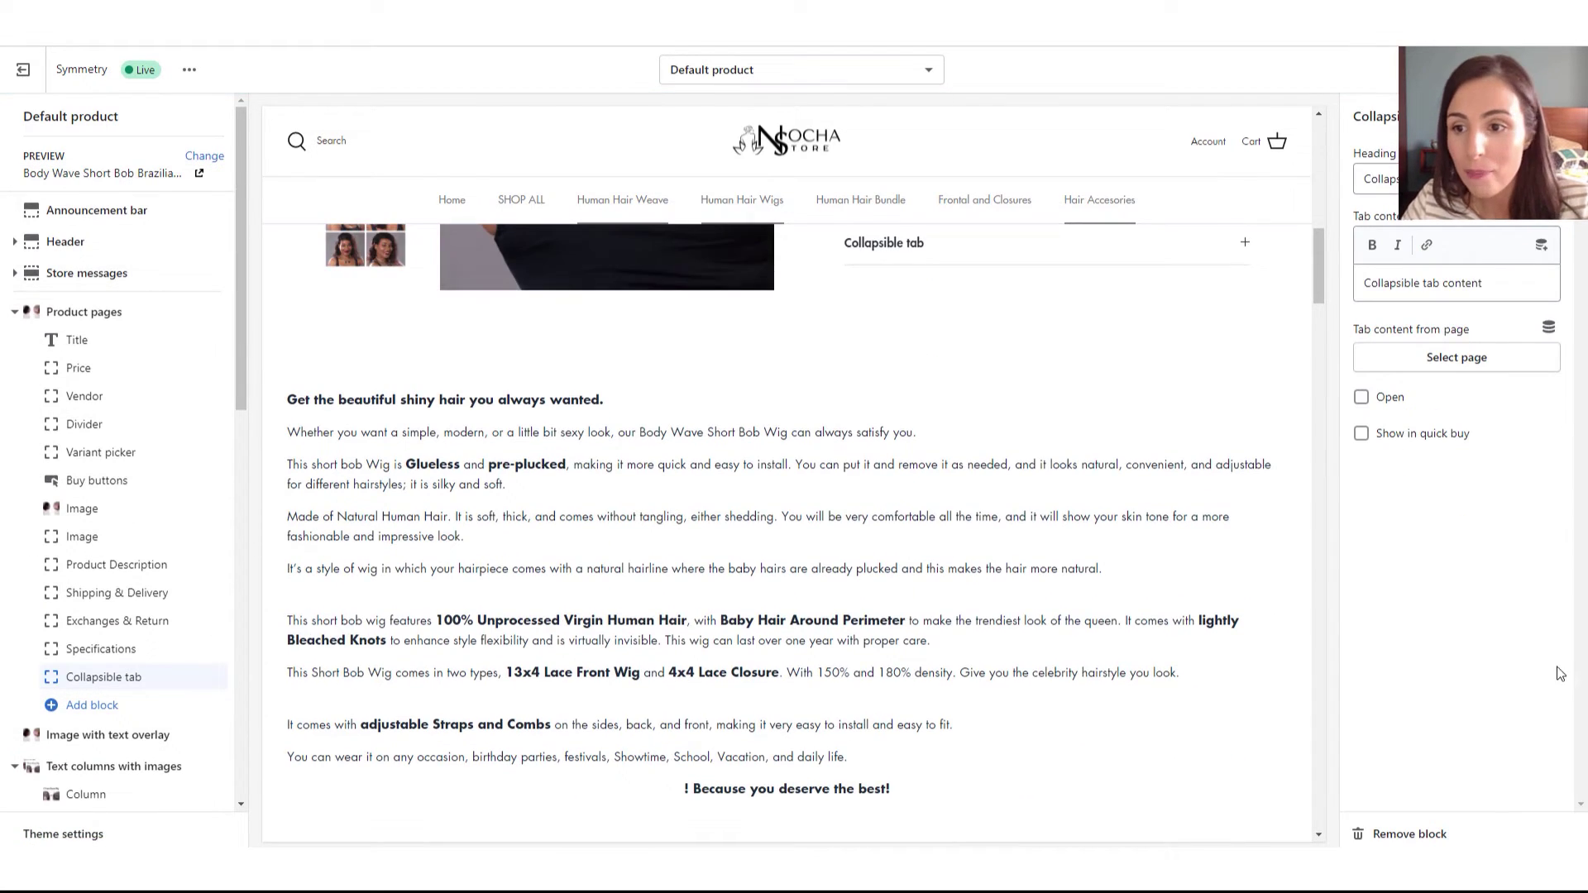
pyautogui.moveTo(1502, 289); pyautogui.dragTo(1369, 281)
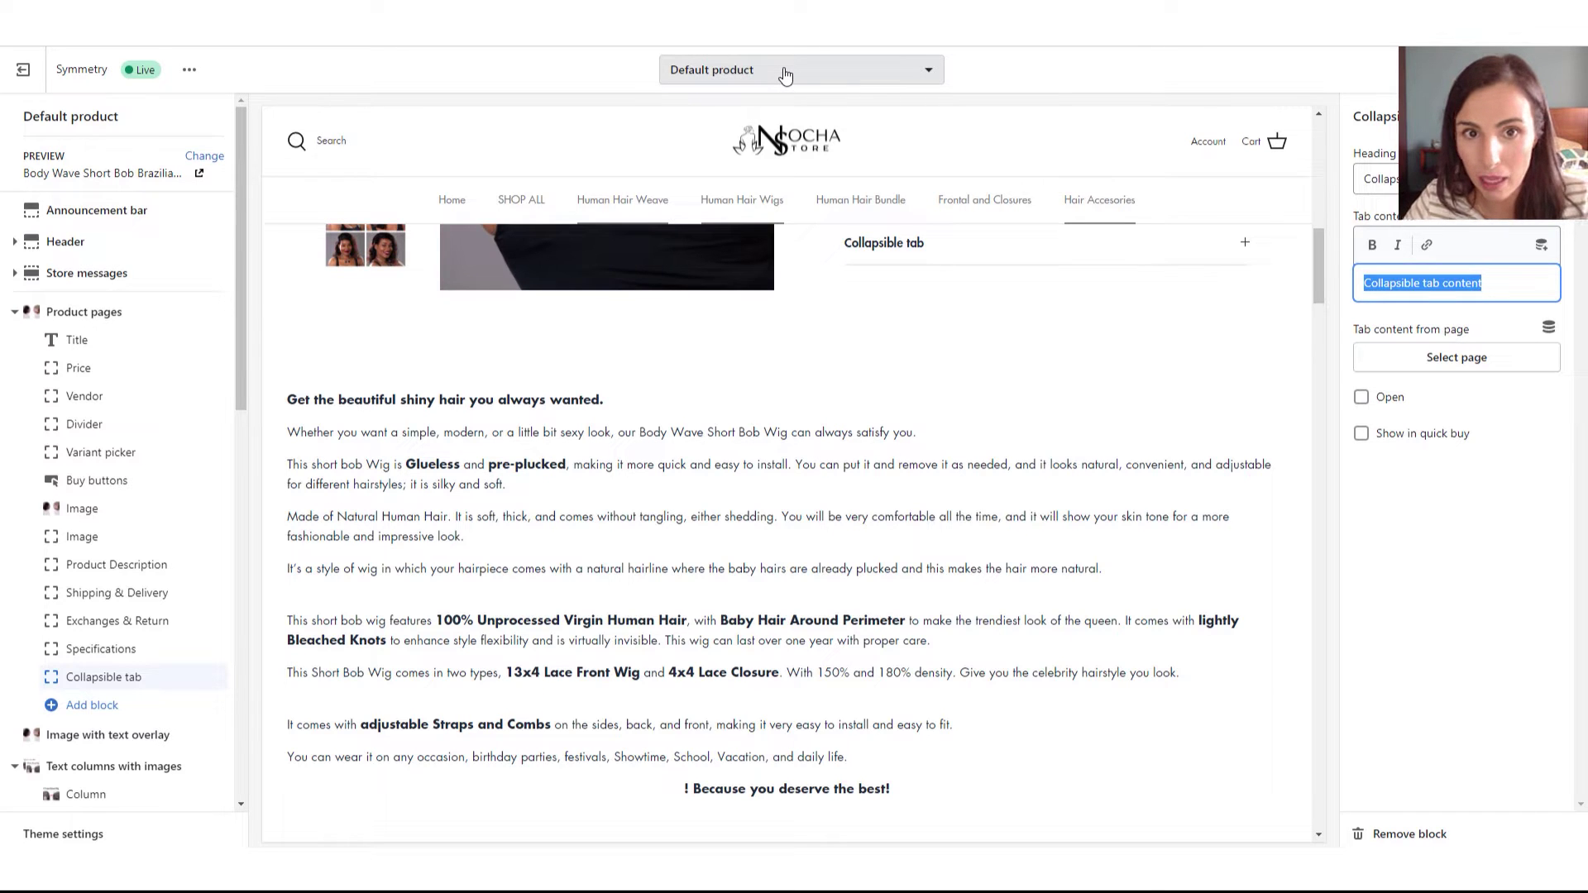
pyautogui.scroll(4, 1025, 546)
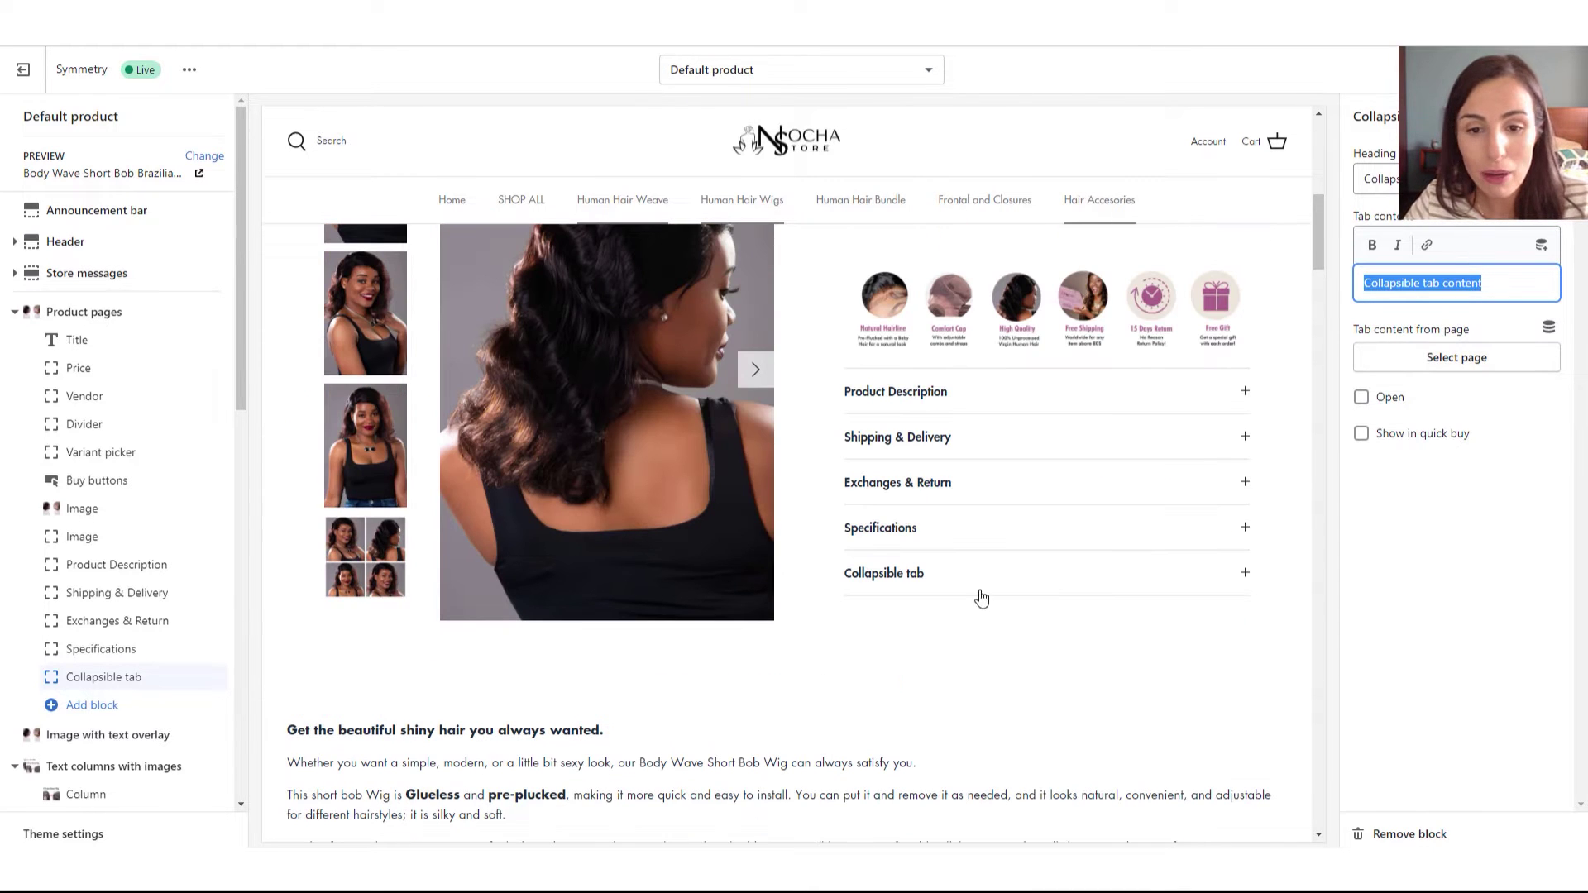
pyautogui.click(114, 593)
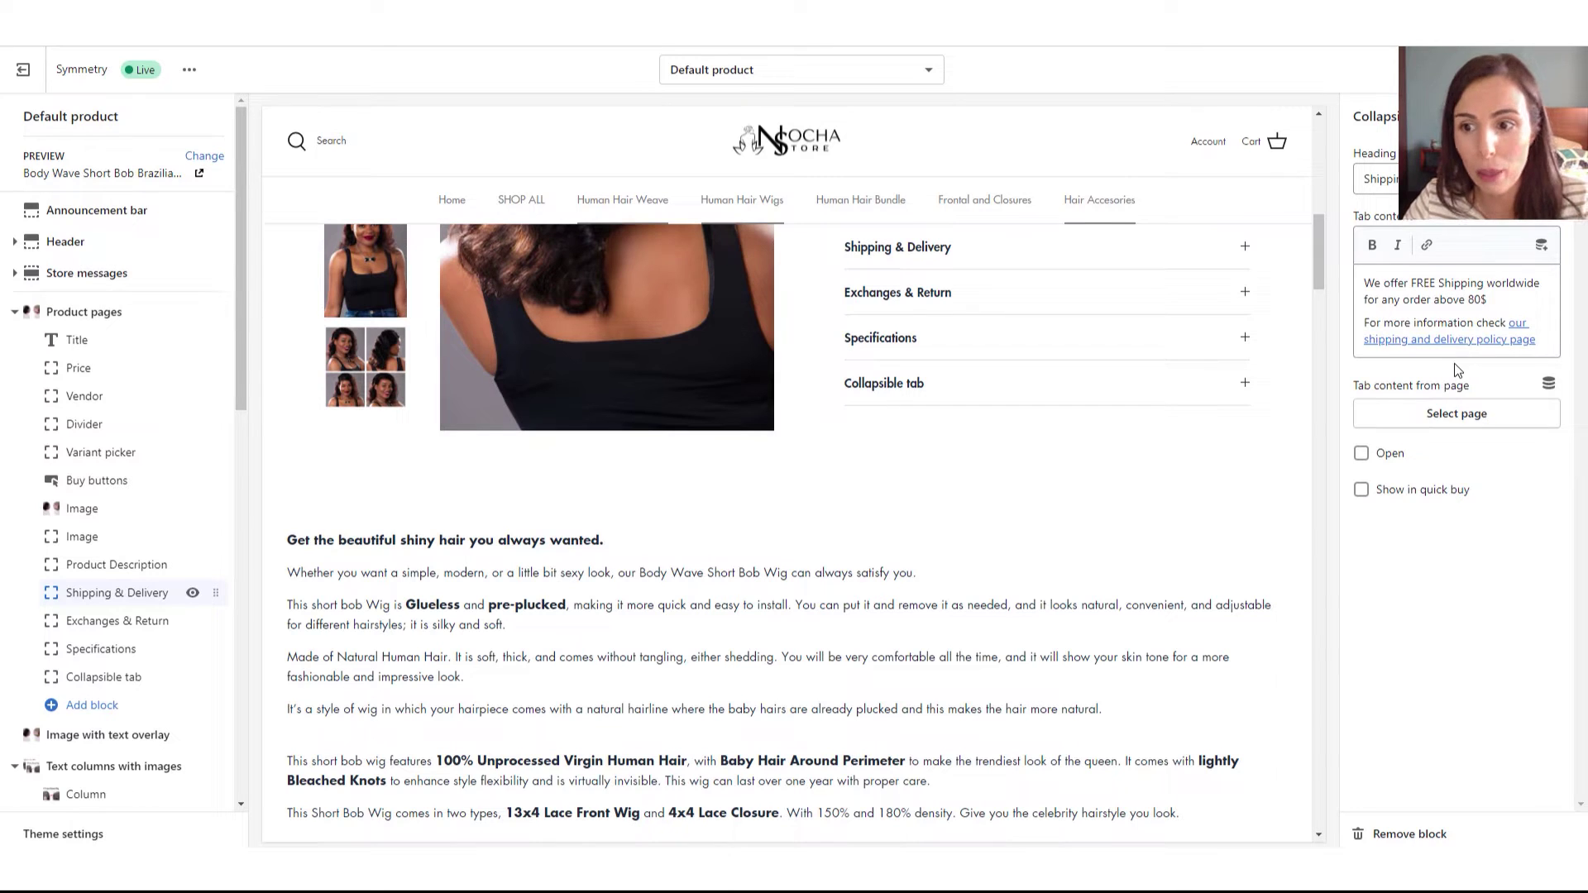
pyautogui.click(101, 649)
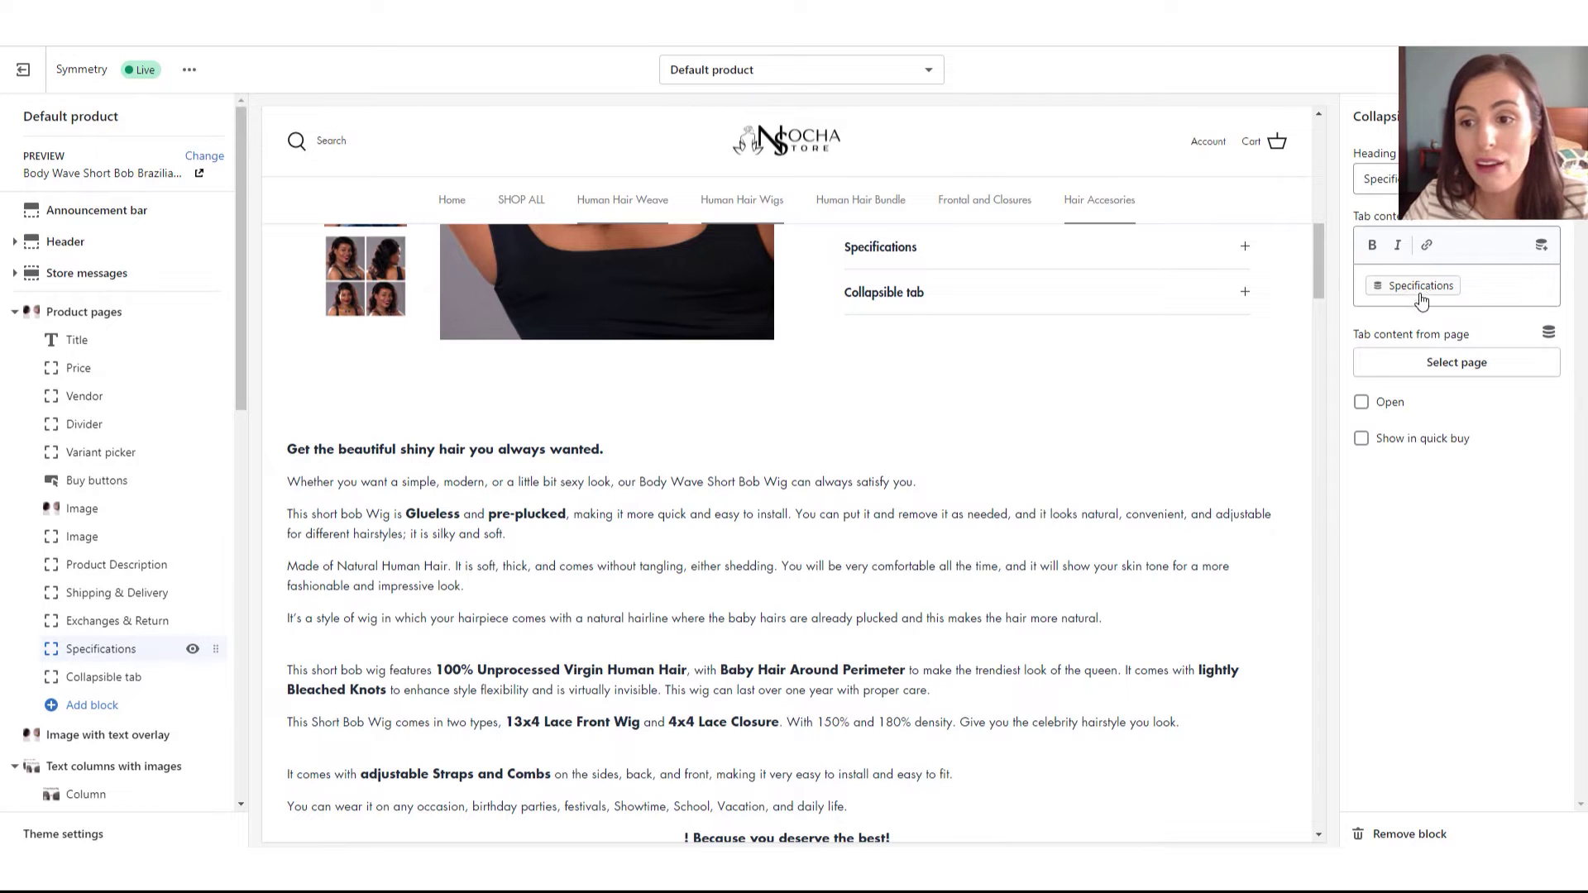
pyautogui.click(116, 677)
pyautogui.click(1432, 840)
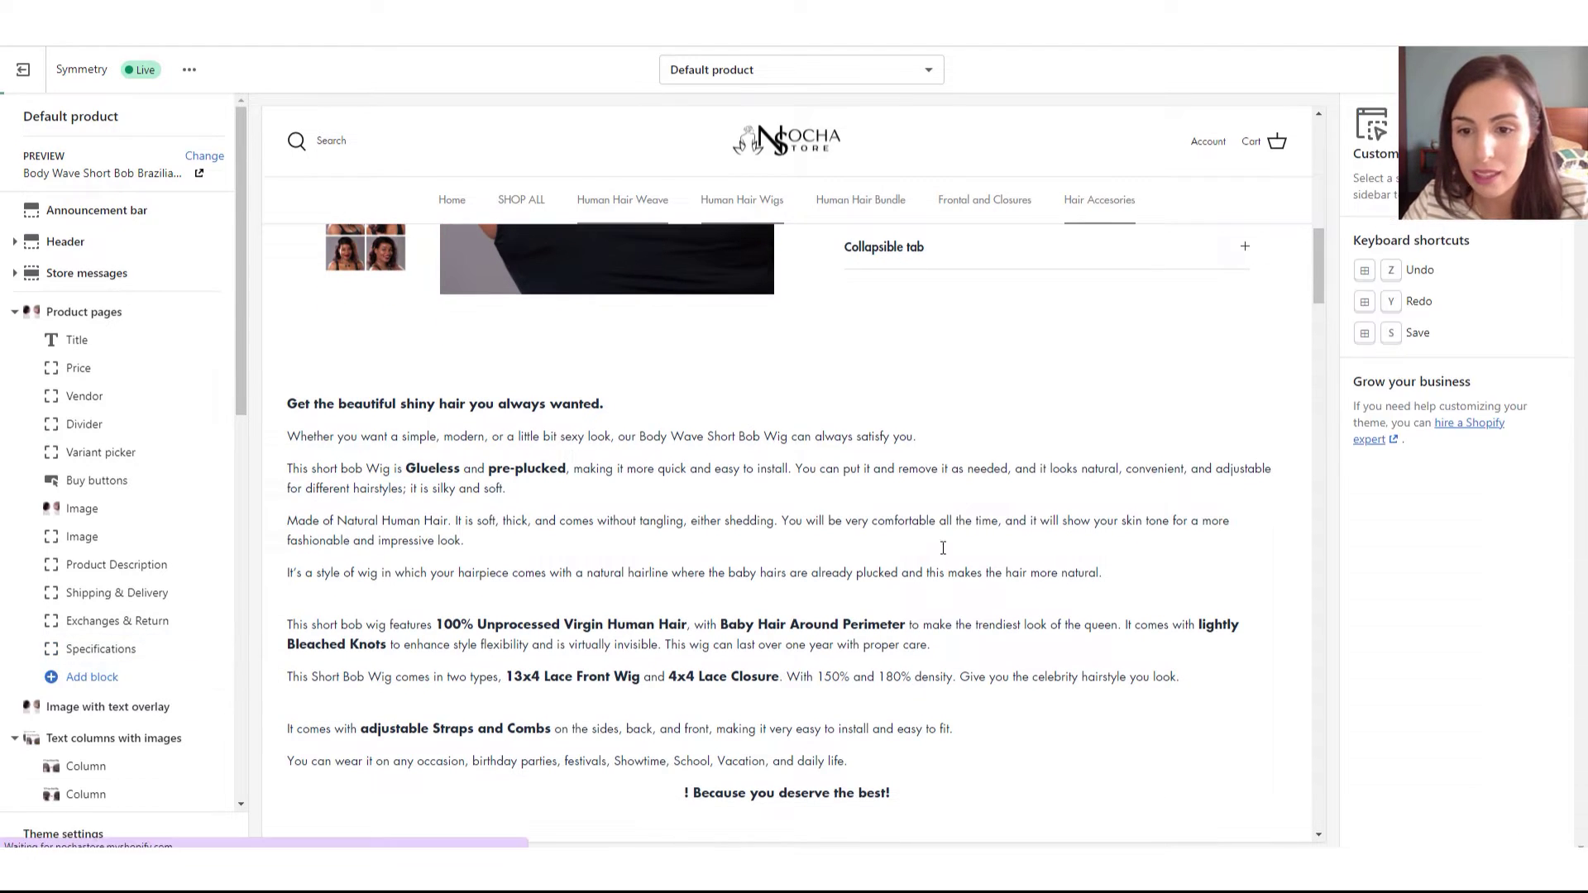
pyautogui.click(77, 682)
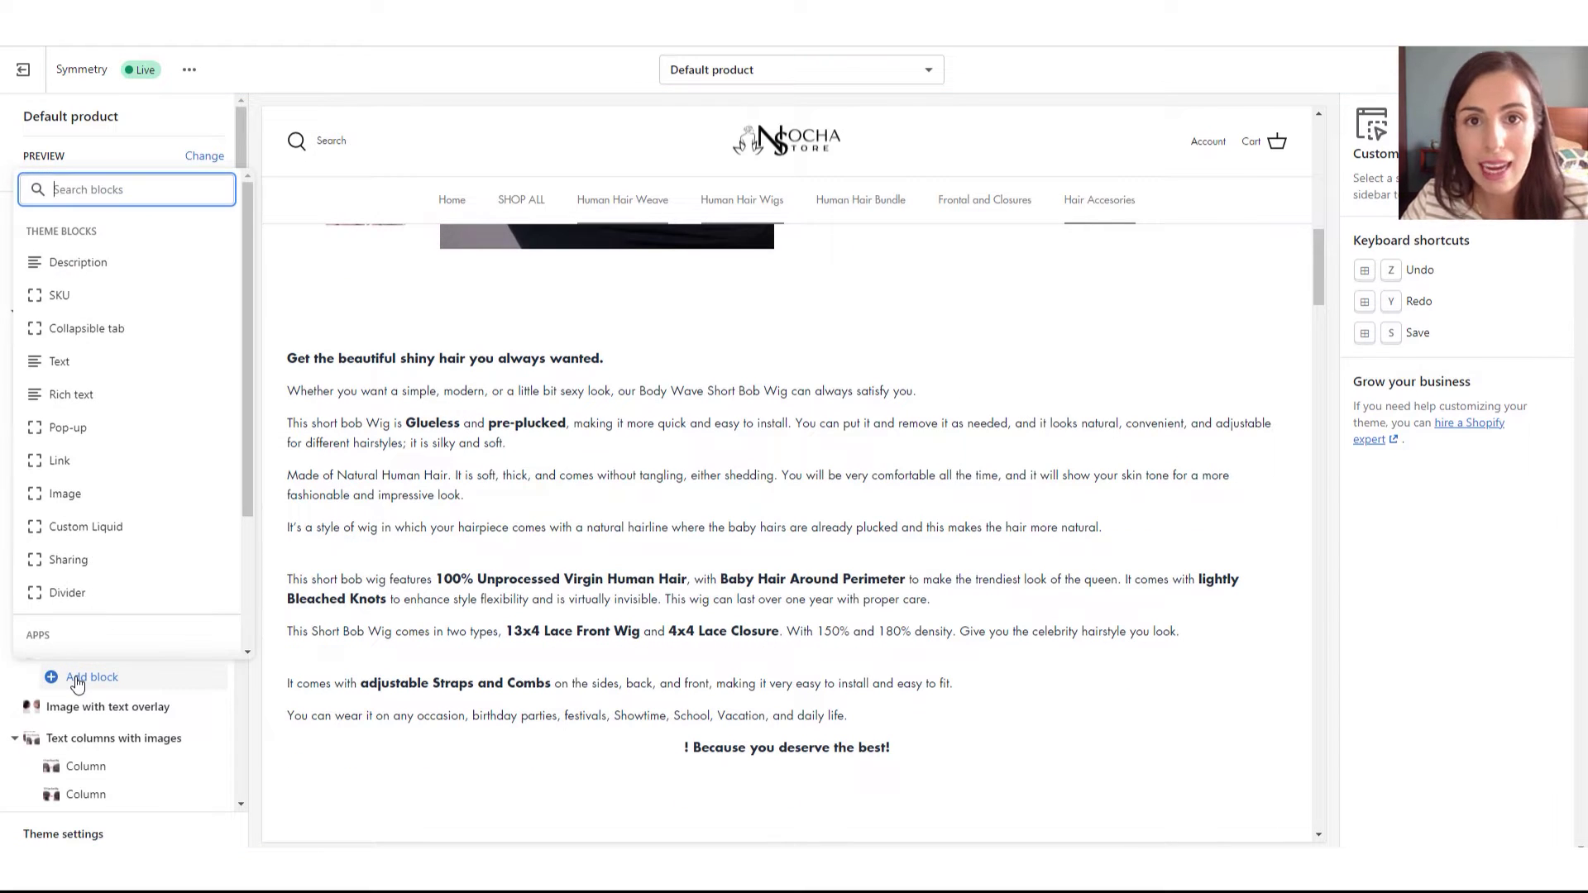
pyautogui.click(76, 329)
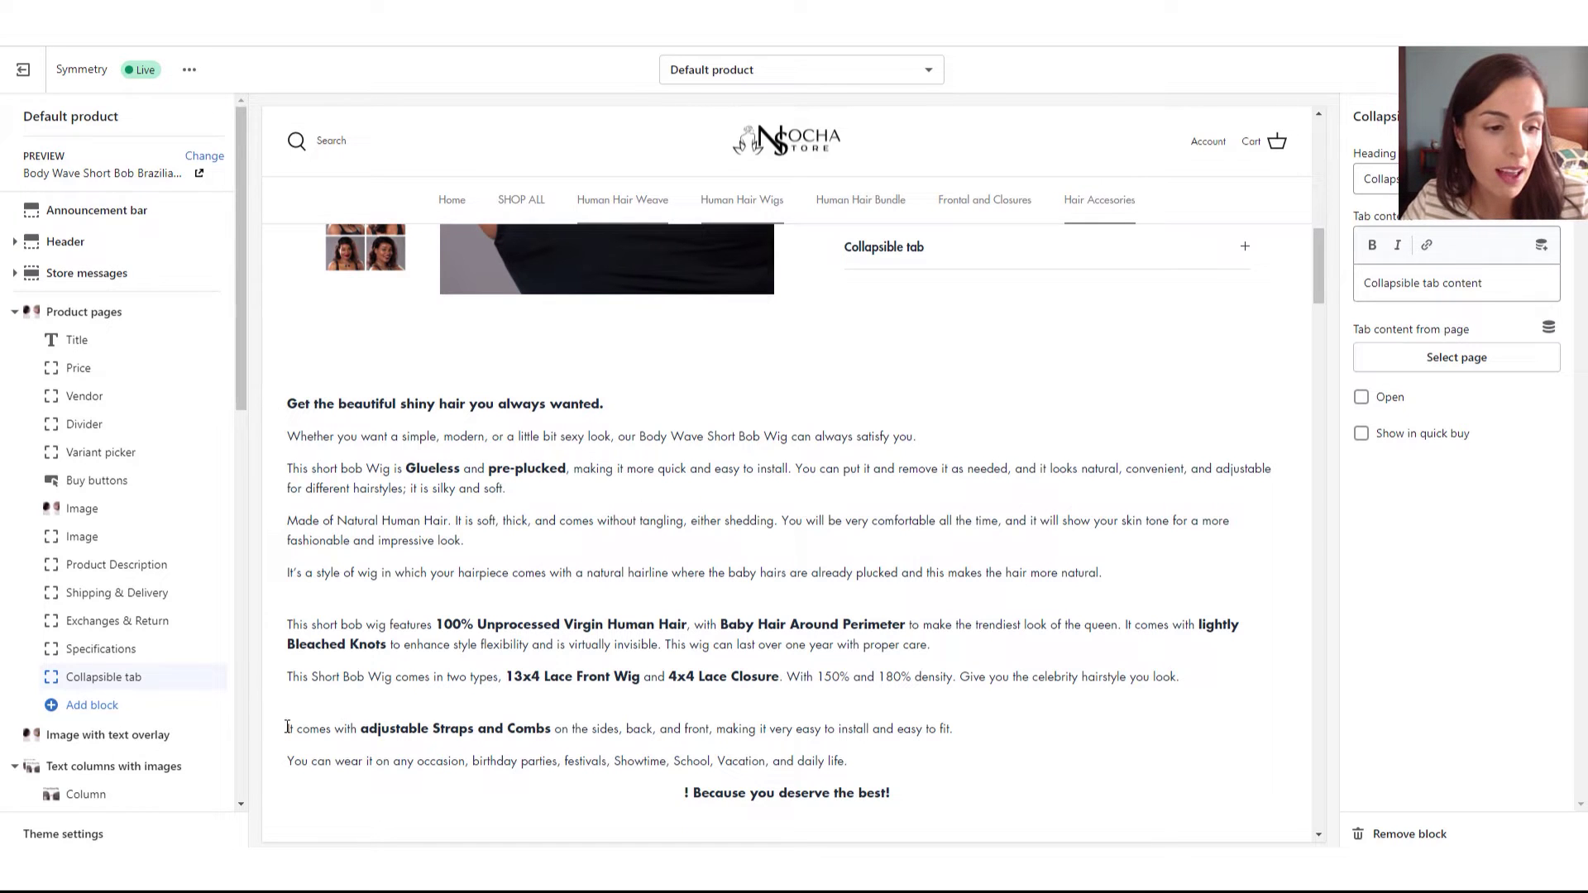
pyautogui.click(1380, 836)
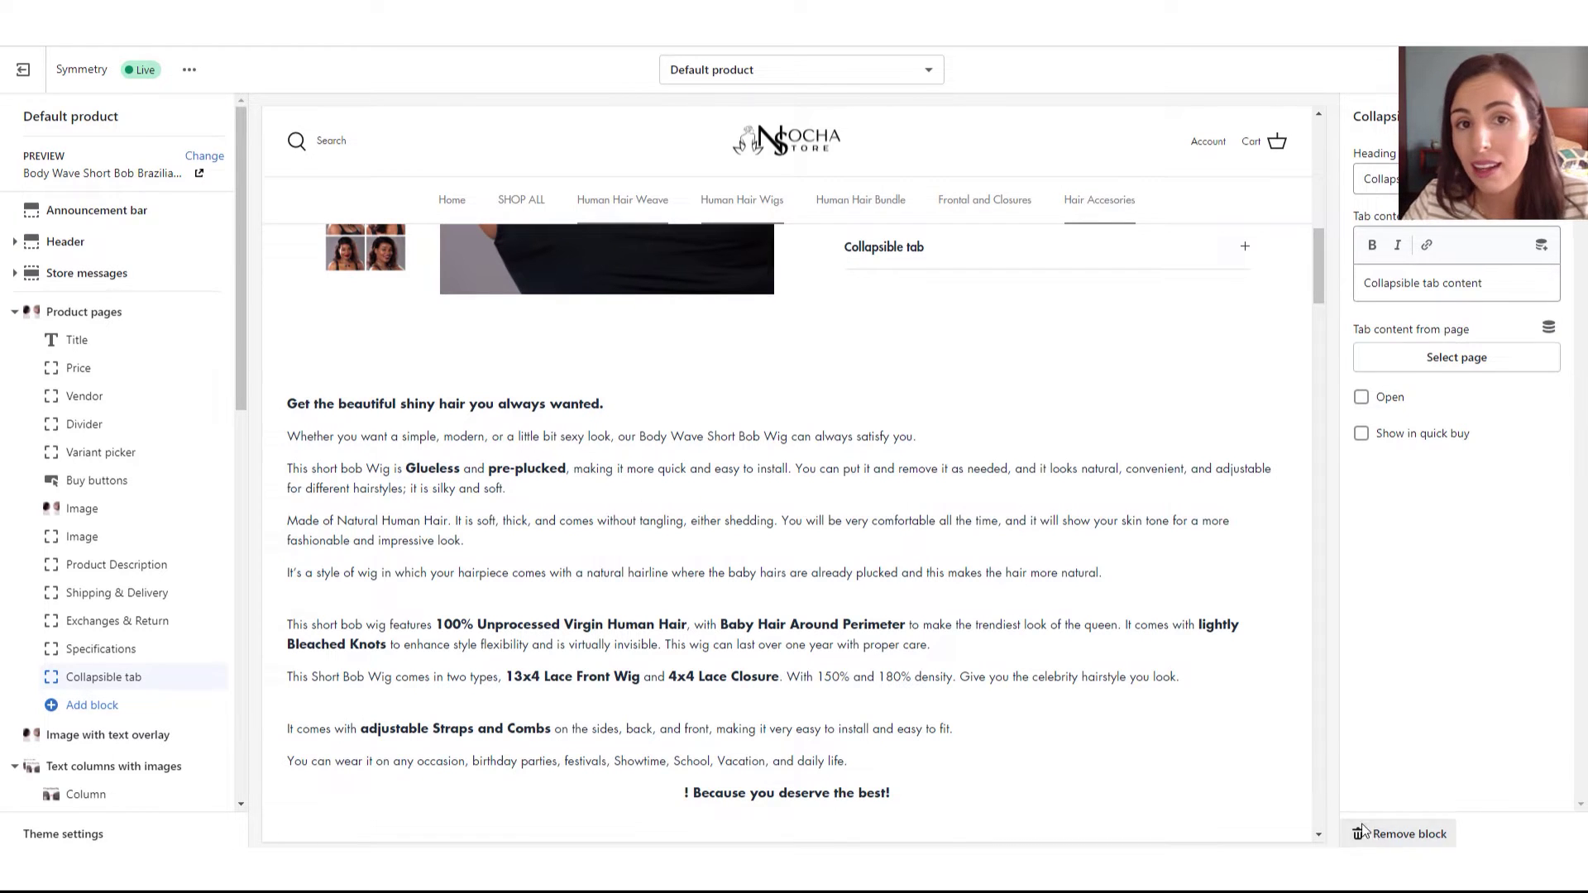
pyautogui.scroll(6, 1199, 348)
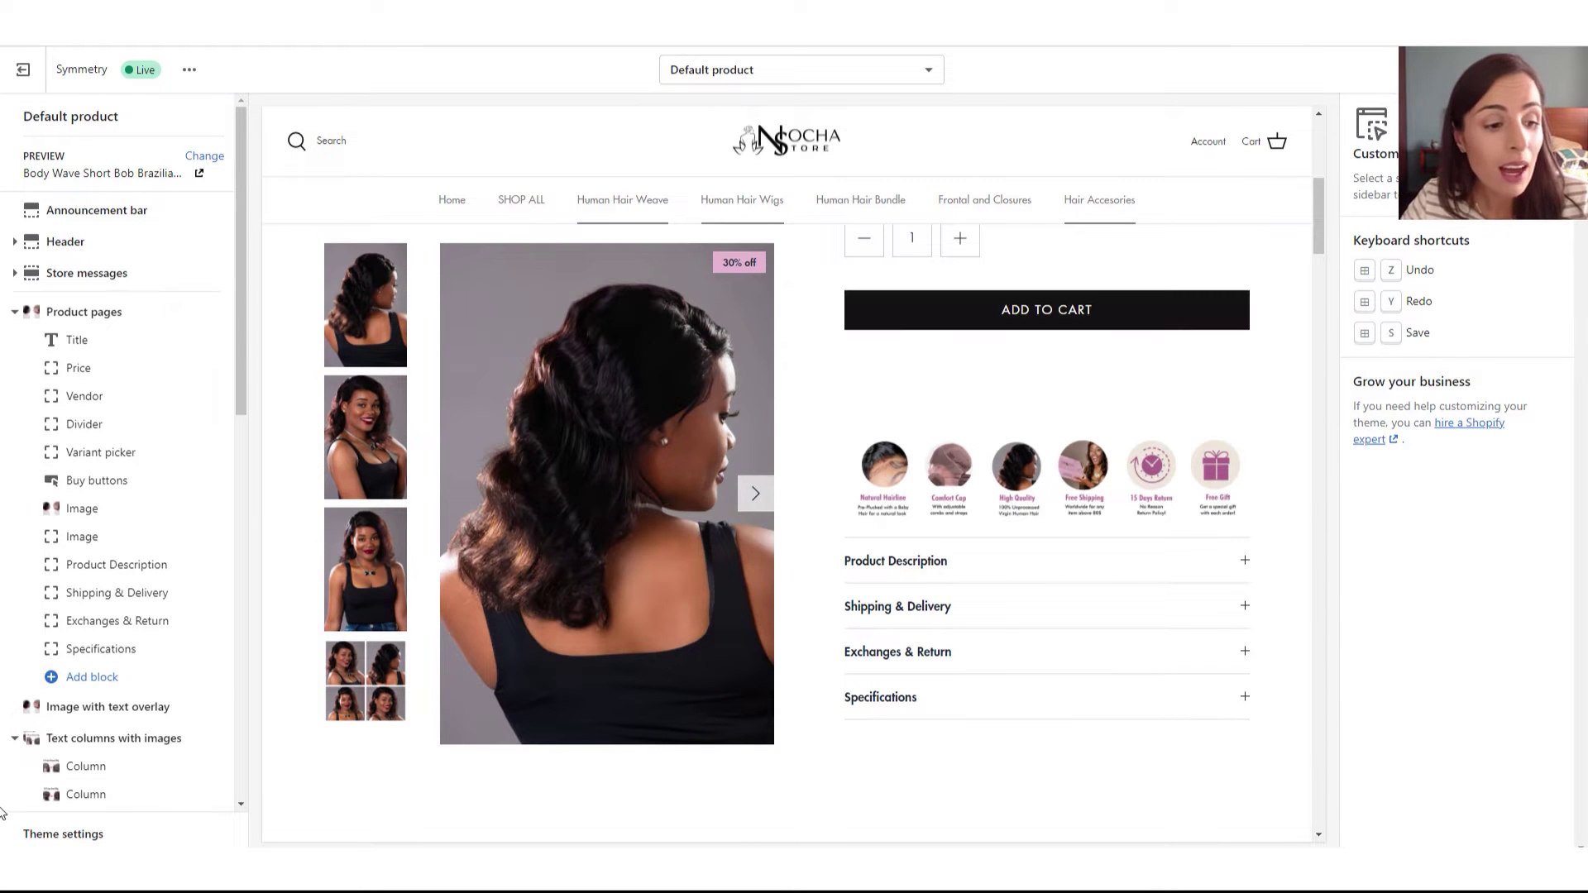
# Add a Collapsible tab block with empty Heading and Tab content, then exit the editor
pyautogui.click(95, 678)
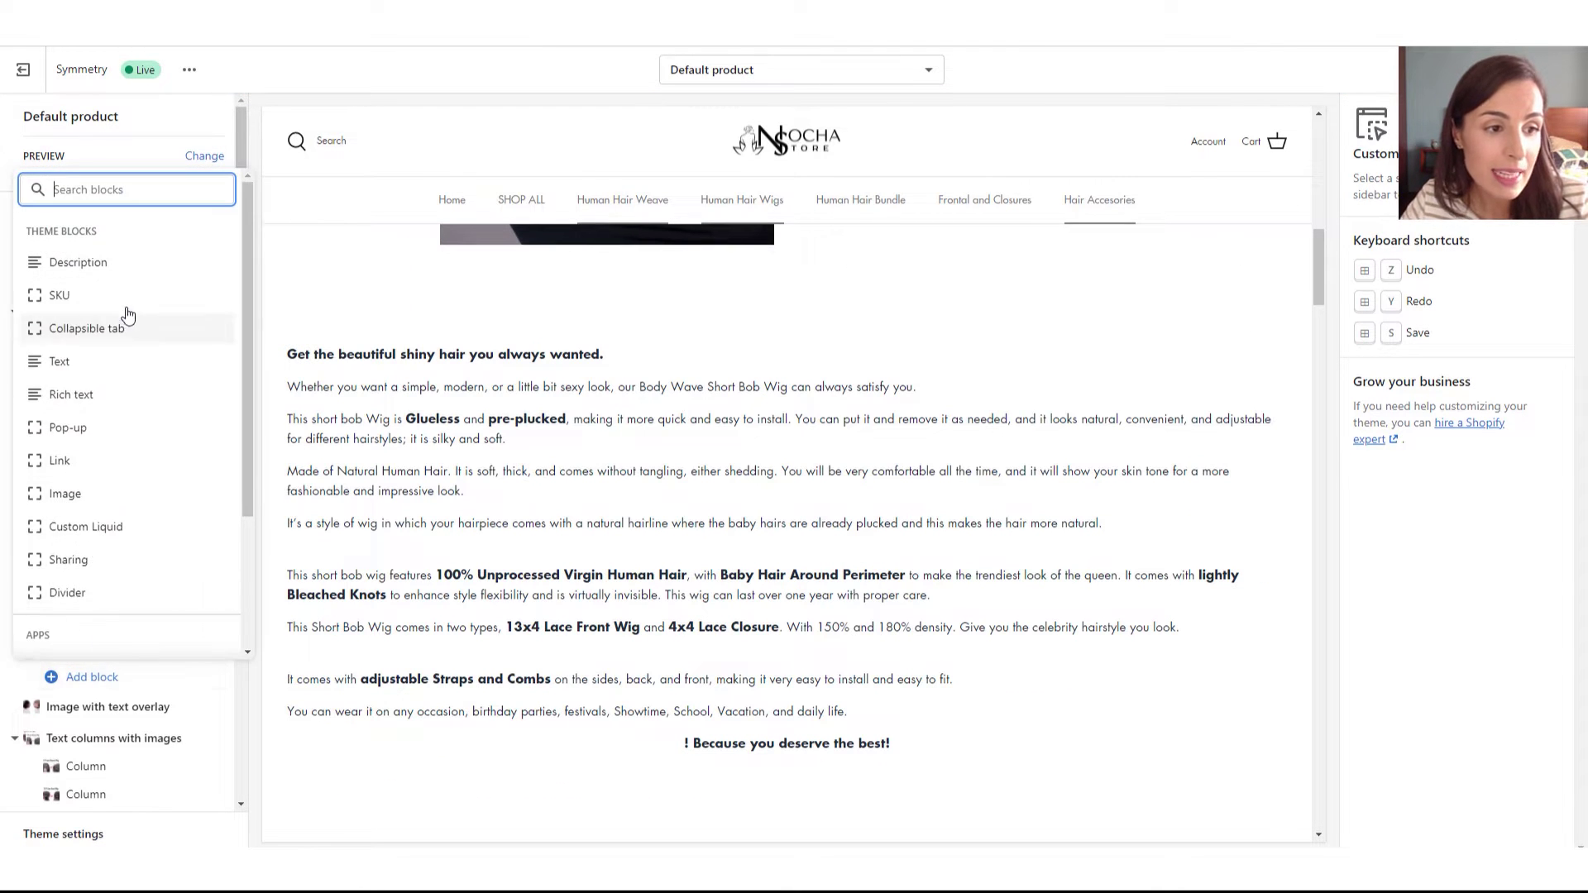
pyautogui.click(110, 335)
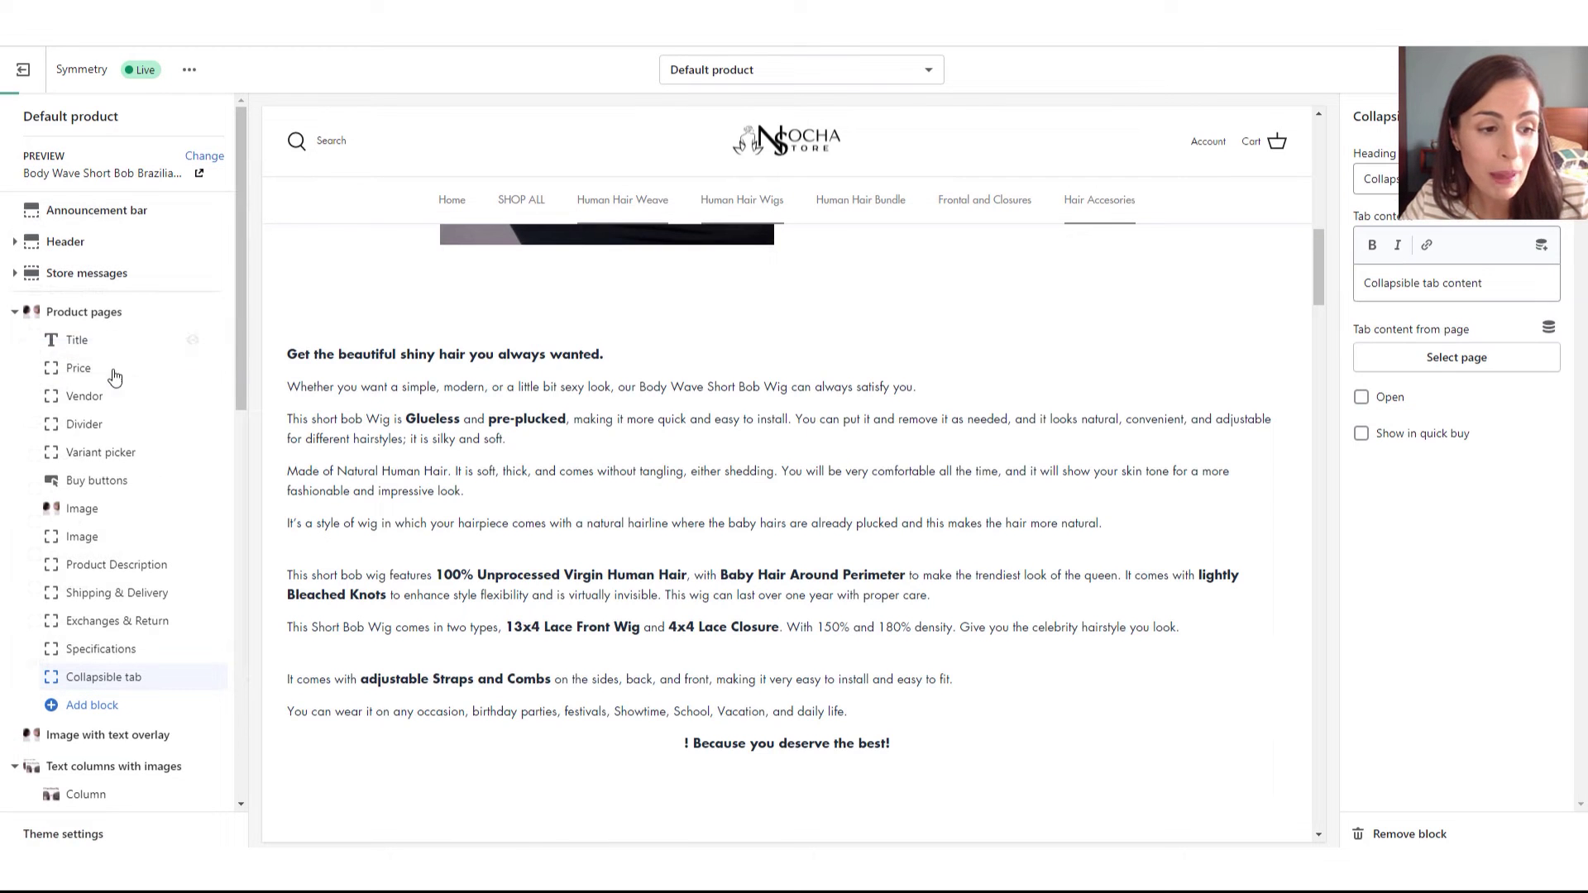
pyautogui.tripleClick(1483, 282)
pyautogui.press('BackSpace')
pyautogui.moveTo(1447, 179); pyautogui.dragTo(1281, 175)
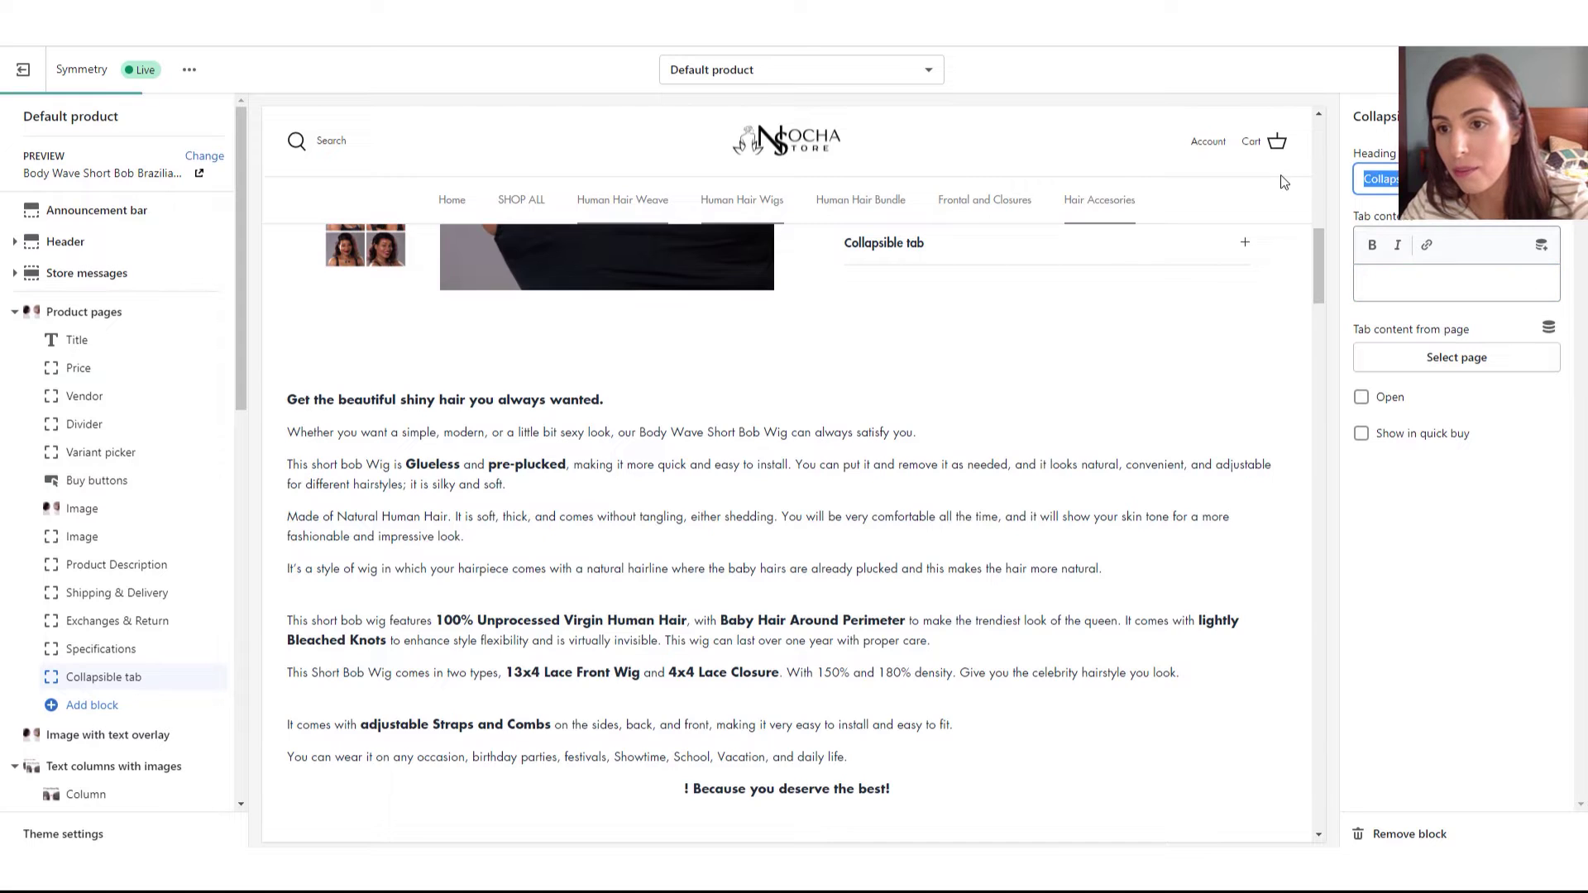
pyautogui.press('BackSpace')
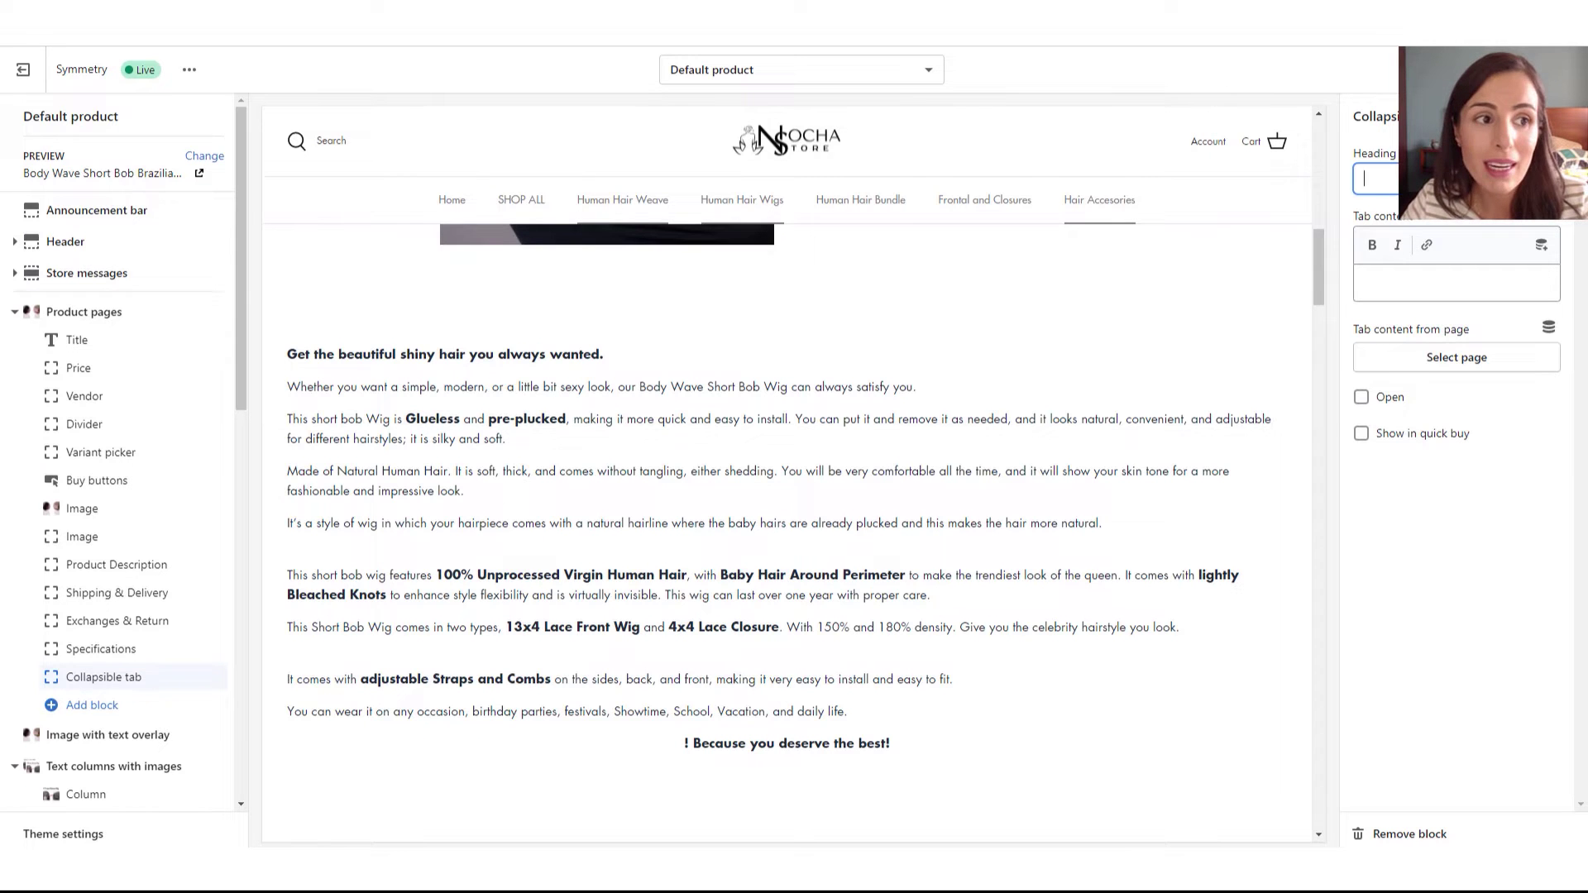
pyautogui.click(23, 76)
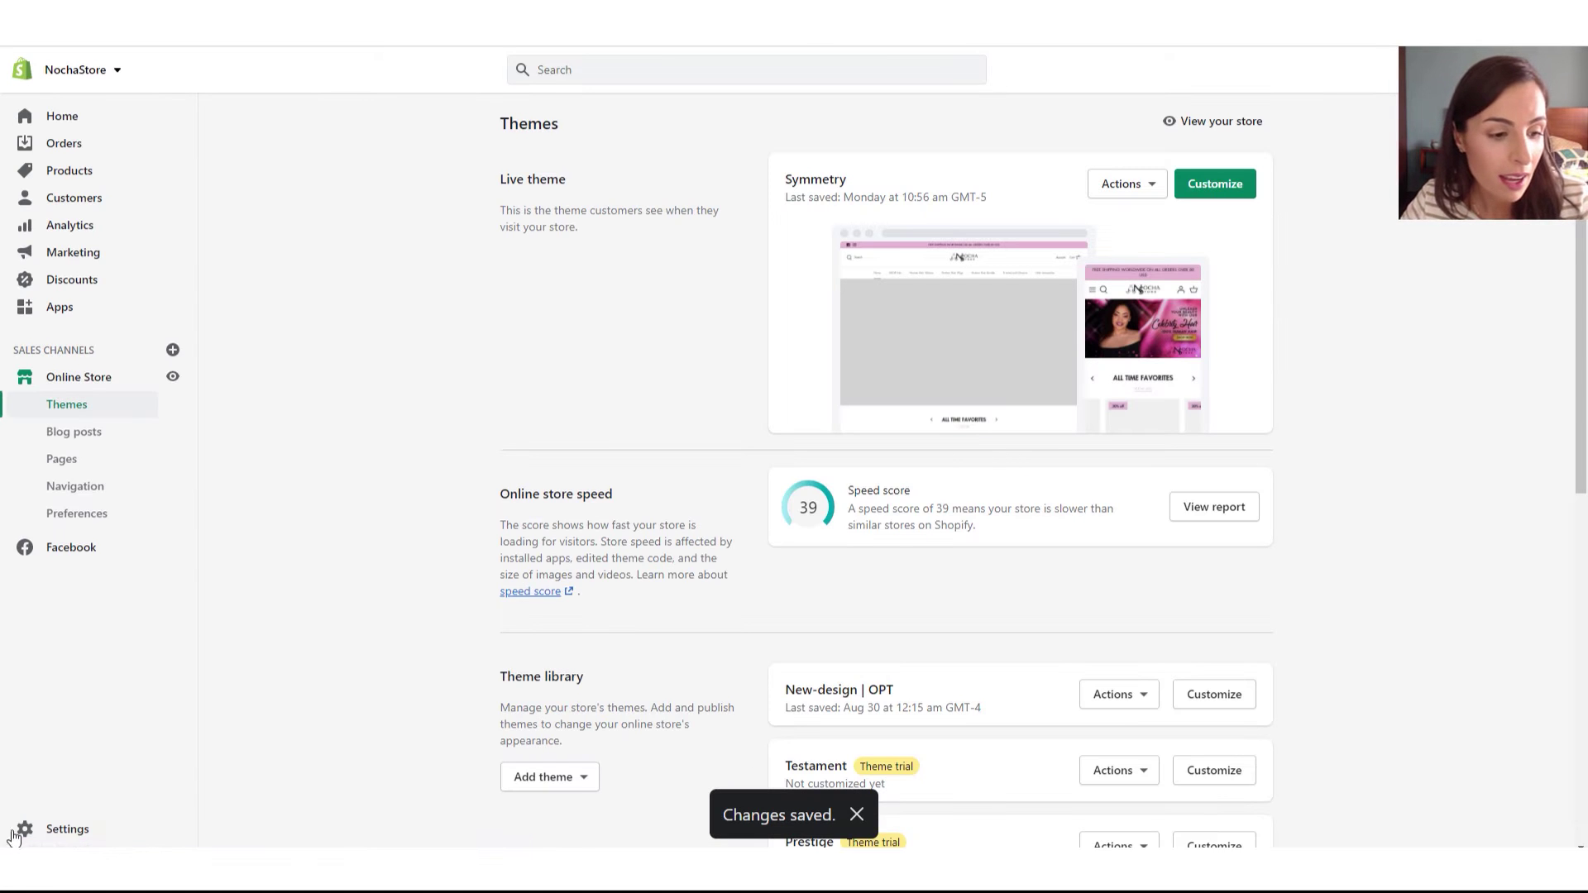
# Go to Settings > Metafields > Products definitions
pyautogui.click(14, 835)
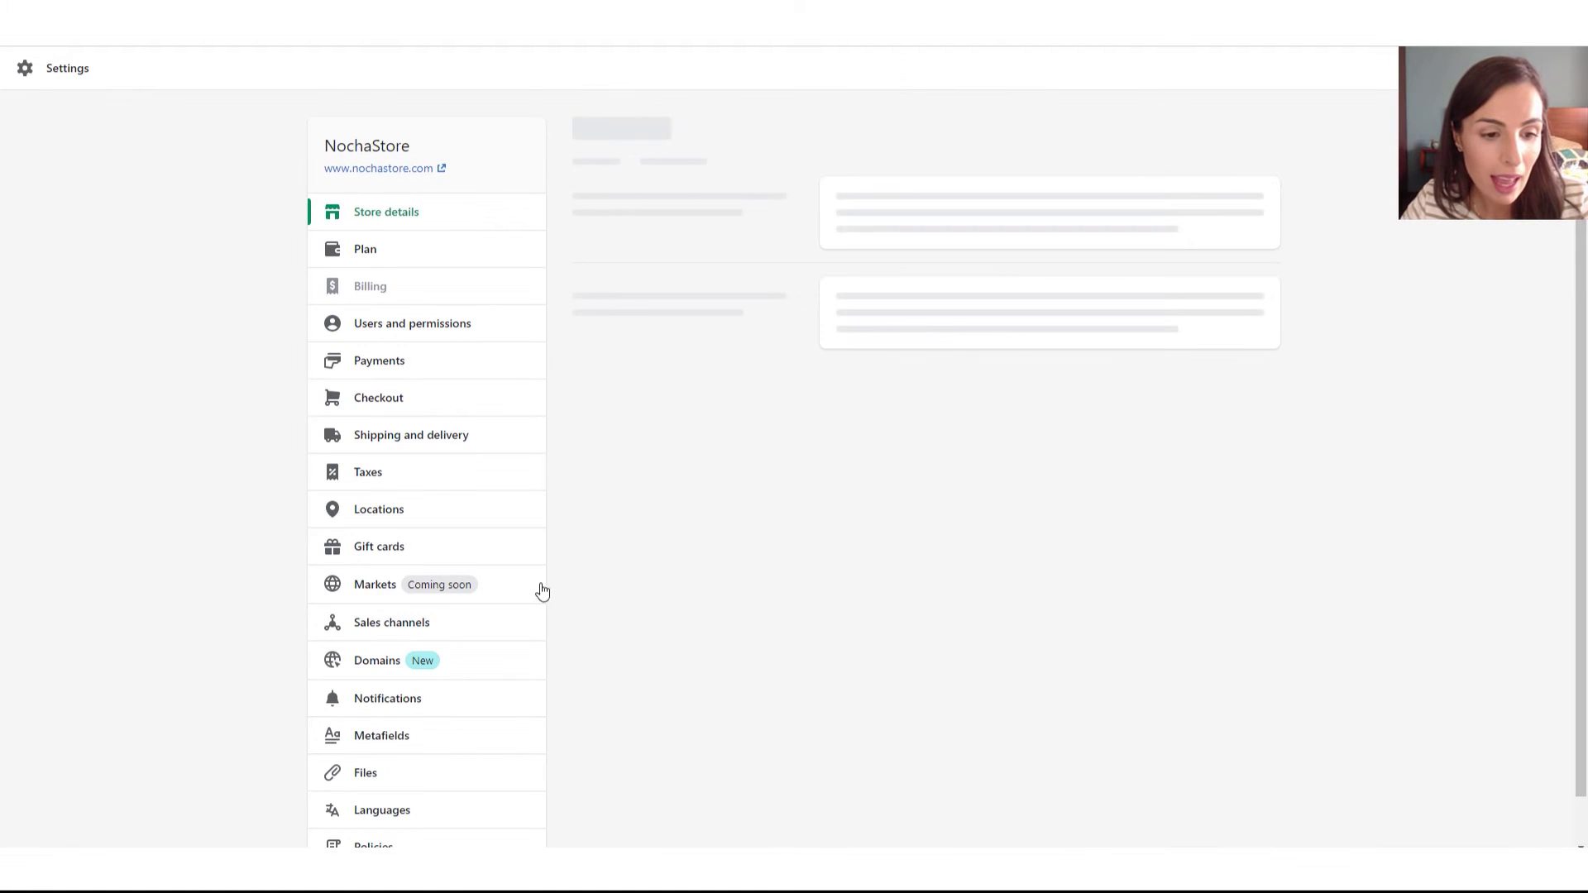
pyautogui.scroll(-1, 389, 712)
pyautogui.click(413, 687)
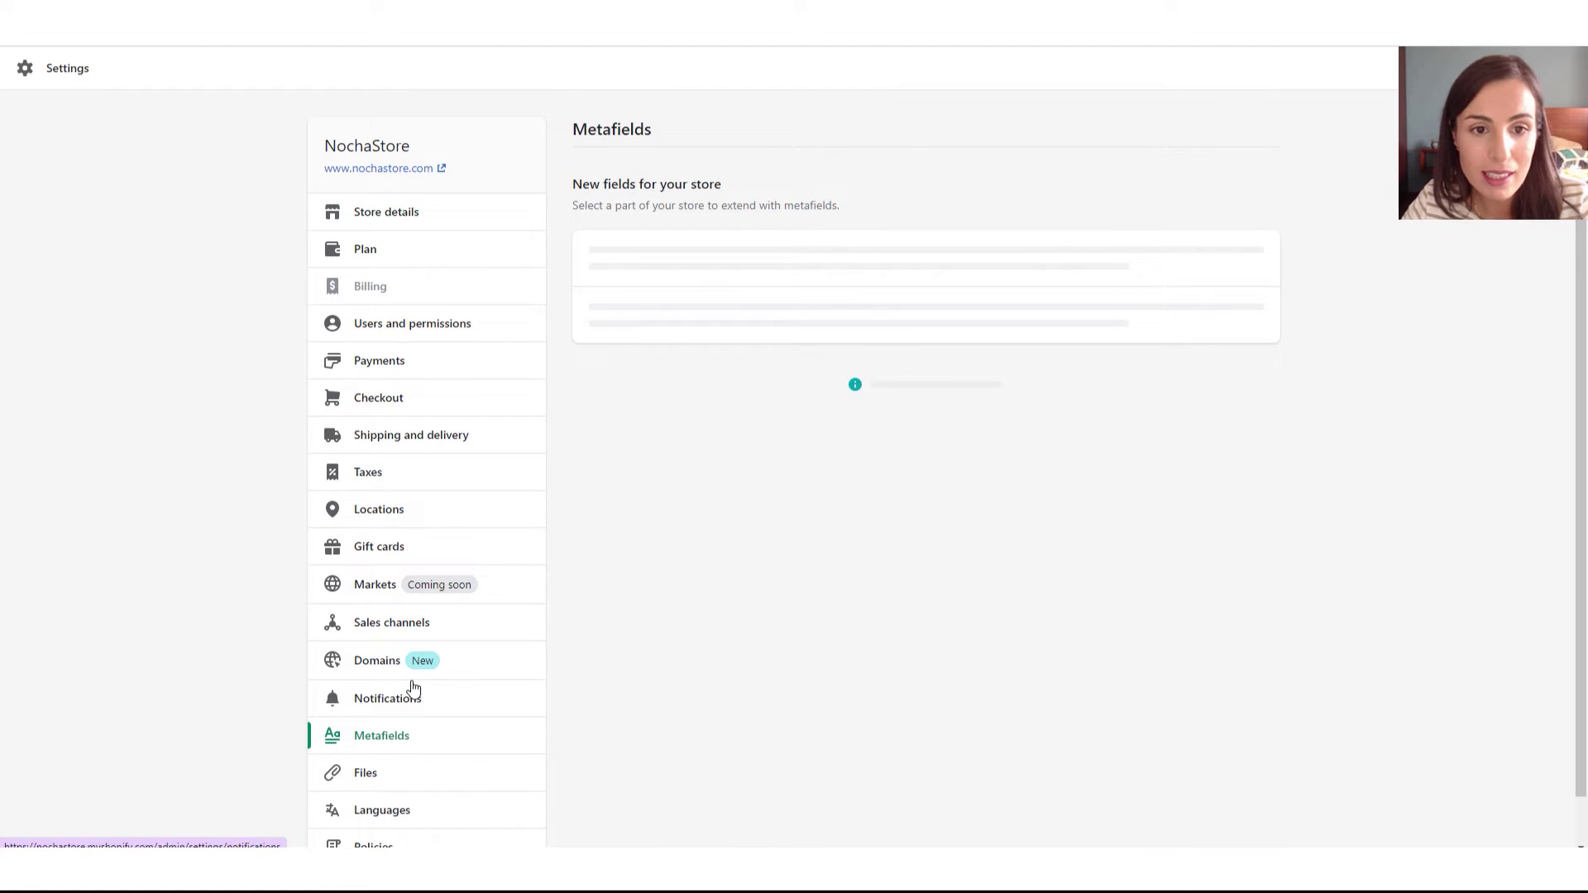
pyautogui.click(815, 281)
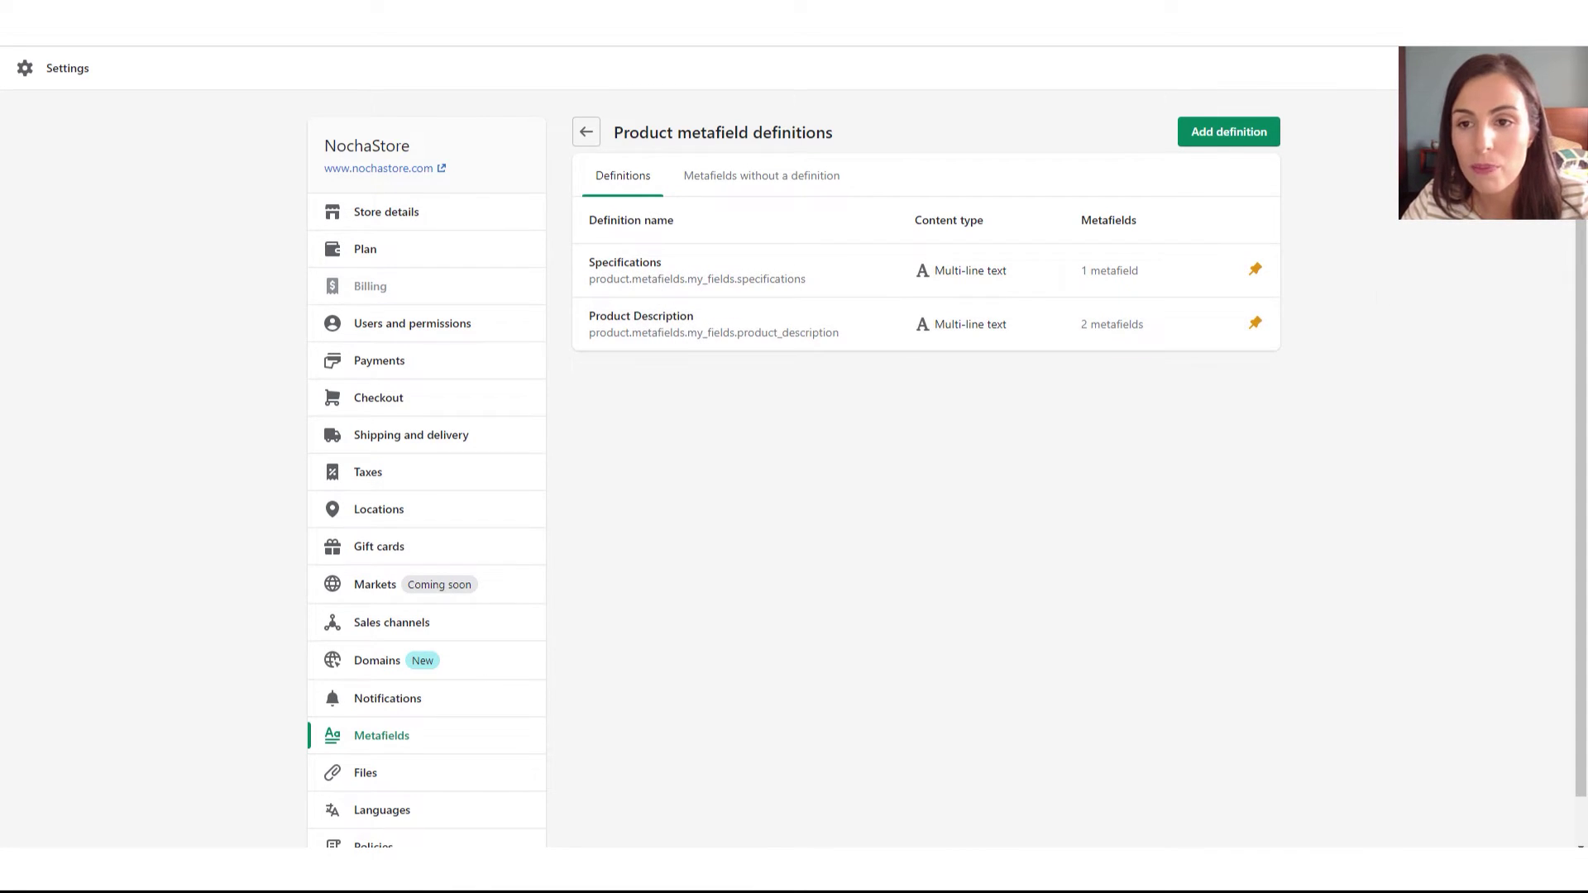
# Add a product metafield definition named 'title' of type Single line text and save it
pyautogui.click(1221, 134)
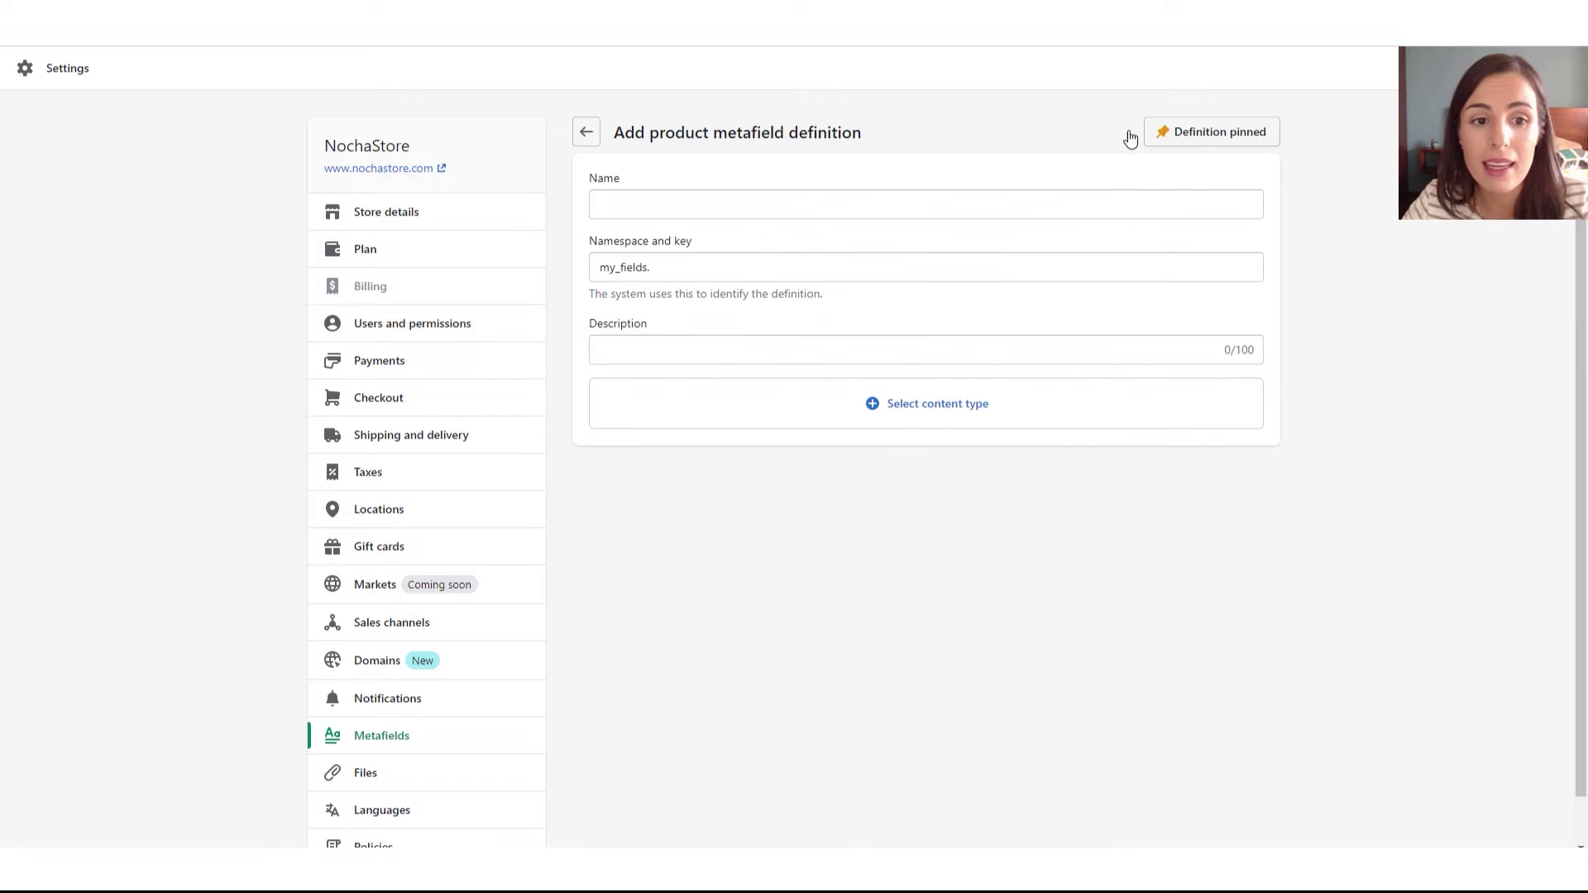
pyautogui.click(672, 193)
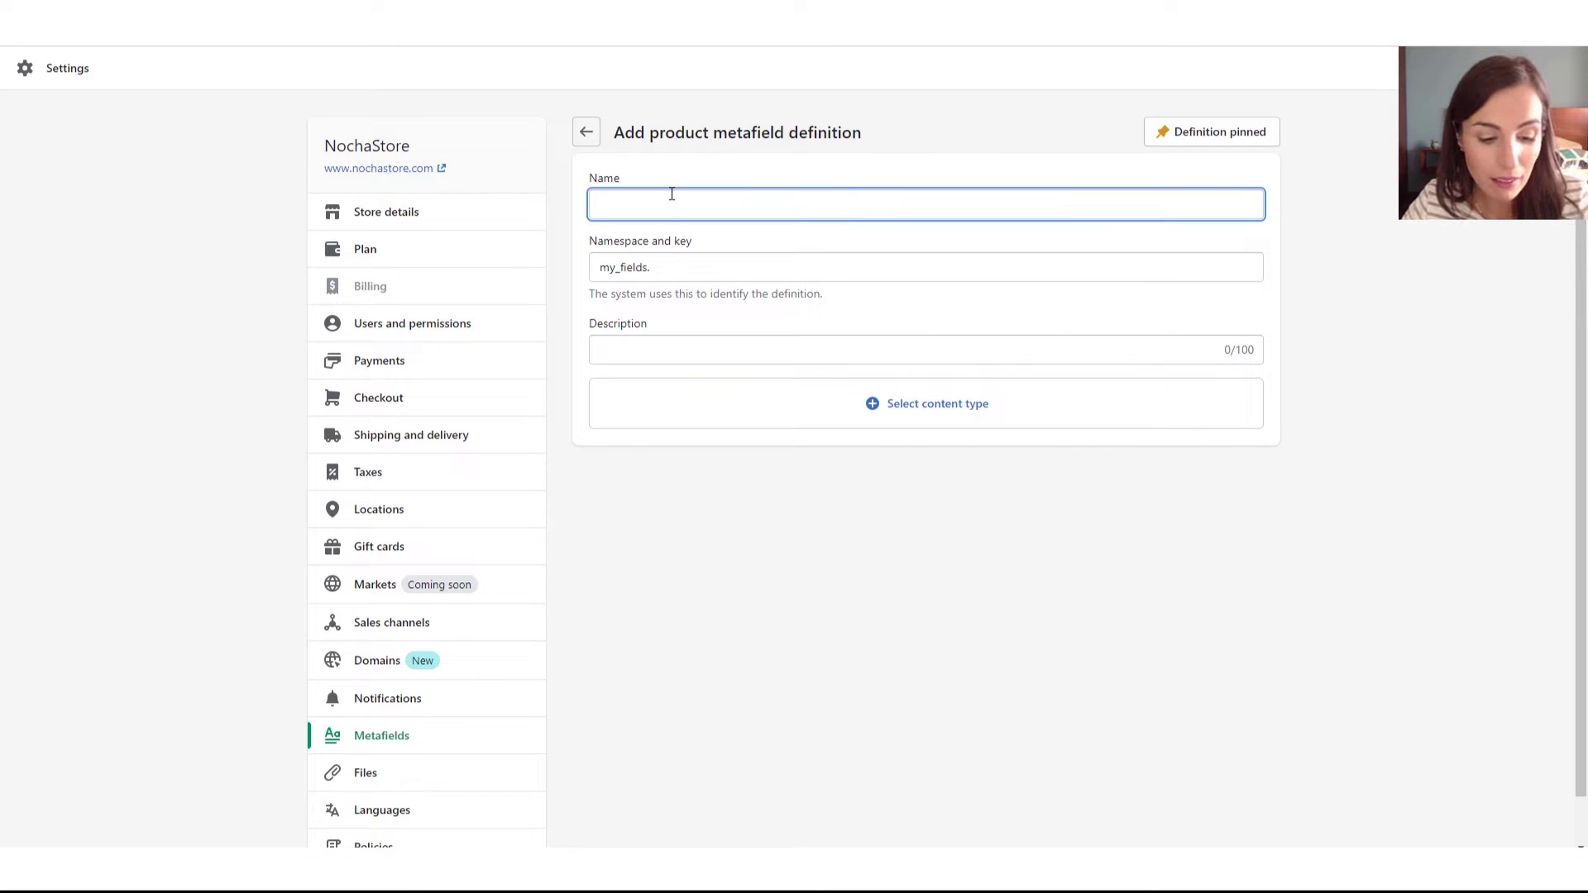
pyautogui.write('title')
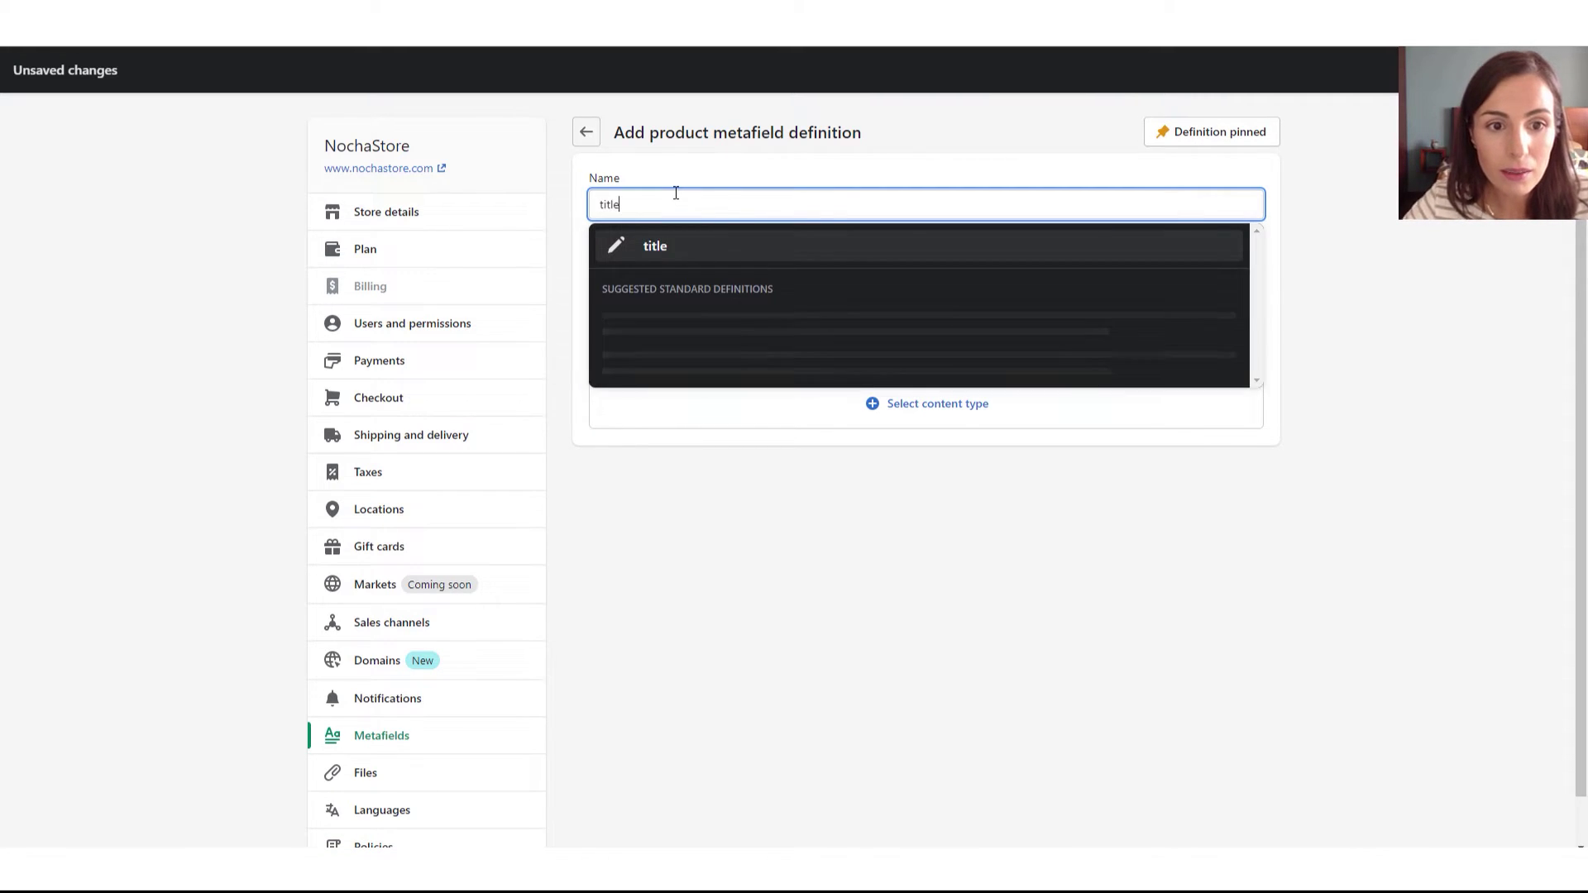
pyautogui.click(839, 180)
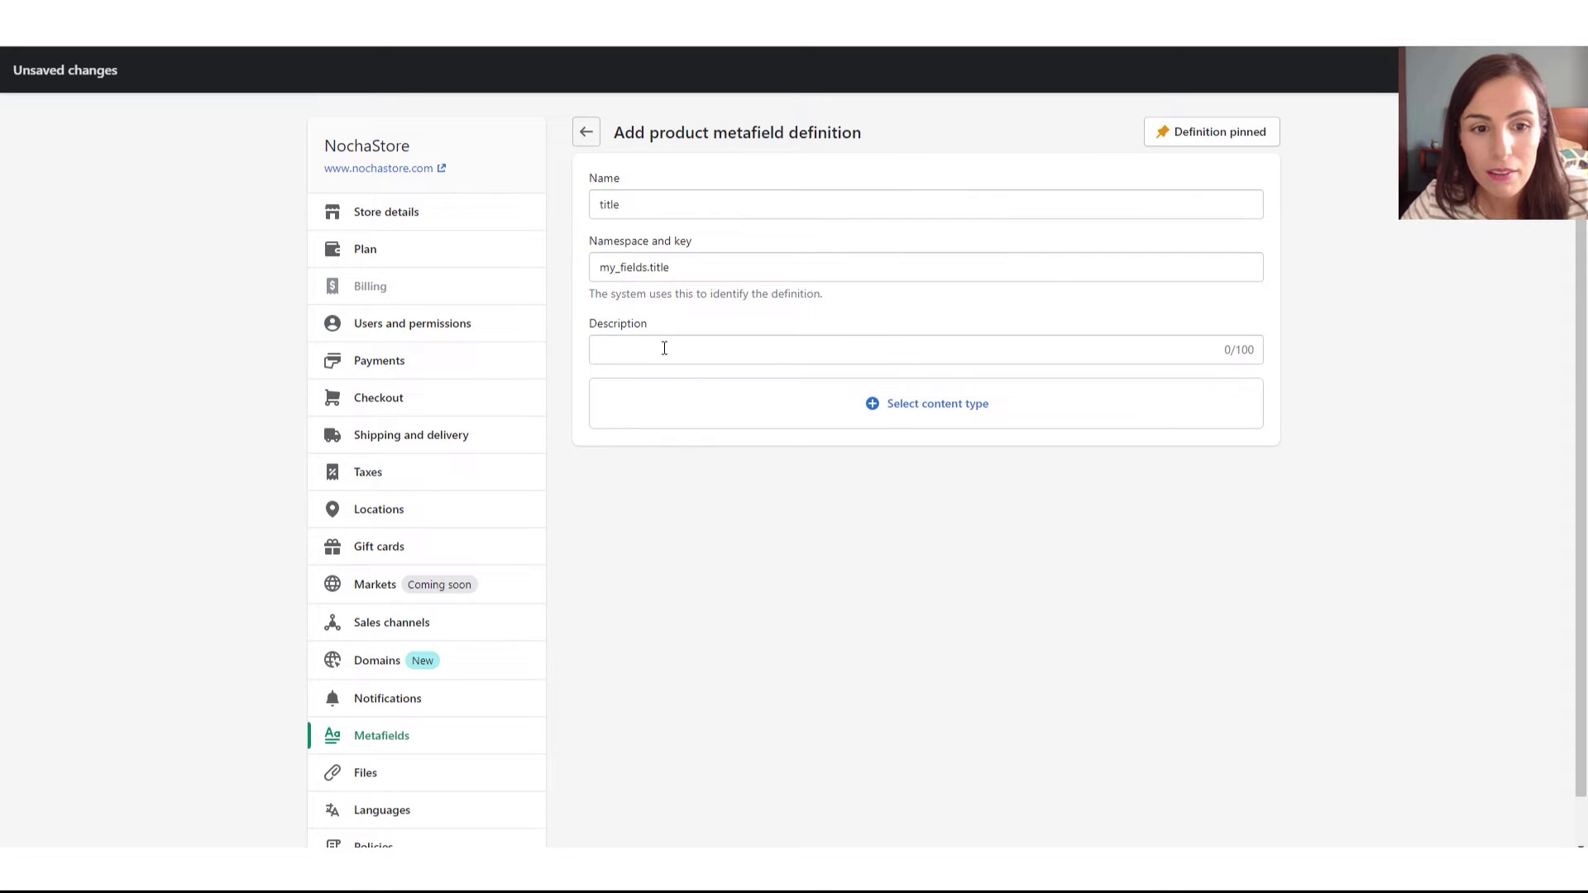
pyautogui.click(832, 405)
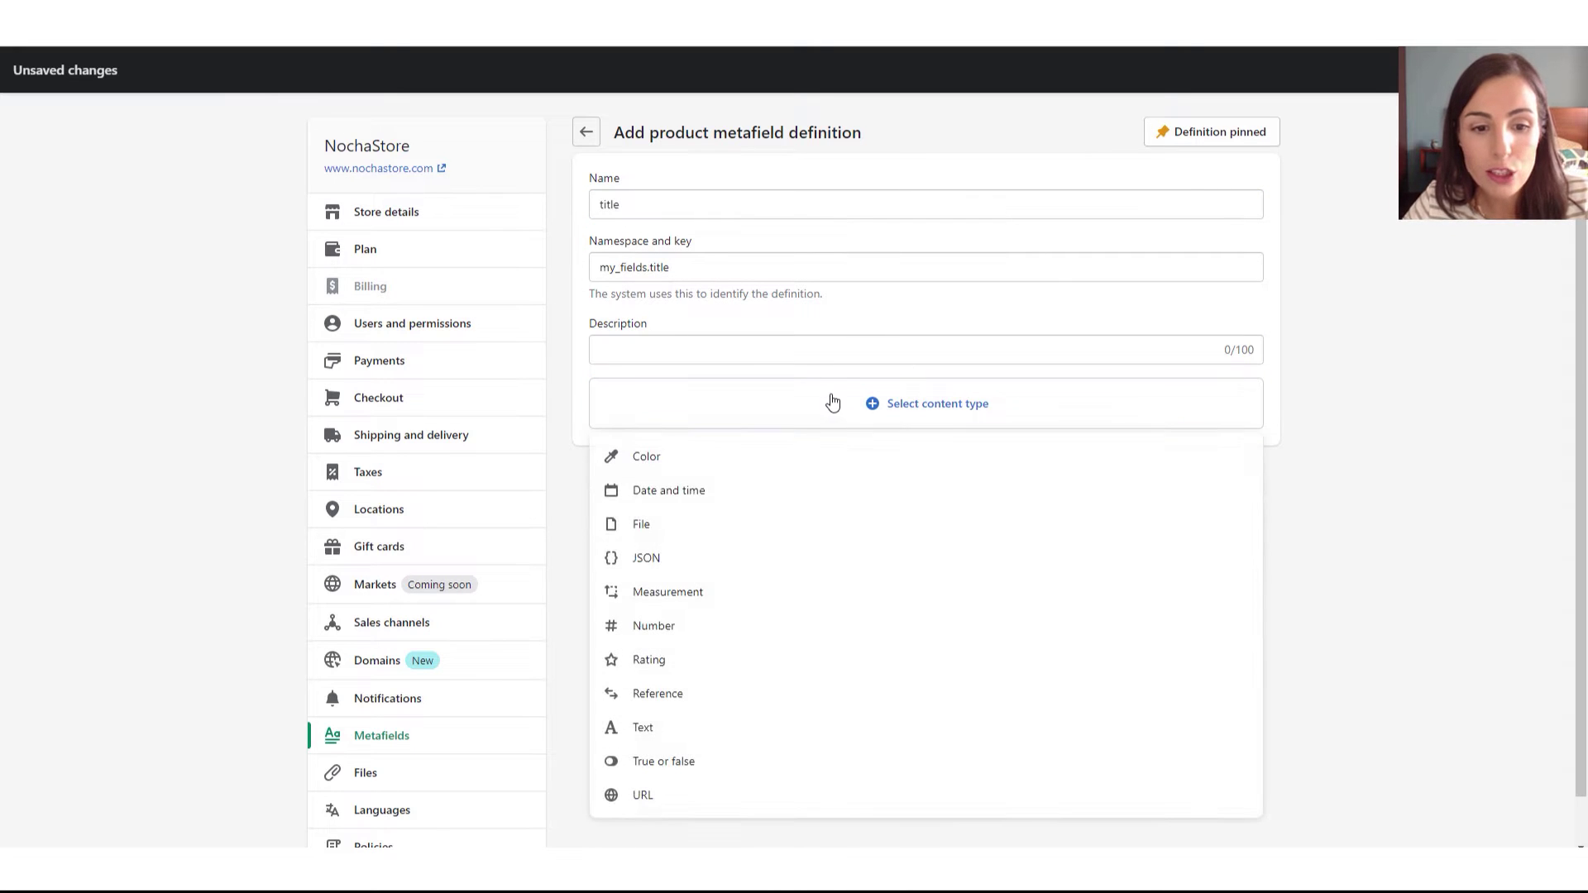
pyautogui.click(666, 738)
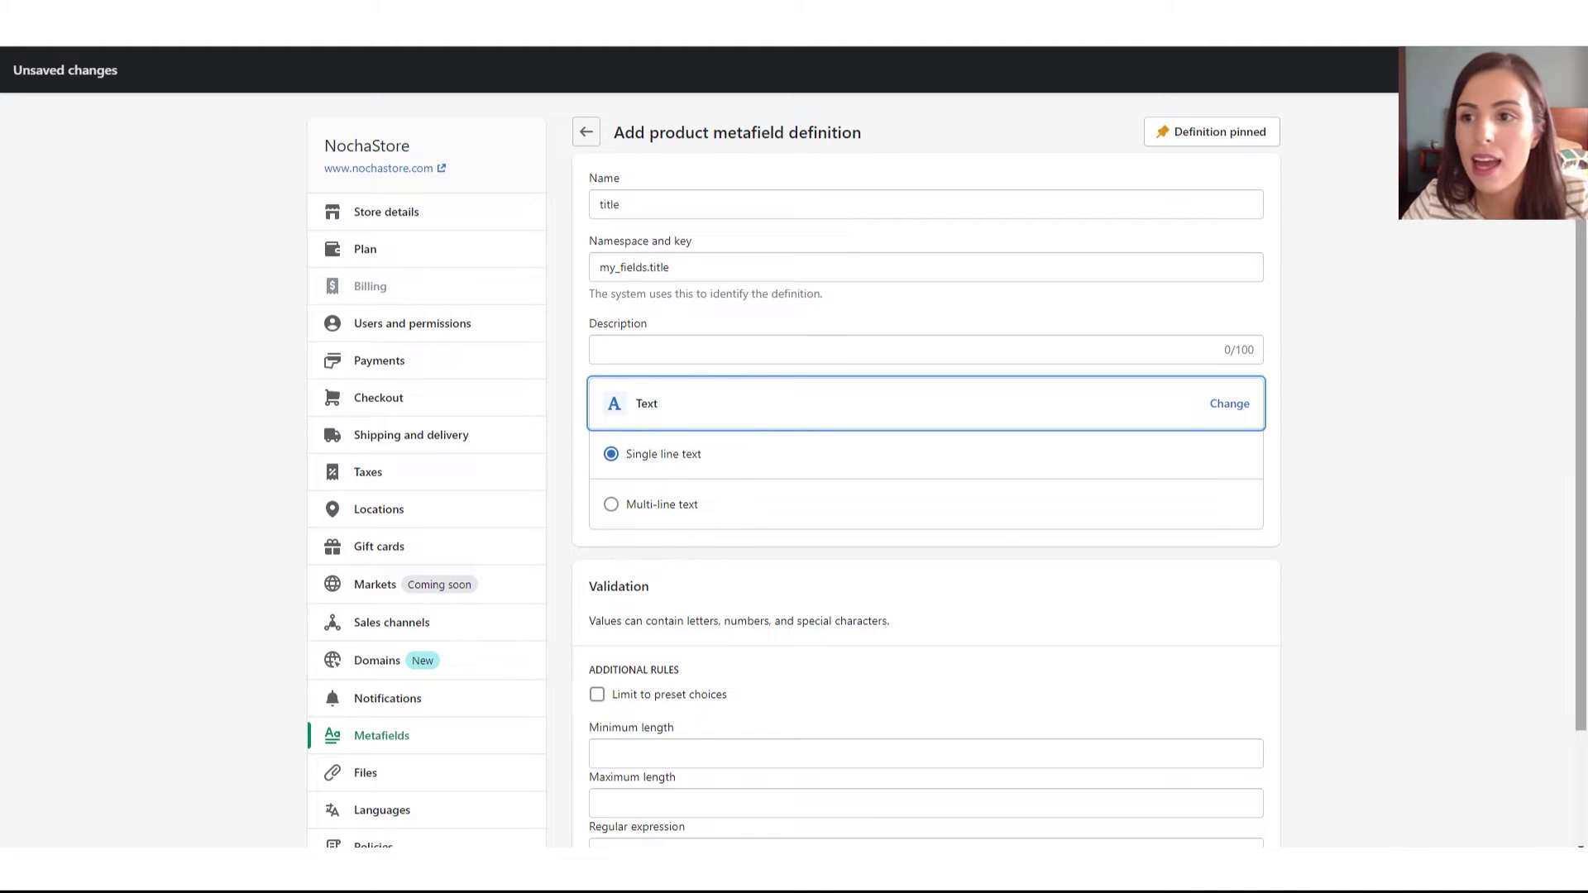
pyautogui.click(1497, 244)
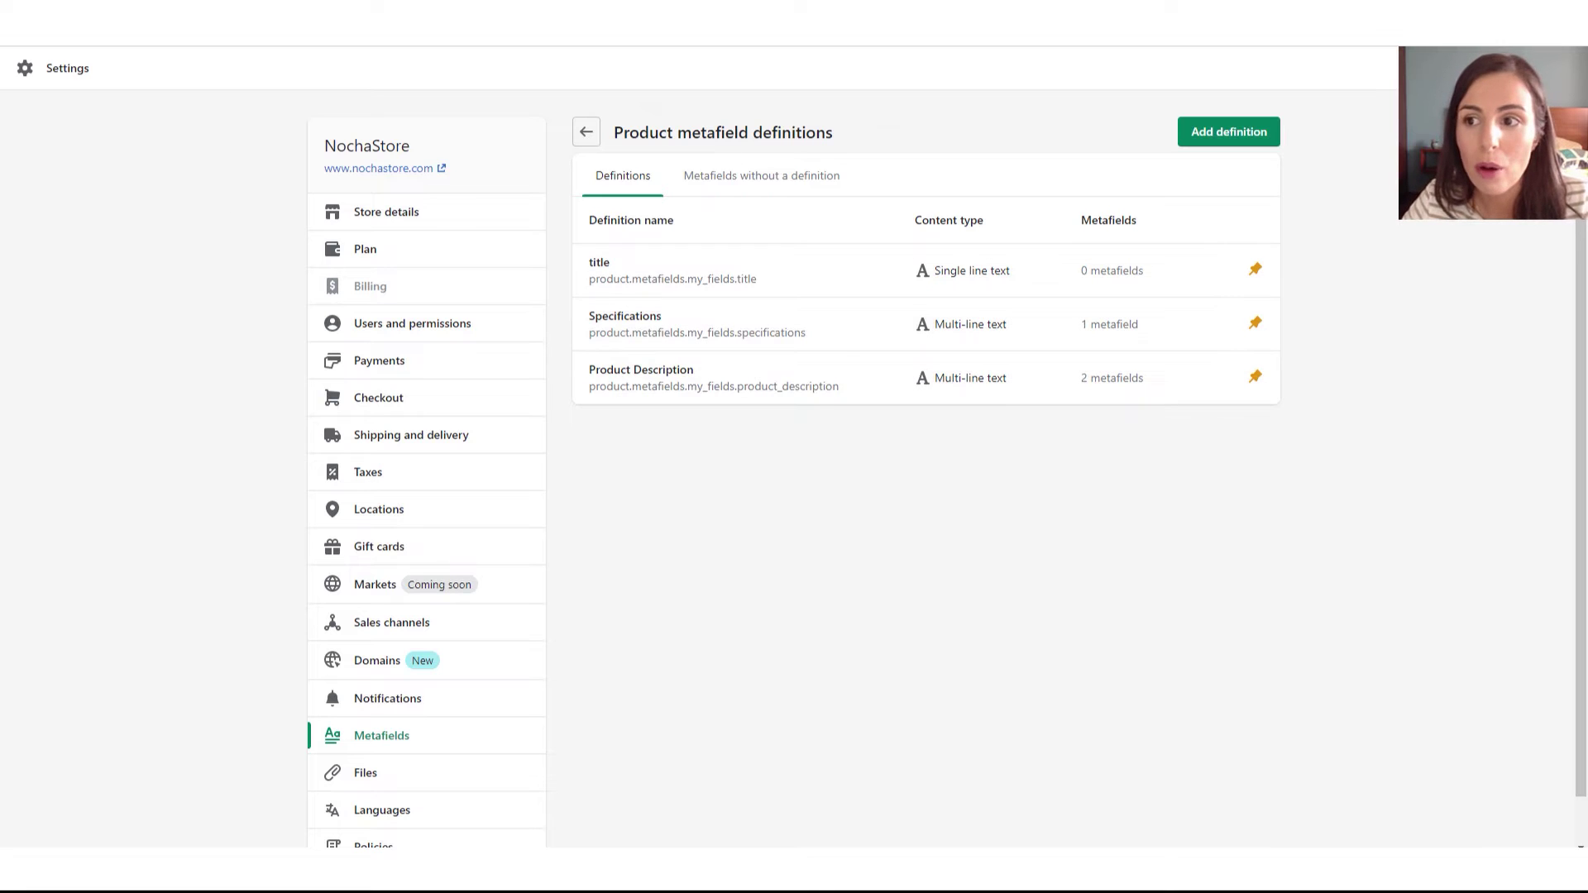
# Open the Body Wave Short Bob Brazilian Virgin Human Hair Wigs product and scroll to Metafields
pyautogui.press('Escape')
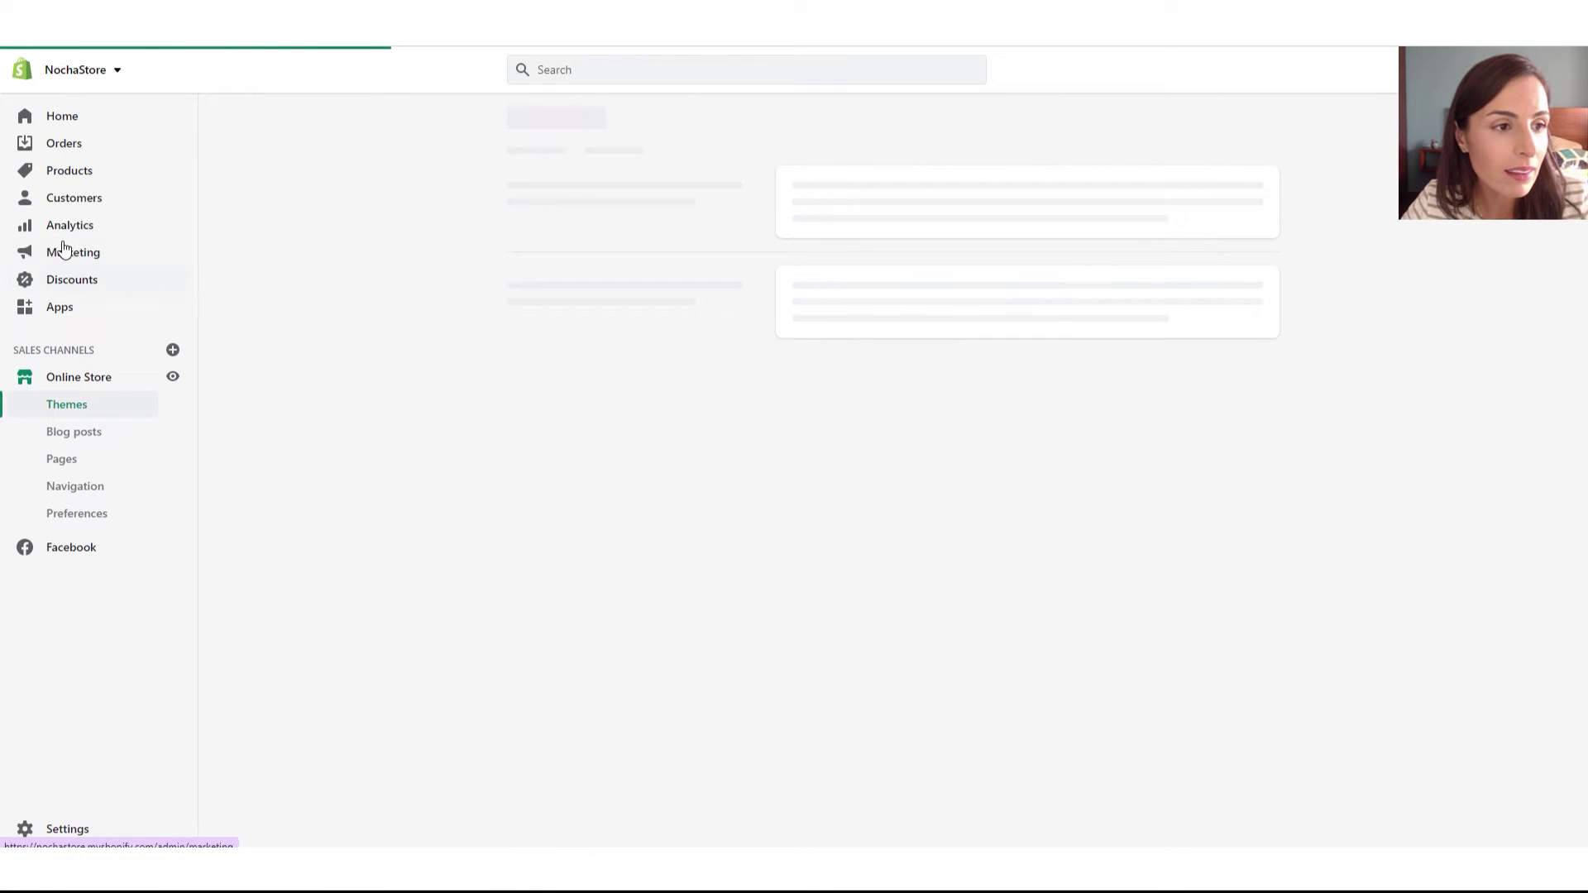
pyautogui.click(67, 170)
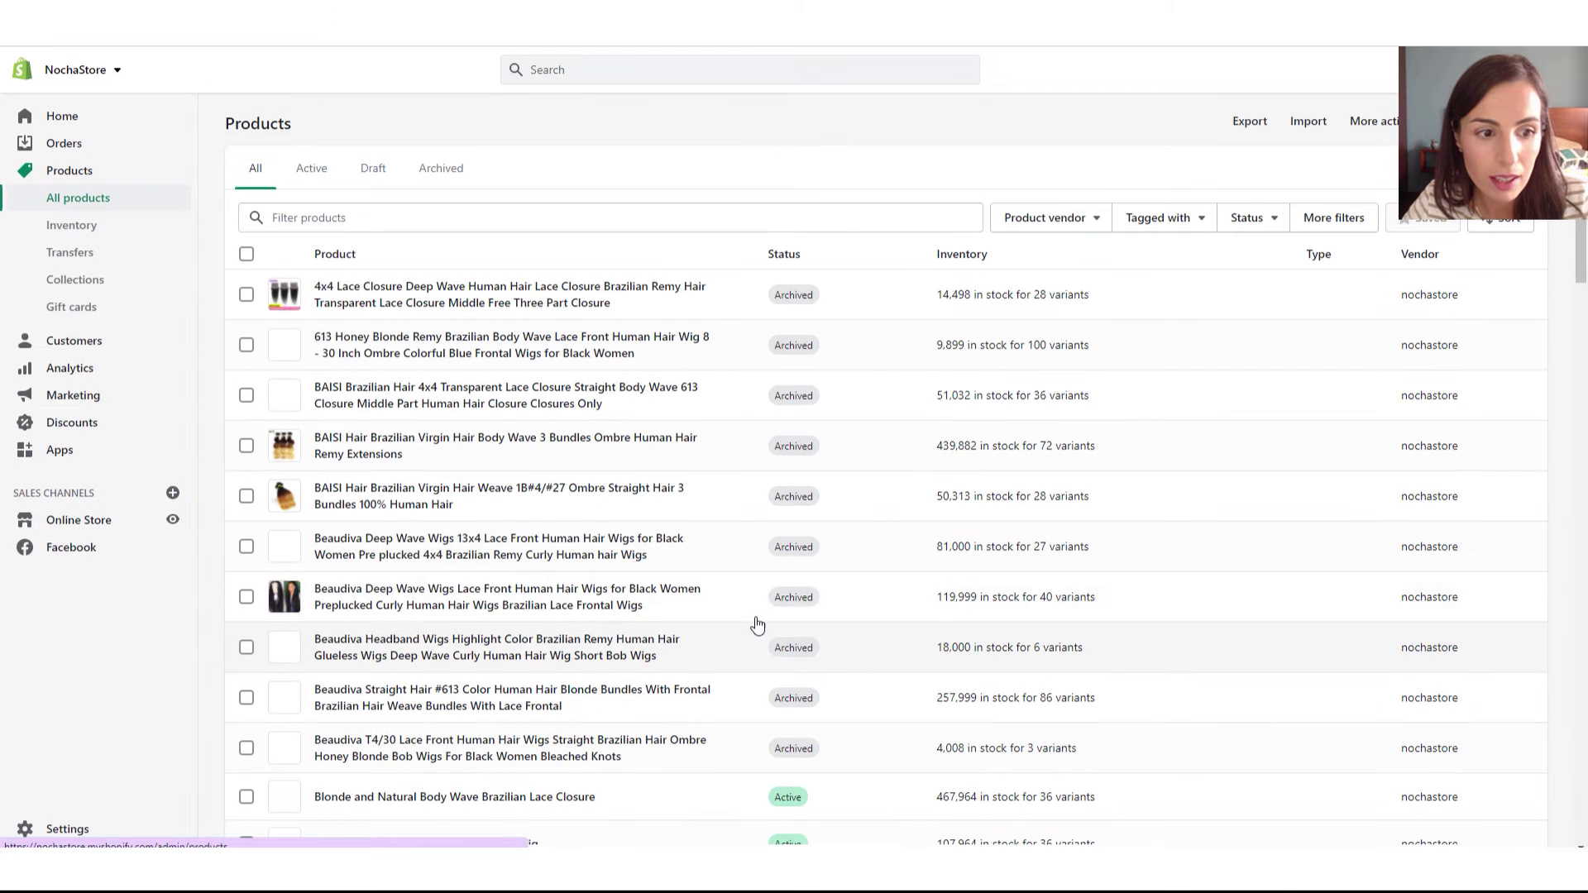
pyautogui.scroll(-5, 341, 565)
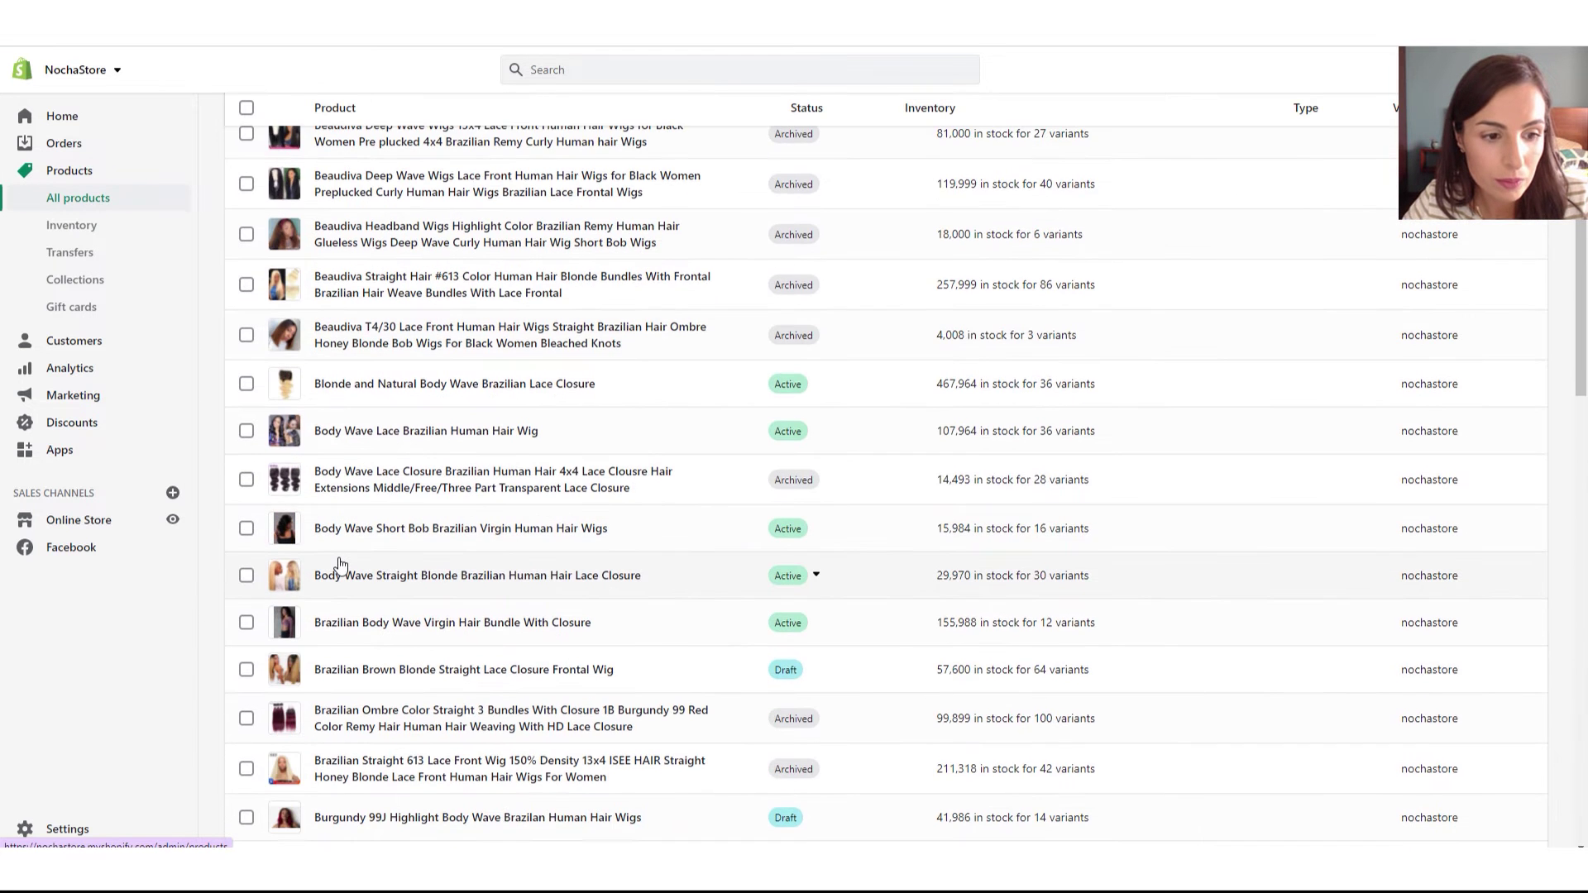
pyautogui.scroll(-1, 340, 565)
pyautogui.click(358, 451)
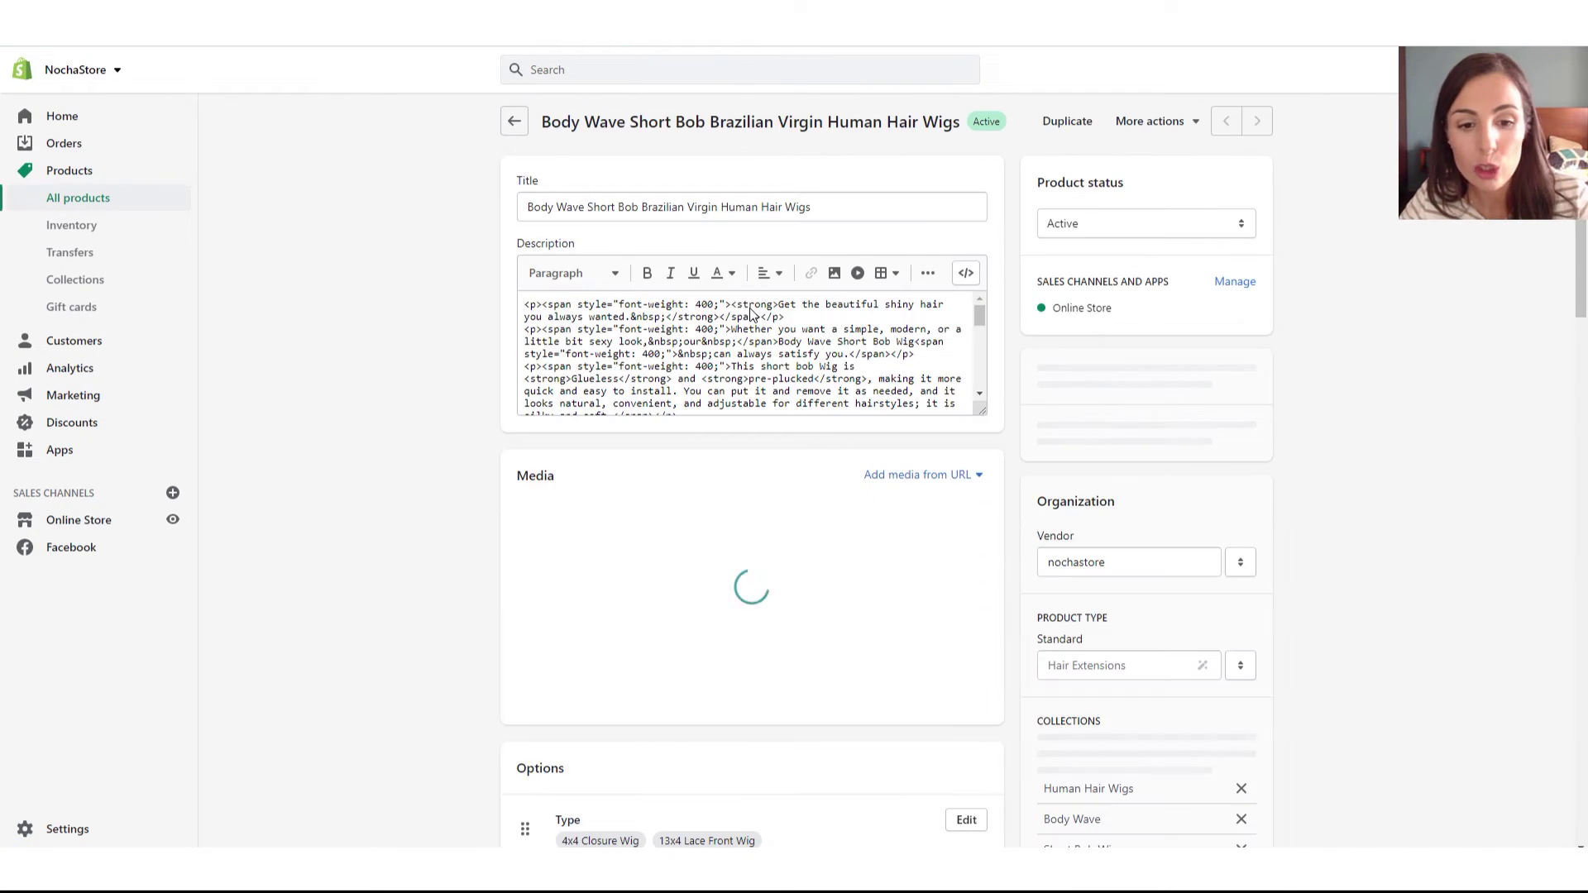
pyautogui.scroll(-1, 750, 314)
pyautogui.scroll(-20, 1546, 493)
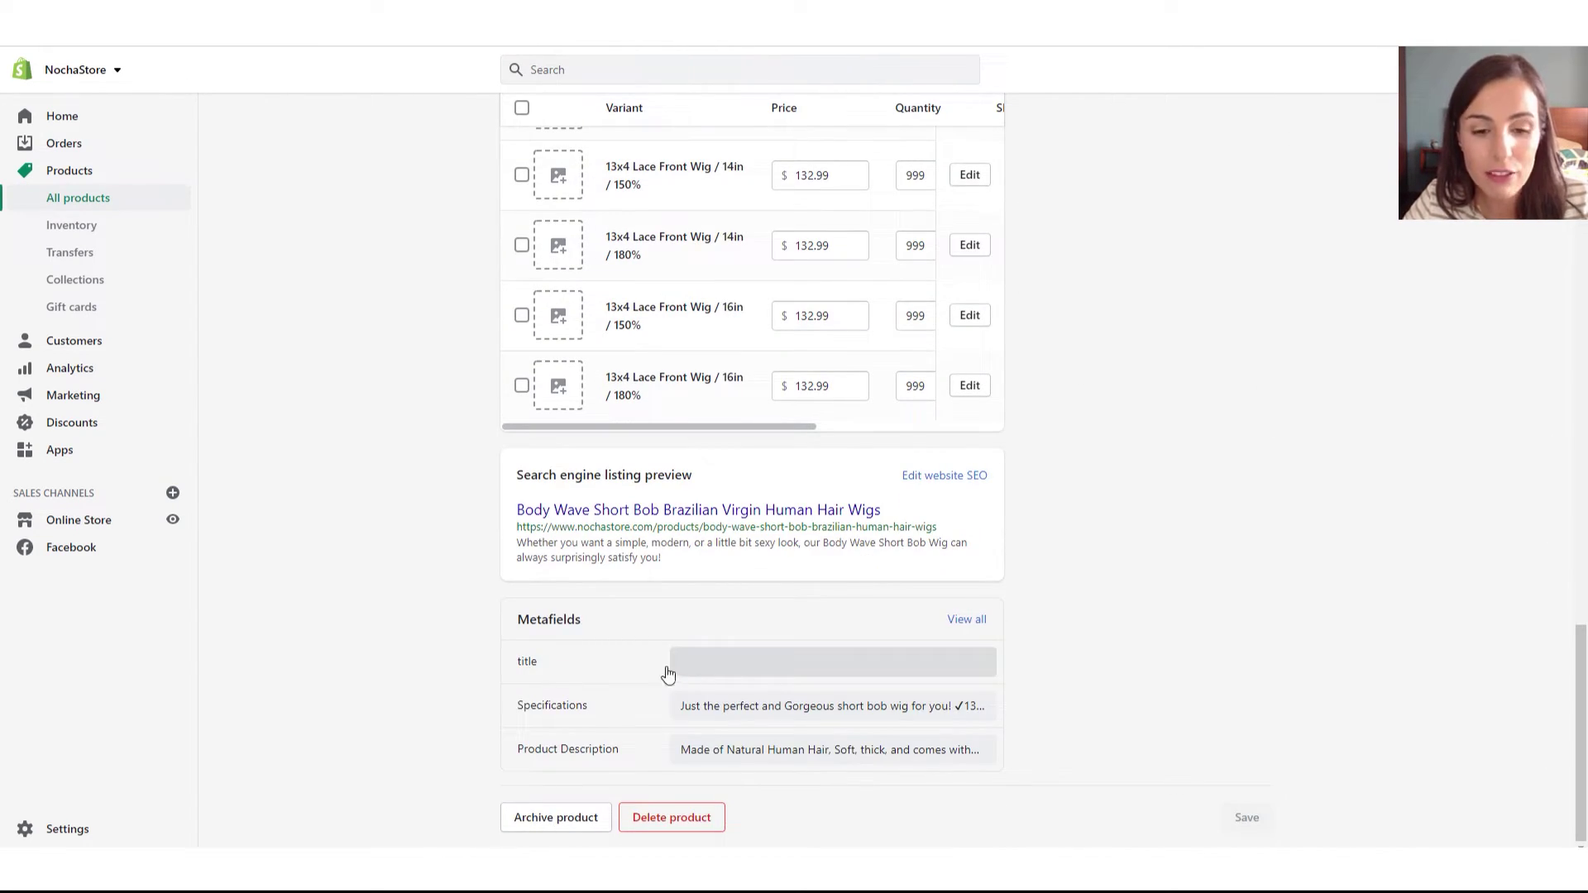
# Enter 'All Specifications' as the product's title metafield value
pyautogui.click(731, 669)
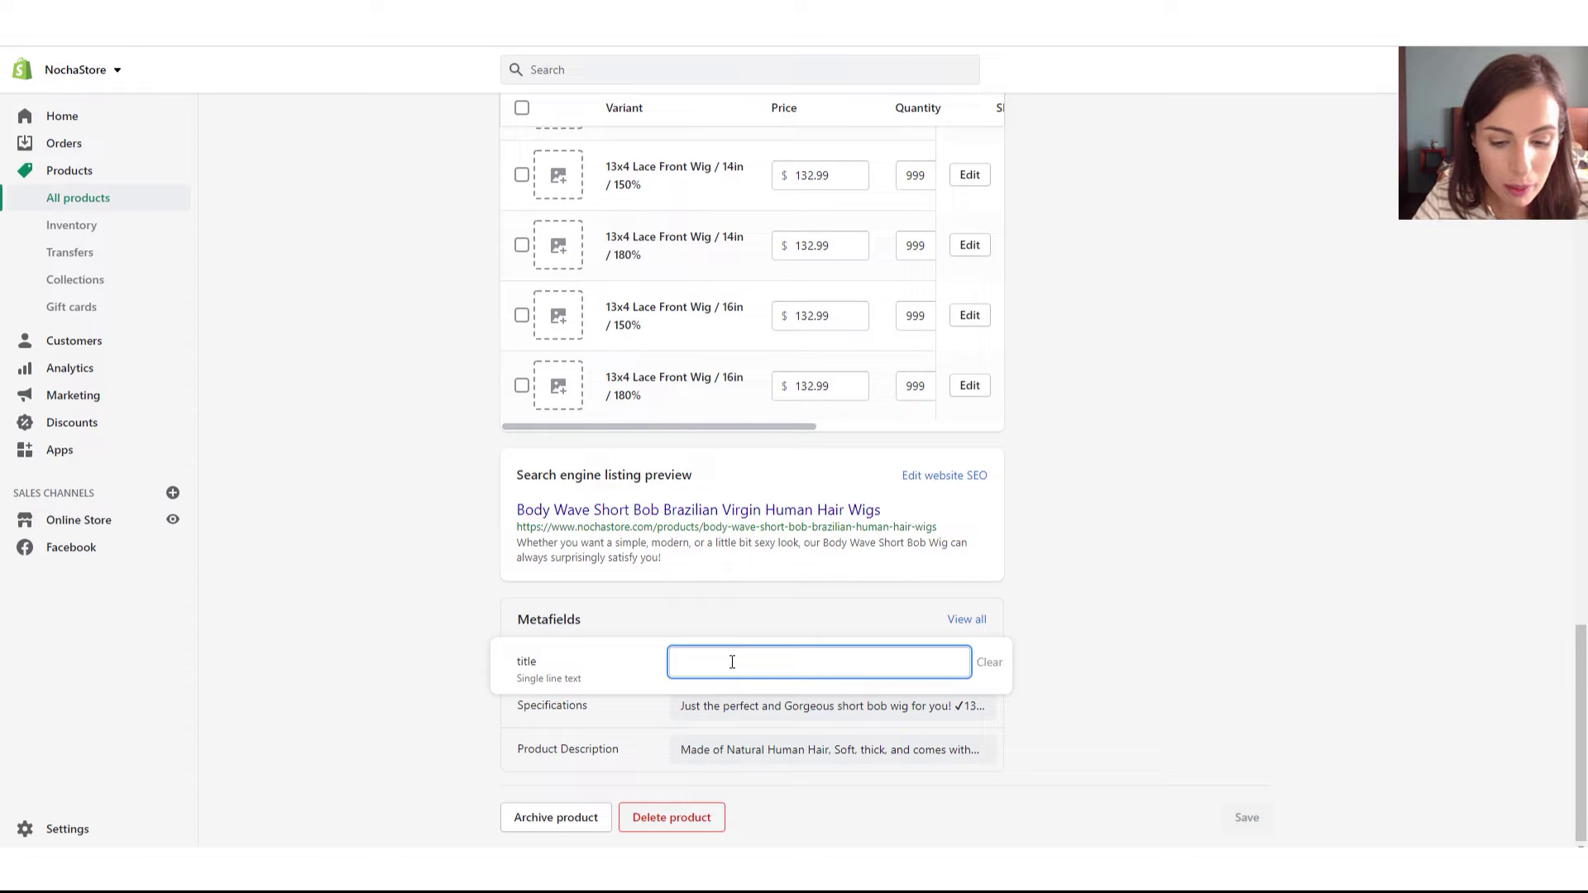
pyautogui.write('Specifications')
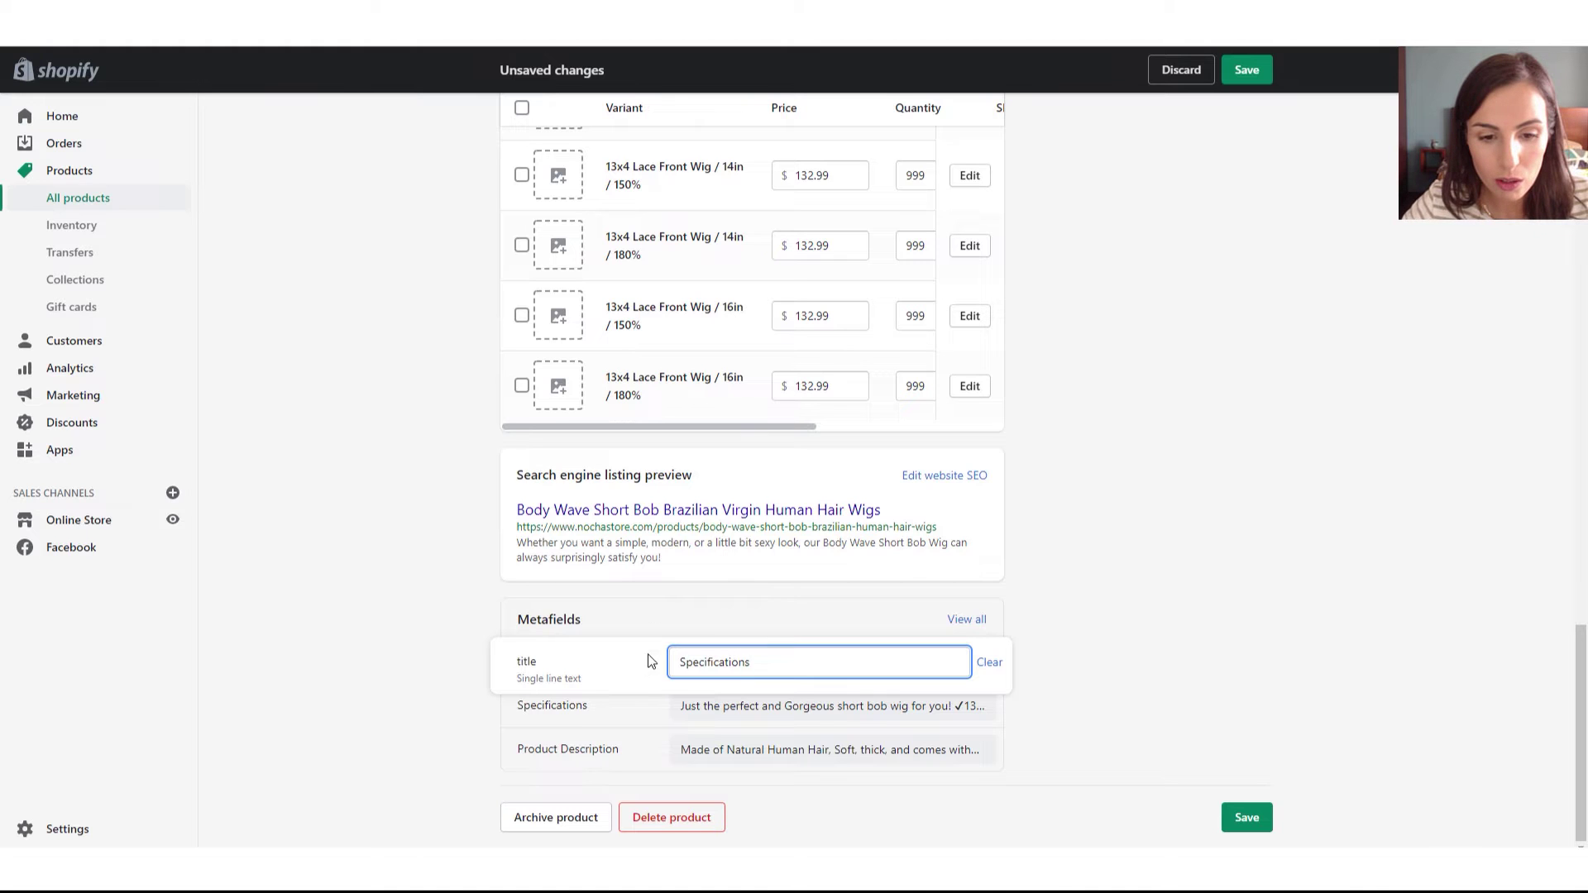
pyautogui.click(677, 662)
pyautogui.write('All')
pyautogui.click(735, 634)
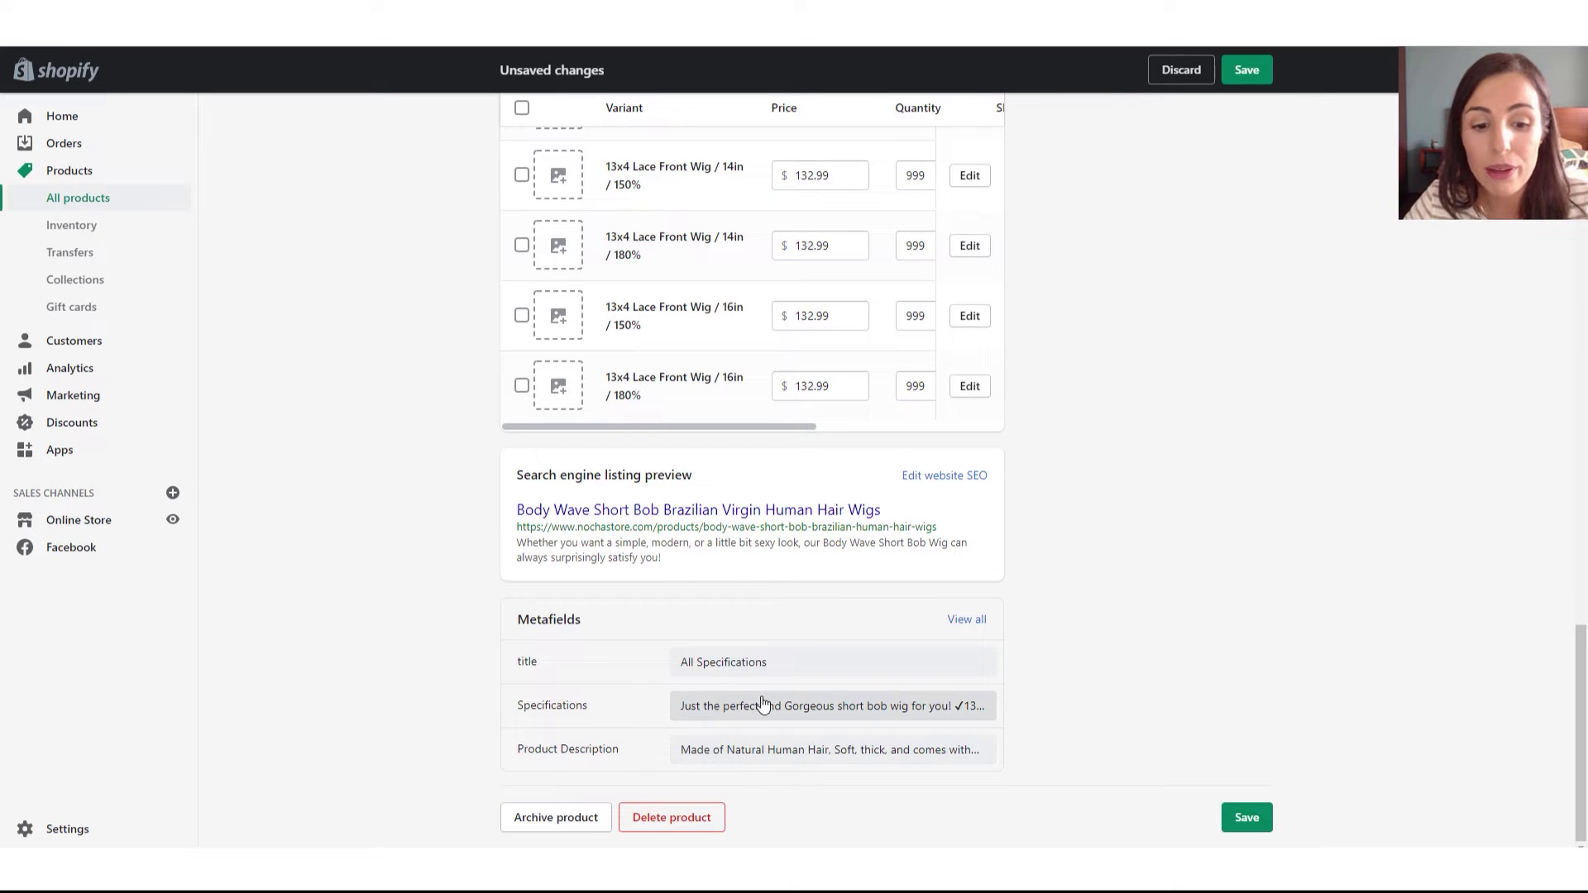
# Review the Specifications and Product Description metafield texts
pyautogui.click(810, 716)
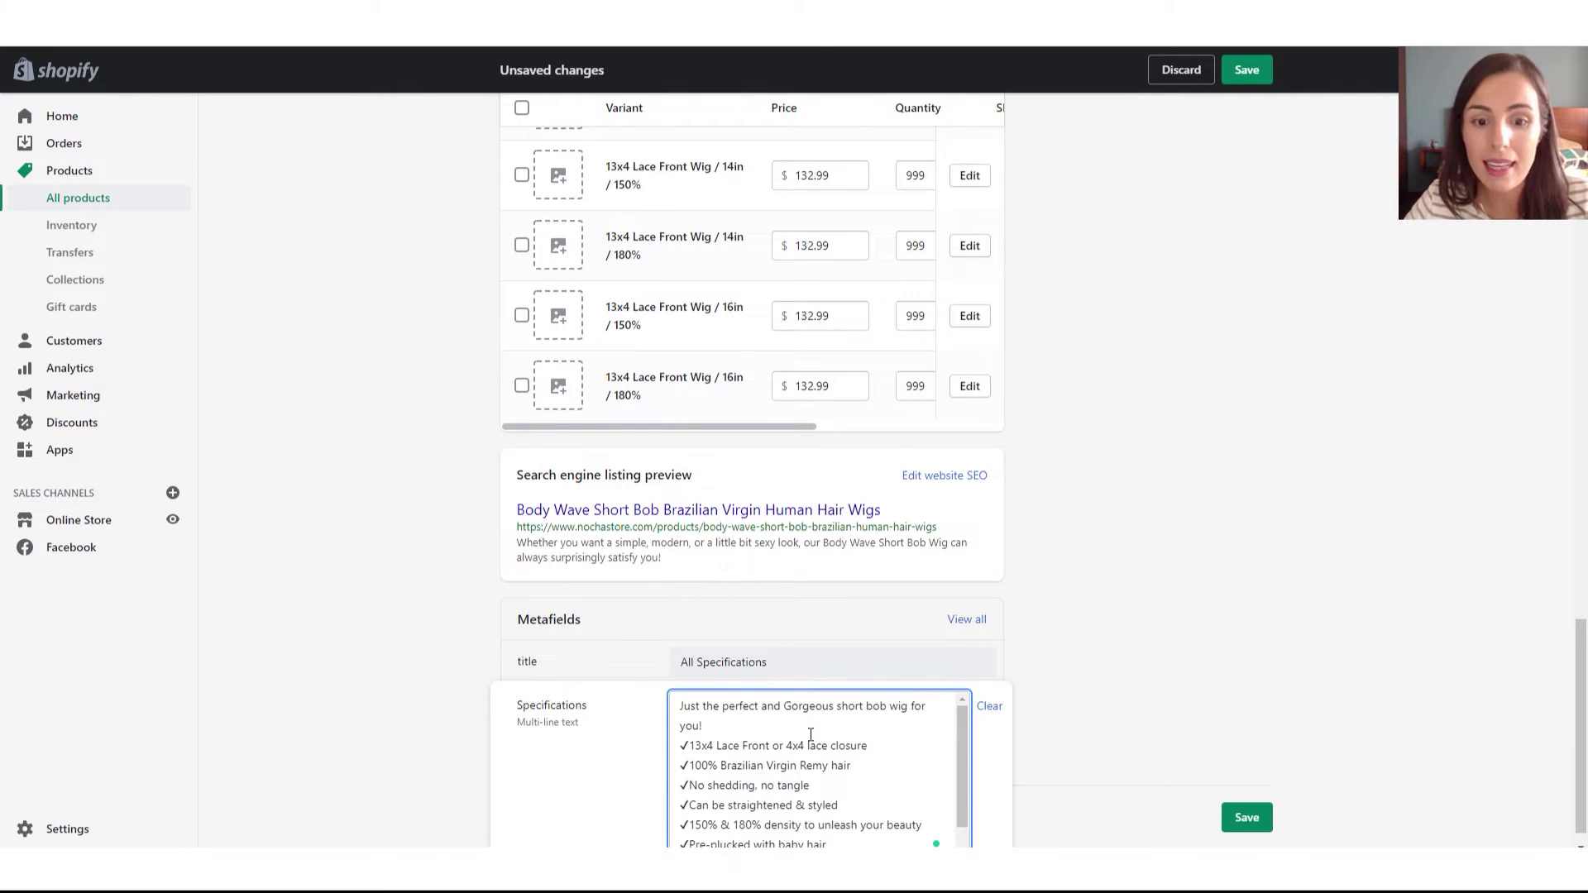
pyautogui.scroll(-1, 813, 731)
pyautogui.click(1055, 724)
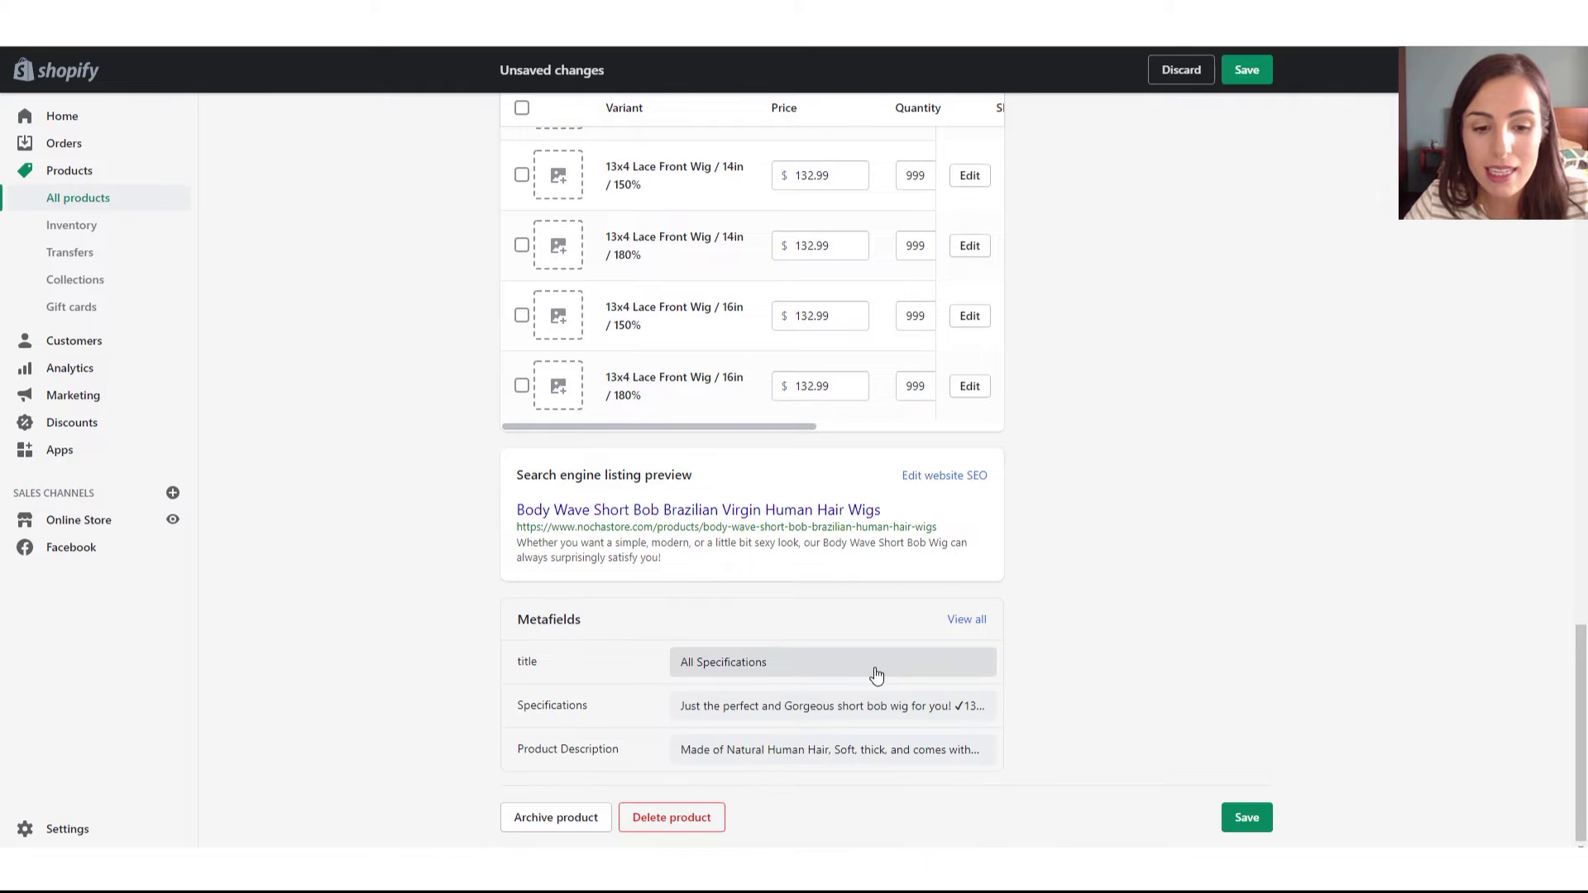
pyautogui.click(836, 712)
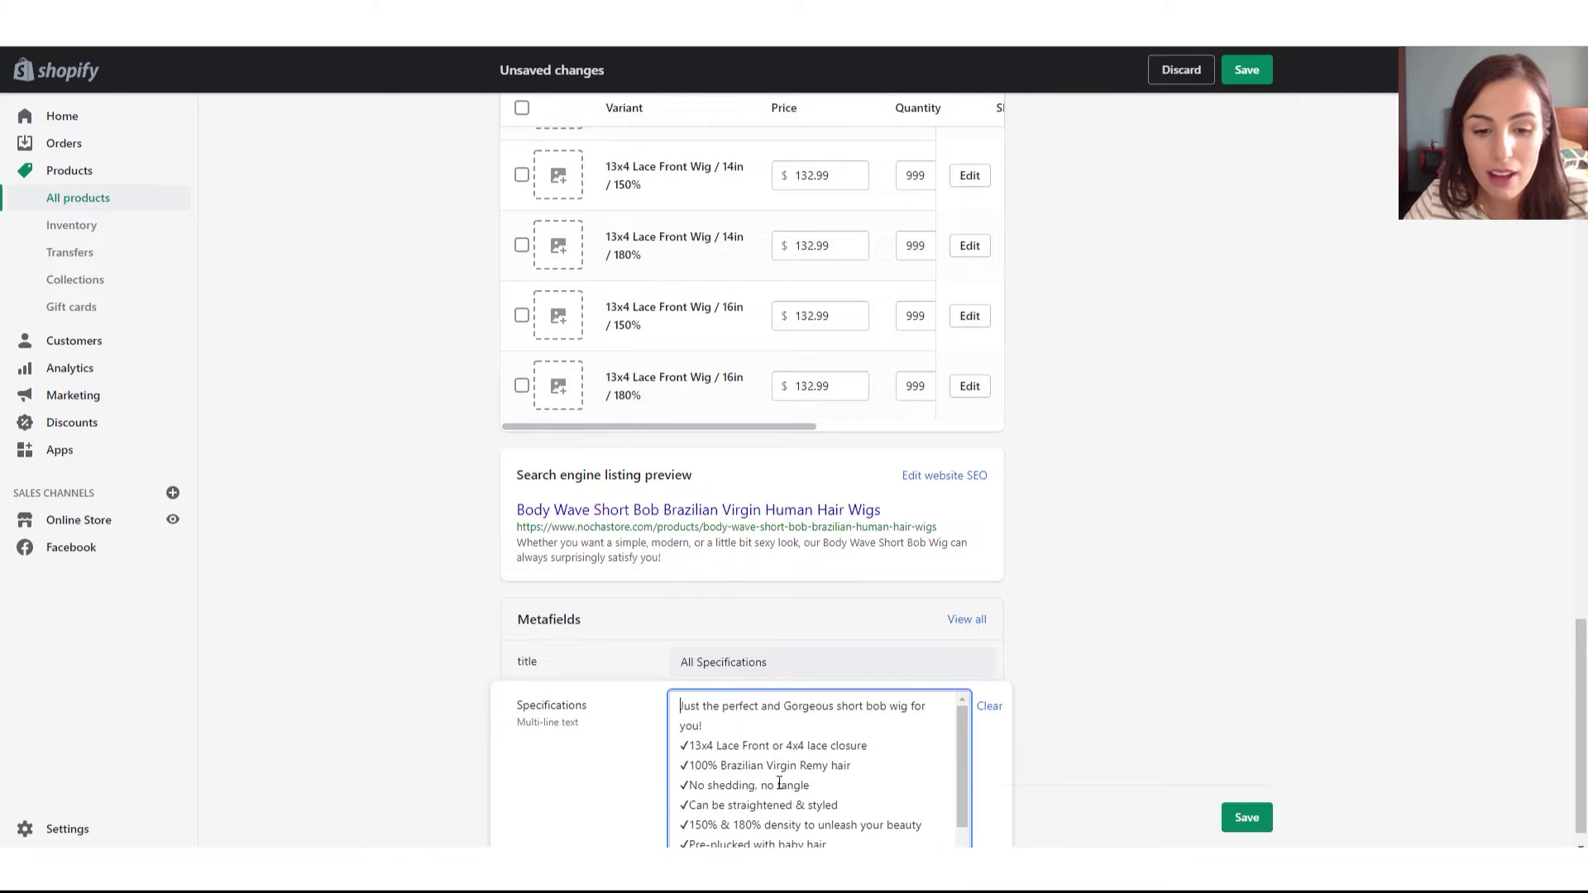
pyautogui.click(1043, 679)
pyautogui.click(845, 750)
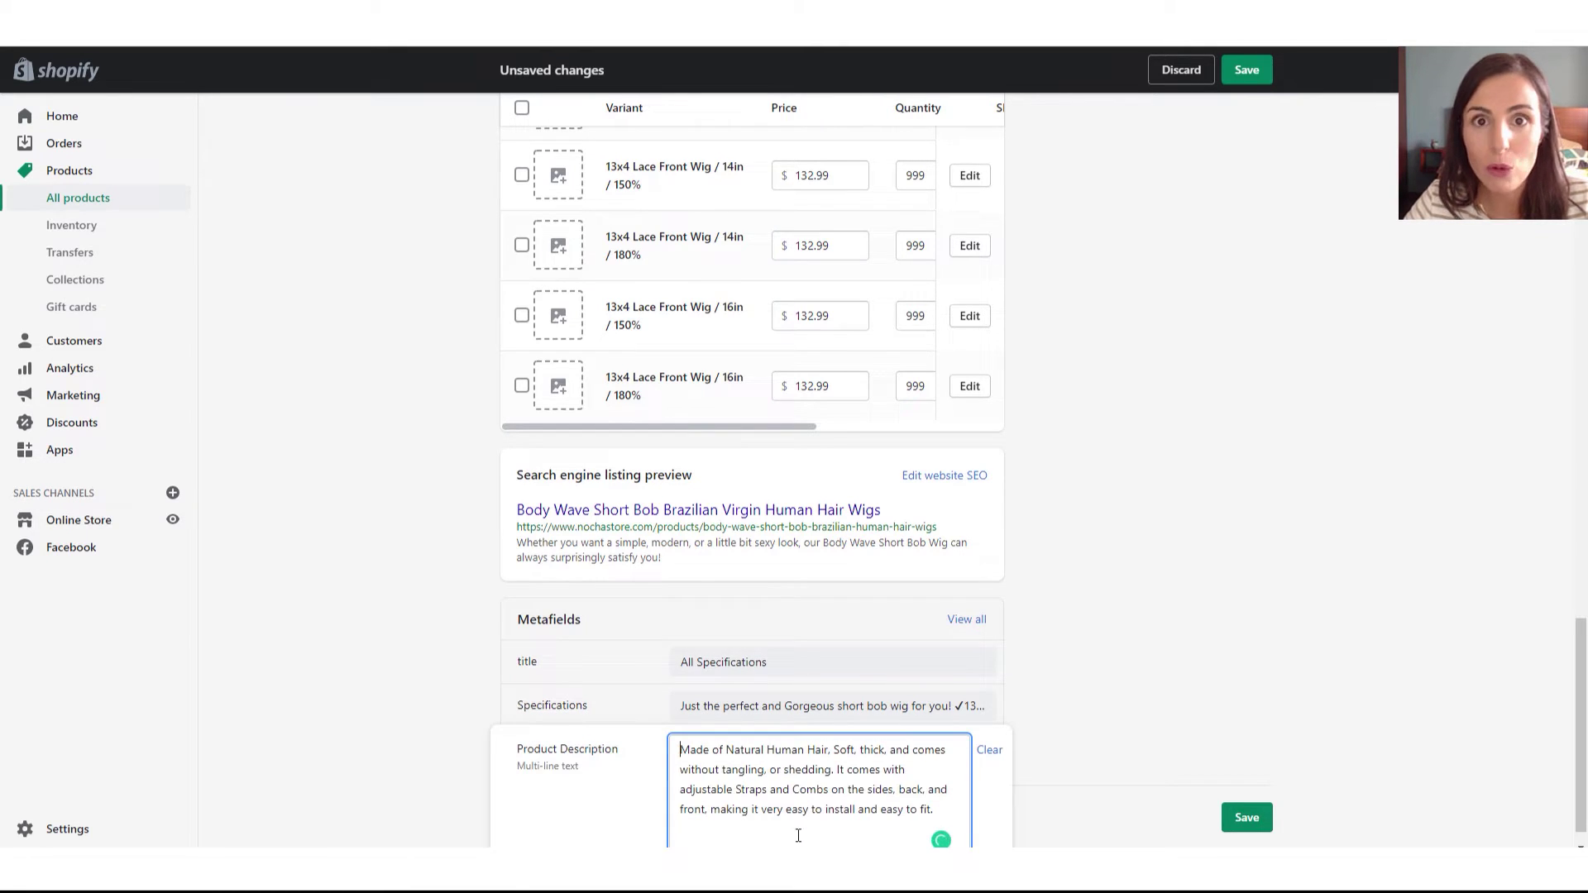
pyautogui.click(1152, 680)
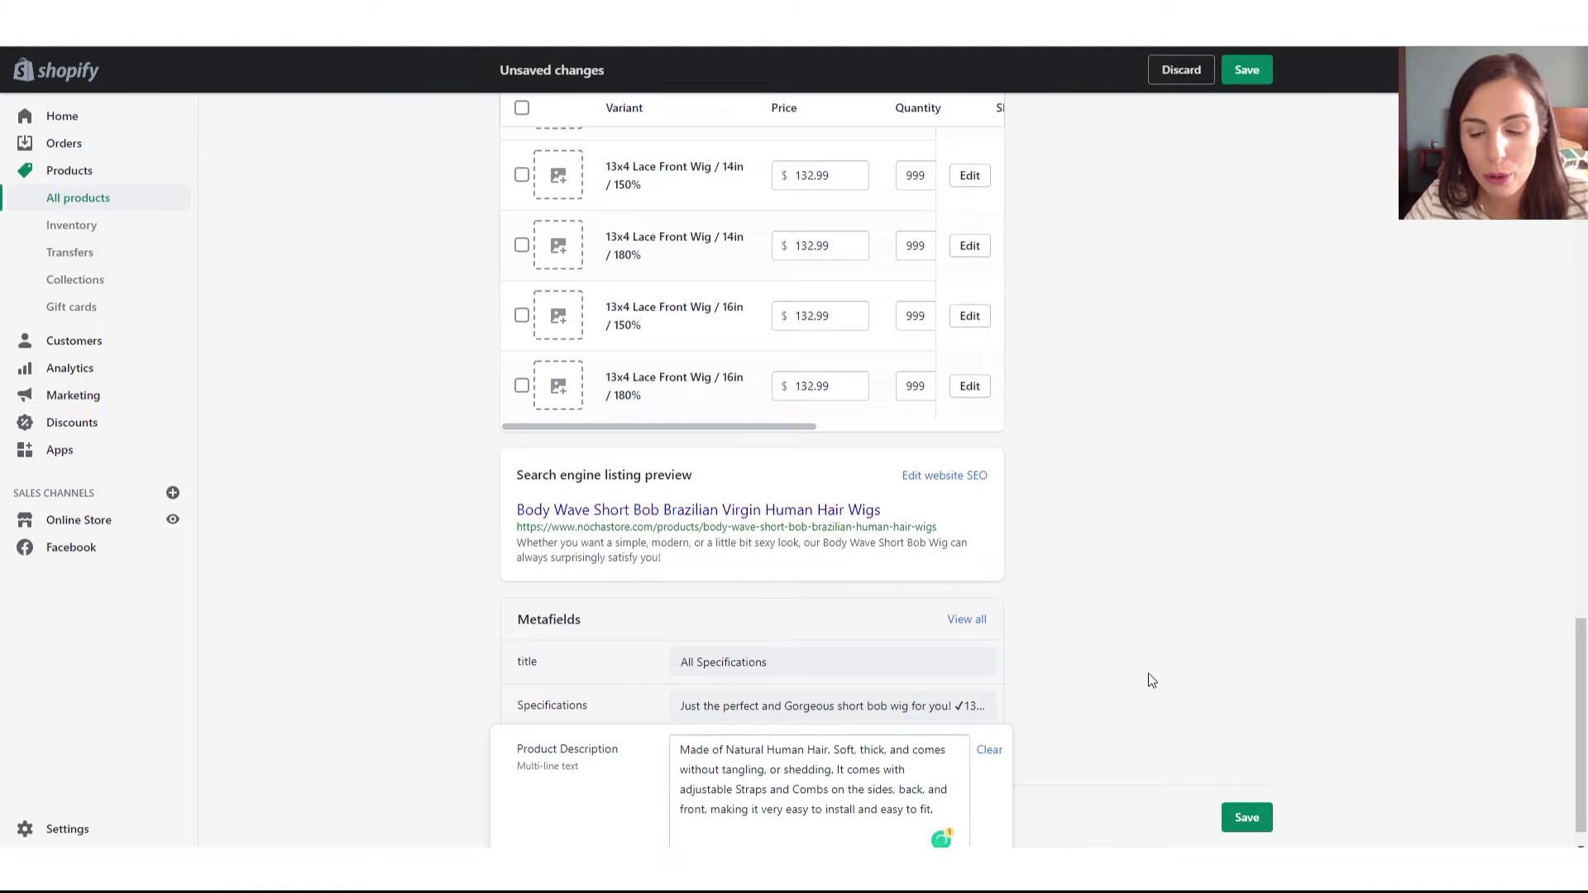
# Save the product with its updated title metafield
pyautogui.click(1247, 819)
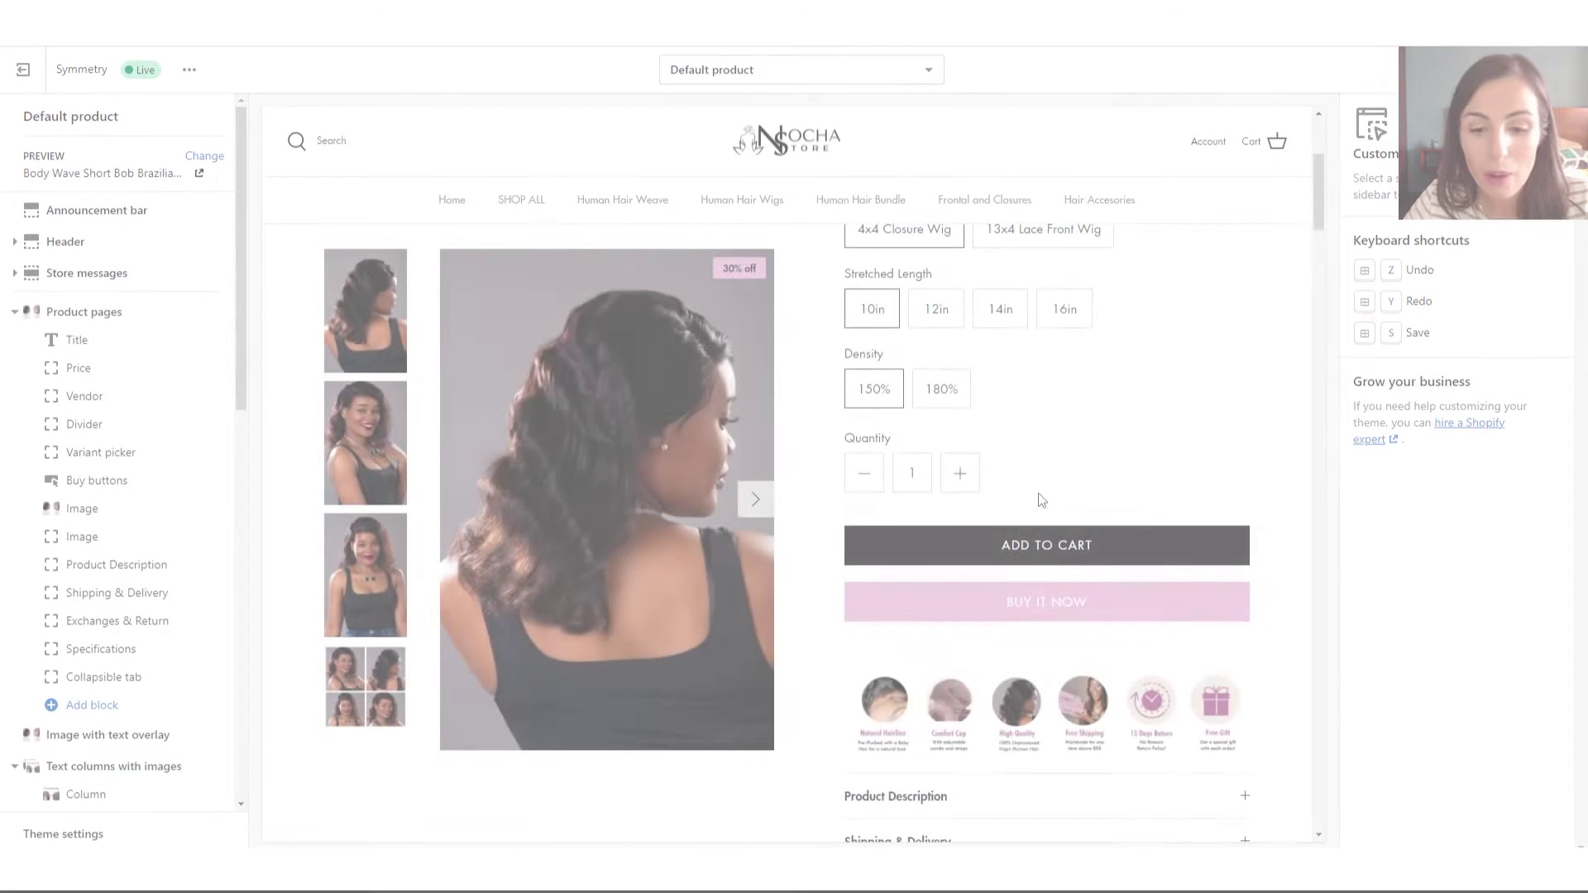
pyautogui.scroll(-3, 1041, 491)
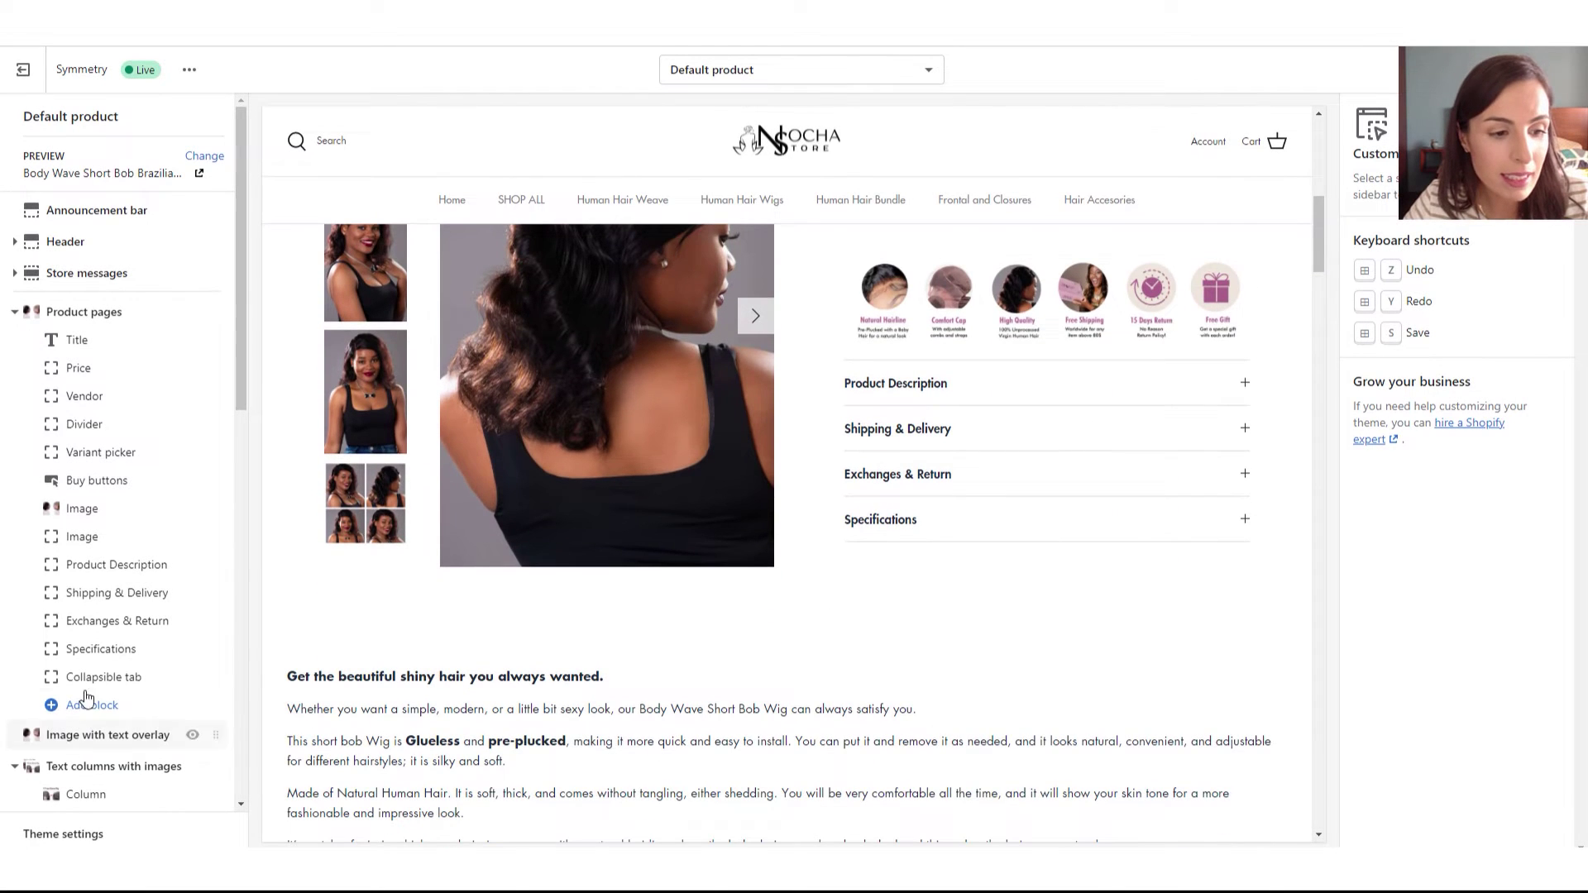
# Set the Collapsible tab's Heading to the title metafield dynamic source
pyautogui.scroll(-2, 116, 629)
pyautogui.click(117, 602)
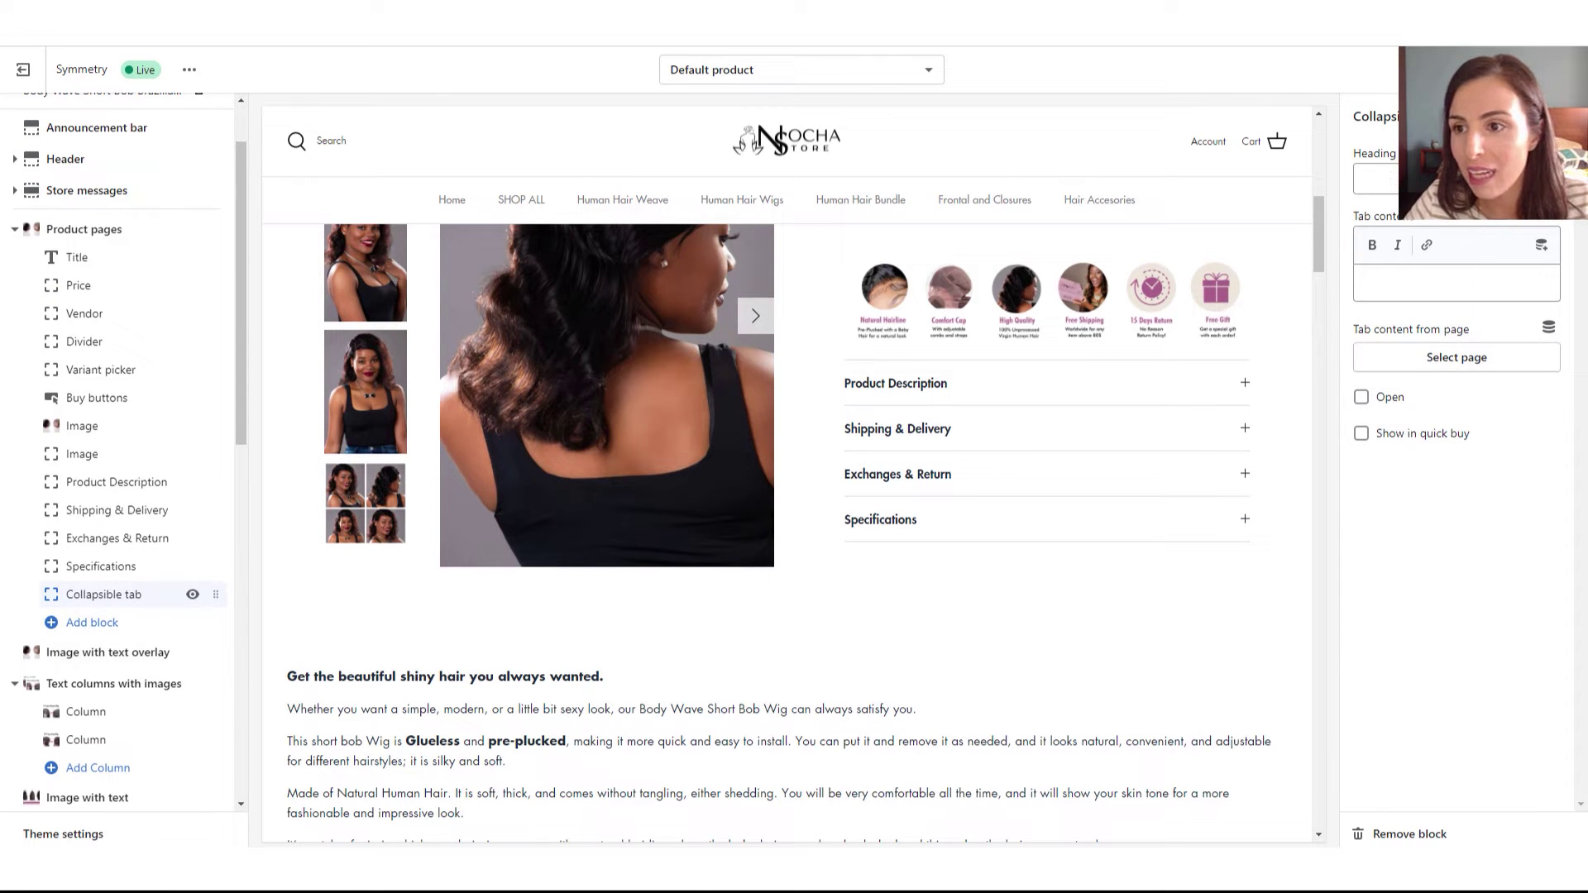
pyautogui.click(1541, 245)
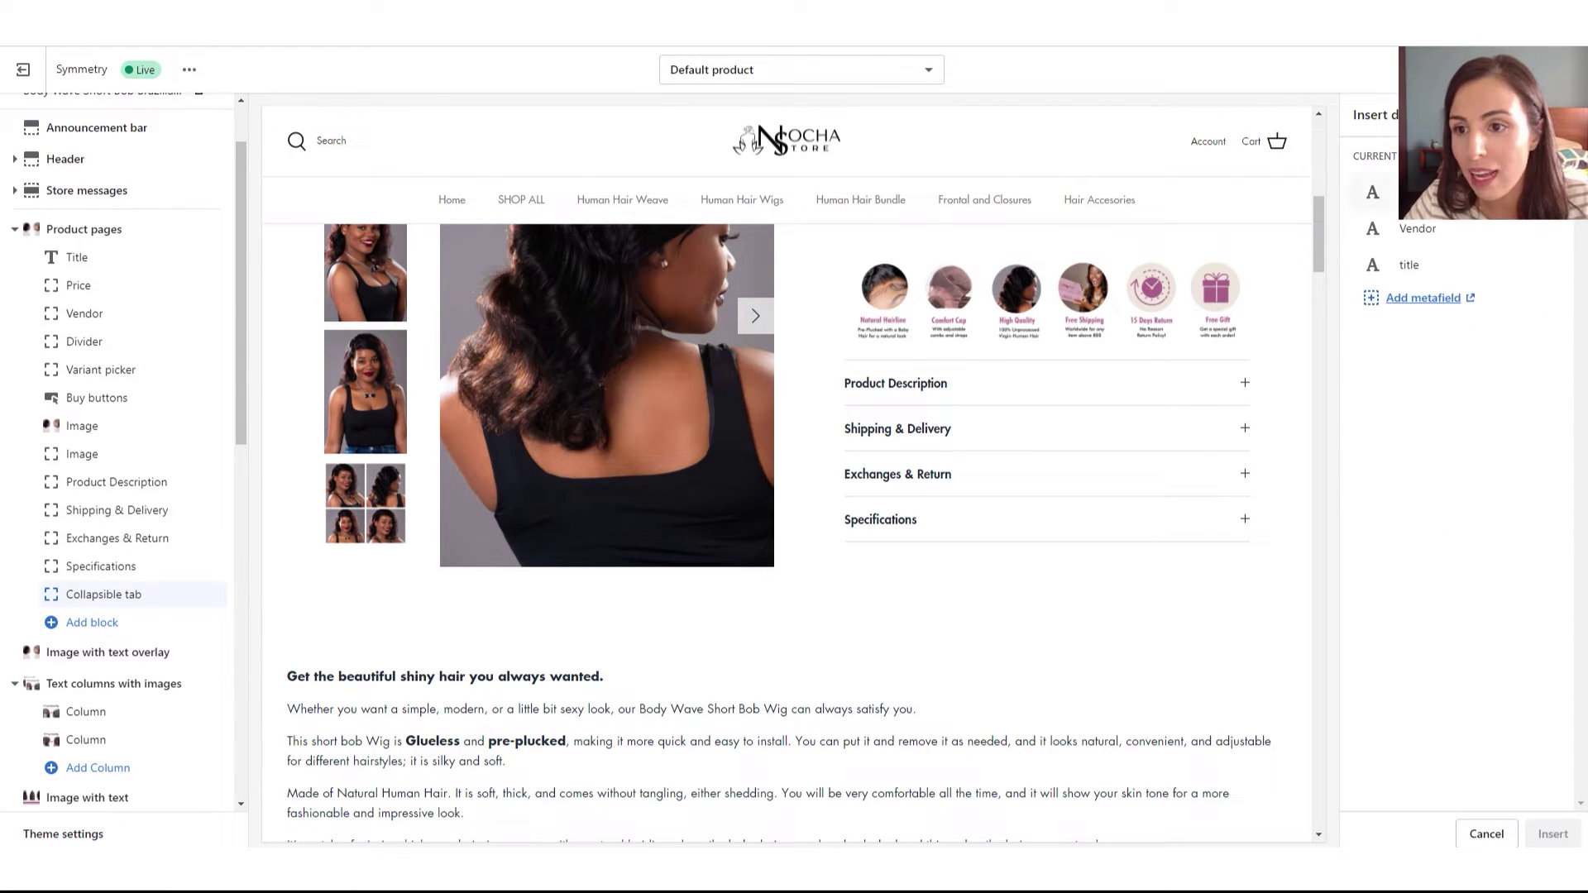
pyautogui.click(1408, 266)
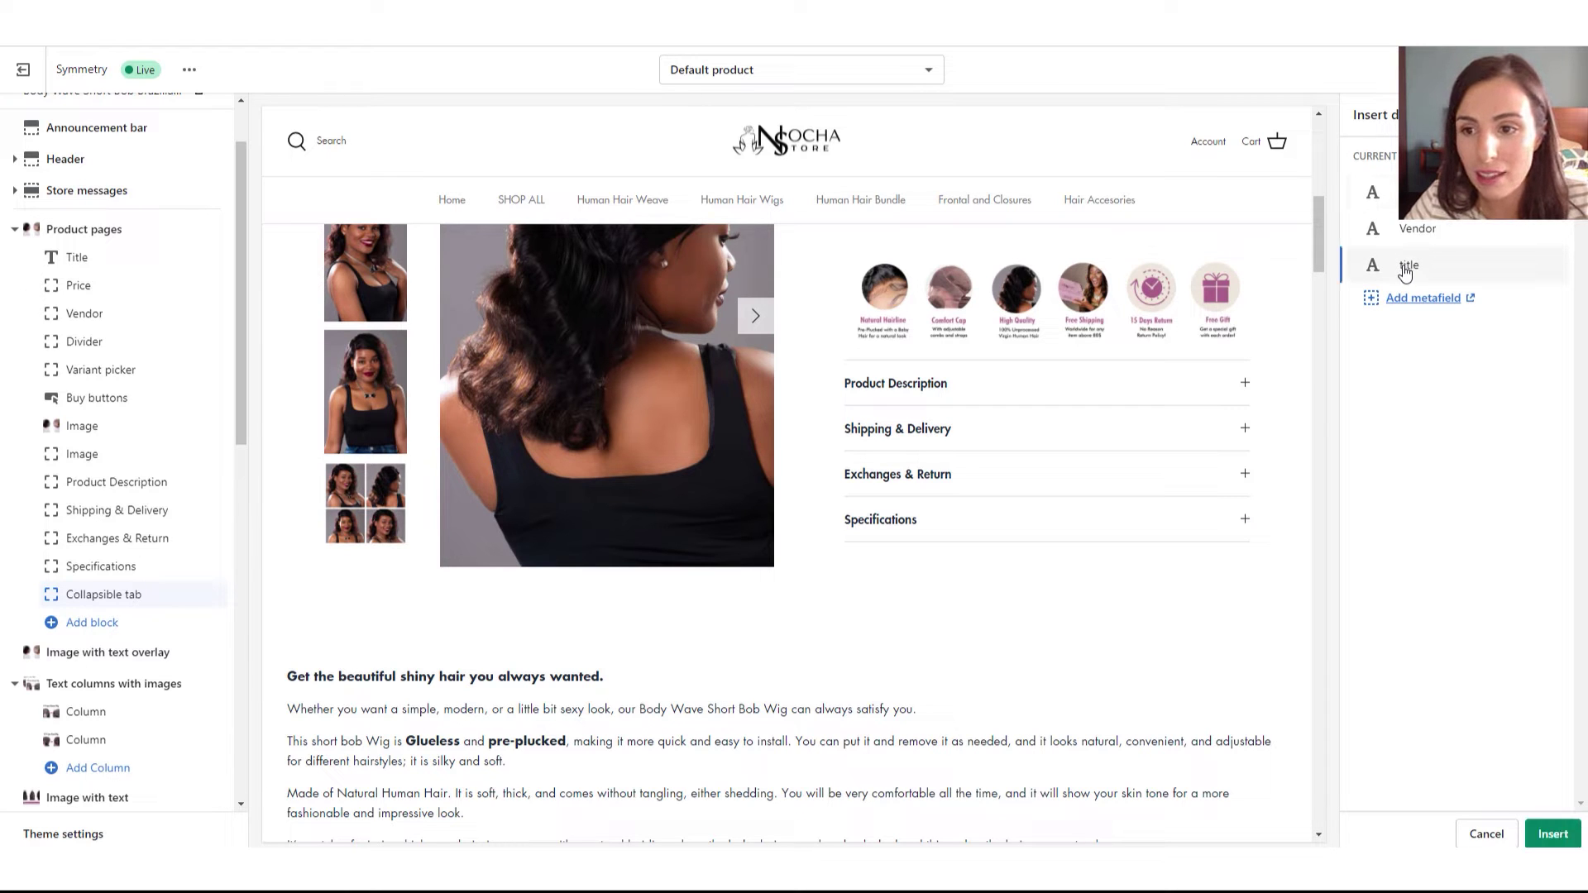
pyautogui.click(1552, 836)
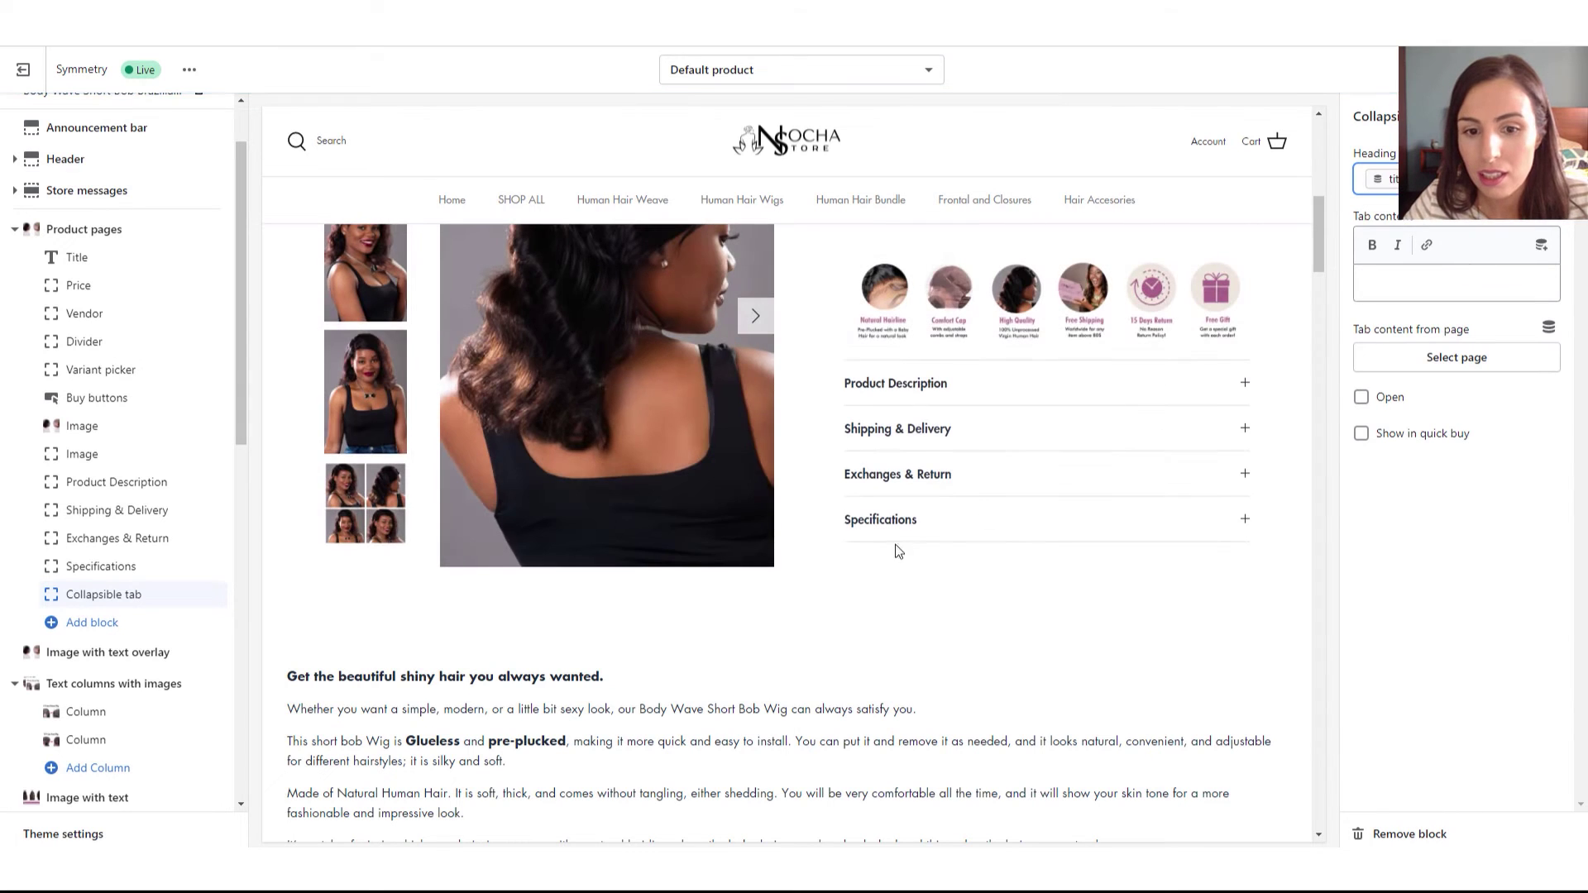
# Fill the Tab content from the Specifications metafield, preview the tab, then remove the block
pyautogui.click(1432, 287)
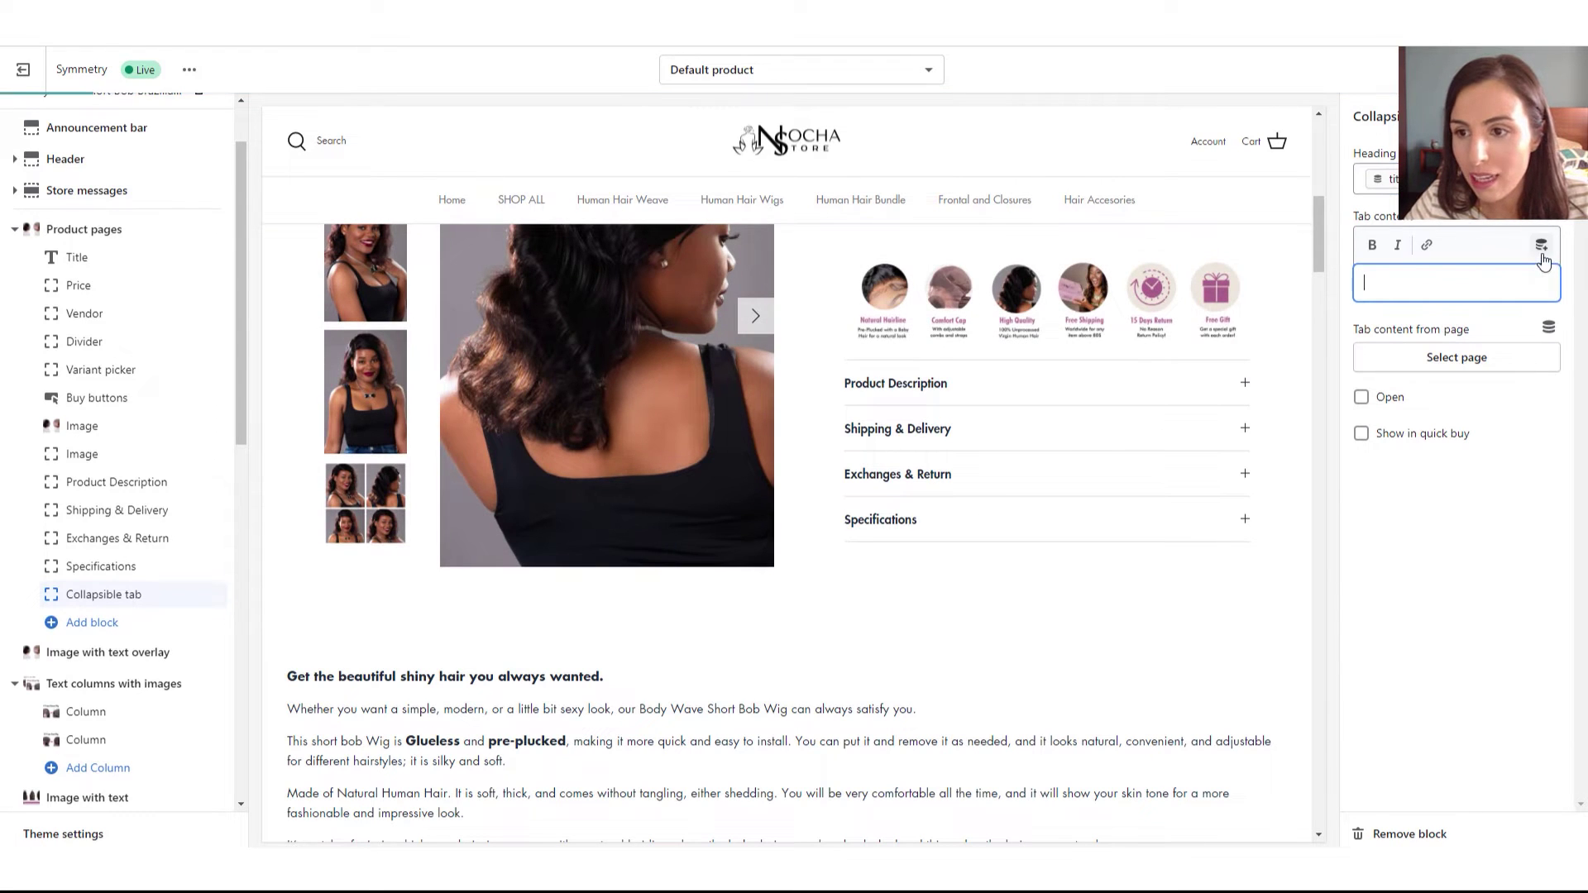
pyautogui.click(1541, 245)
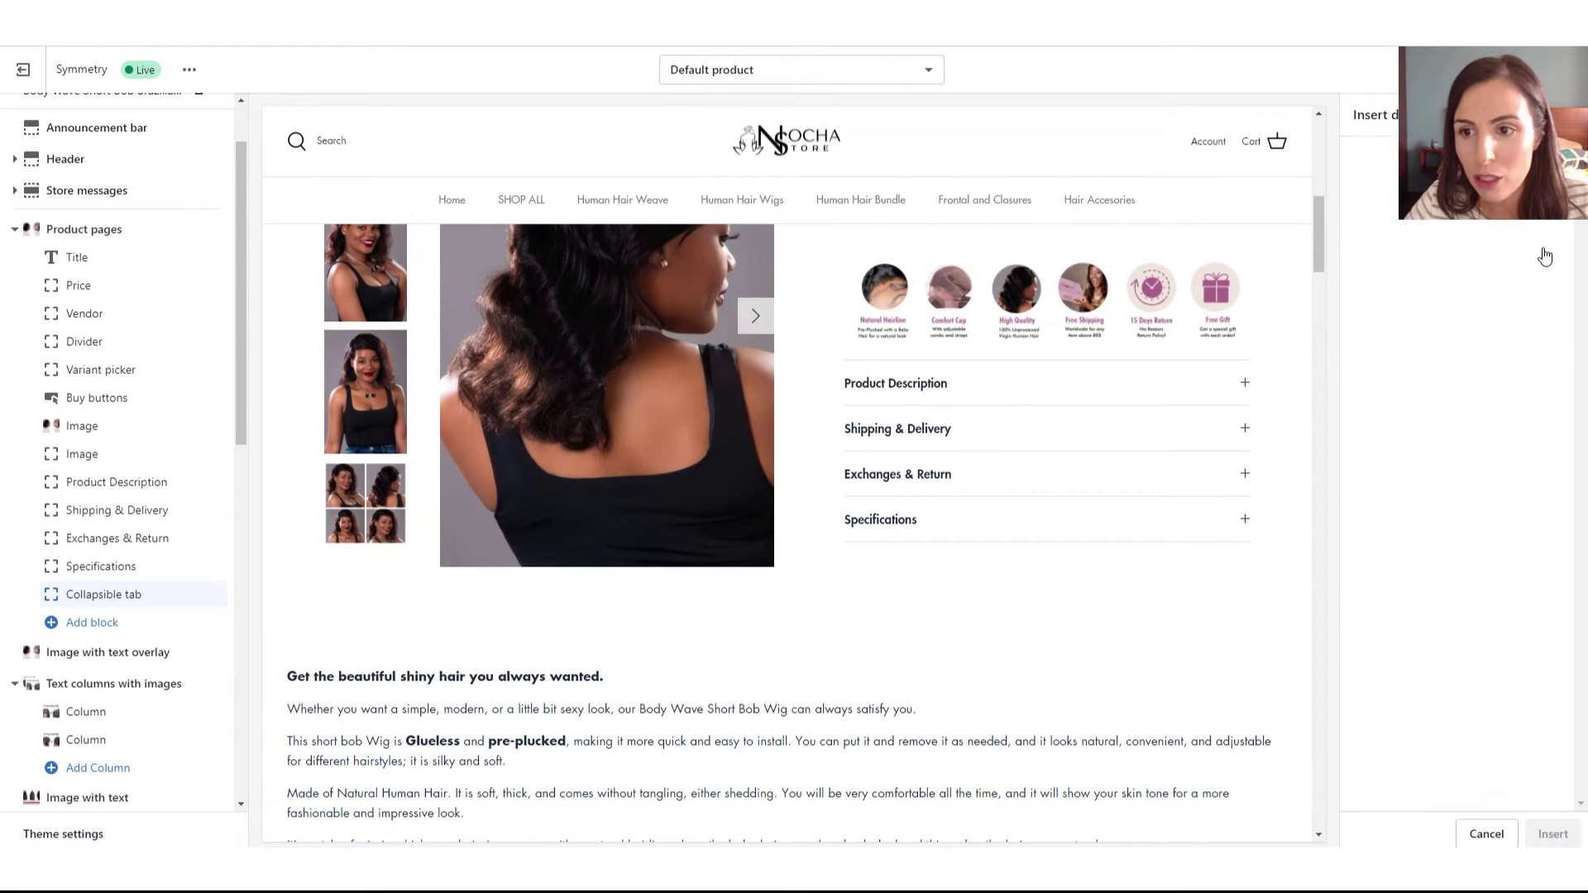
pyautogui.click(1435, 302)
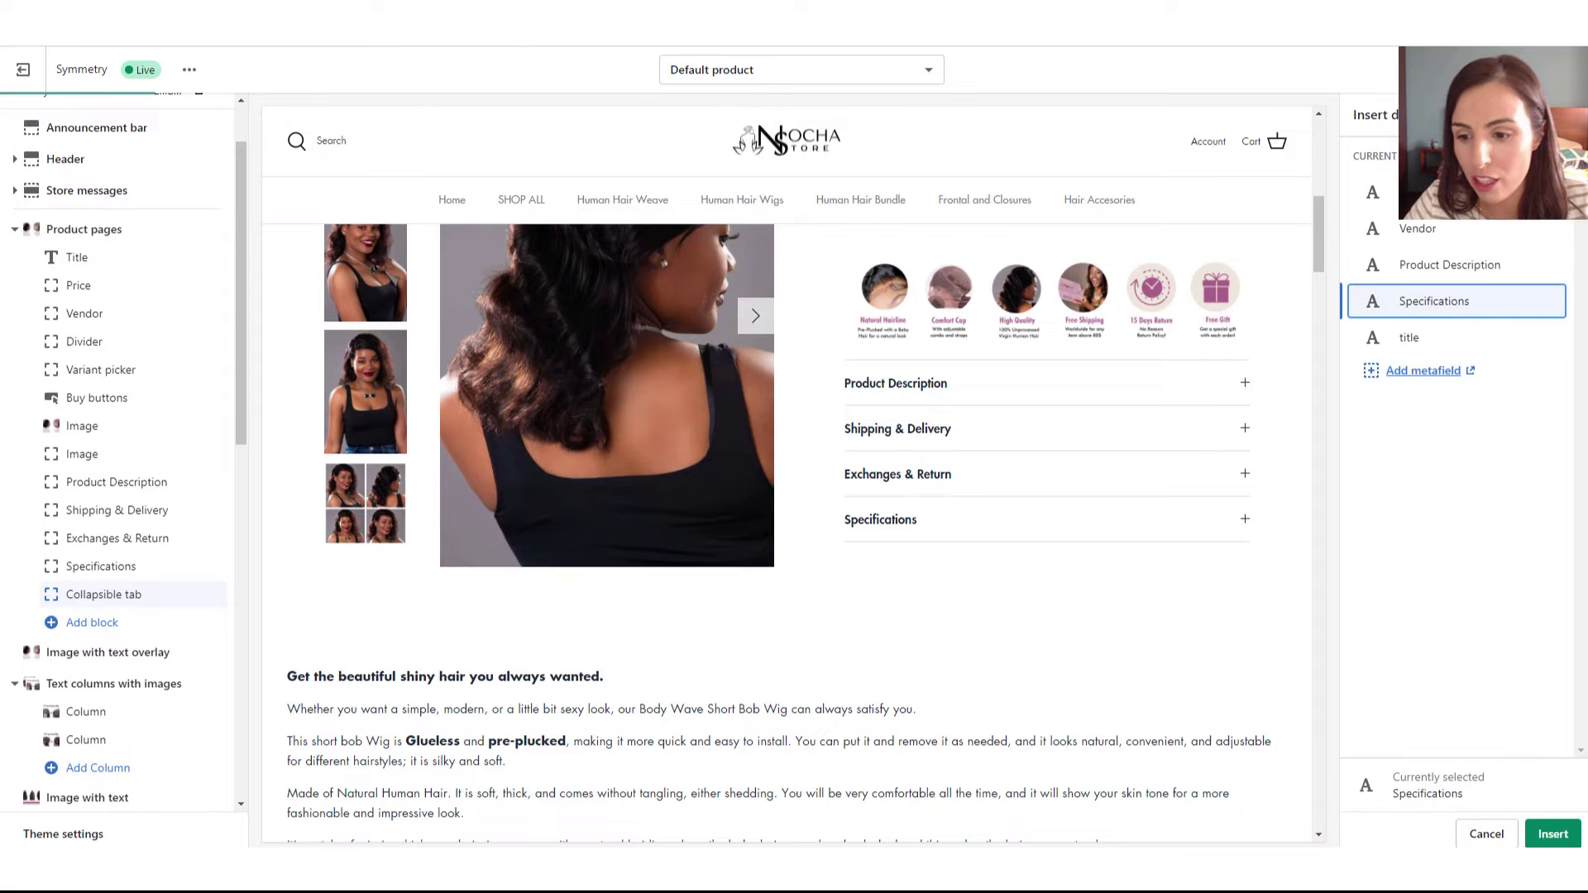
pyautogui.click(1553, 833)
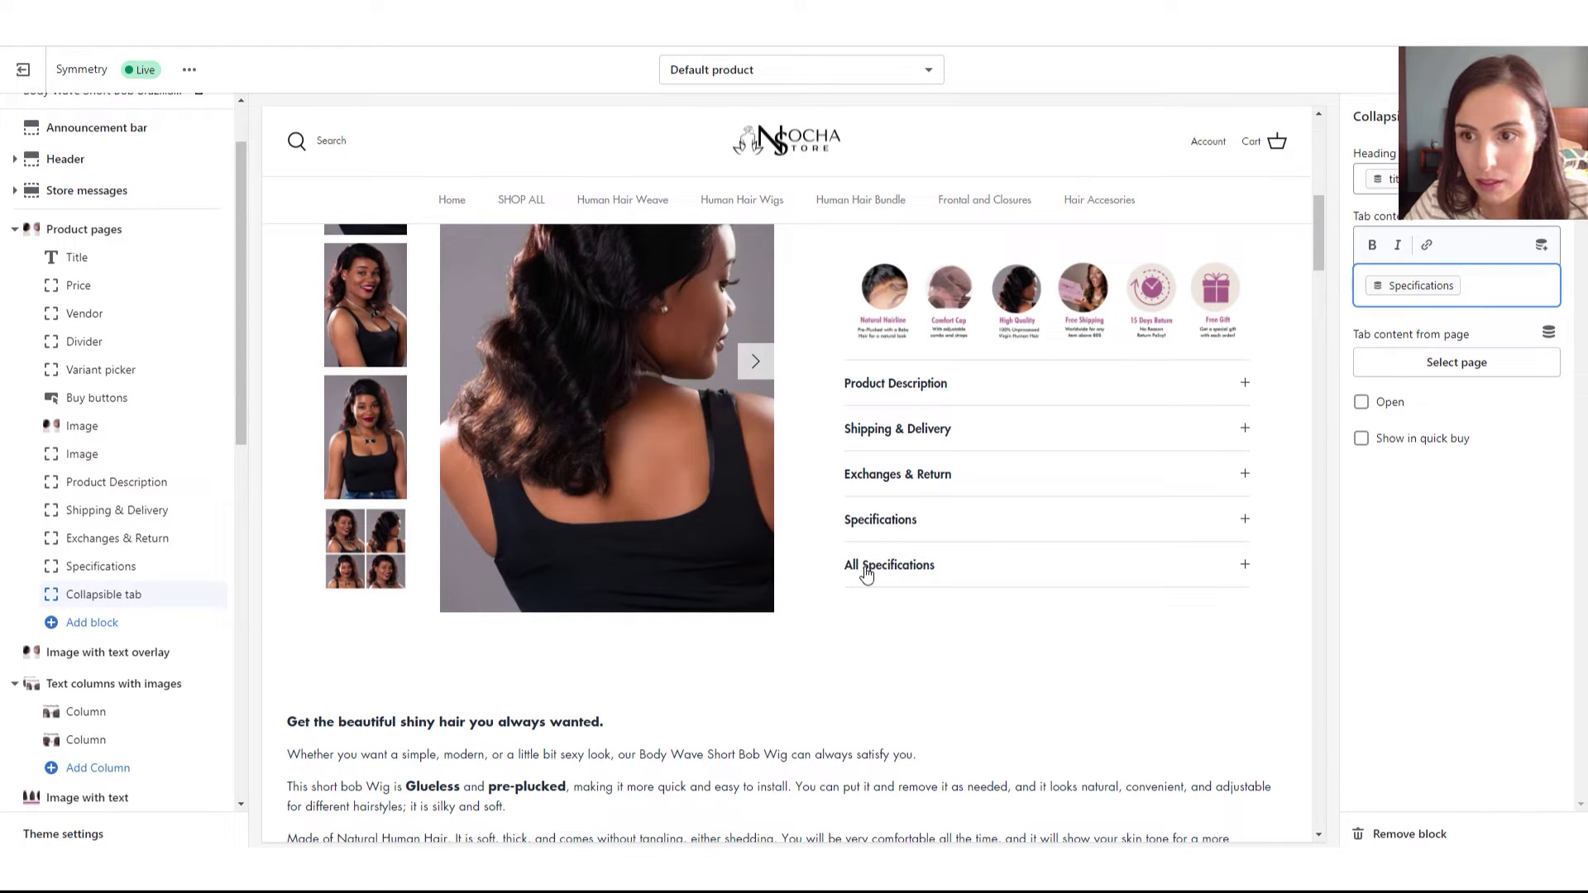
pyautogui.click(983, 579)
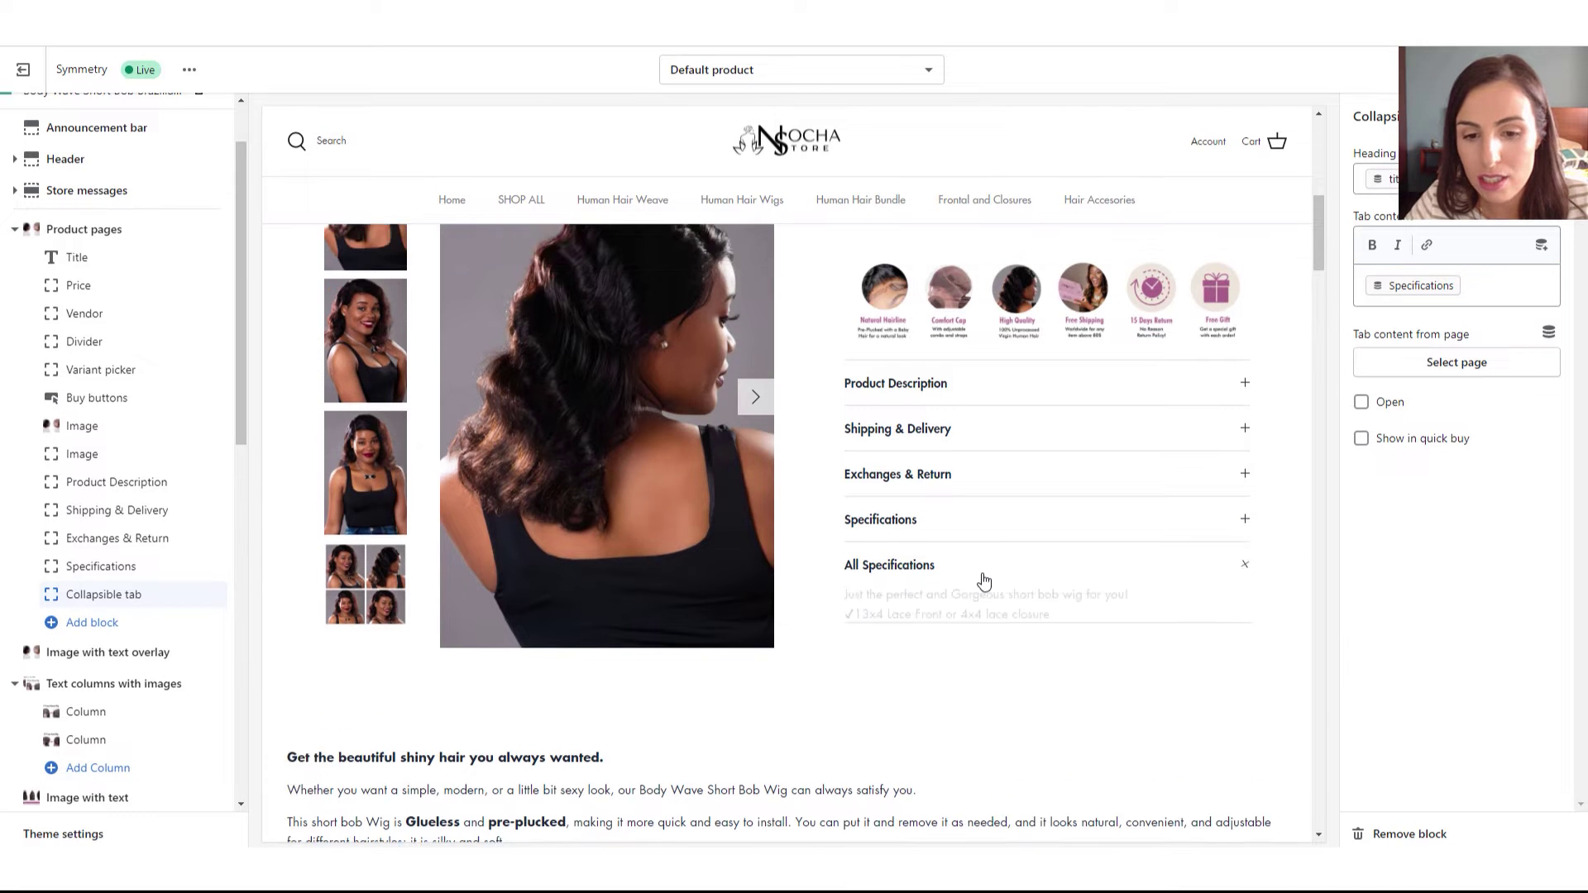
pyautogui.click(943, 576)
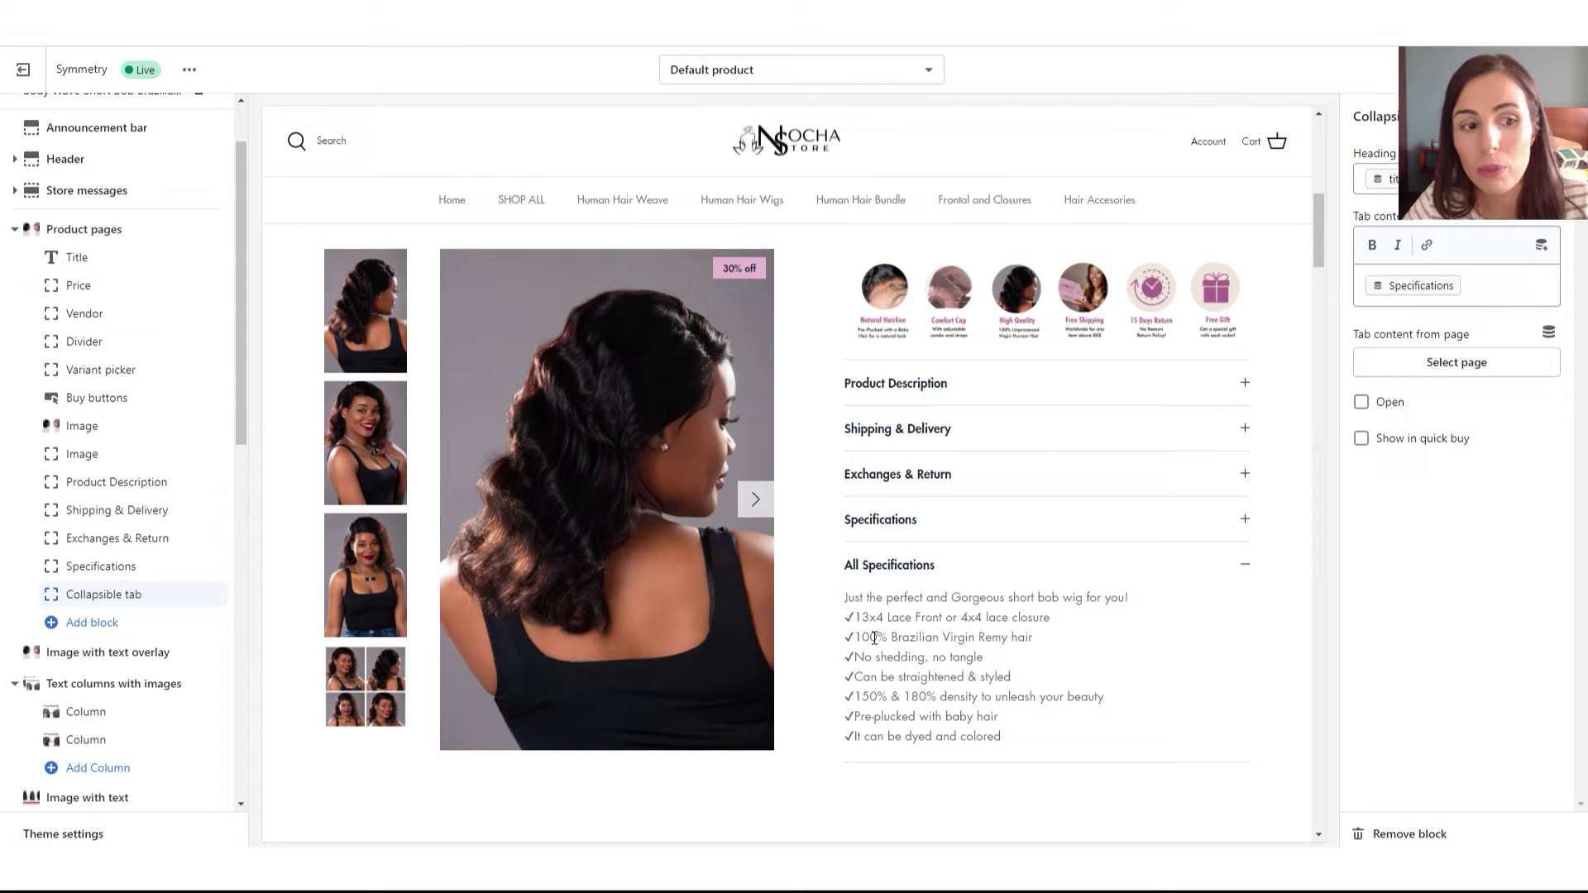
pyautogui.click(197, 614)
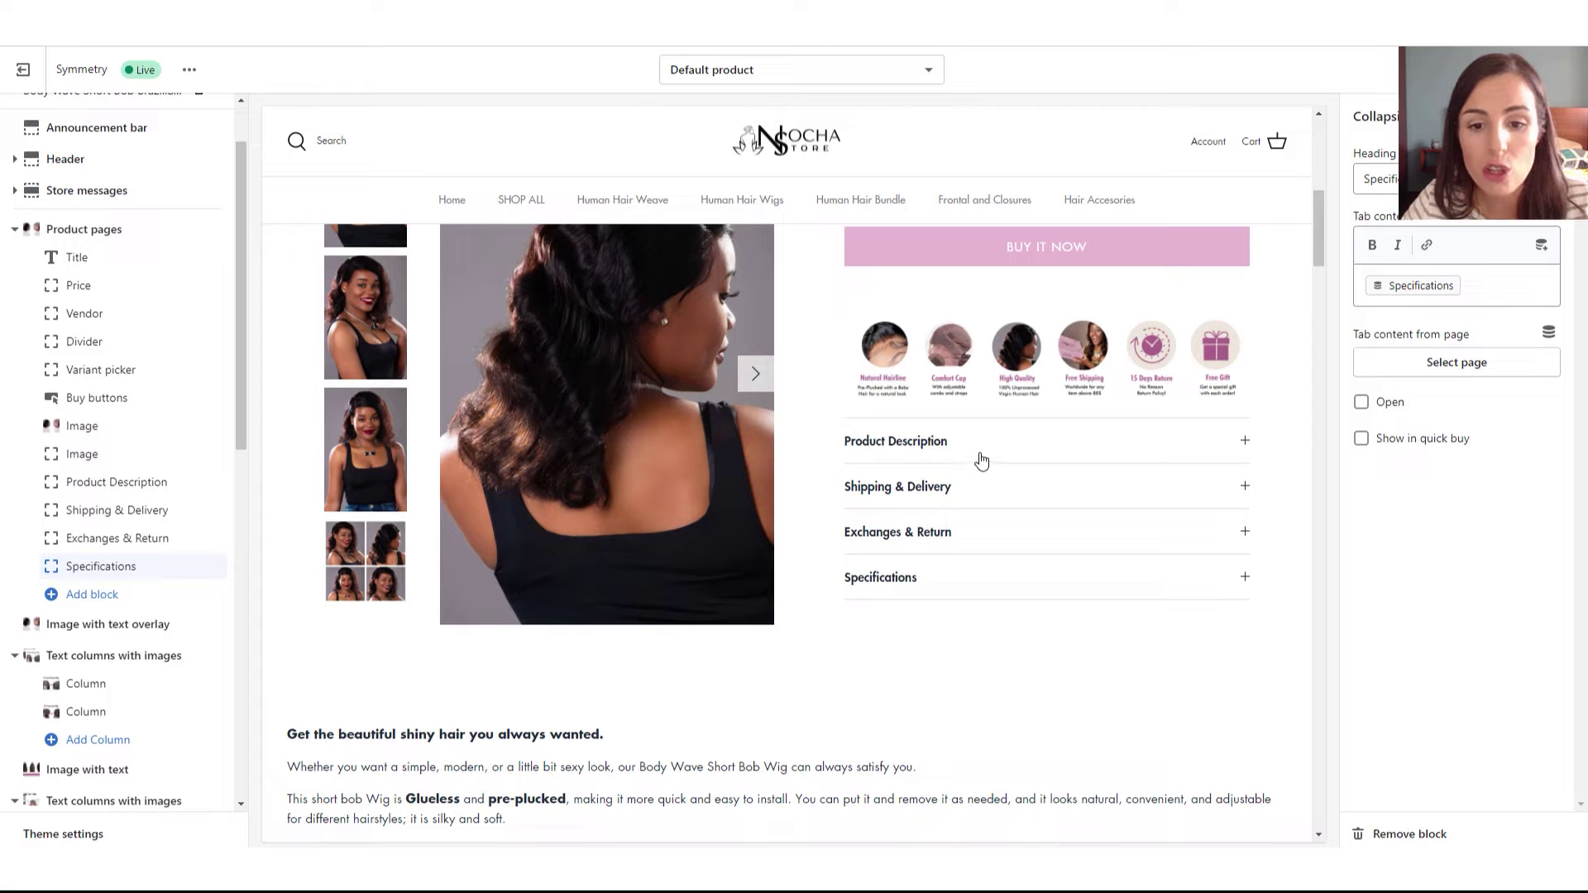
pyautogui.click(152, 482)
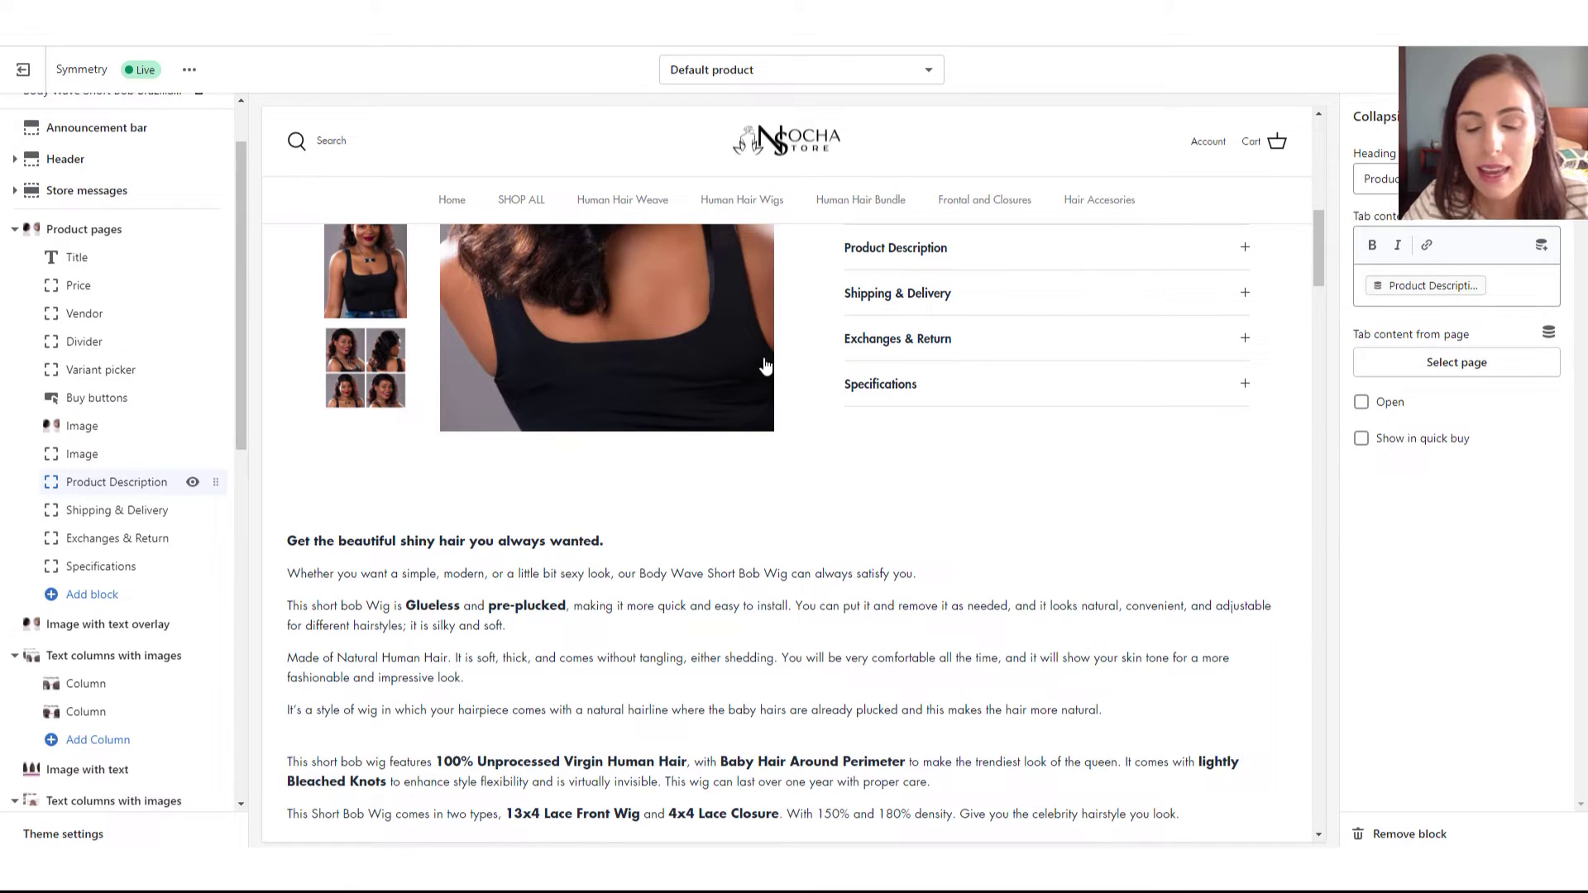
pyautogui.click(982, 394)
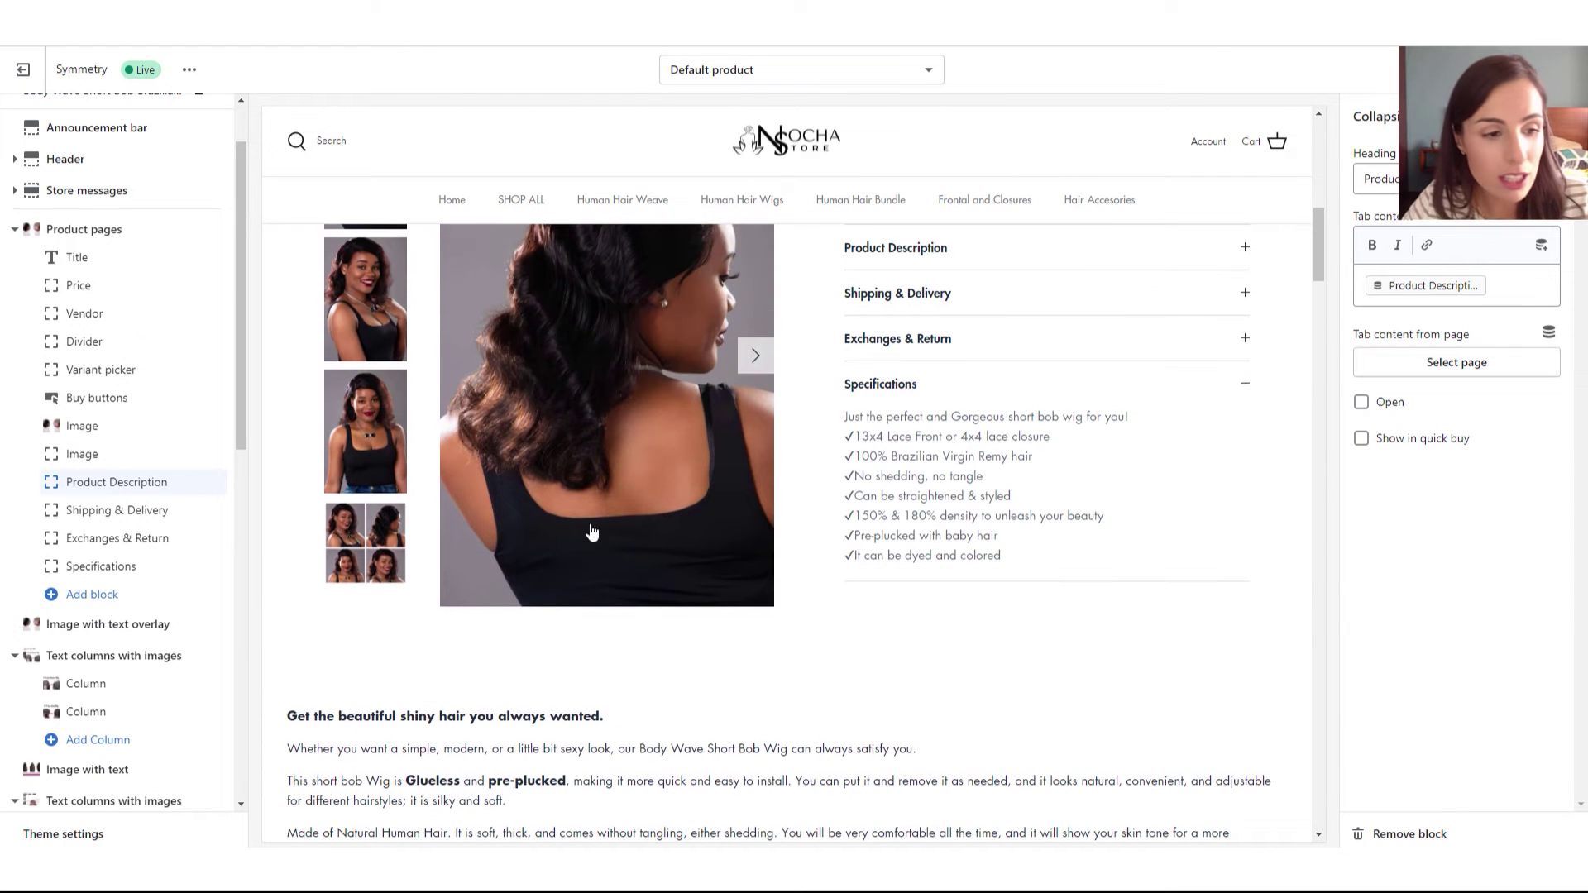
pyautogui.click(100, 567)
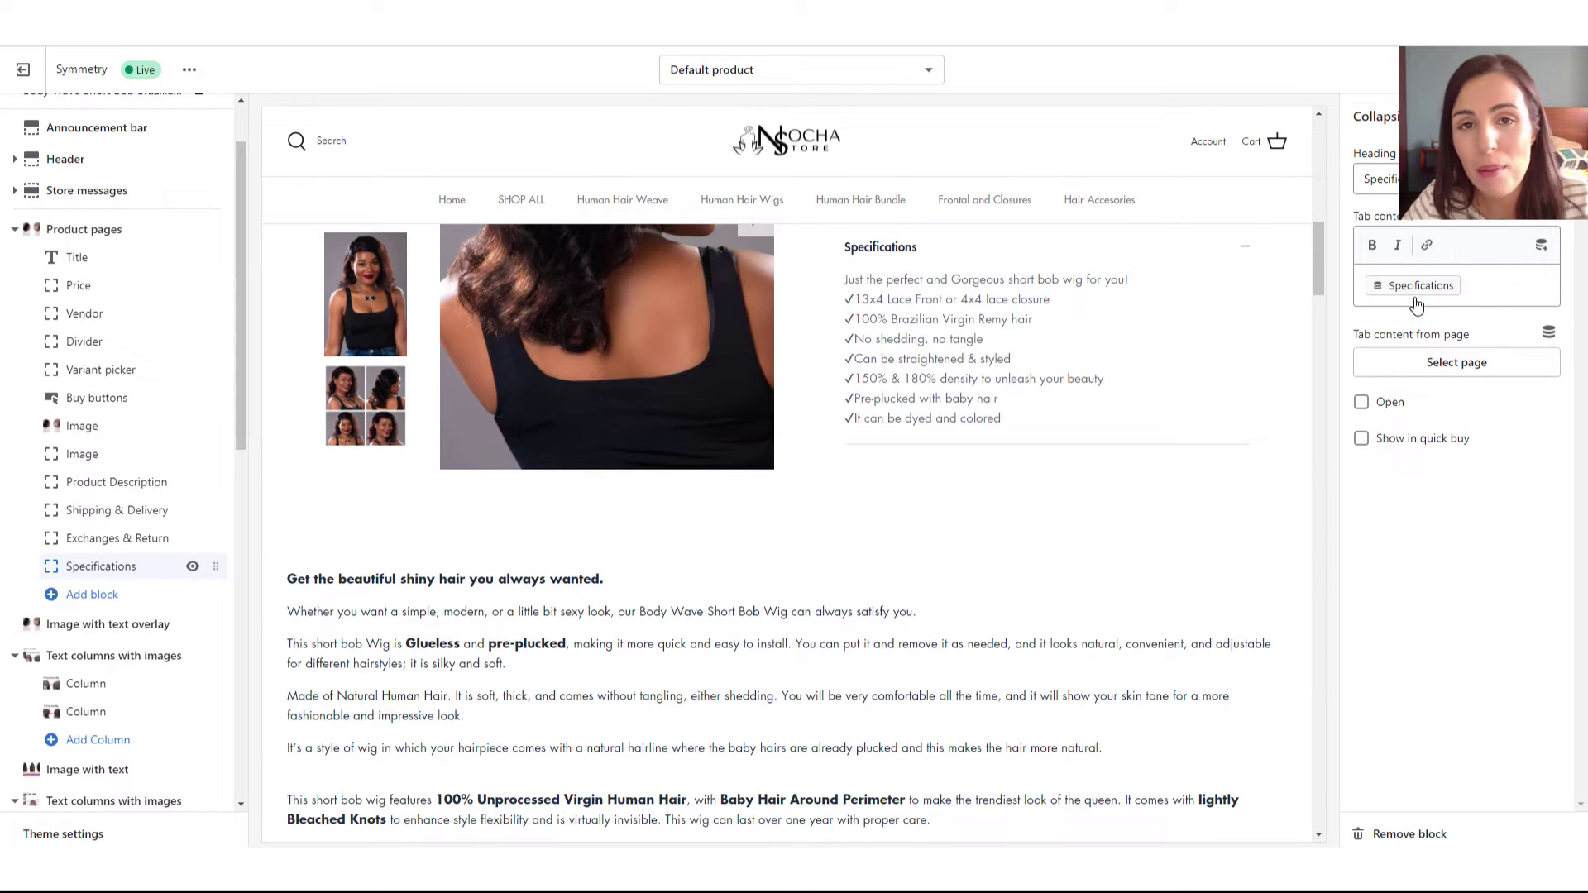
pyautogui.scroll(5, 1142, 542)
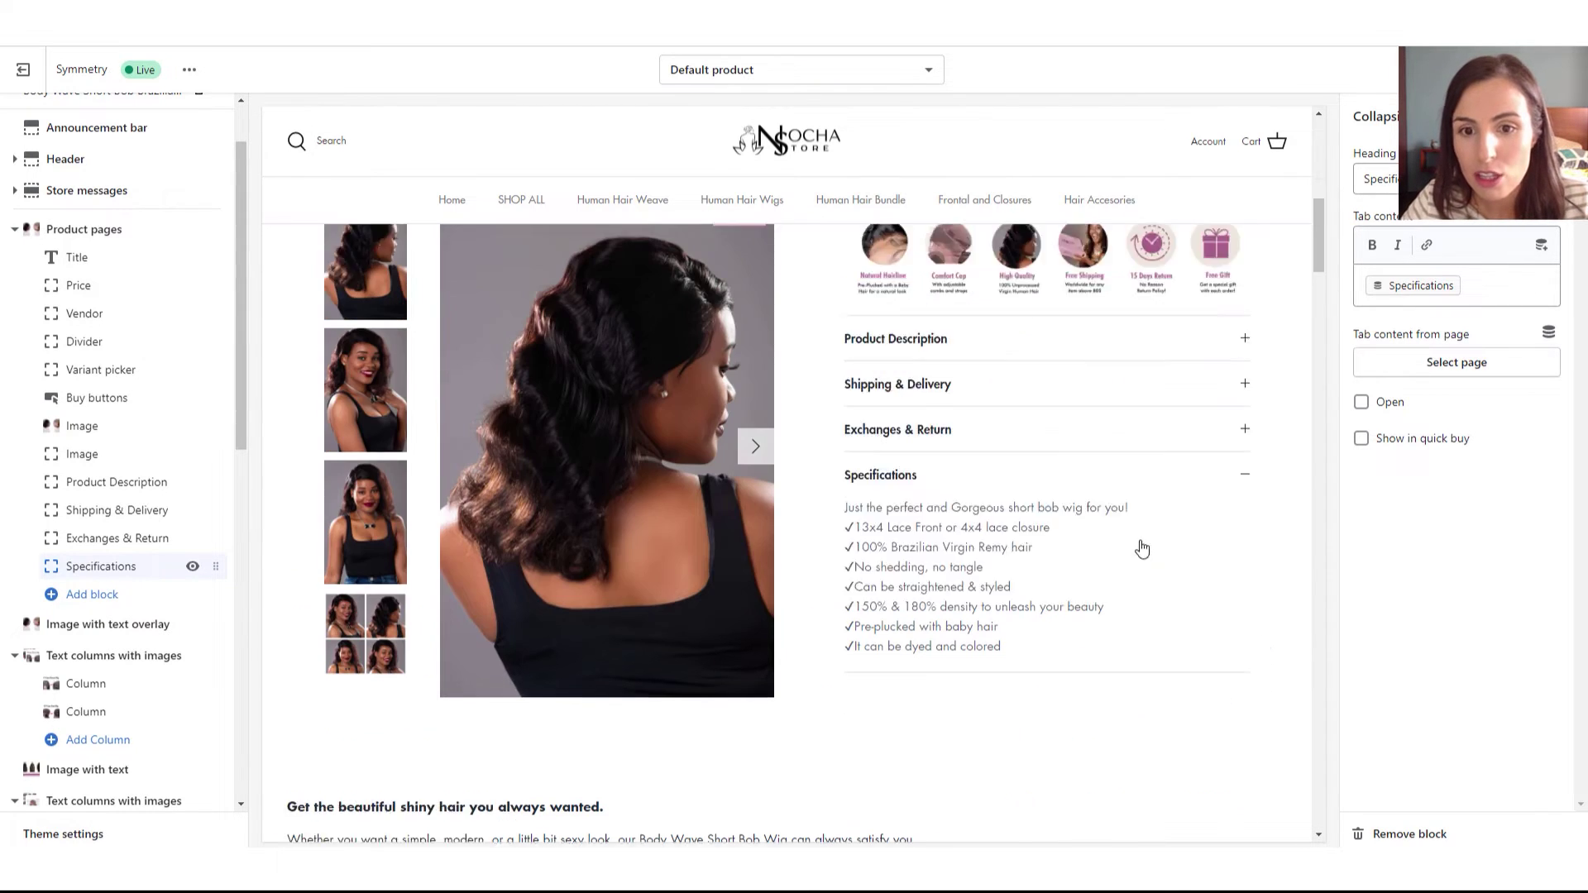
pyautogui.click(1240, 656)
pyautogui.scroll(-4, 1042, 513)
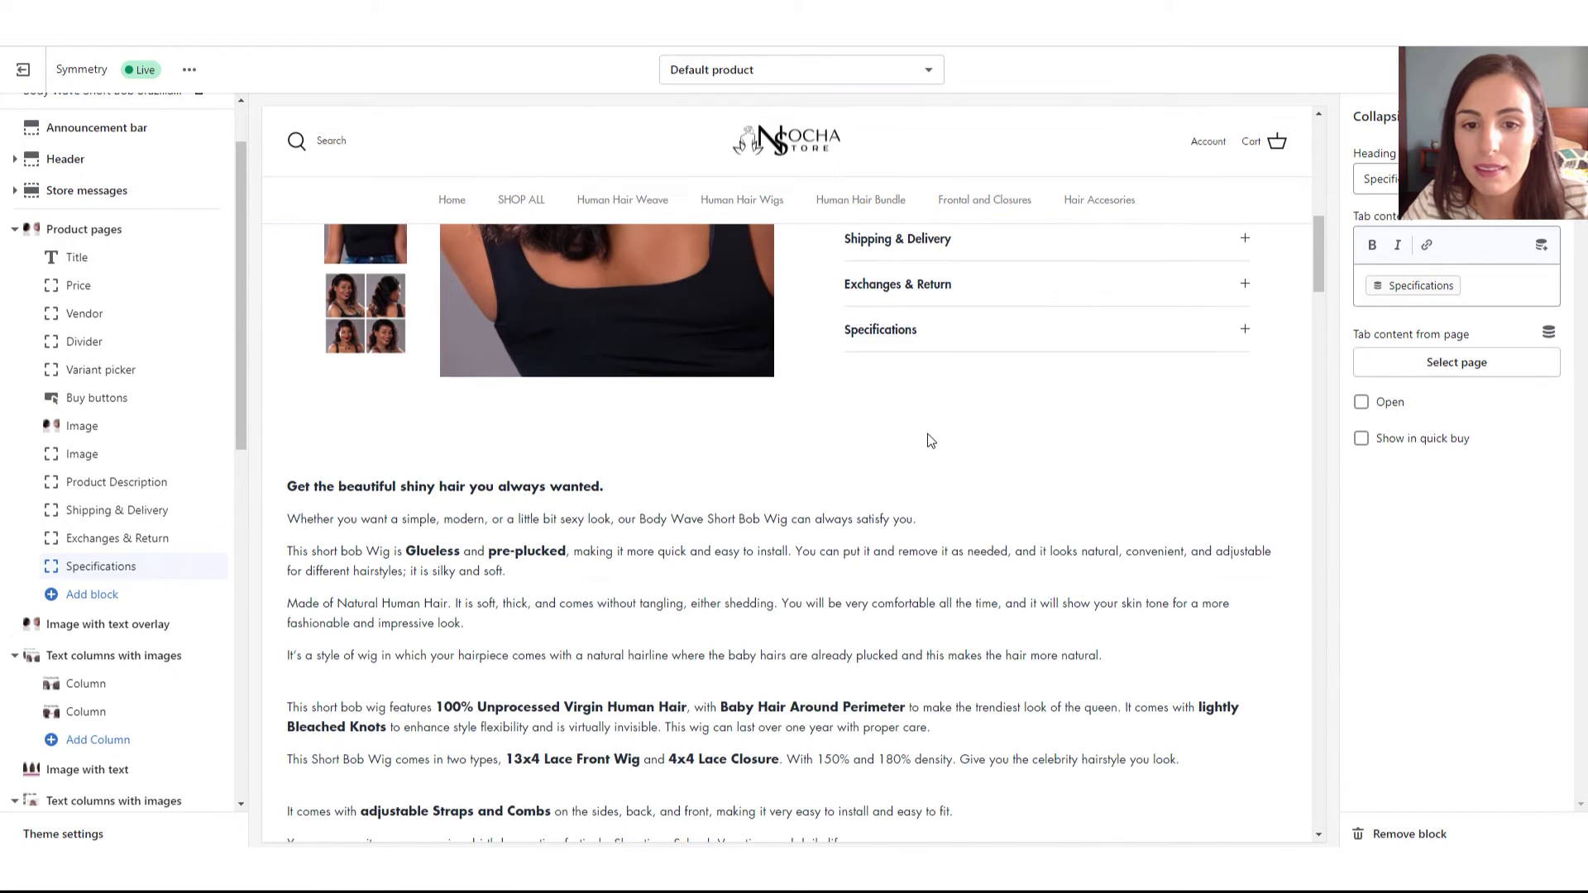
pyautogui.scroll(2, 929, 440)
pyautogui.click(939, 450)
pyautogui.click(120, 546)
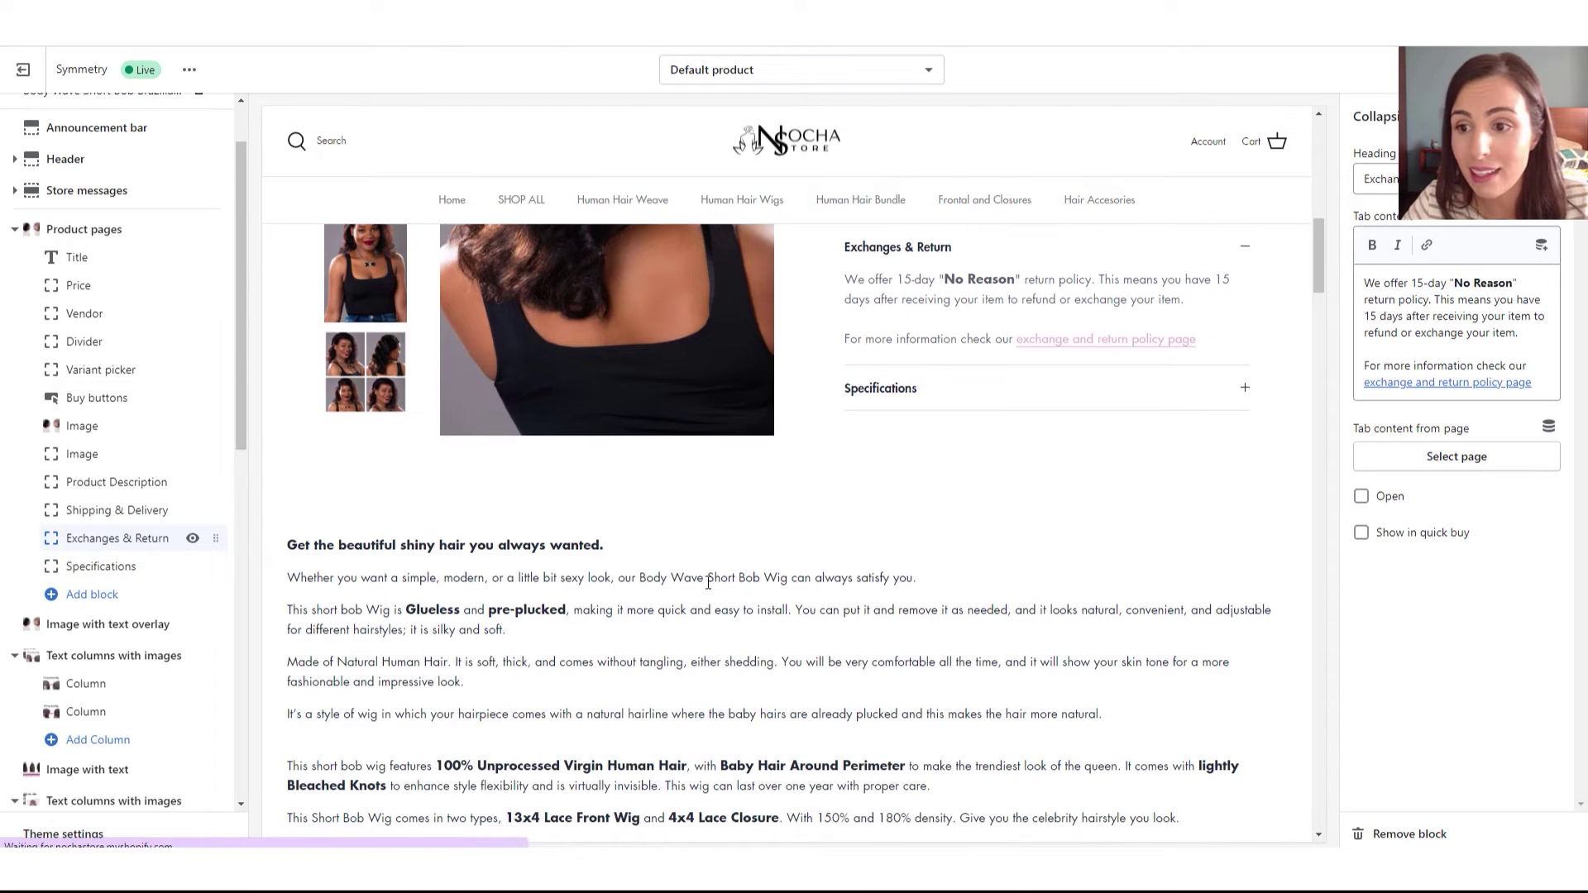
pyautogui.scroll(5, 1247, 430)
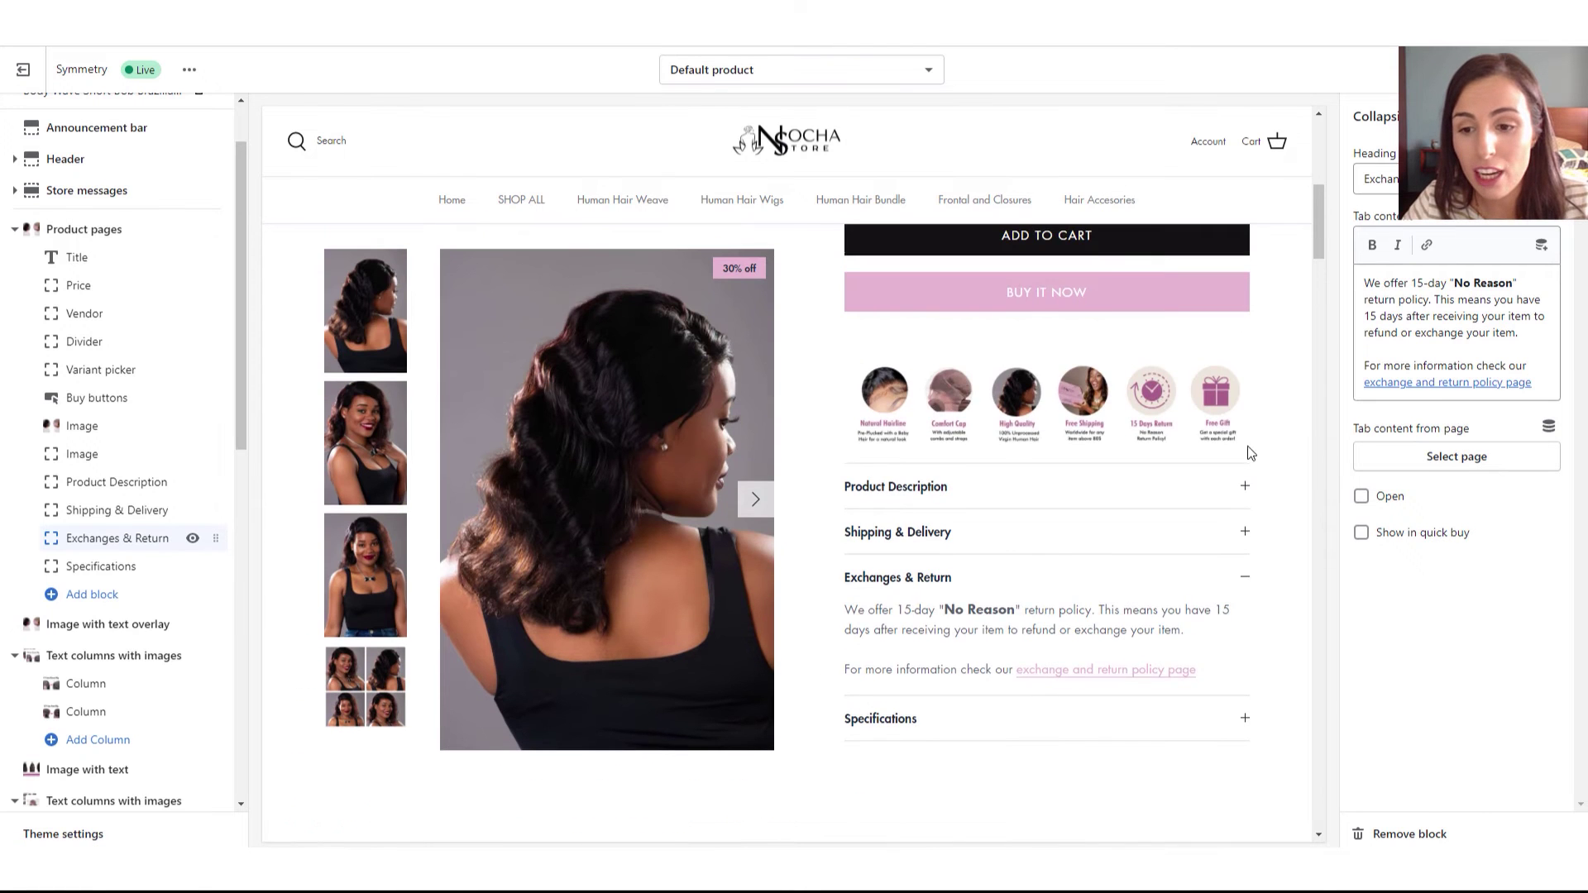
pyautogui.click(1245, 577)
pyautogui.scroll(2, 1224, 563)
pyautogui.scroll(-13, 1209, 555)
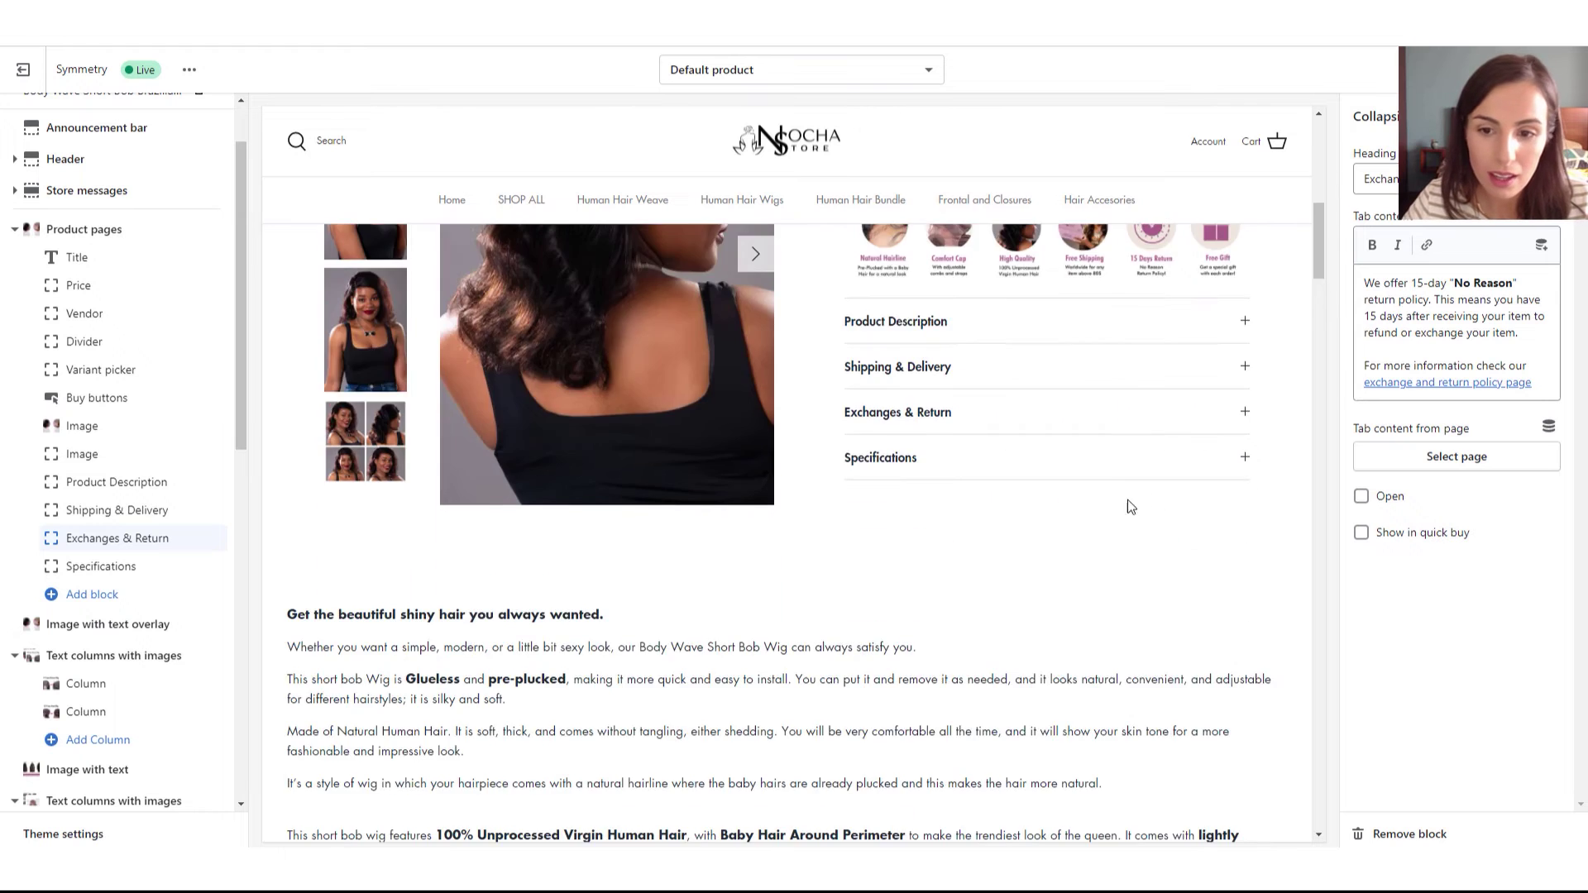
pyautogui.scroll(8, 910, 558)
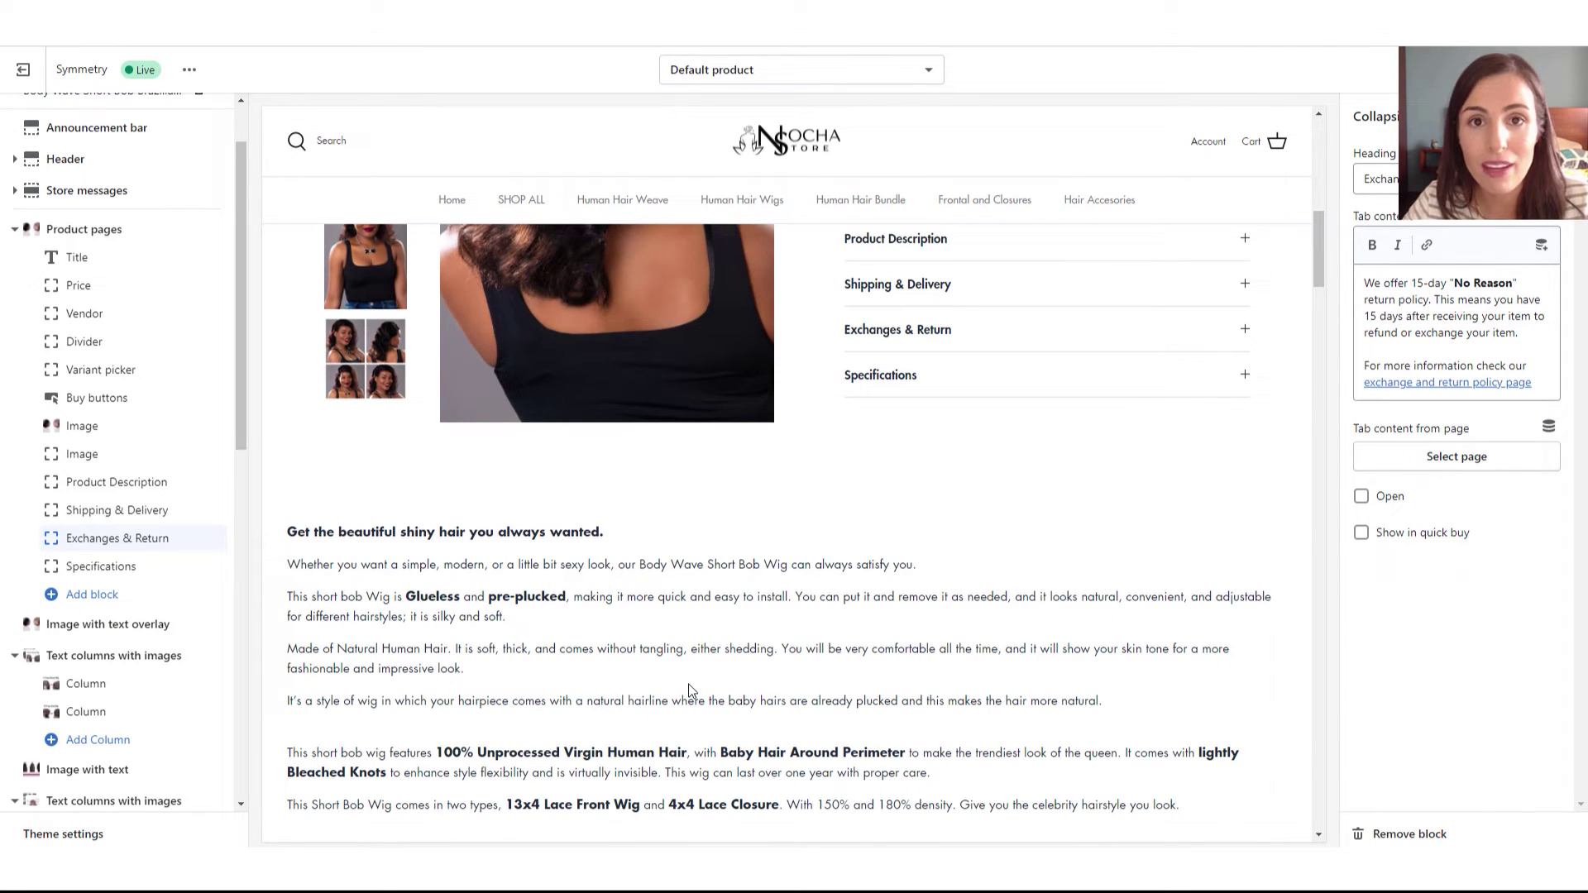
pyautogui.scroll(-5, 691, 691)
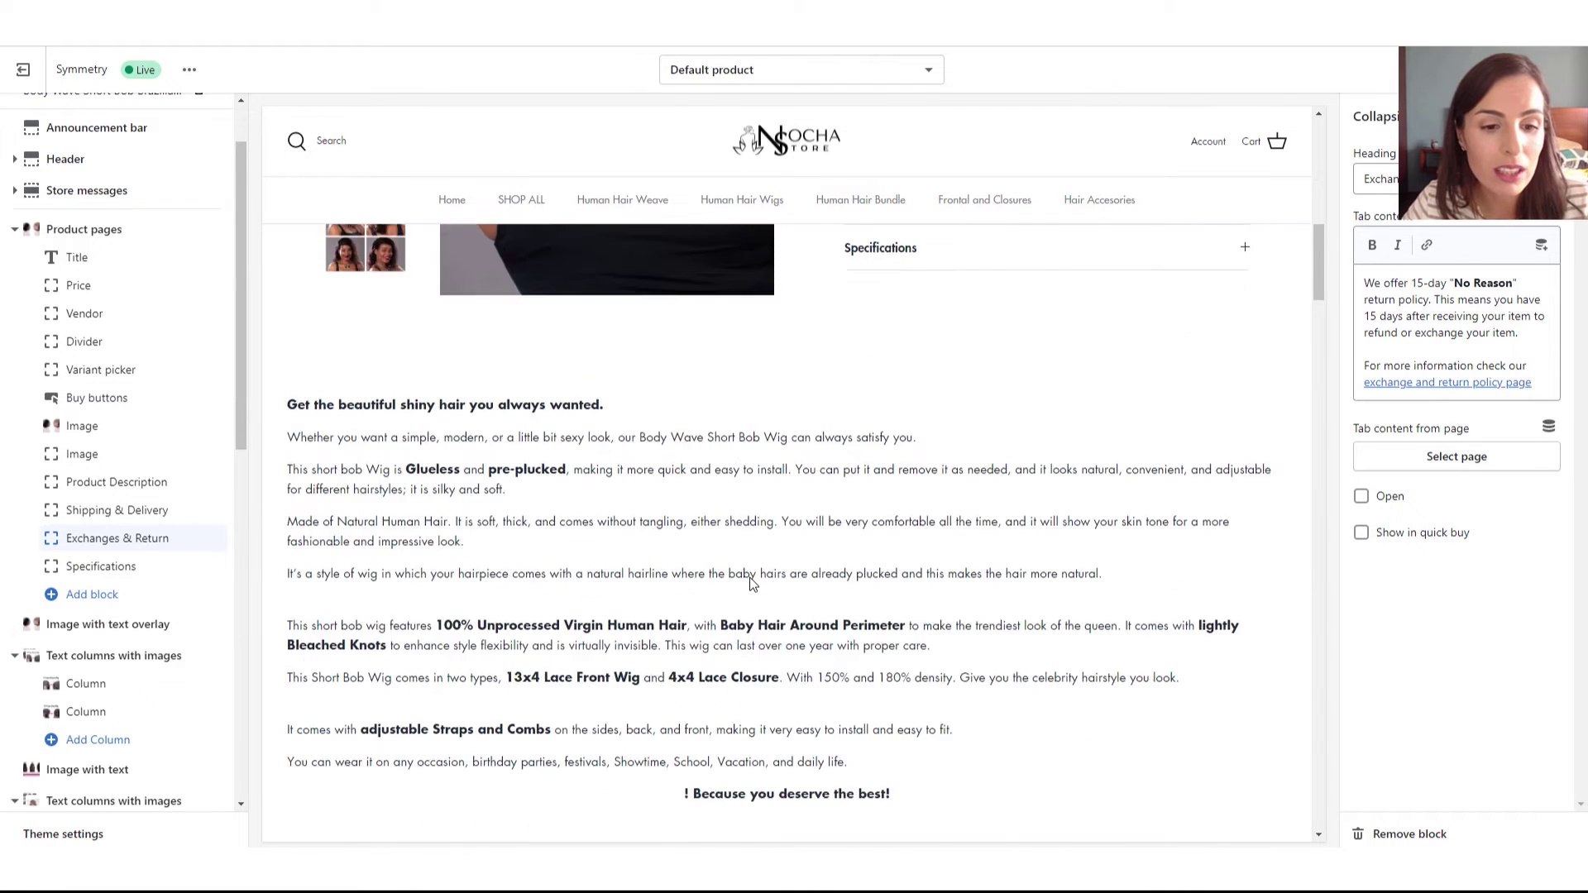
pyautogui.scroll(4, 816, 522)
pyautogui.scroll(-7, 823, 546)
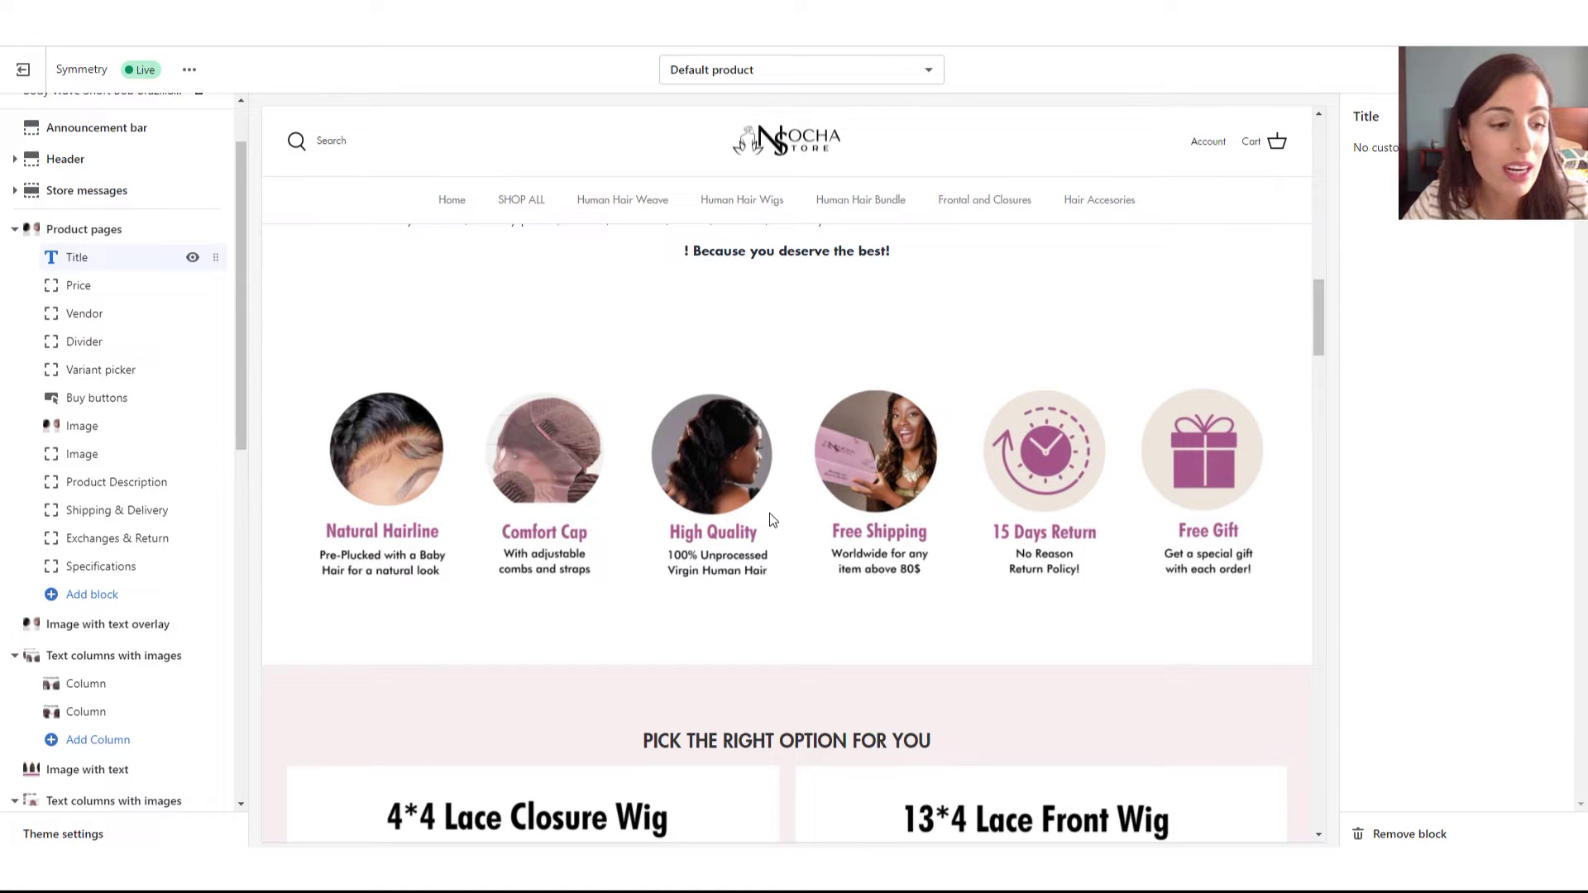
# Add an Image with text overlay section and move it up below the first overlay section
pyautogui.click(105, 627)
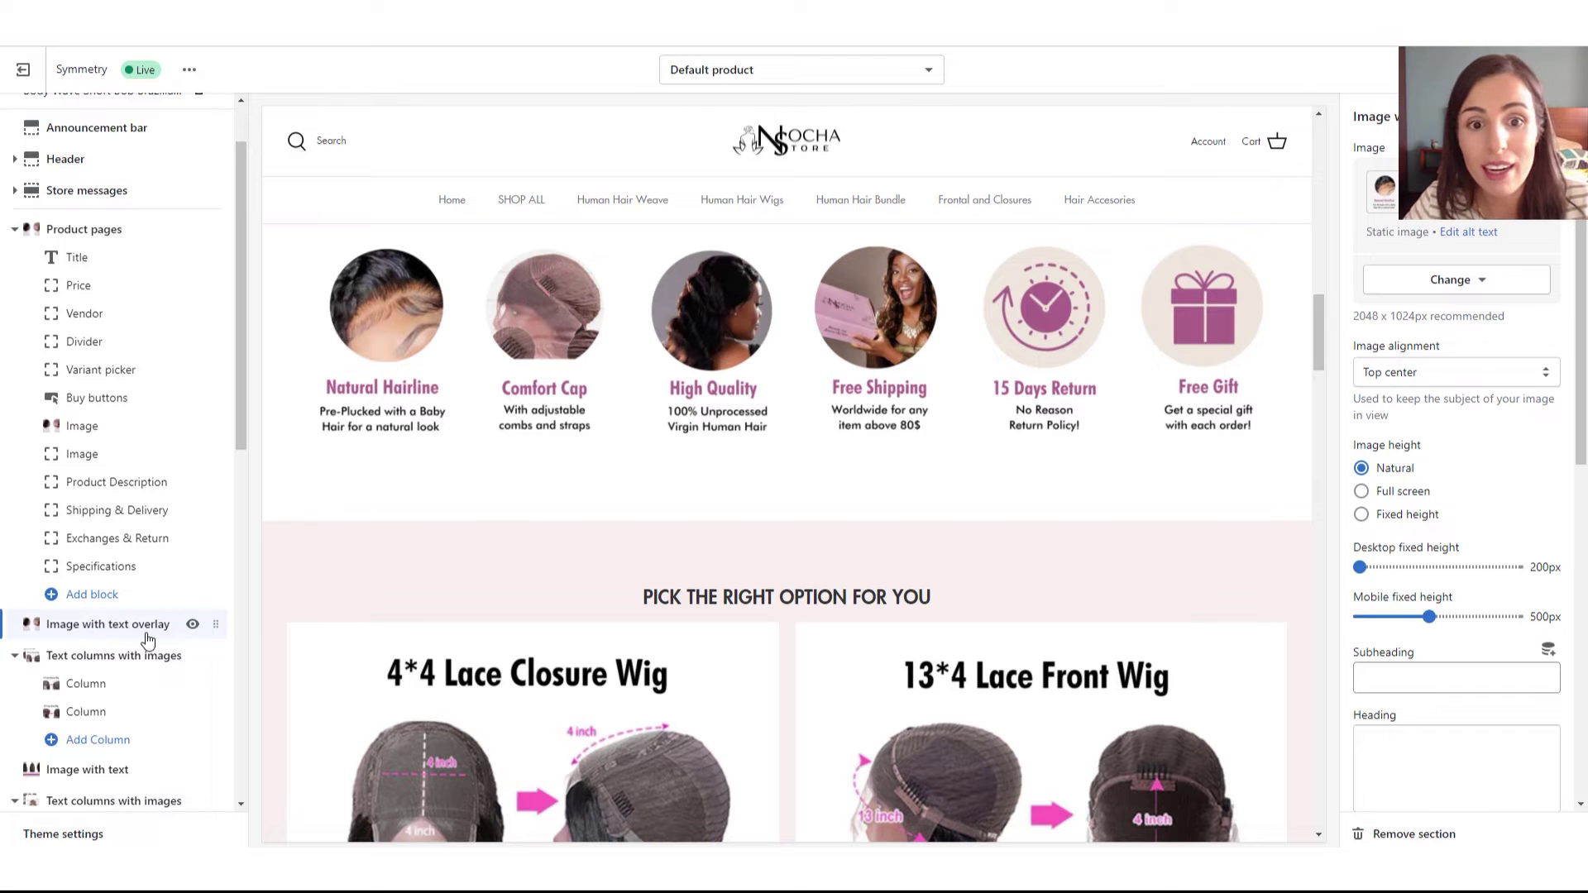
pyautogui.scroll(-6, 124, 745)
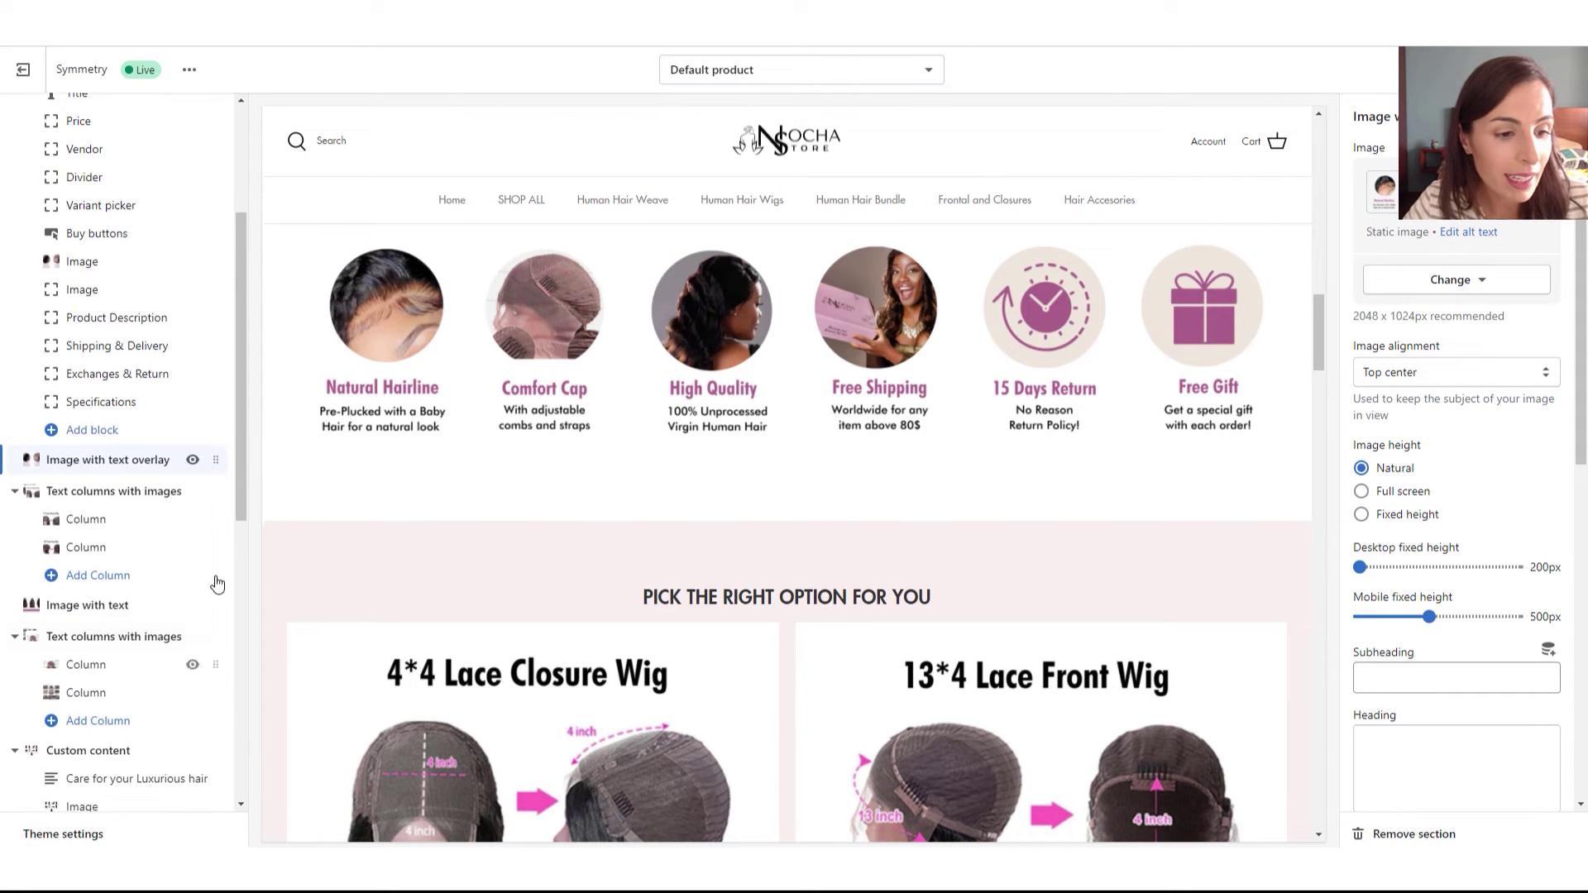
pyautogui.scroll(-4, 132, 761)
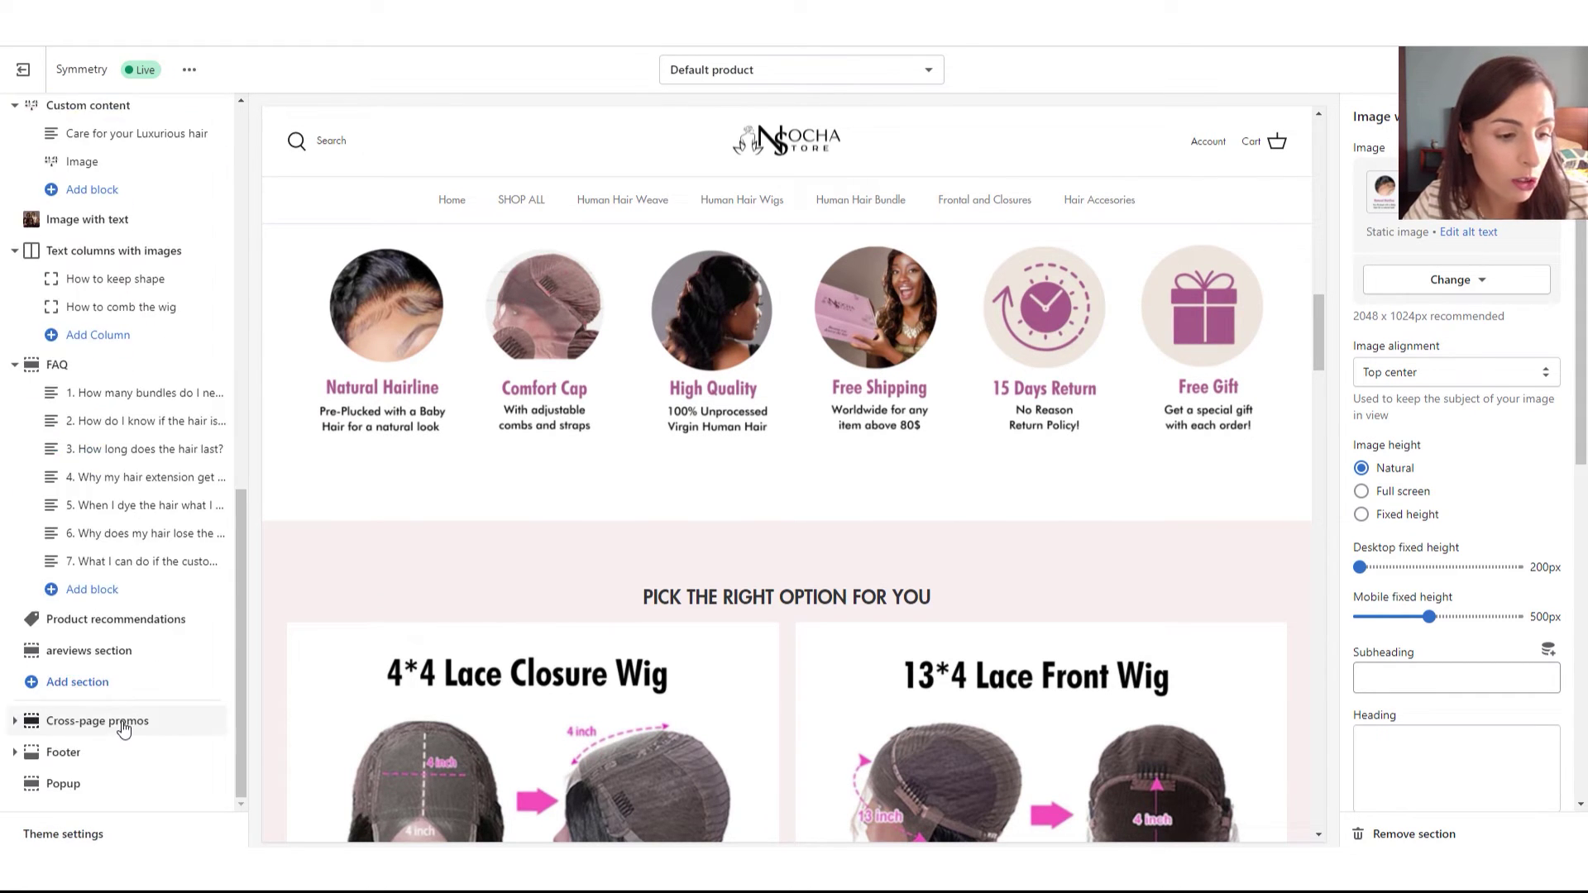
pyautogui.click(78, 683)
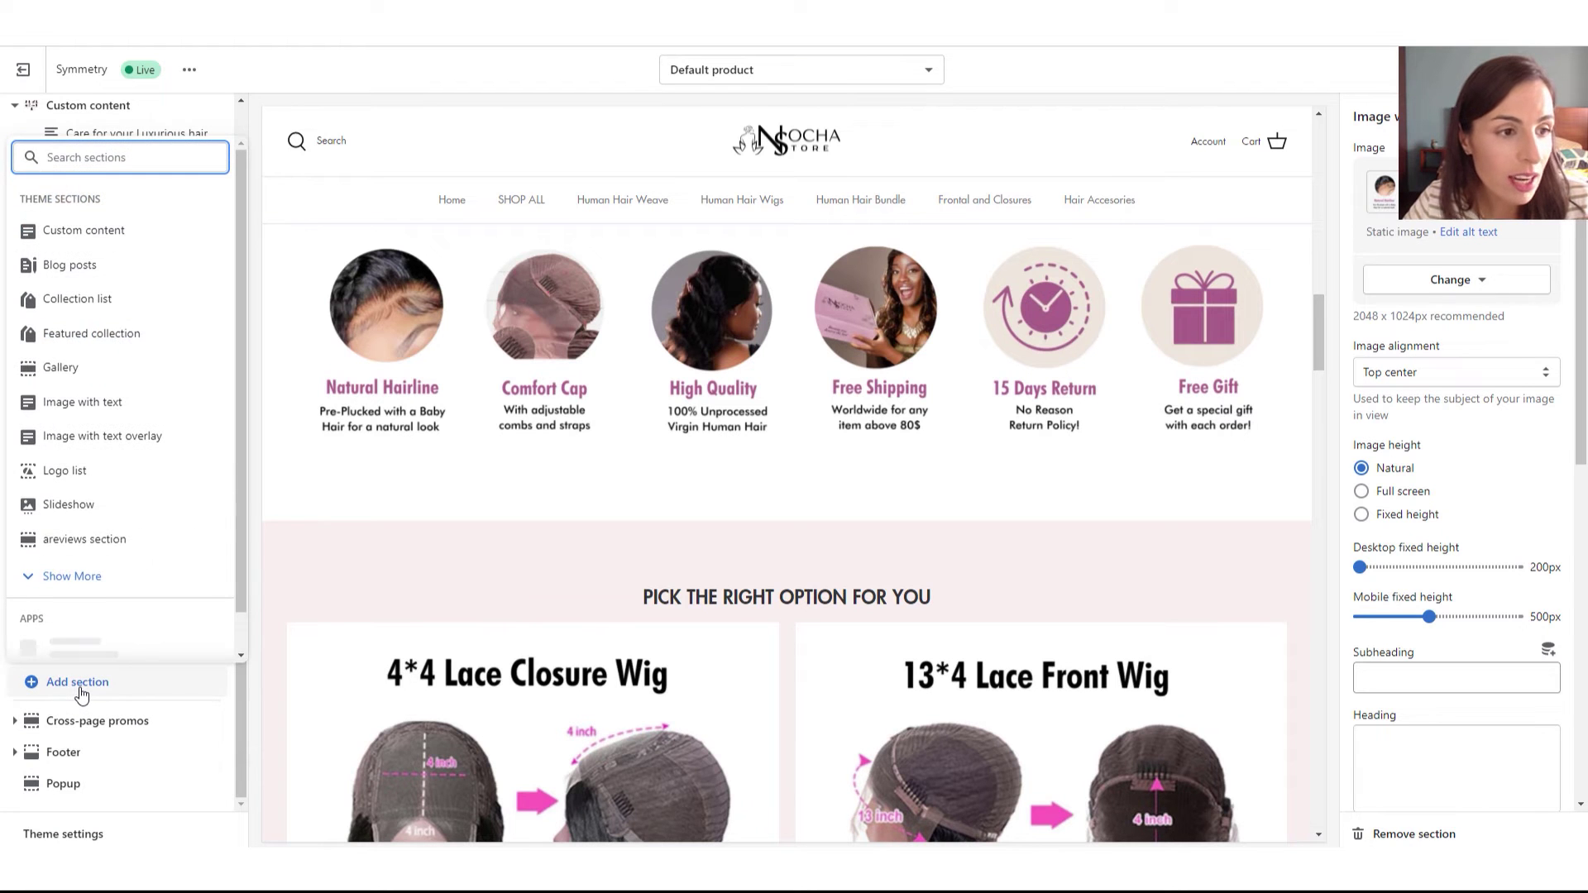
pyautogui.click(116, 436)
pyautogui.moveTo(215, 684); pyautogui.dragTo(206, 279)
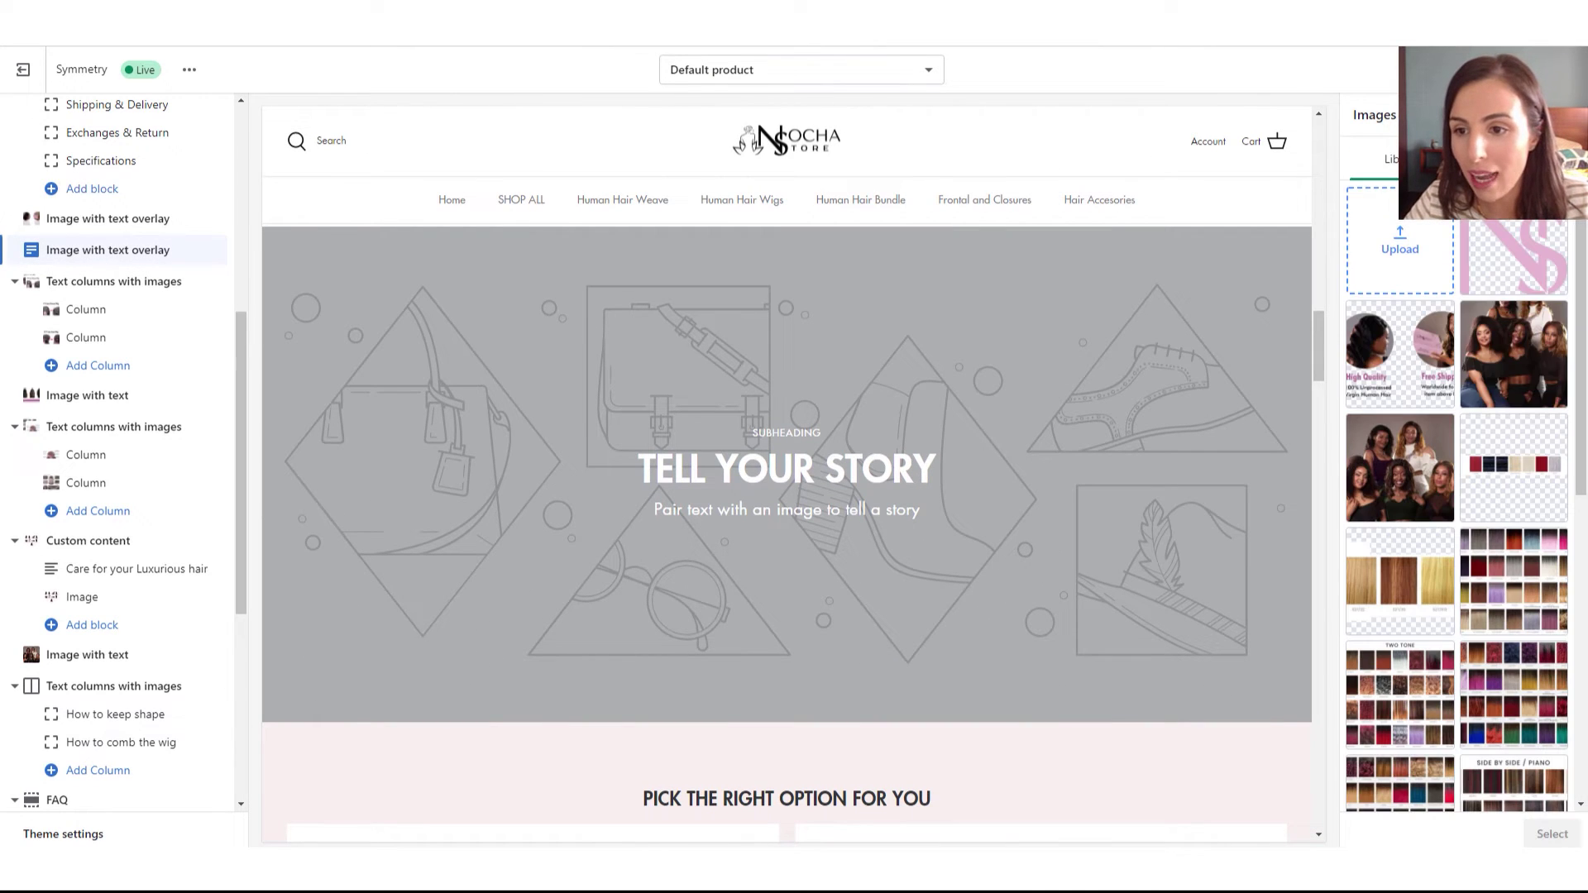
# Give the new overlay section the High Quality and Free Shipping icons image and clear its subheading and heading
pyautogui.click(1419, 365)
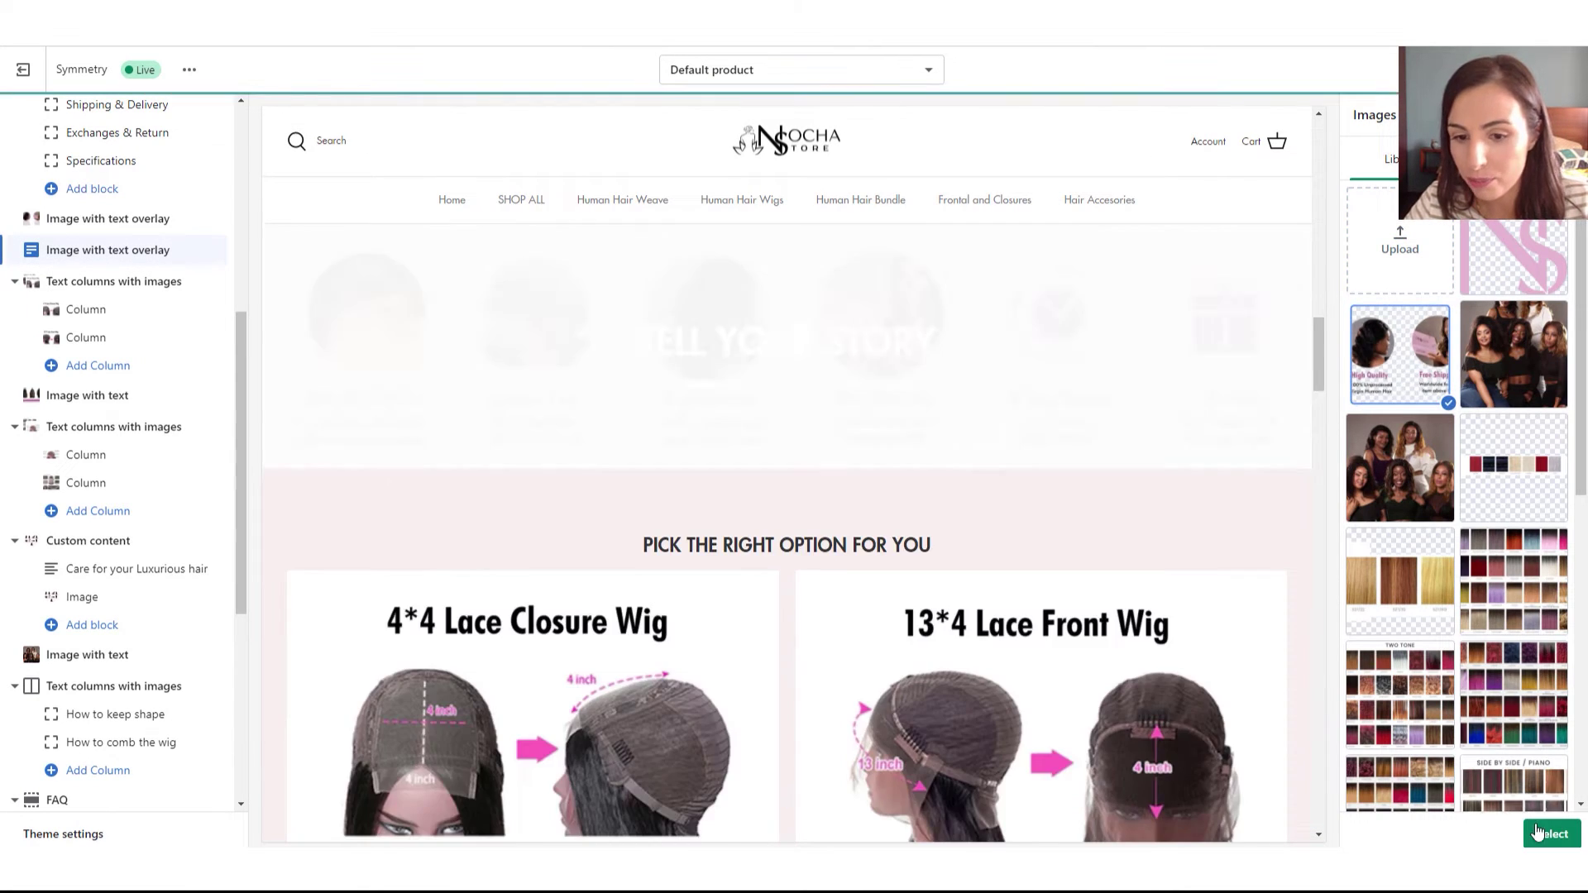
pyautogui.click(1529, 836)
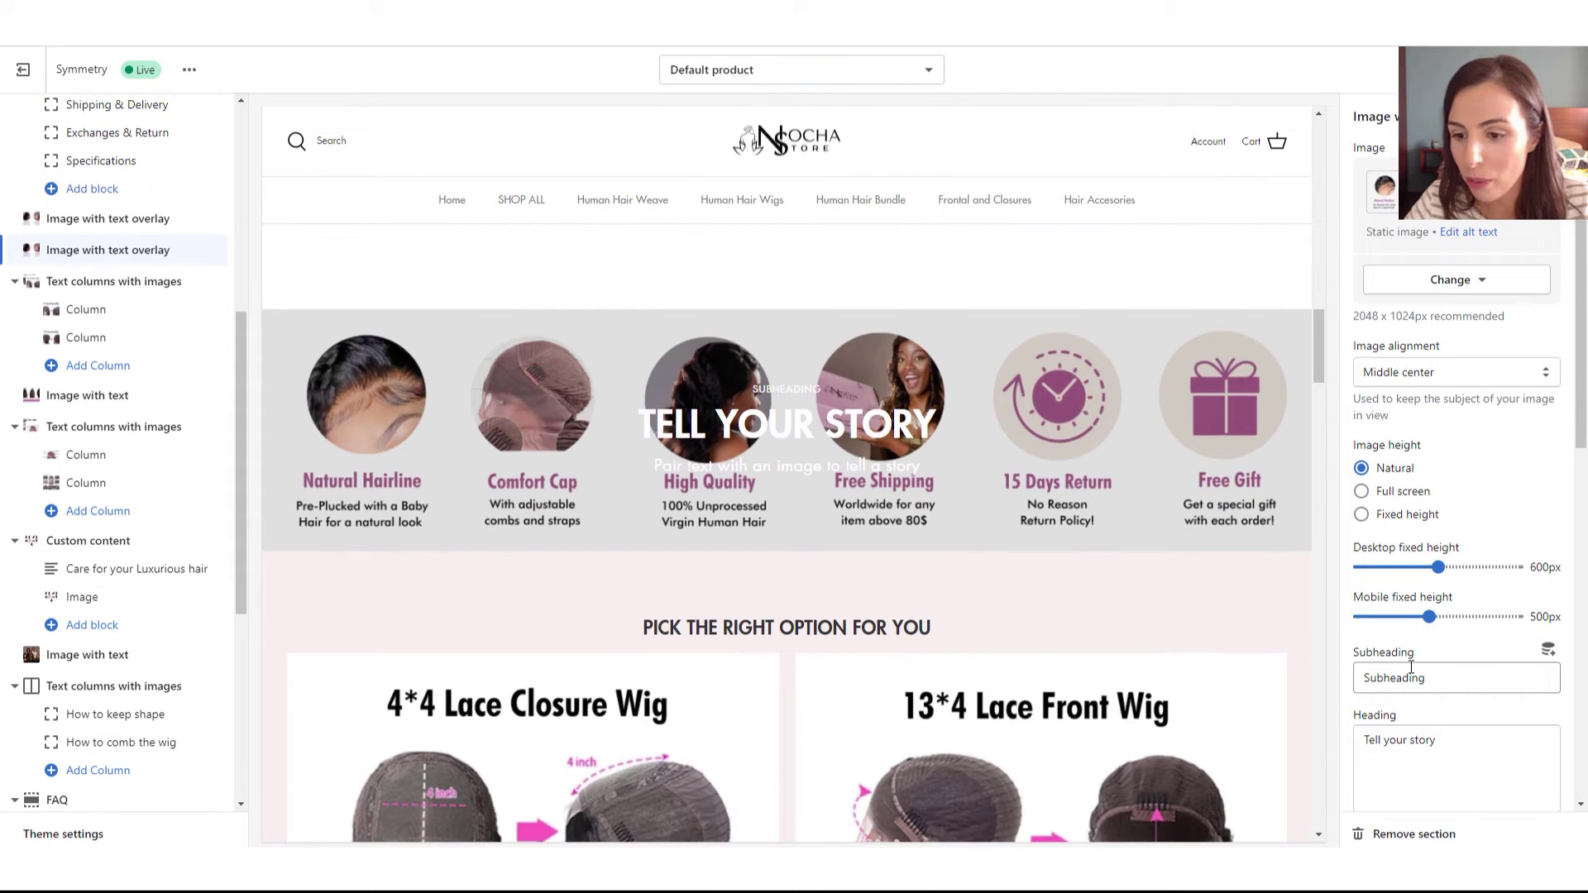
pyautogui.press('BackSpace')
pyautogui.press('Tab')
pyautogui.press('BackSpace')
# Set Overlay style to No background, delete the placeholder paragraph, and remove the section
pyautogui.scroll(-8, 1471, 543)
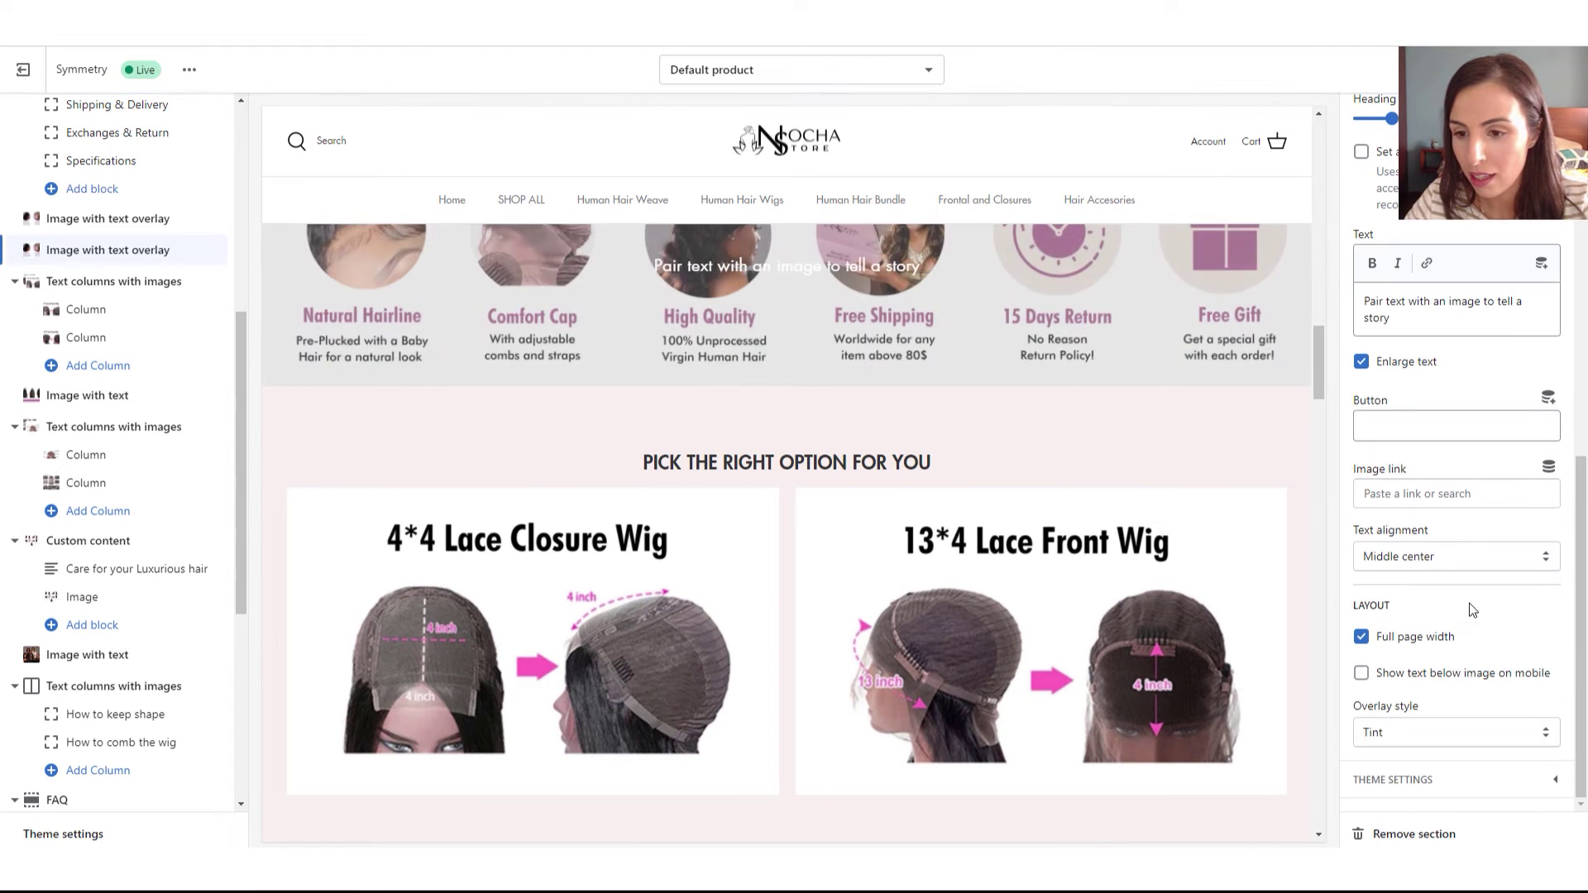
pyautogui.click(1393, 736)
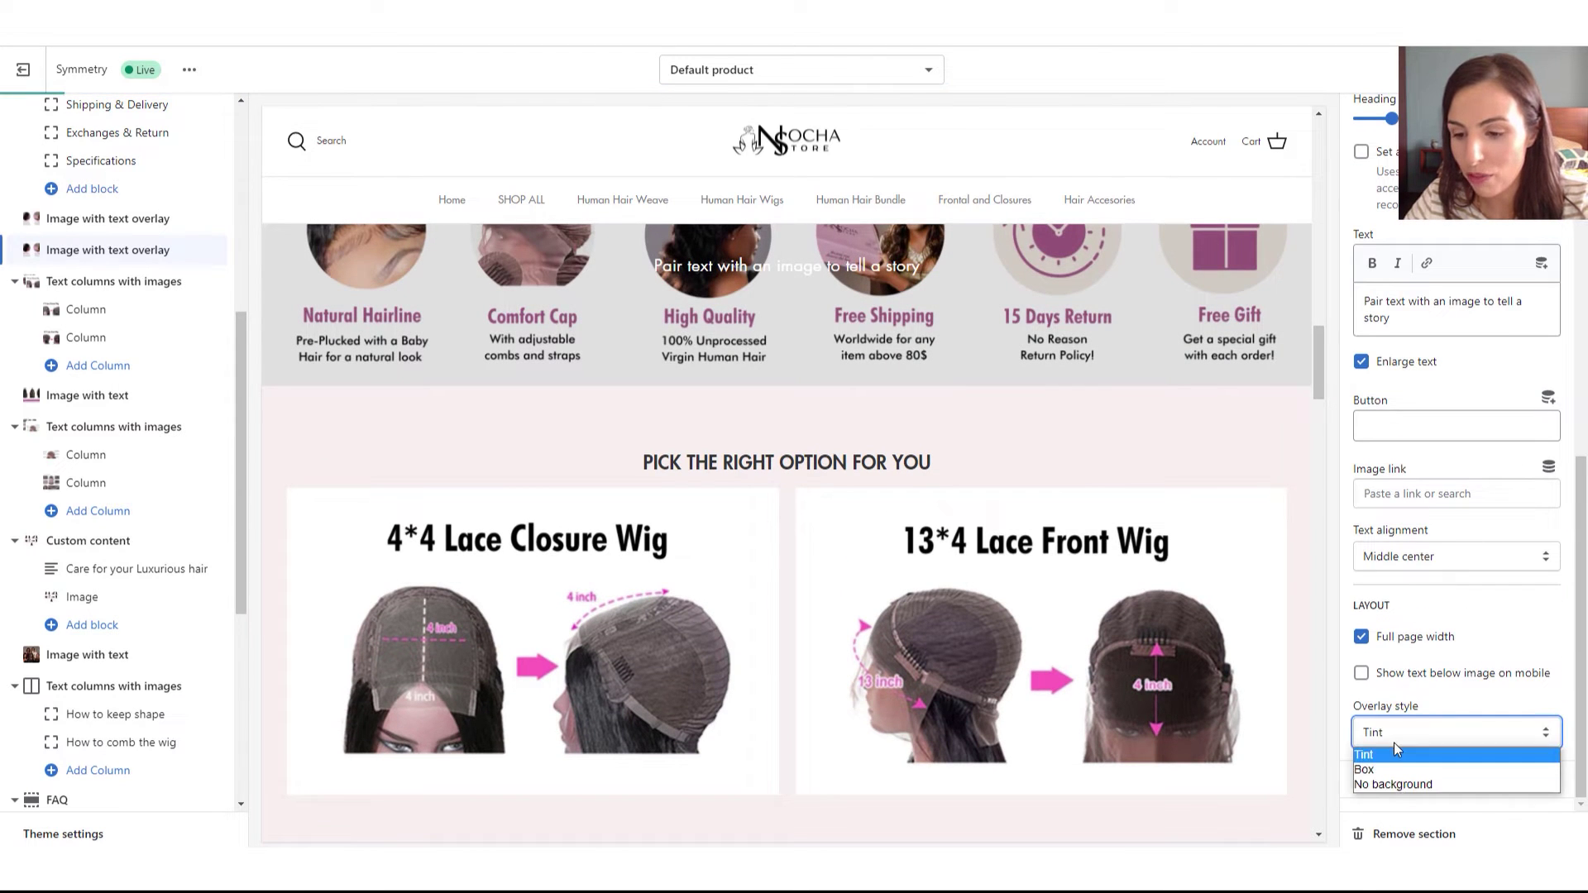
pyautogui.click(1397, 784)
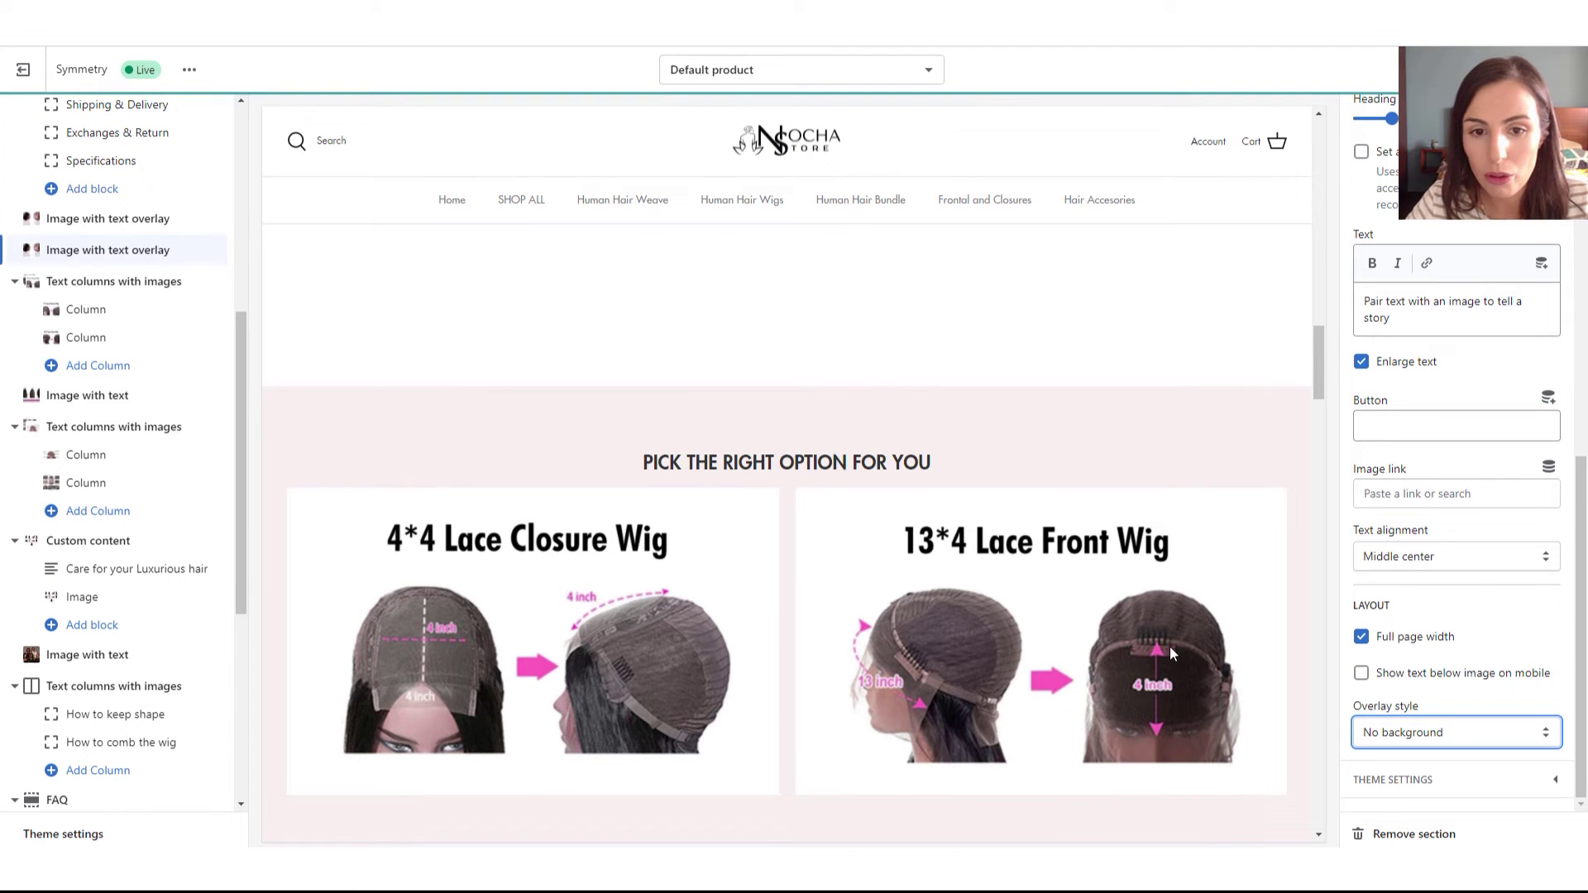
pyautogui.moveTo(1392, 319); pyautogui.dragTo(1338, 299)
pyautogui.press('BackSpace')
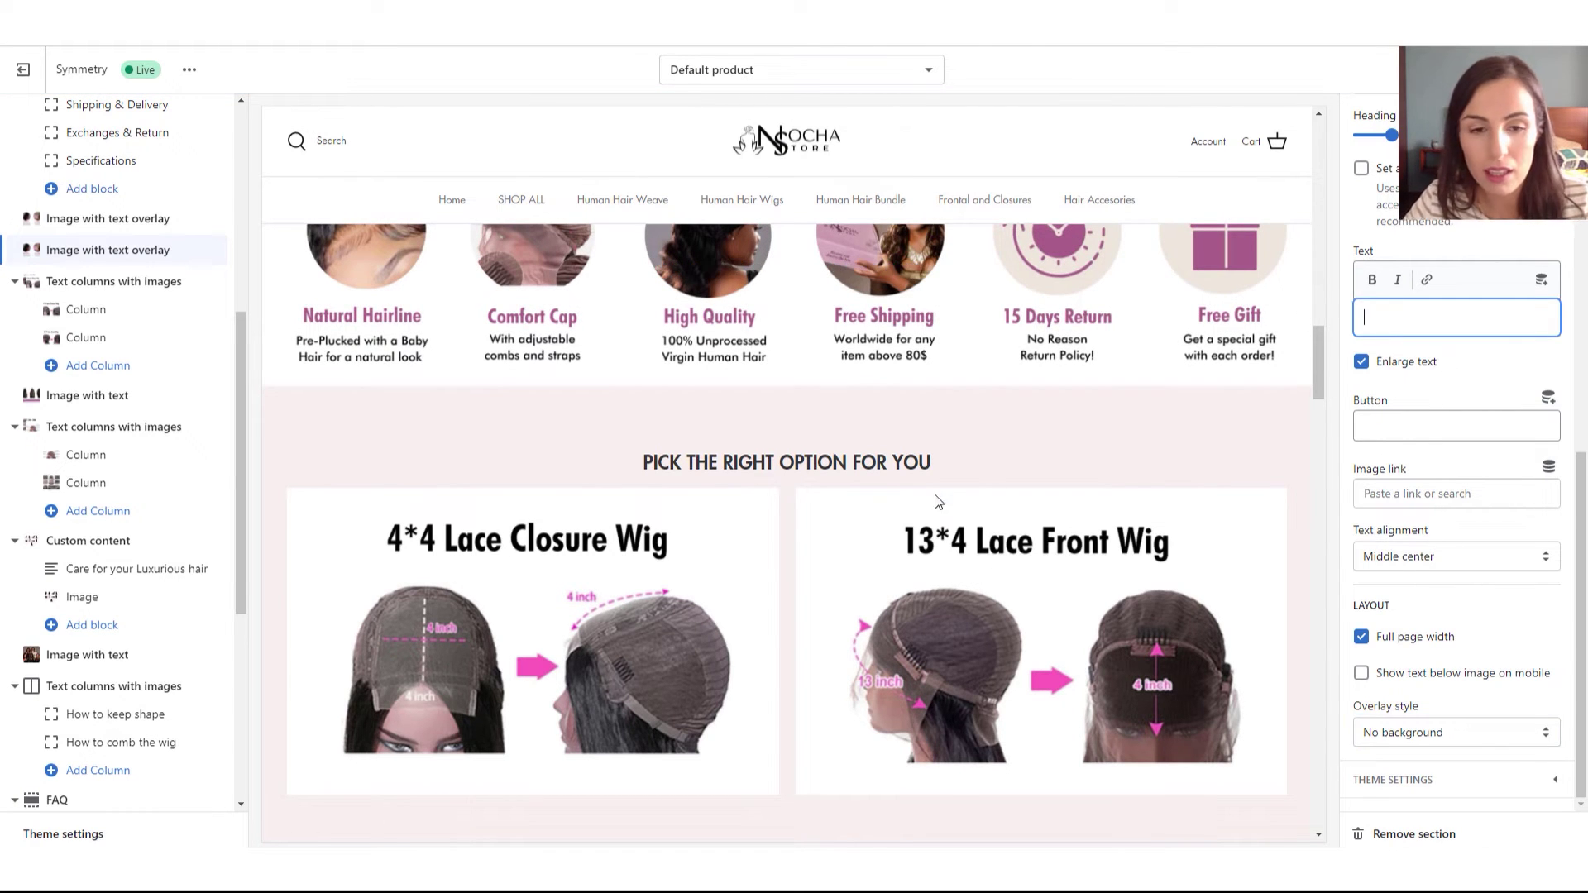
pyautogui.scroll(2, 941, 313)
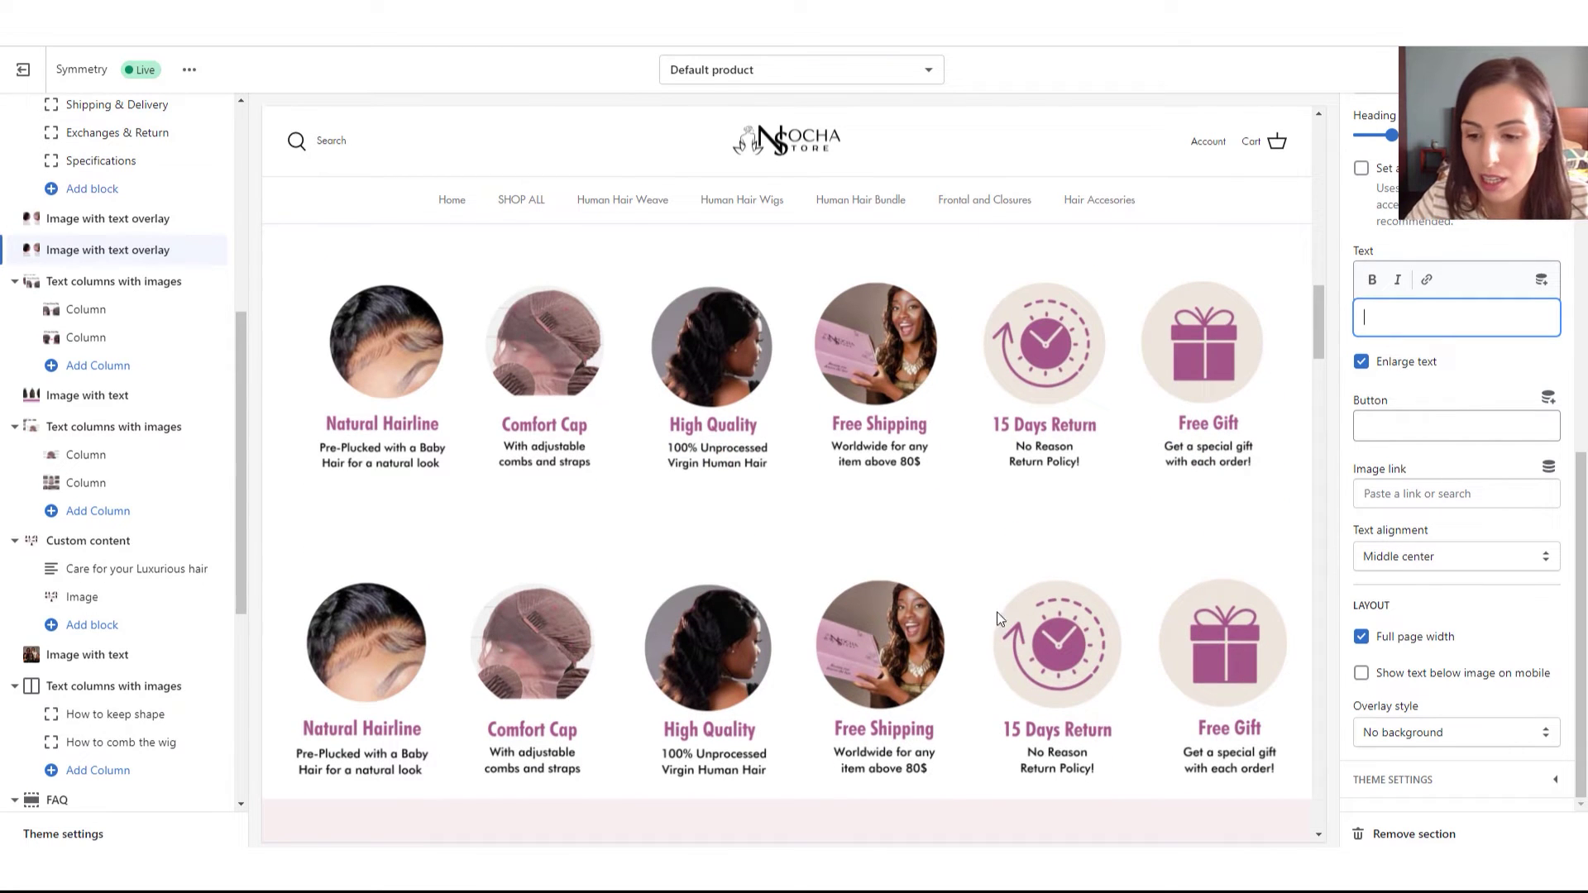
pyautogui.click(1435, 834)
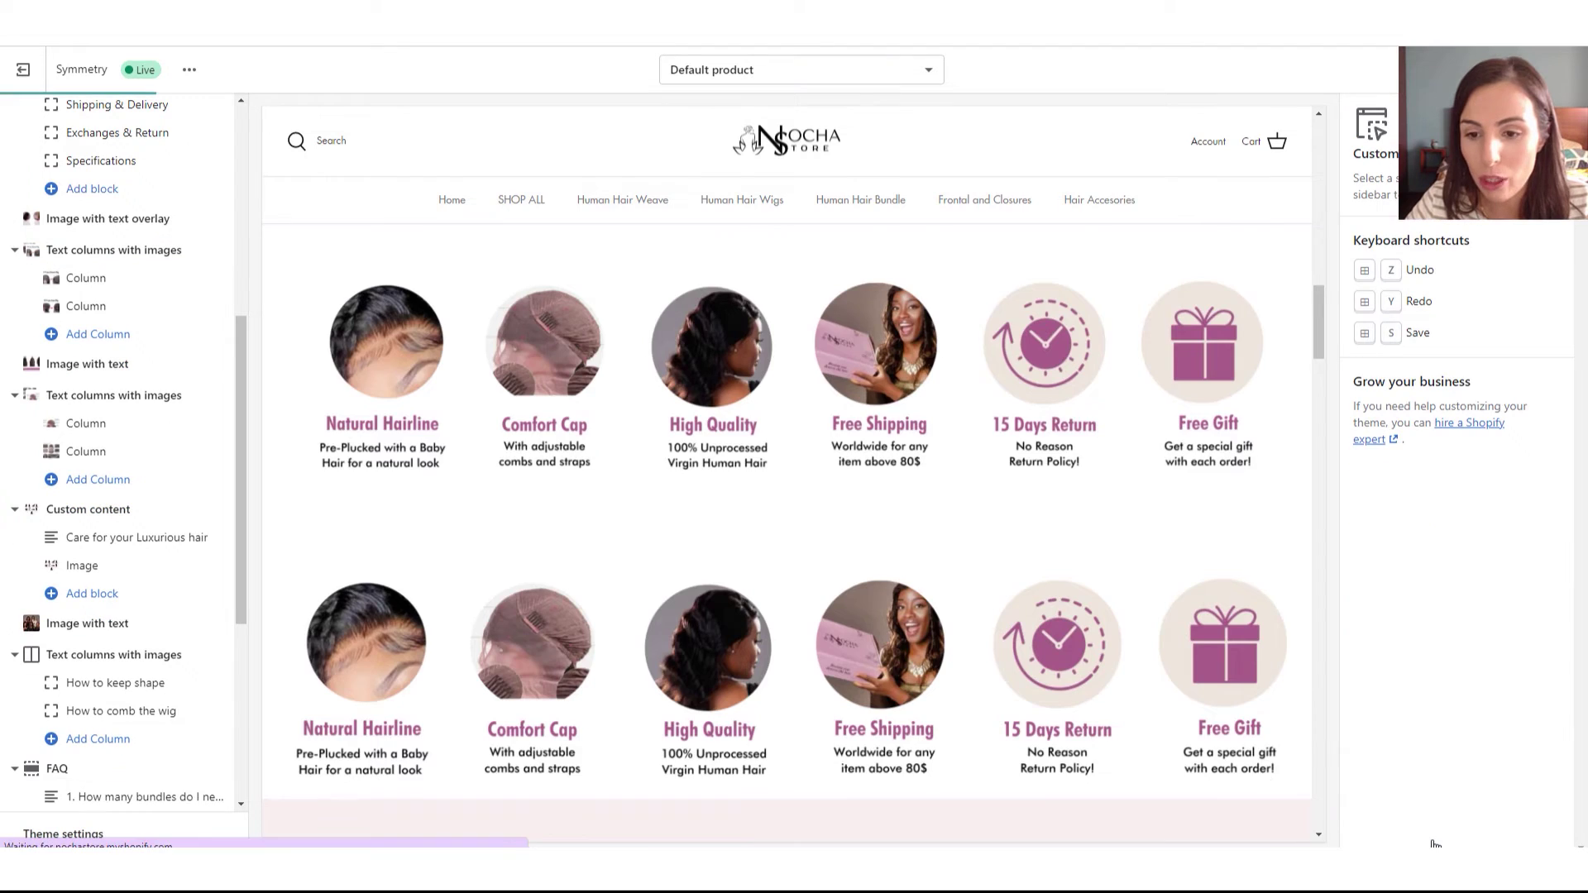
# Open the remaining overlay section and review the preview's hair length chart and Cap For Lace Front Wig diagram
pyautogui.scroll(4, 992, 430)
pyautogui.click(1121, 427)
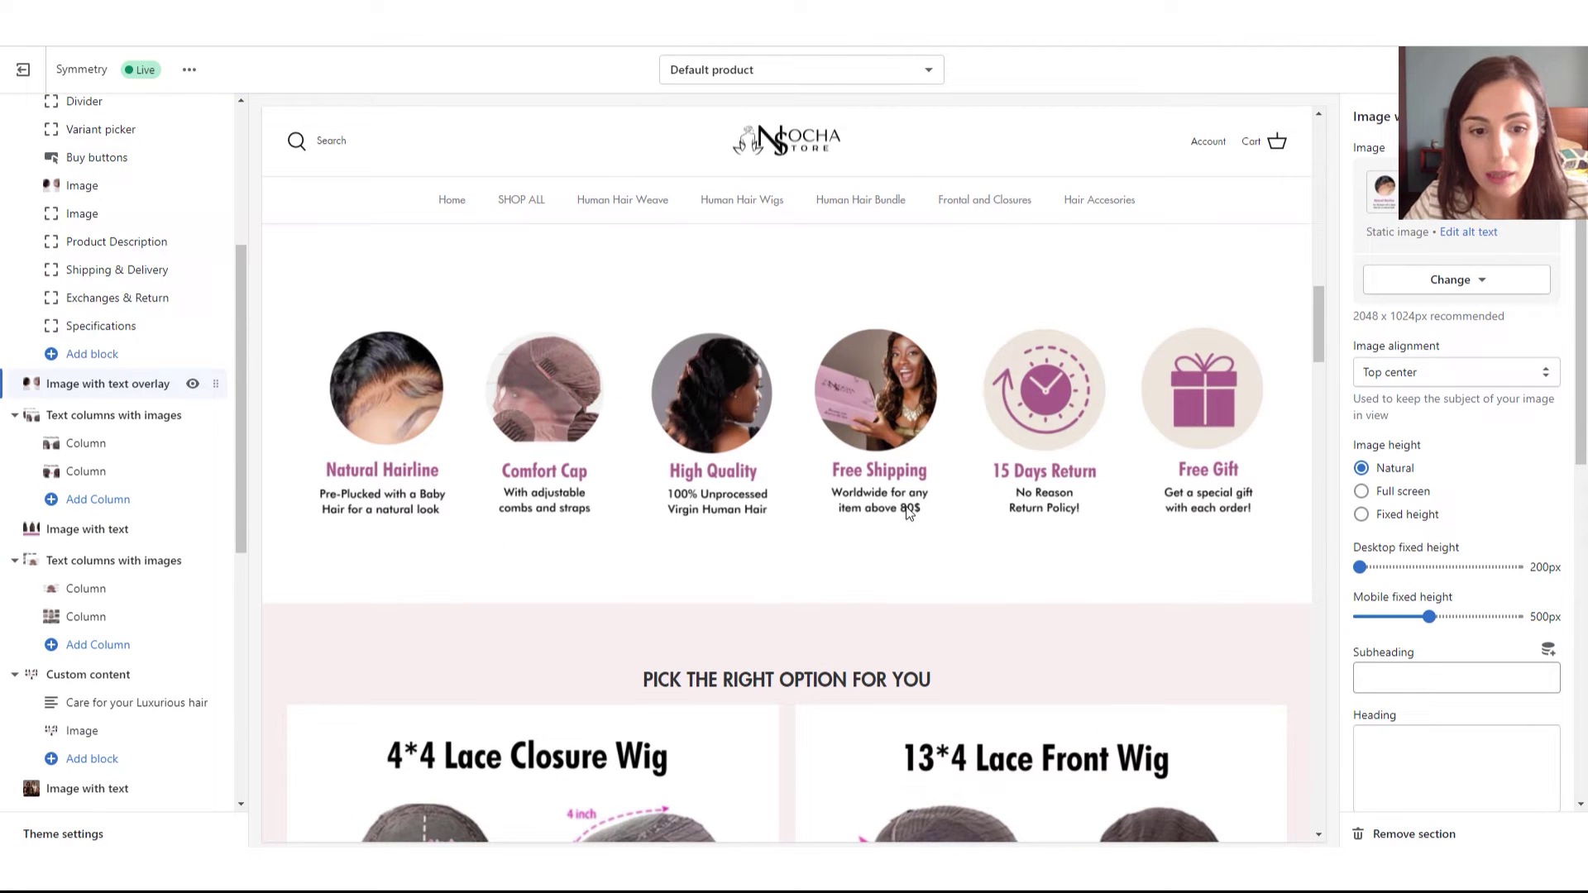
pyautogui.scroll(-3, 783, 522)
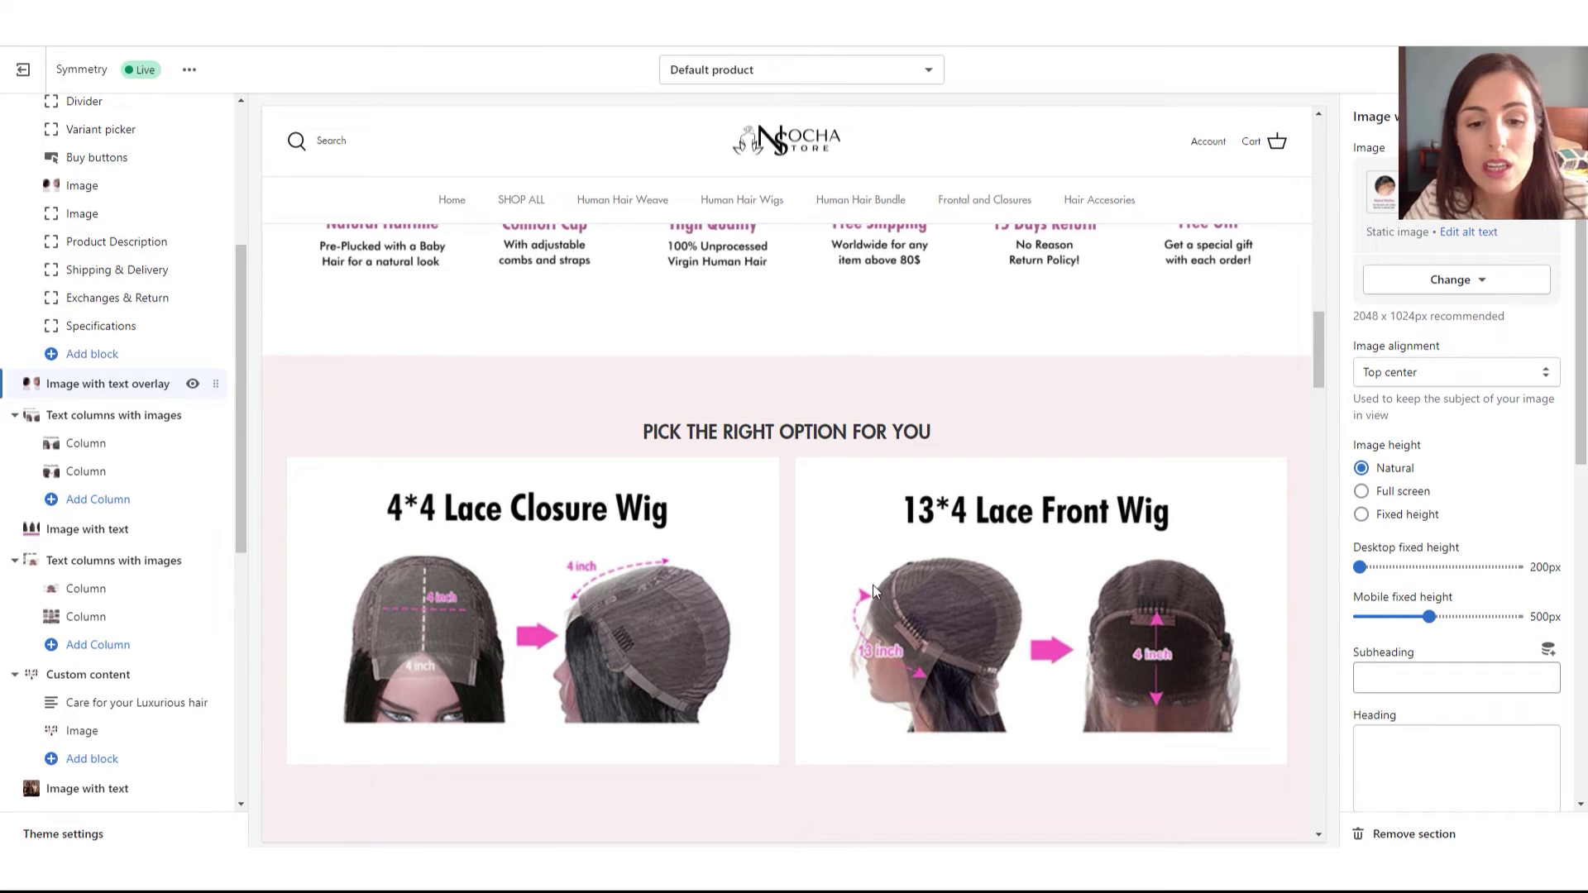
pyautogui.scroll(-2, 694, 545)
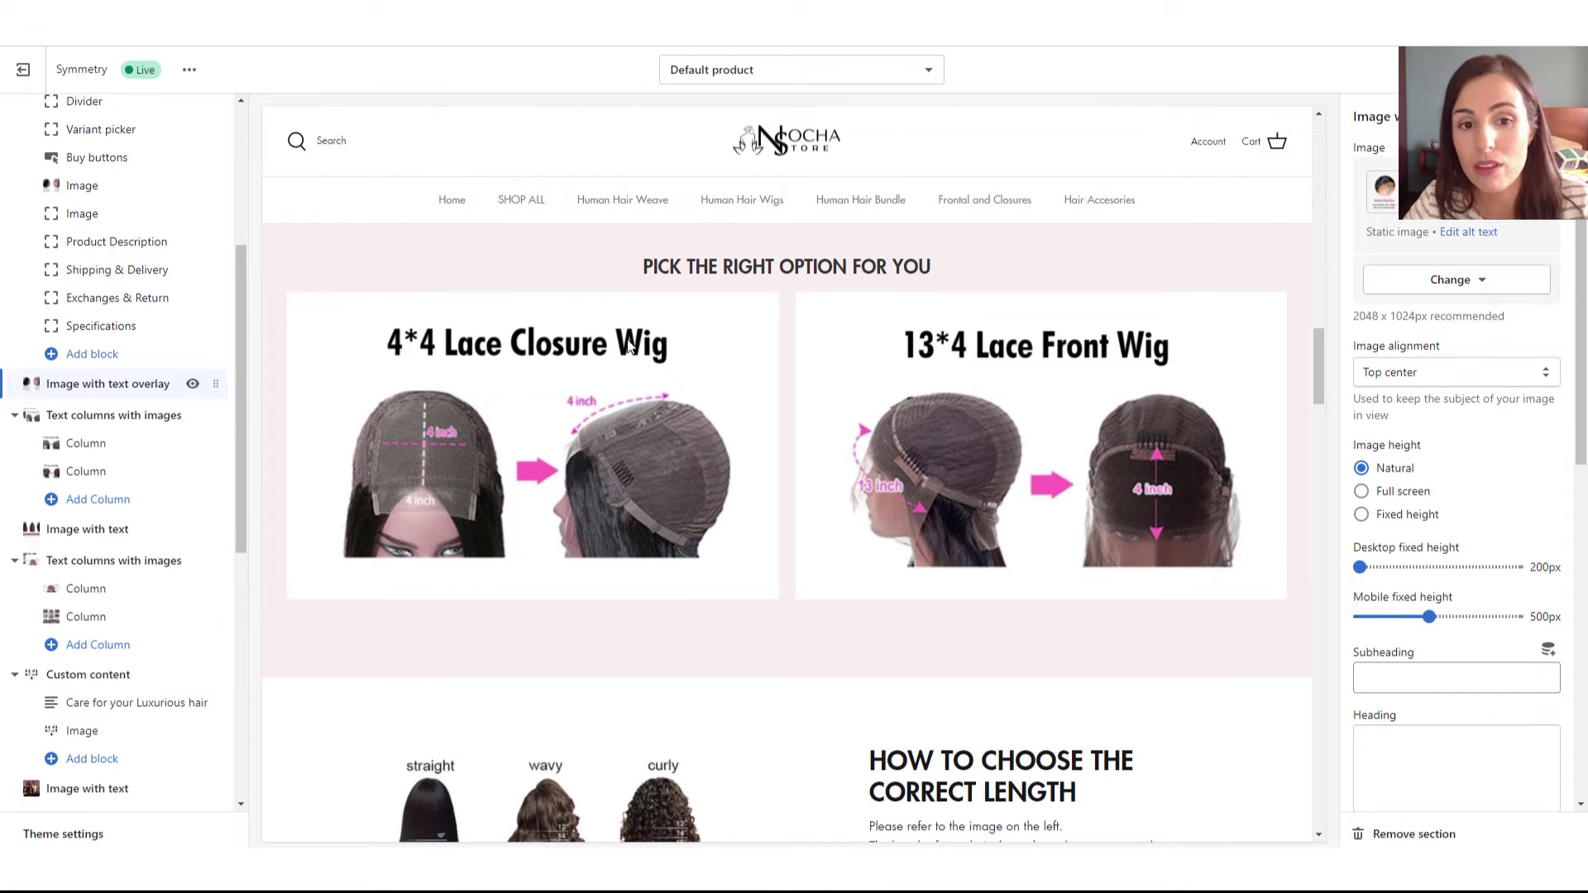
pyautogui.scroll(-3, 784, 465)
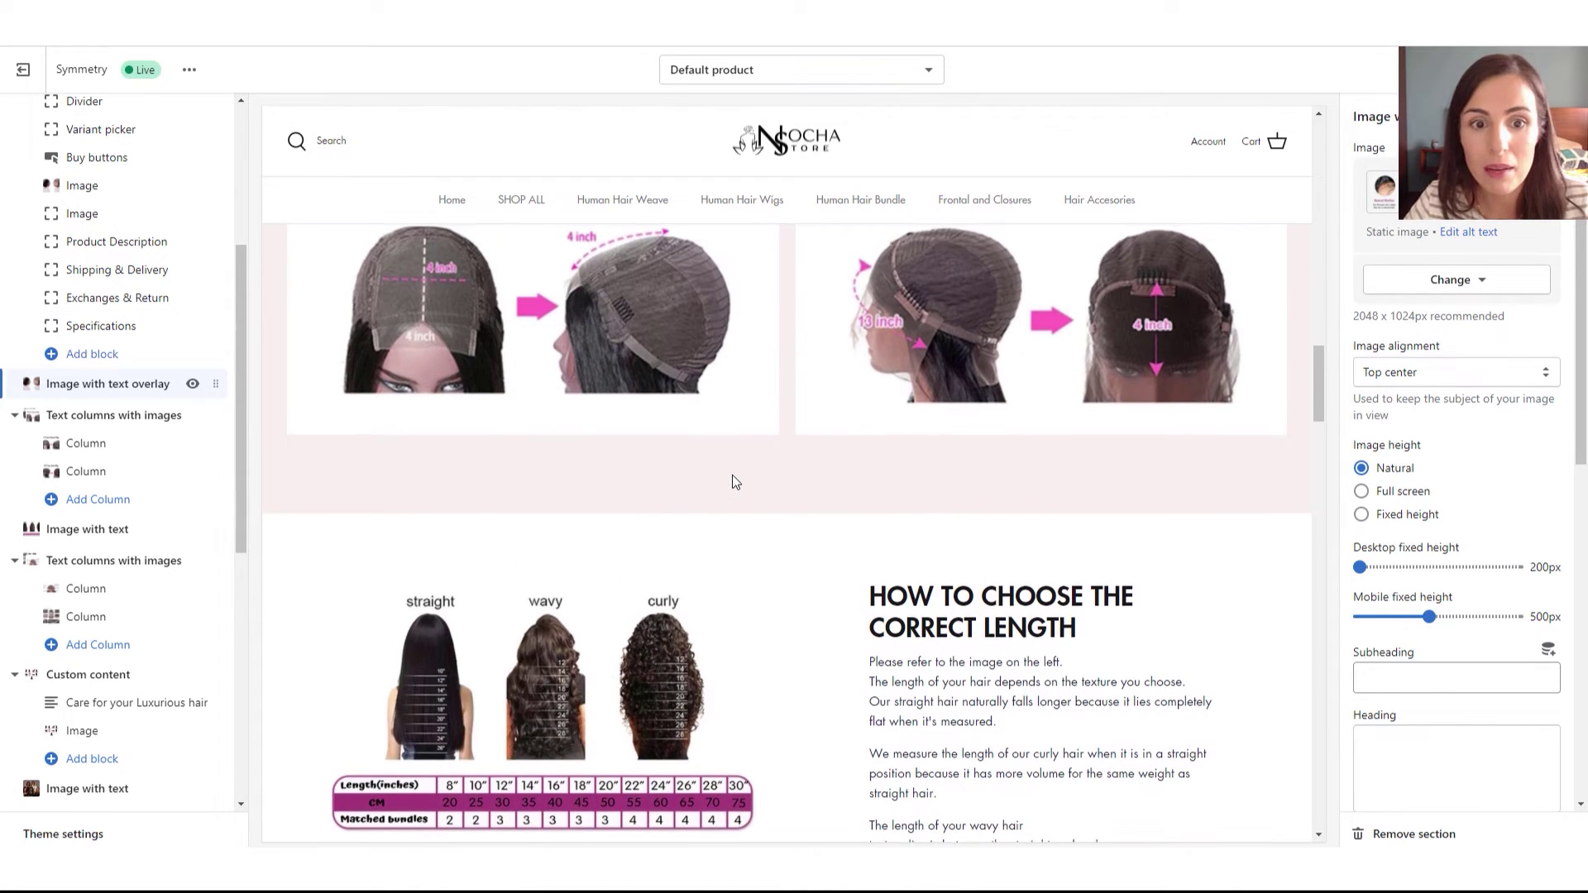
pyautogui.scroll(3, 730, 427)
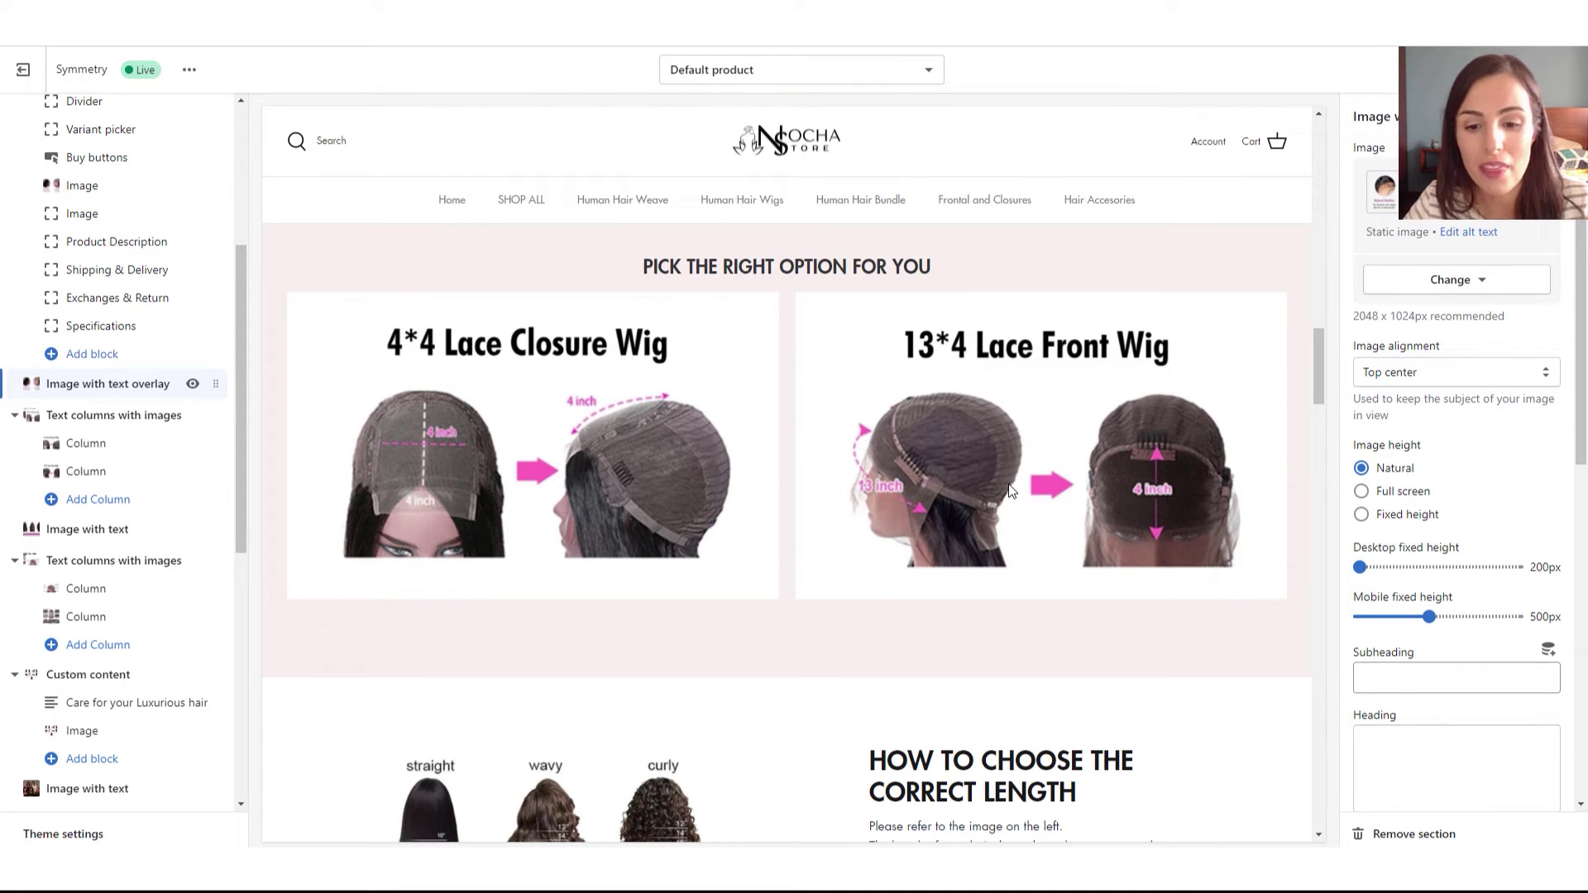
pyautogui.scroll(-5, 1011, 492)
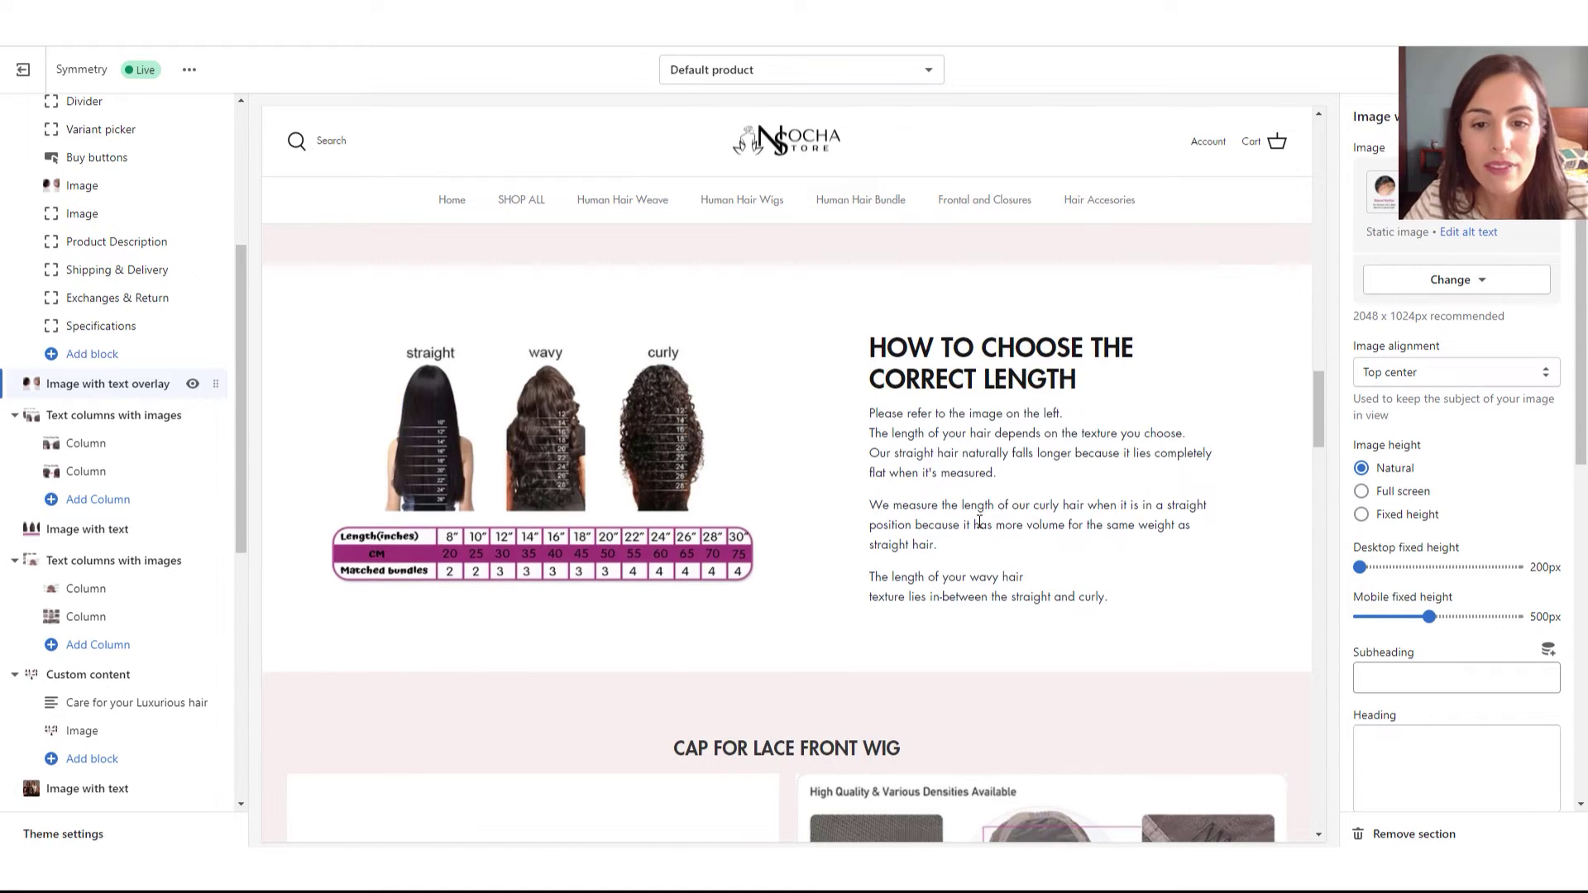
pyautogui.scroll(2, 985, 540)
pyautogui.scroll(-1, 984, 538)
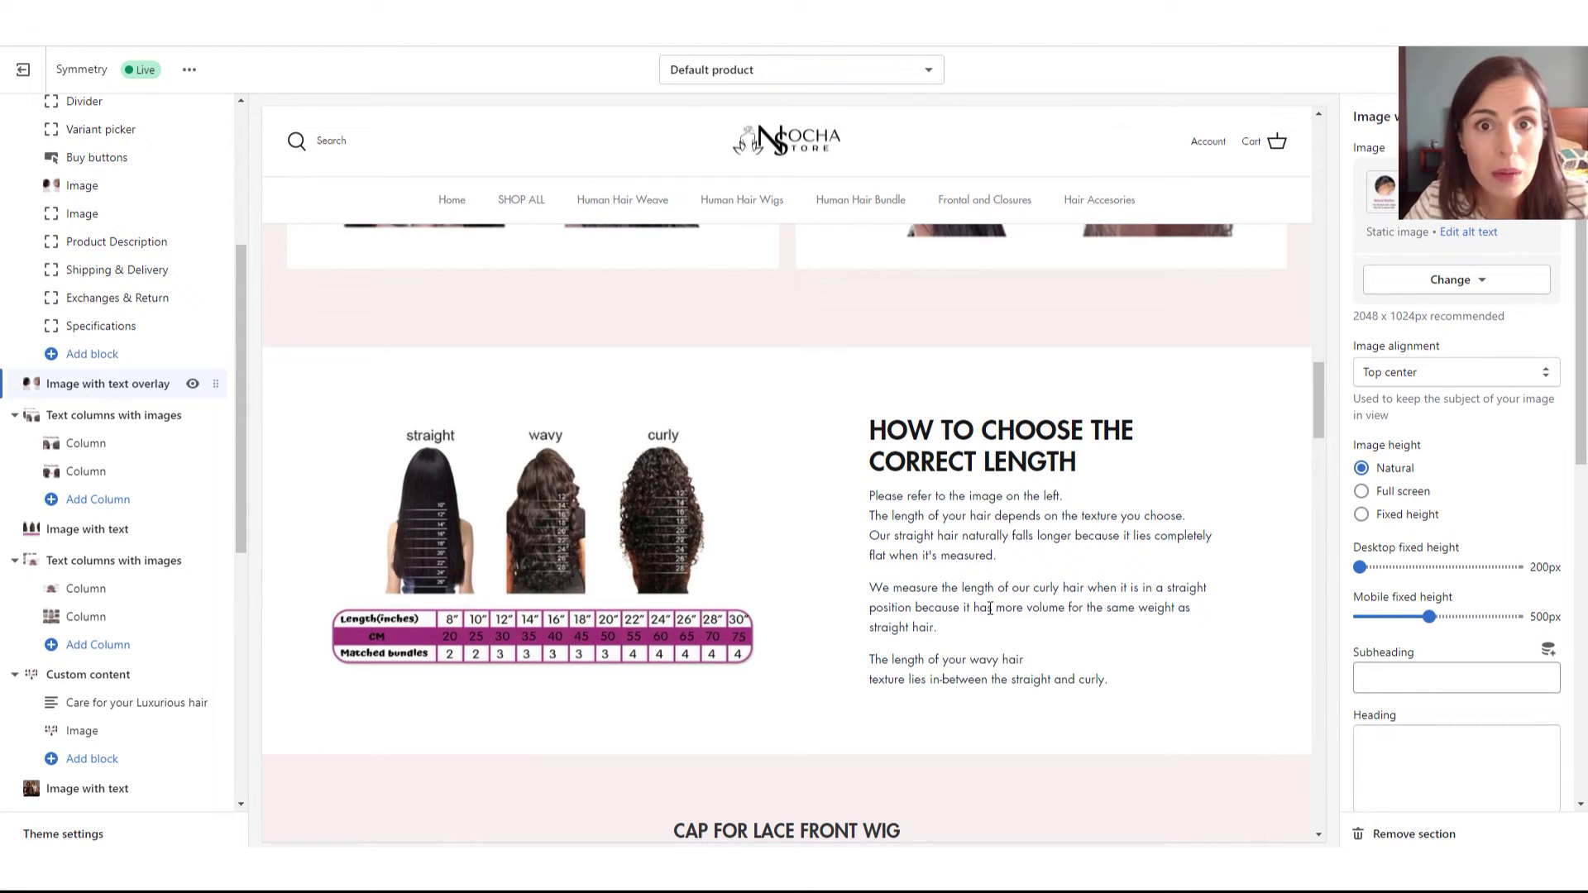
pyautogui.scroll(-6, 974, 612)
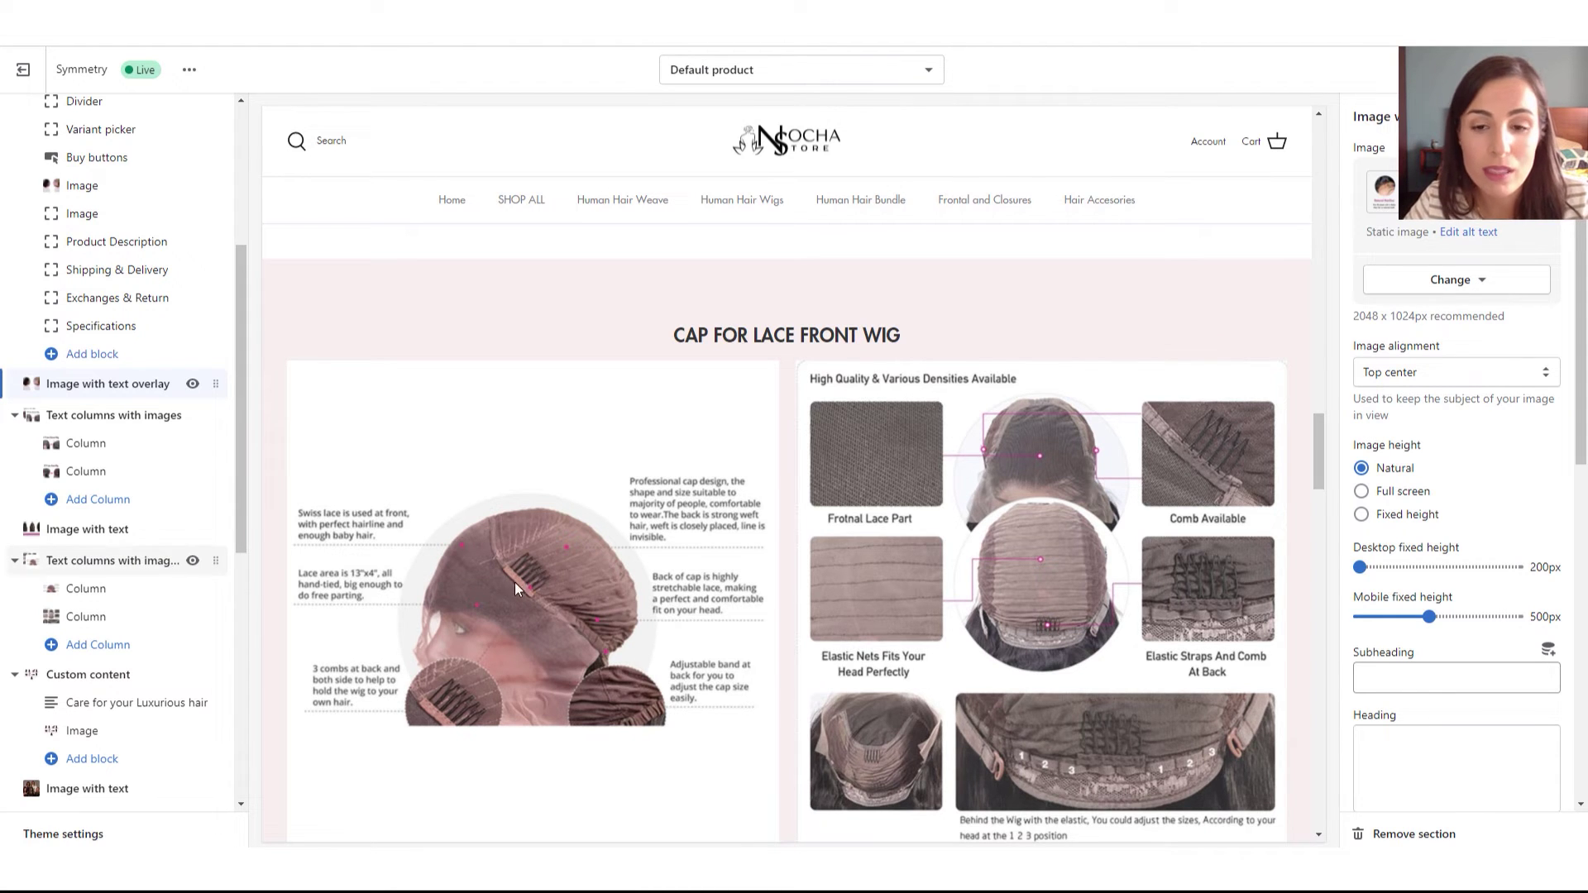
pyautogui.scroll(3, 857, 586)
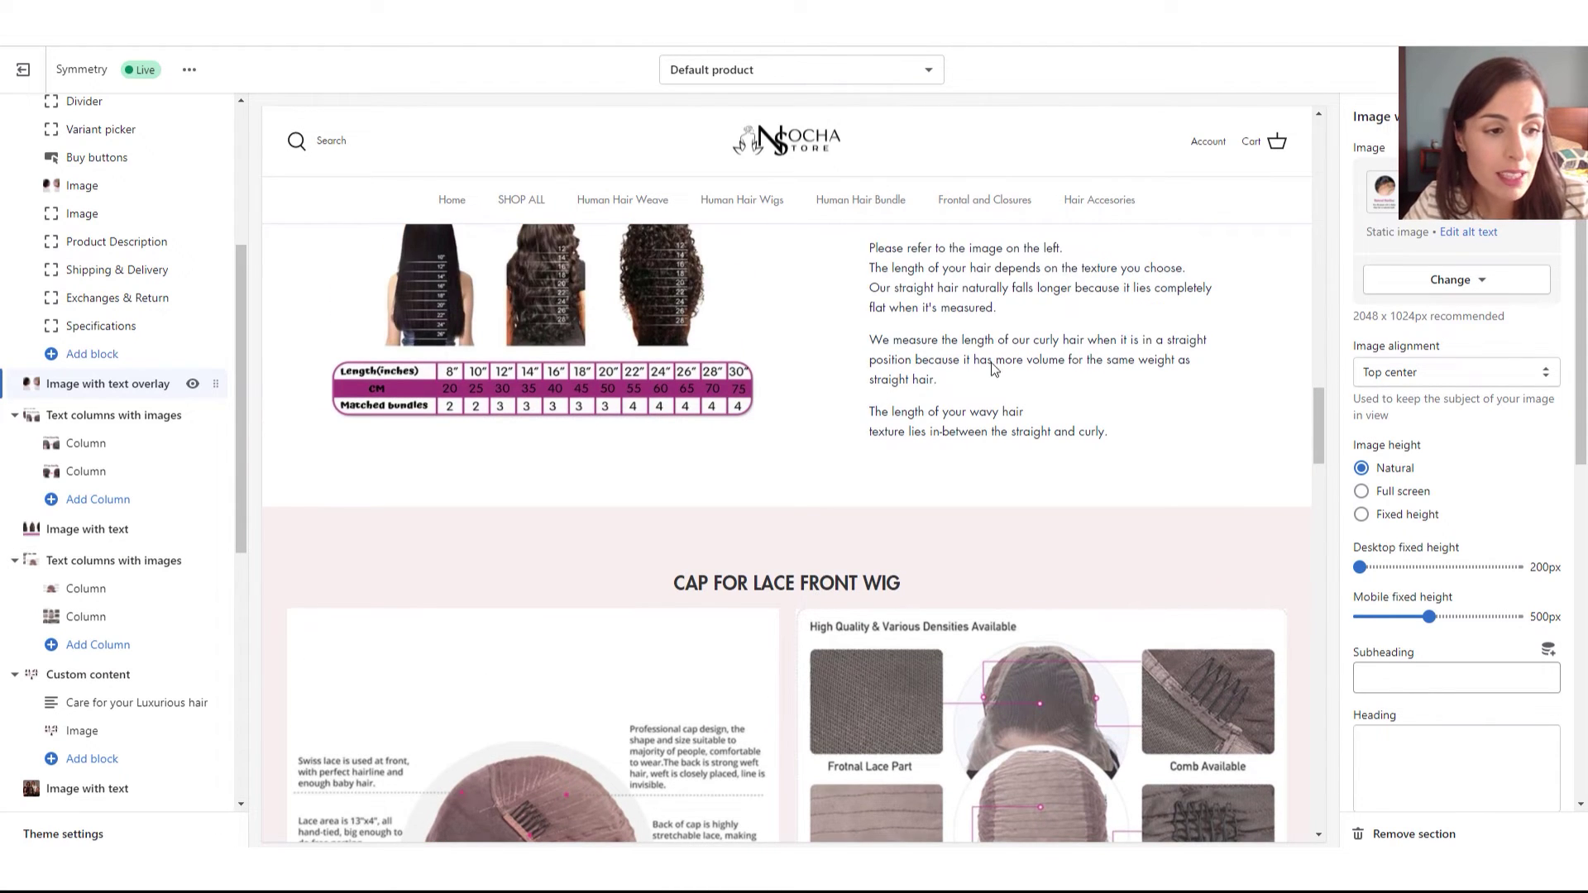
# Open the How To choose the correct Length section settings and scroll the preview down
pyautogui.click(96, 532)
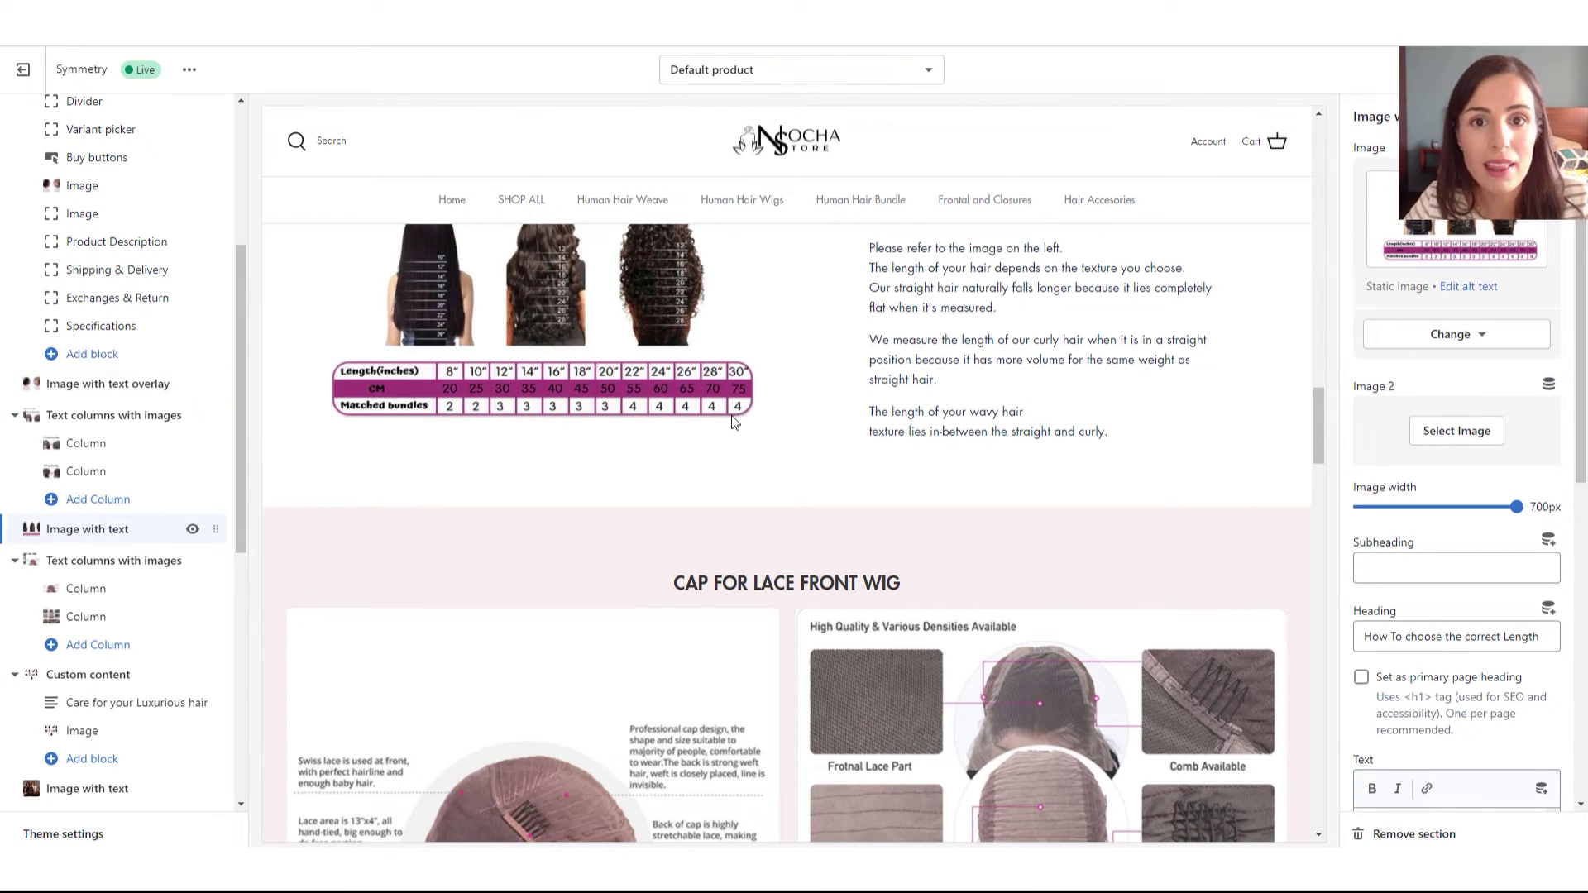
pyautogui.scroll(2, 827, 422)
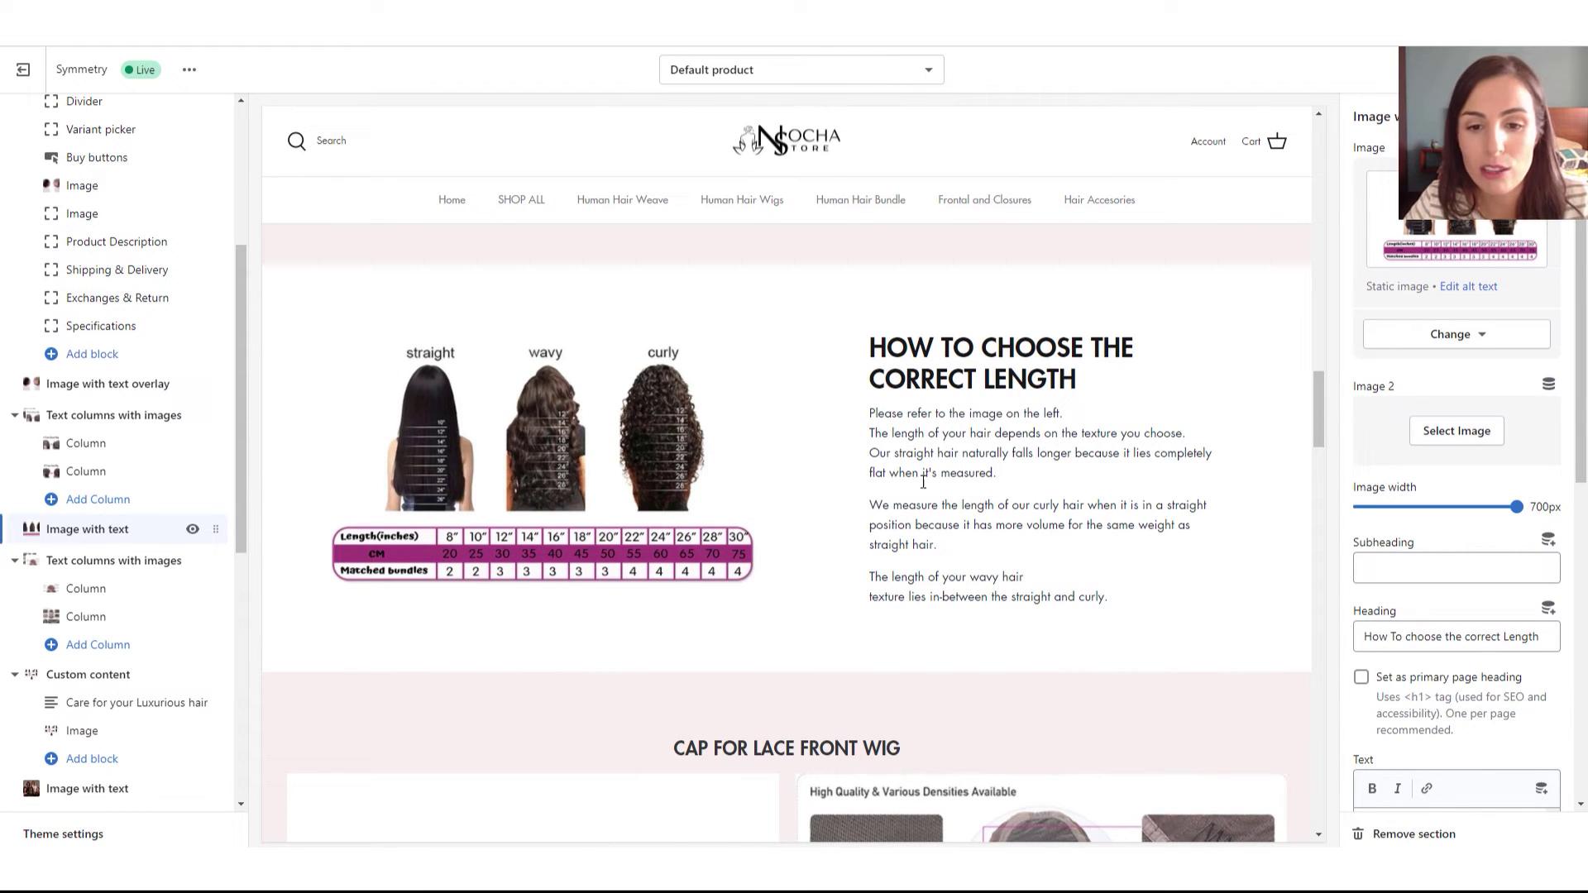
pyautogui.scroll(-10, 879, 453)
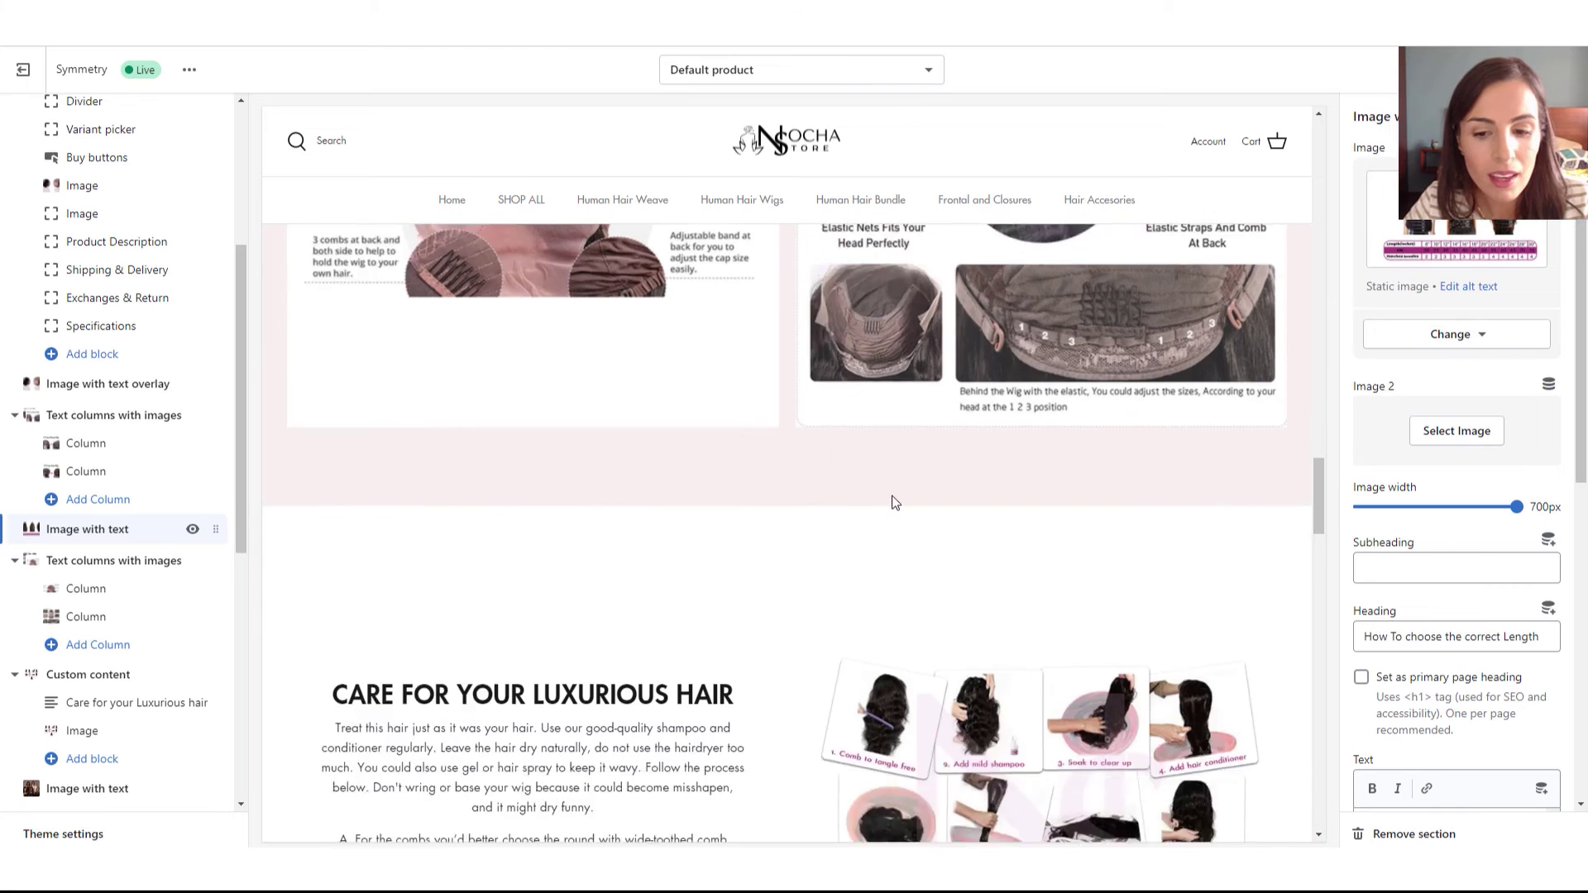
pyautogui.scroll(-5, 900, 507)
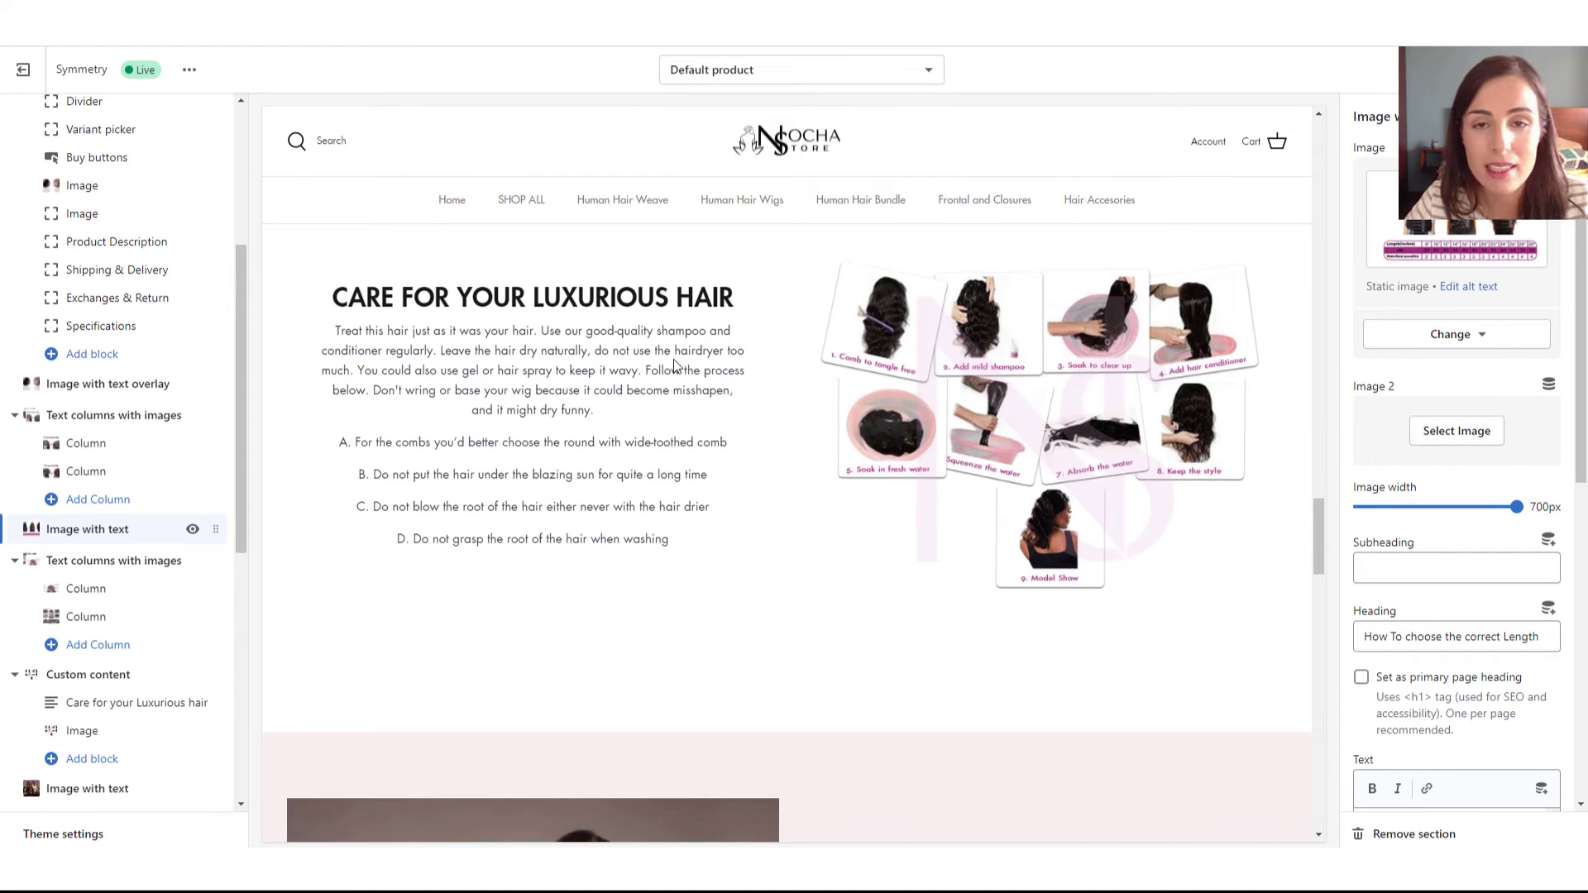
pyautogui.scroll(-7, 1173, 539)
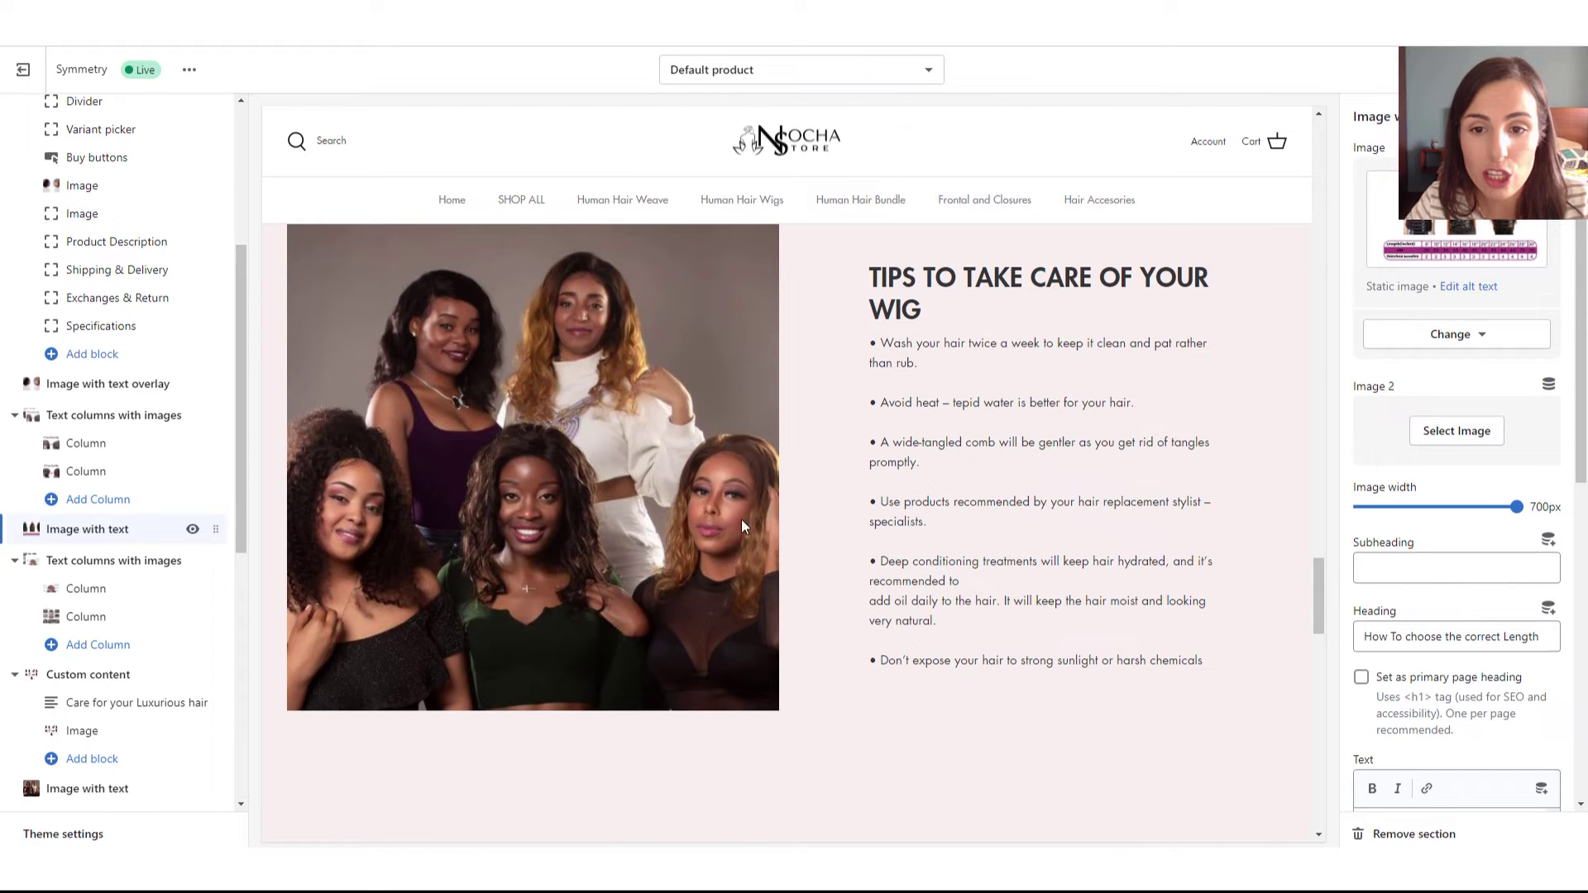
pyautogui.scroll(-1, 984, 537)
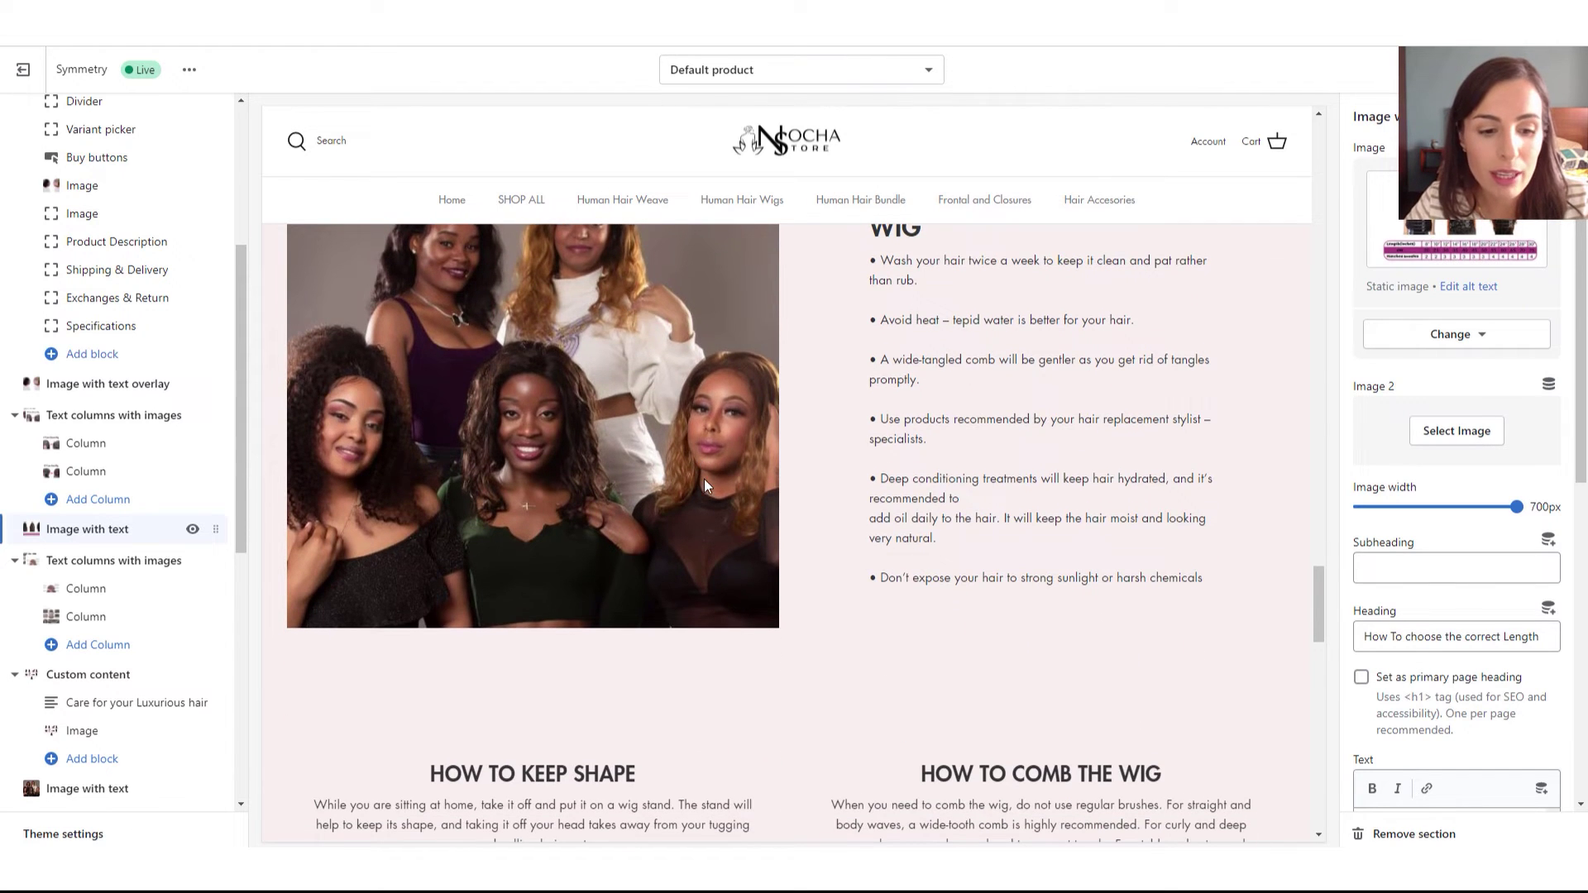
# Reach the FAQ in the preview, try its search field, and scroll the sidebar to Add section
pyautogui.scroll(-3, 704, 480)
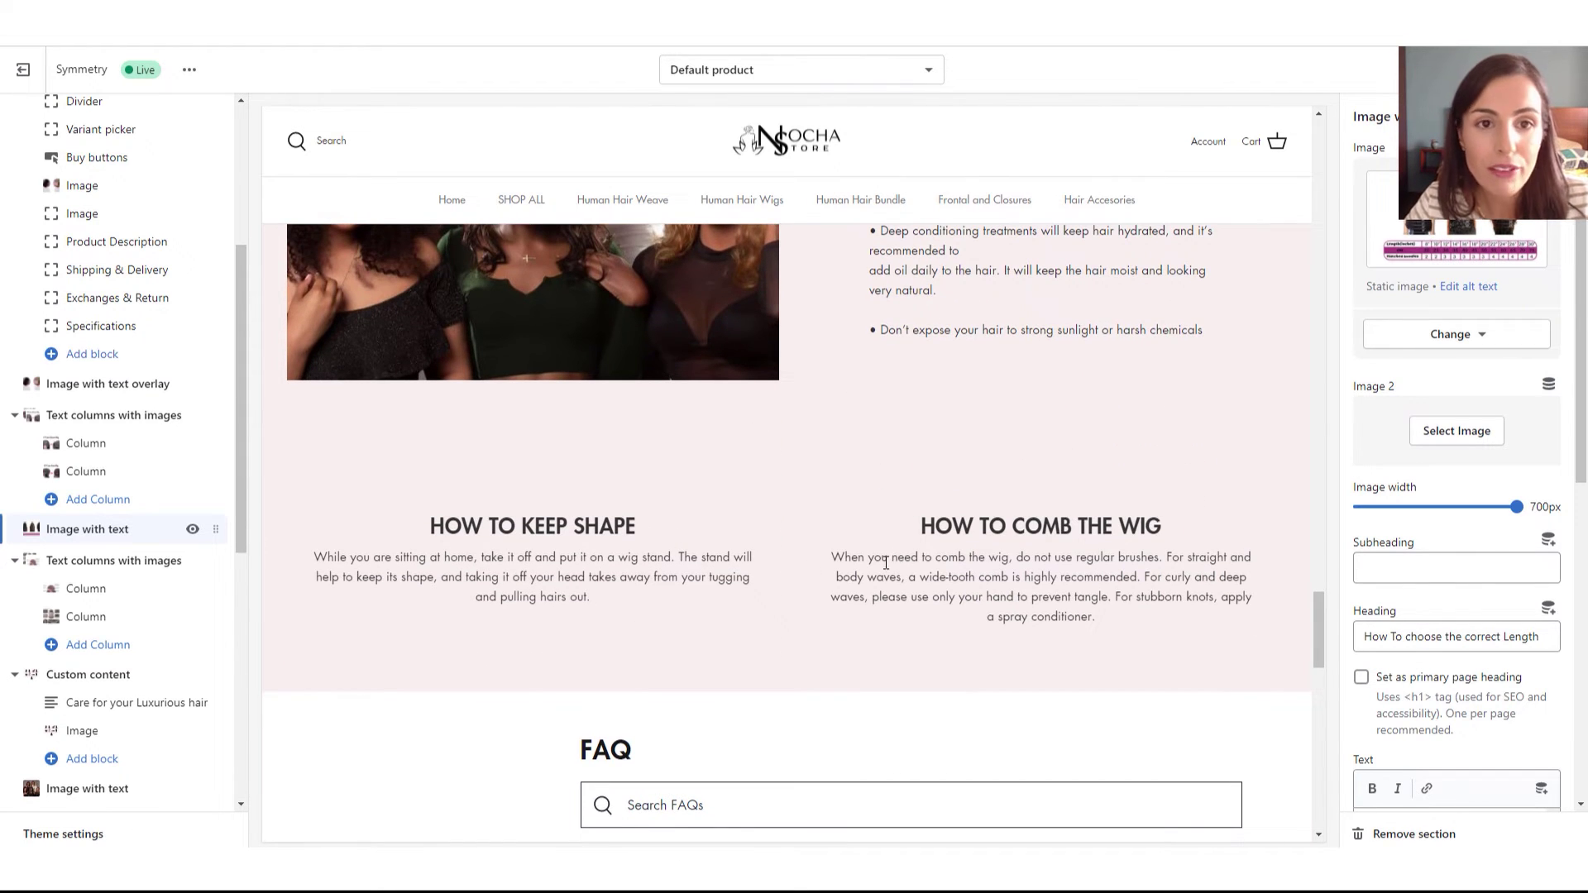
pyautogui.scroll(-6, 890, 559)
pyautogui.click(678, 309)
pyautogui.moveTo(242, 495); pyautogui.dragTo(242, 739)
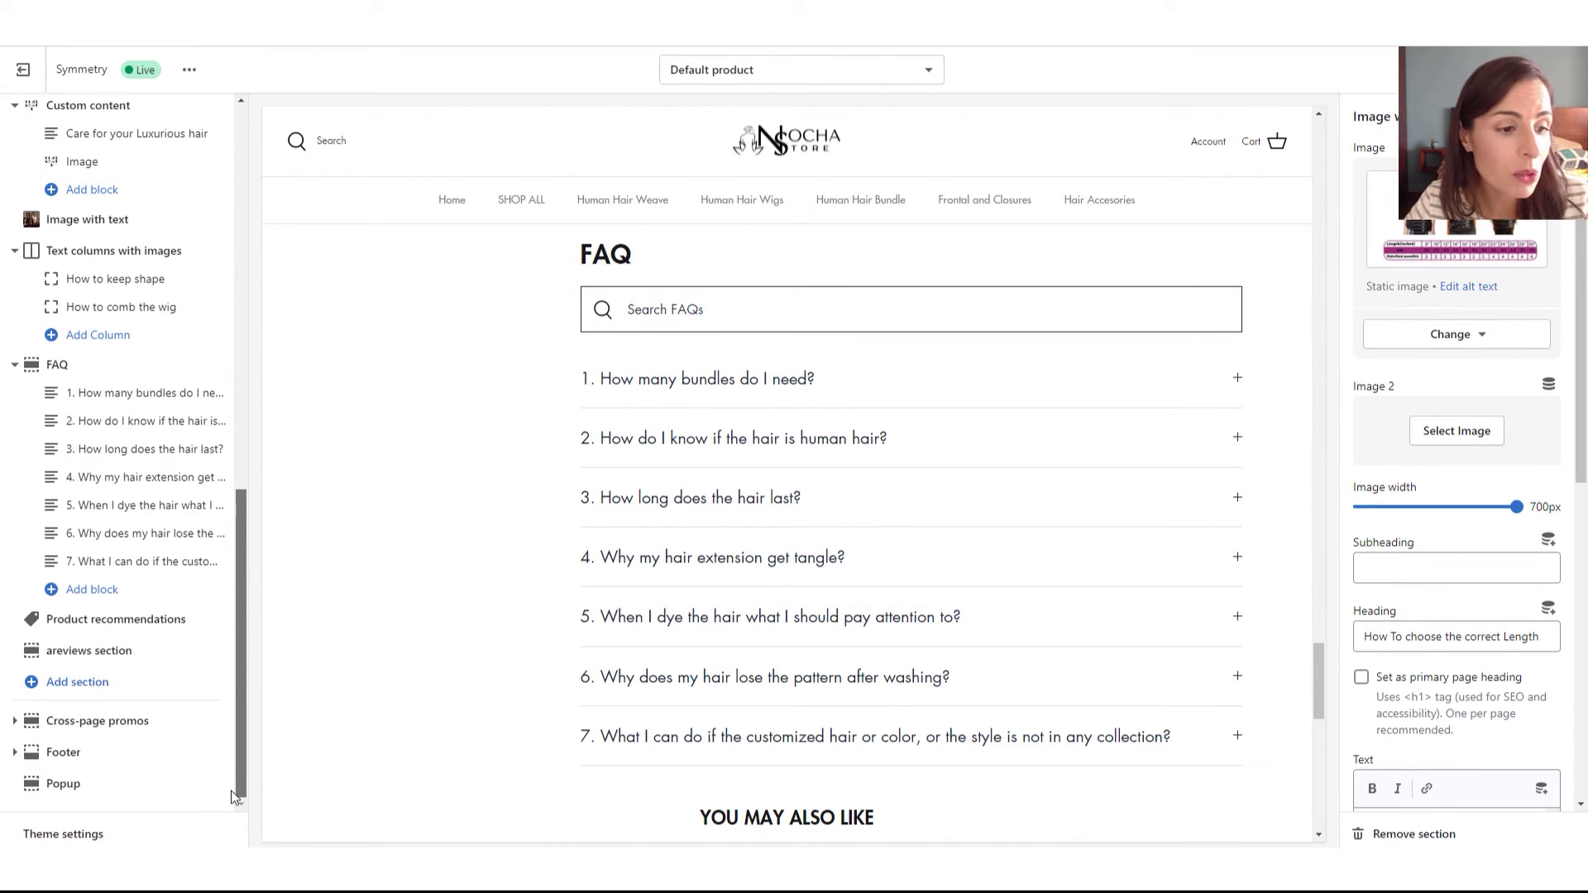
# Browse the full Add section list of section types, then close it without adding anything
pyautogui.click(91, 683)
pyautogui.click(81, 589)
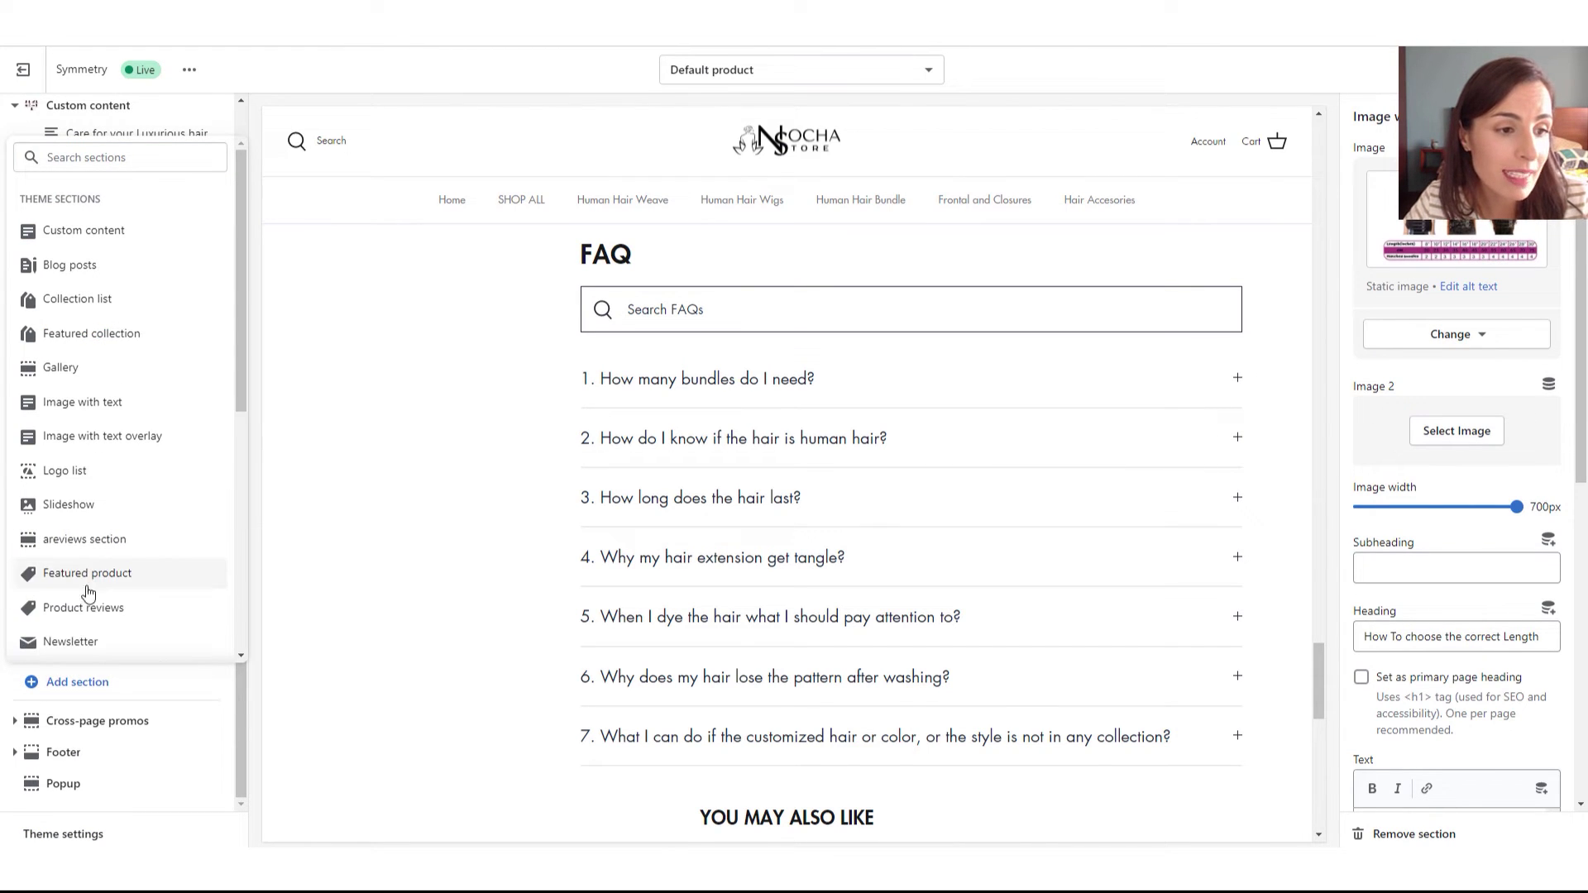
pyautogui.moveTo(242, 382); pyautogui.dragTo(245, 590)
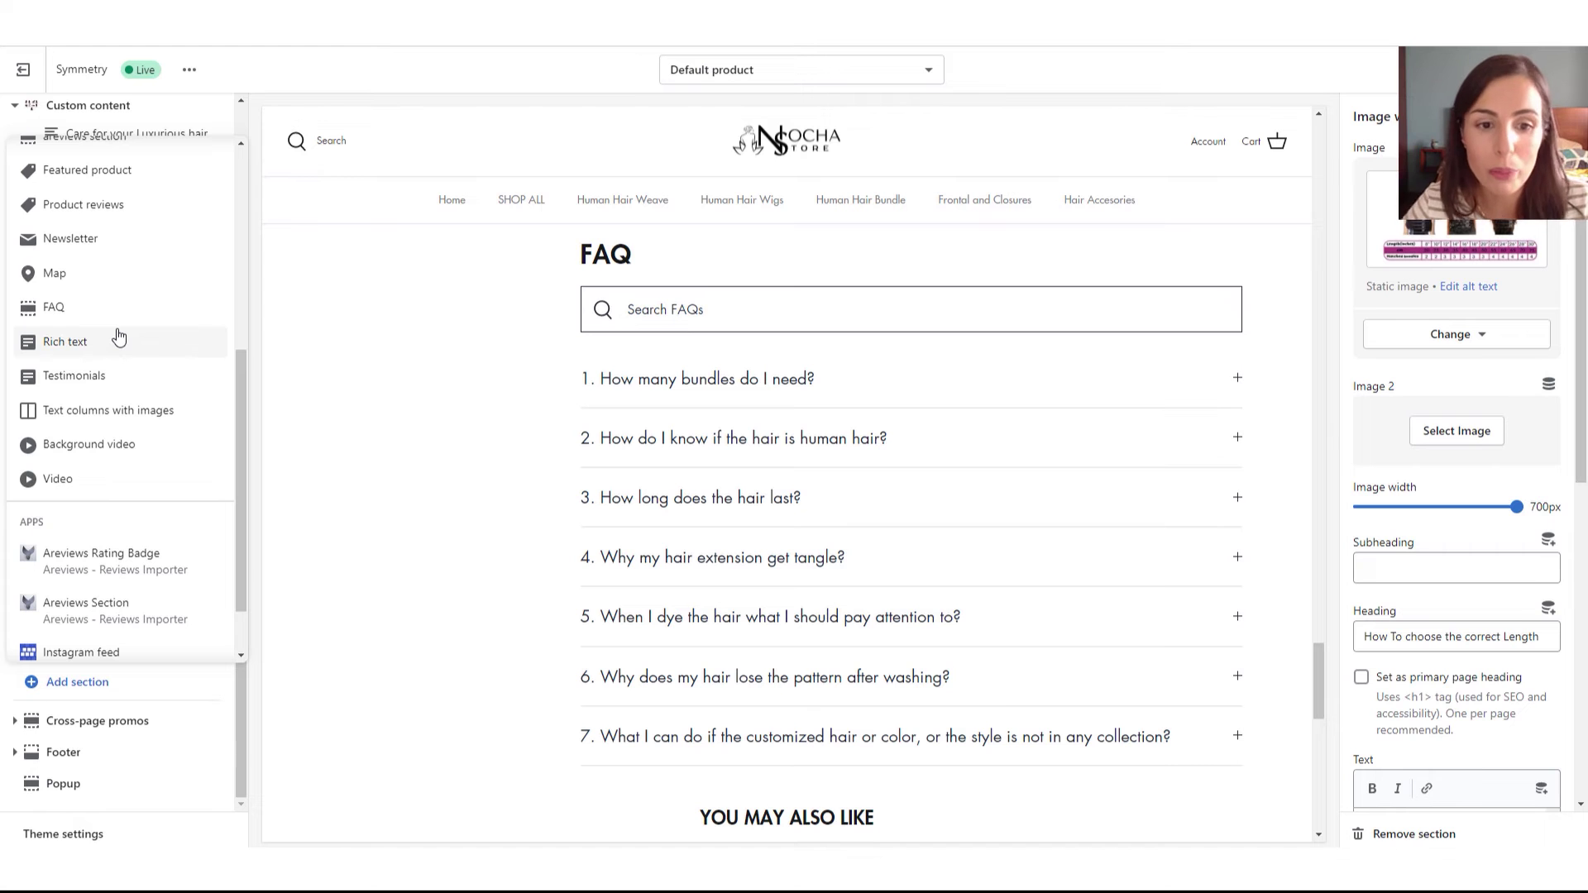
pyautogui.click(346, 489)
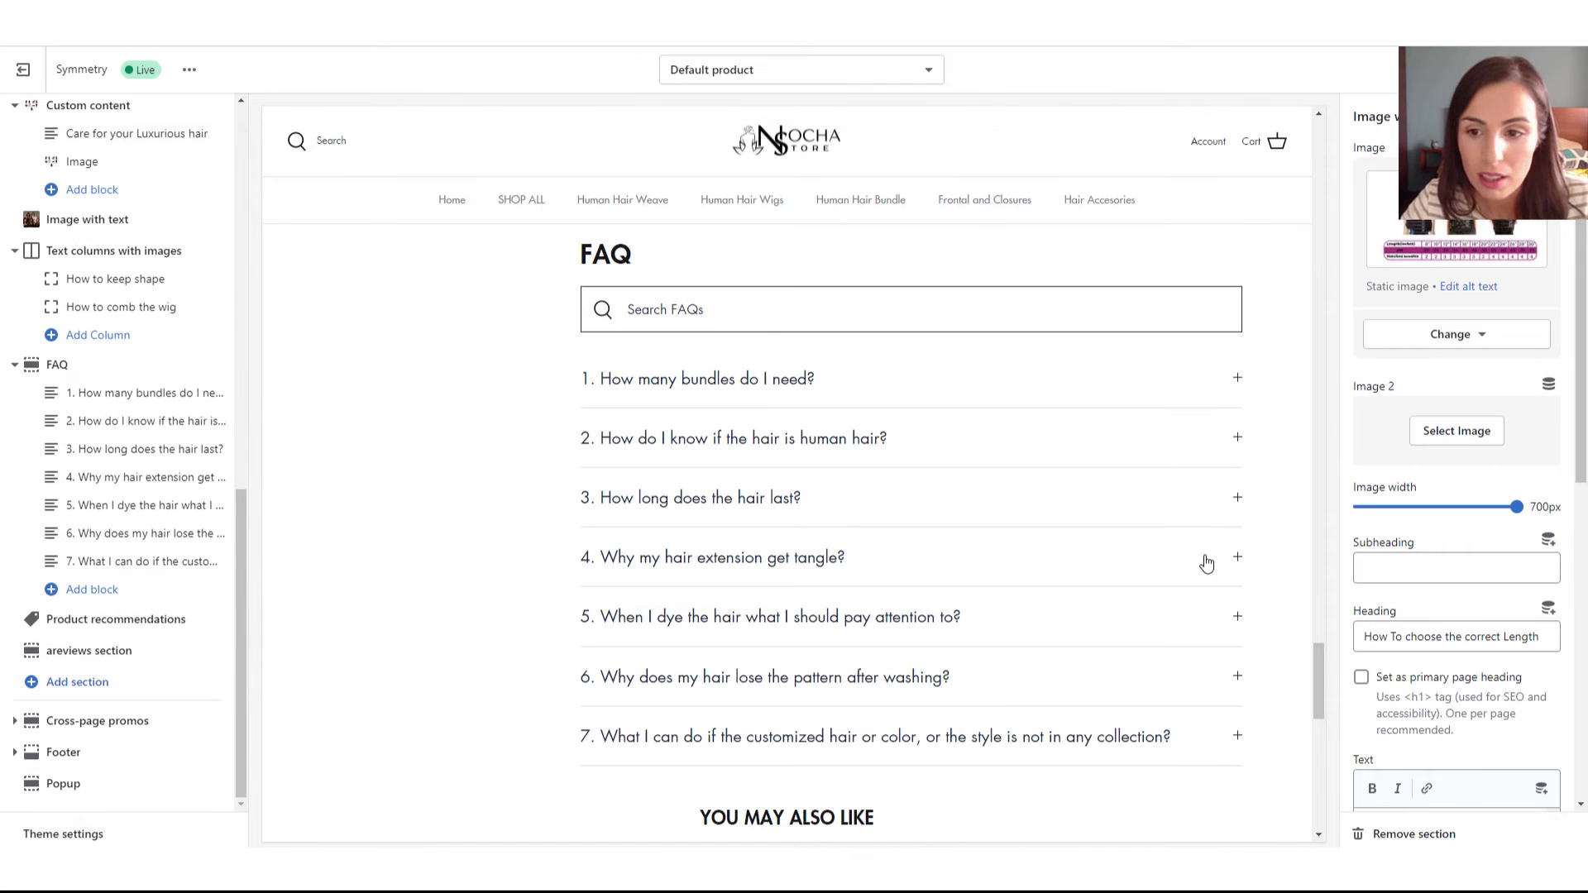
pyautogui.scroll(10, 1305, 549)
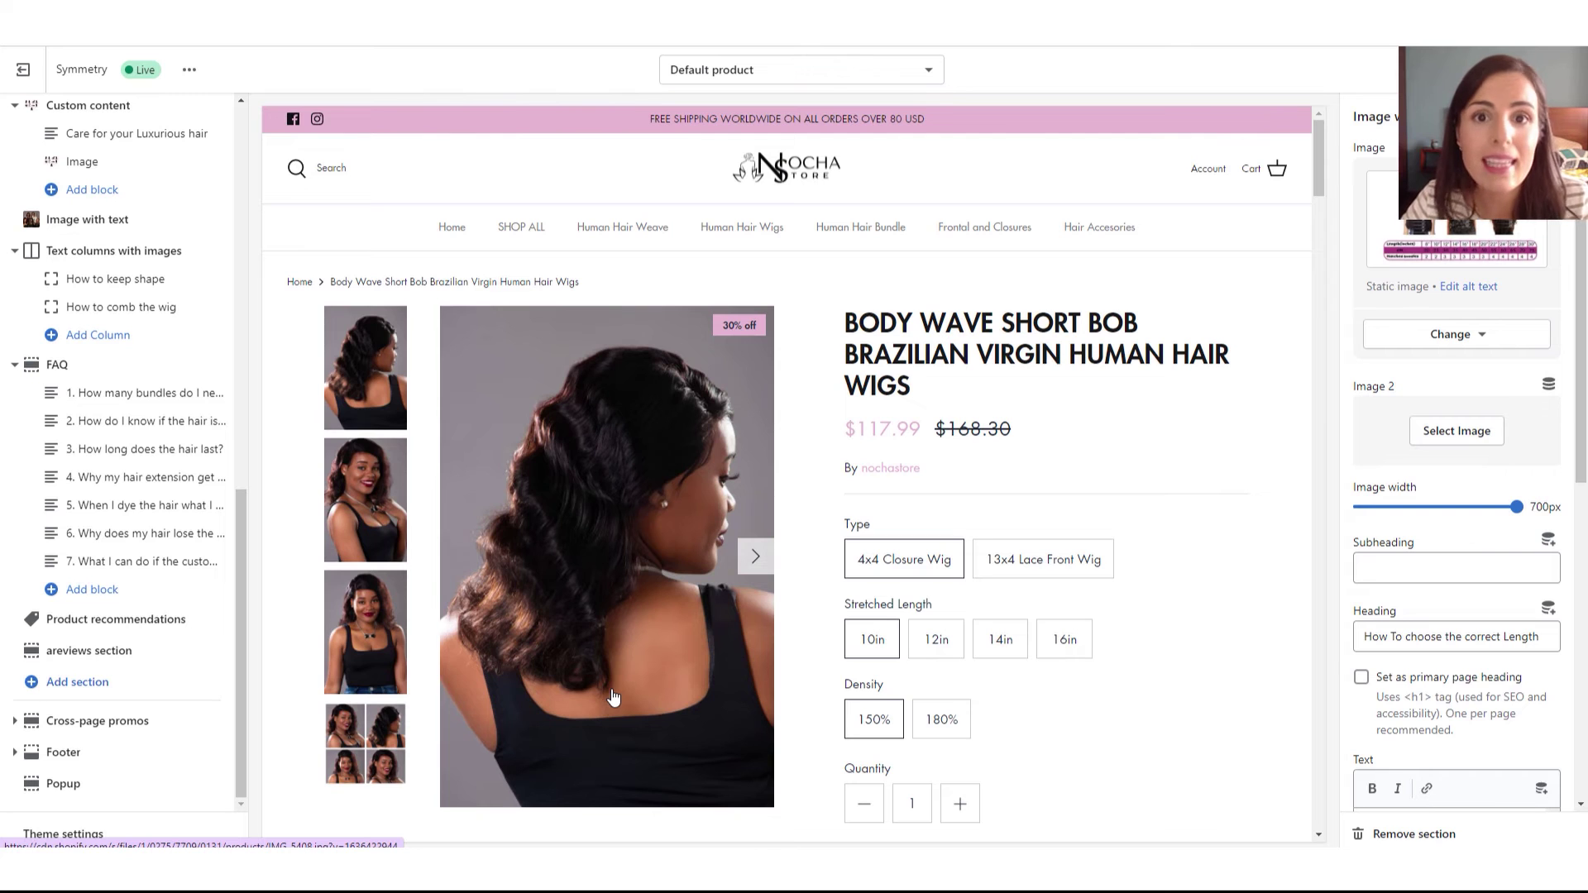
# Start a new Products template via Create template, cancel it, and exit the theme editor
pyautogui.click(852, 69)
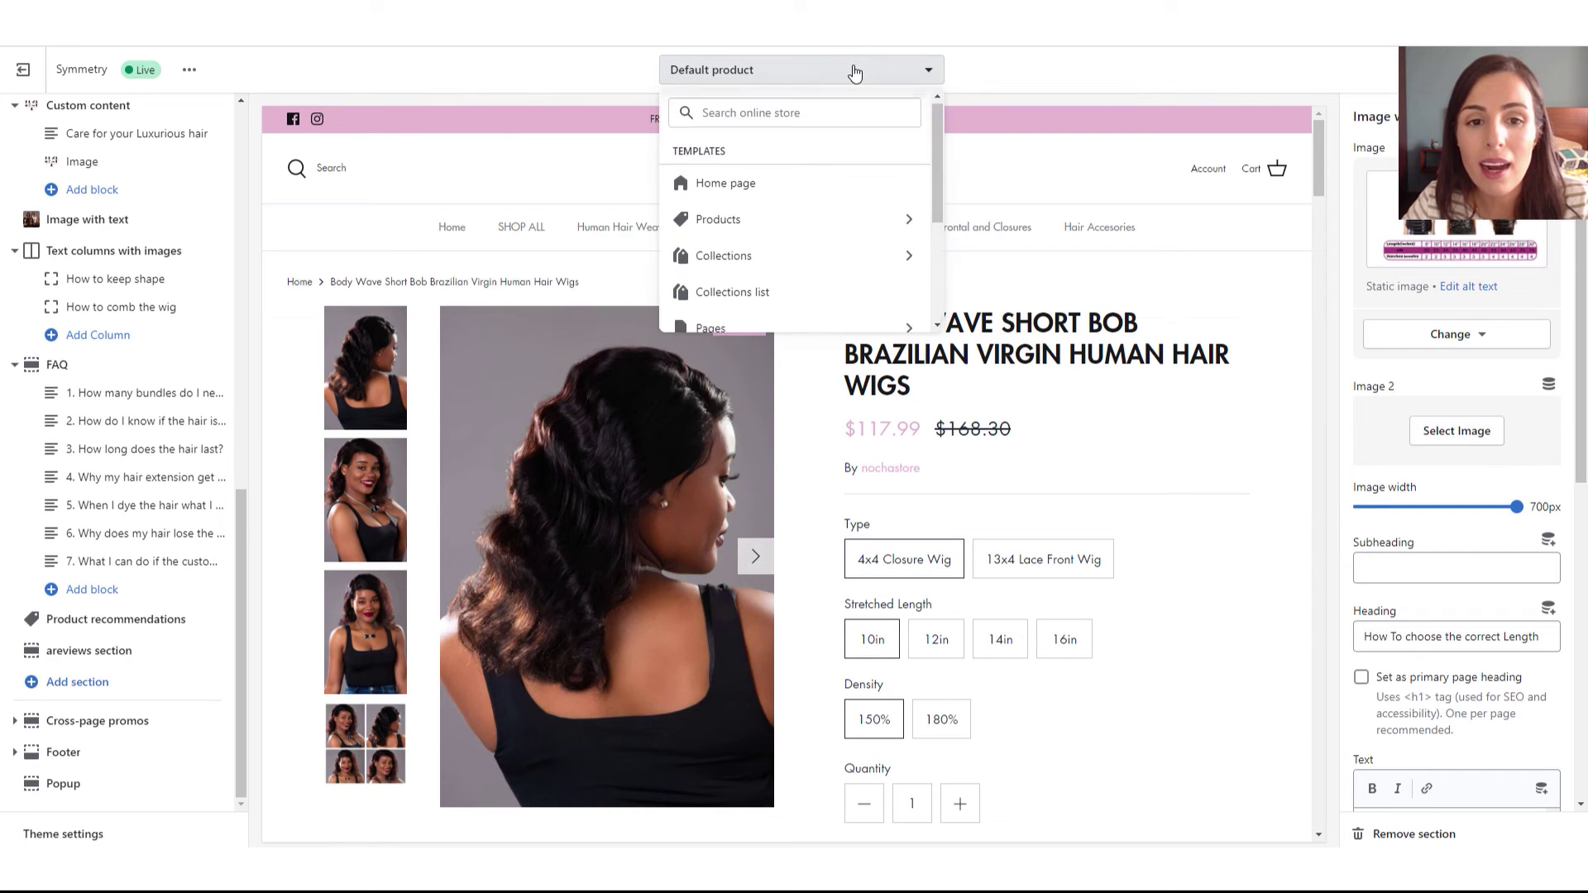
pyautogui.click(899, 223)
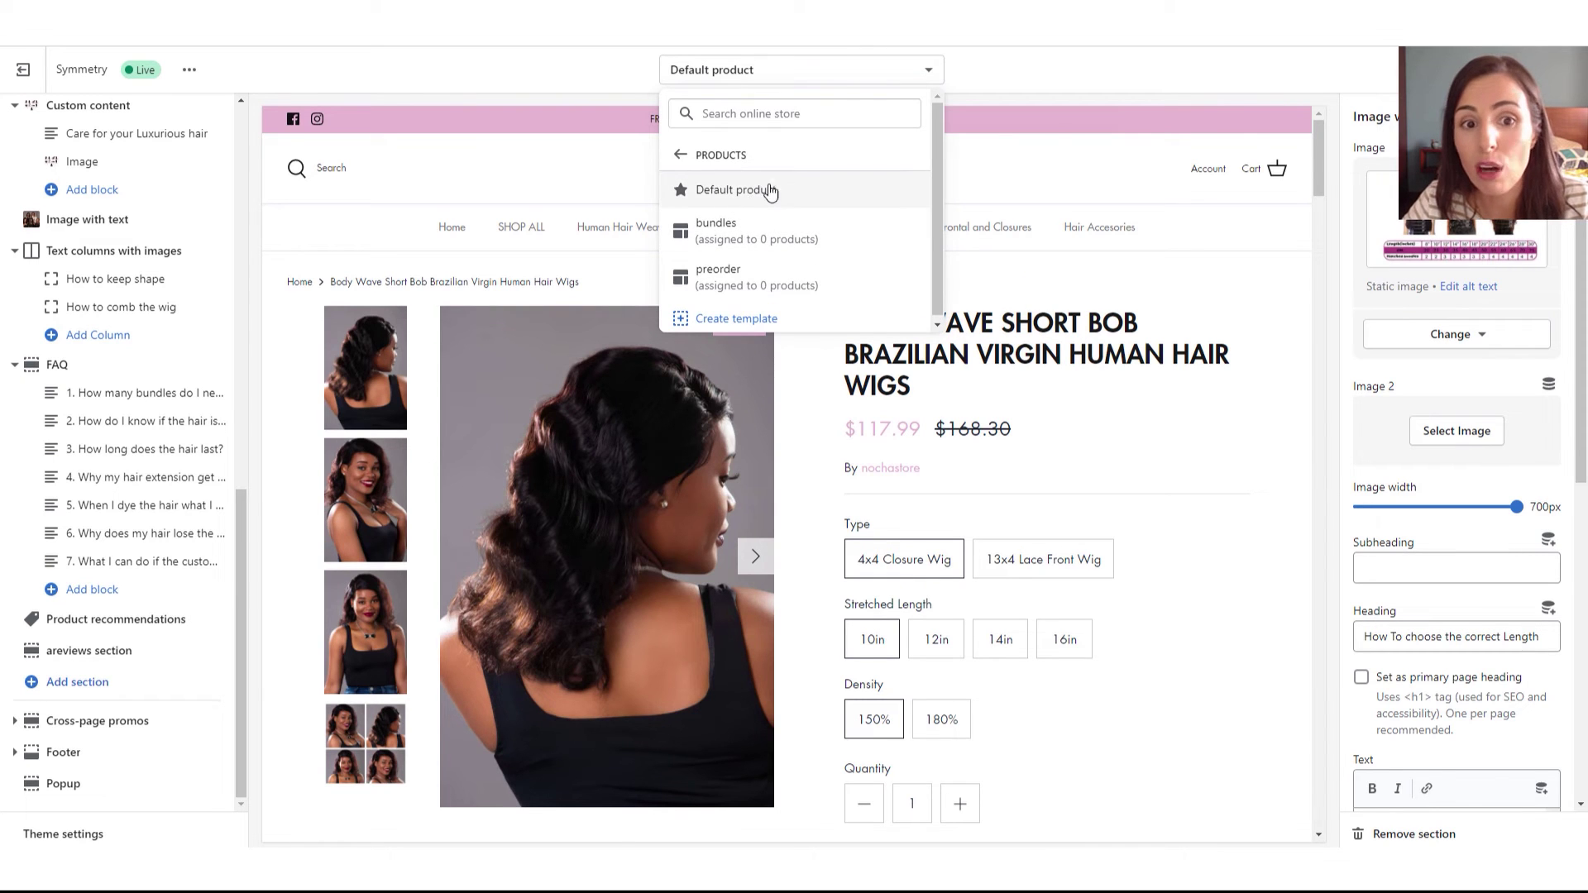
pyautogui.click(756, 321)
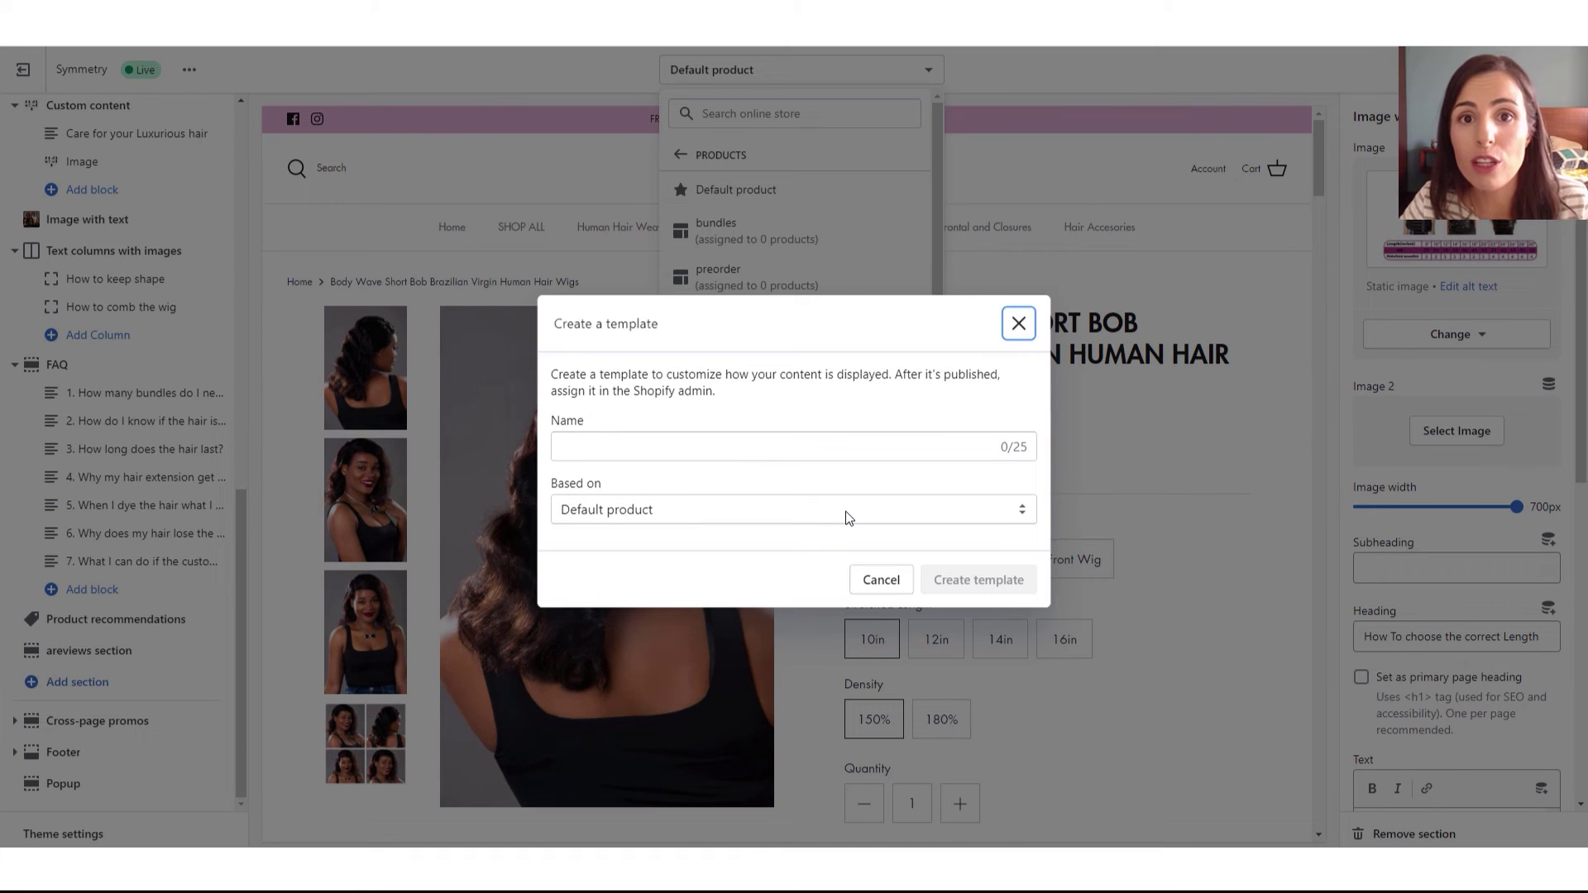
pyautogui.click(1016, 324)
pyautogui.click(23, 72)
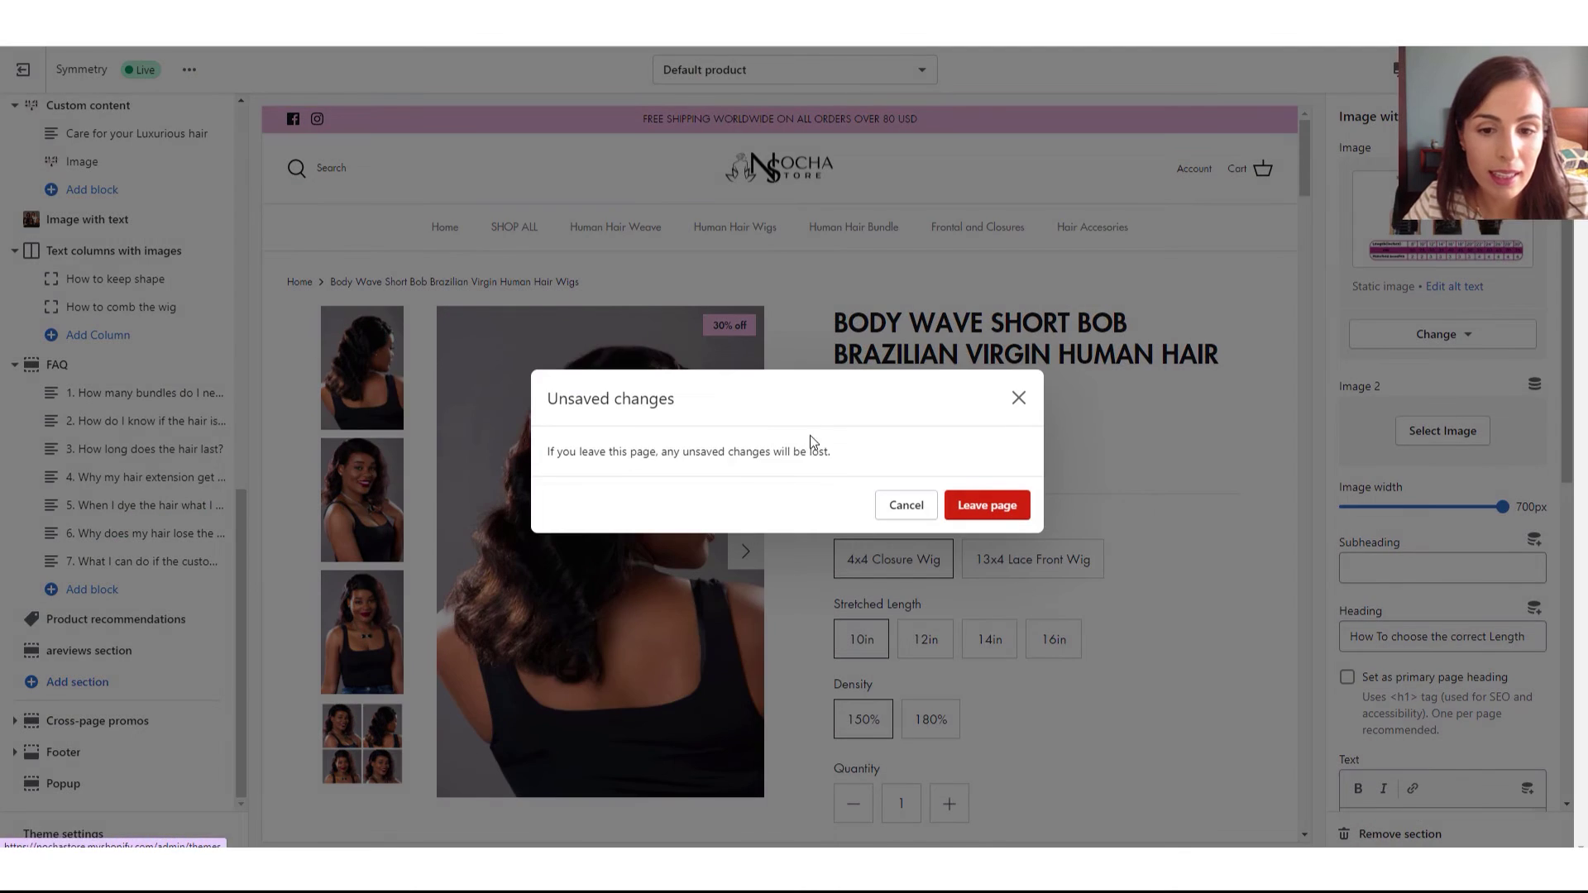
# Leave the editor, open the first product, and check its Theme template options: Default product, bundles, preorder
pyautogui.click(965, 512)
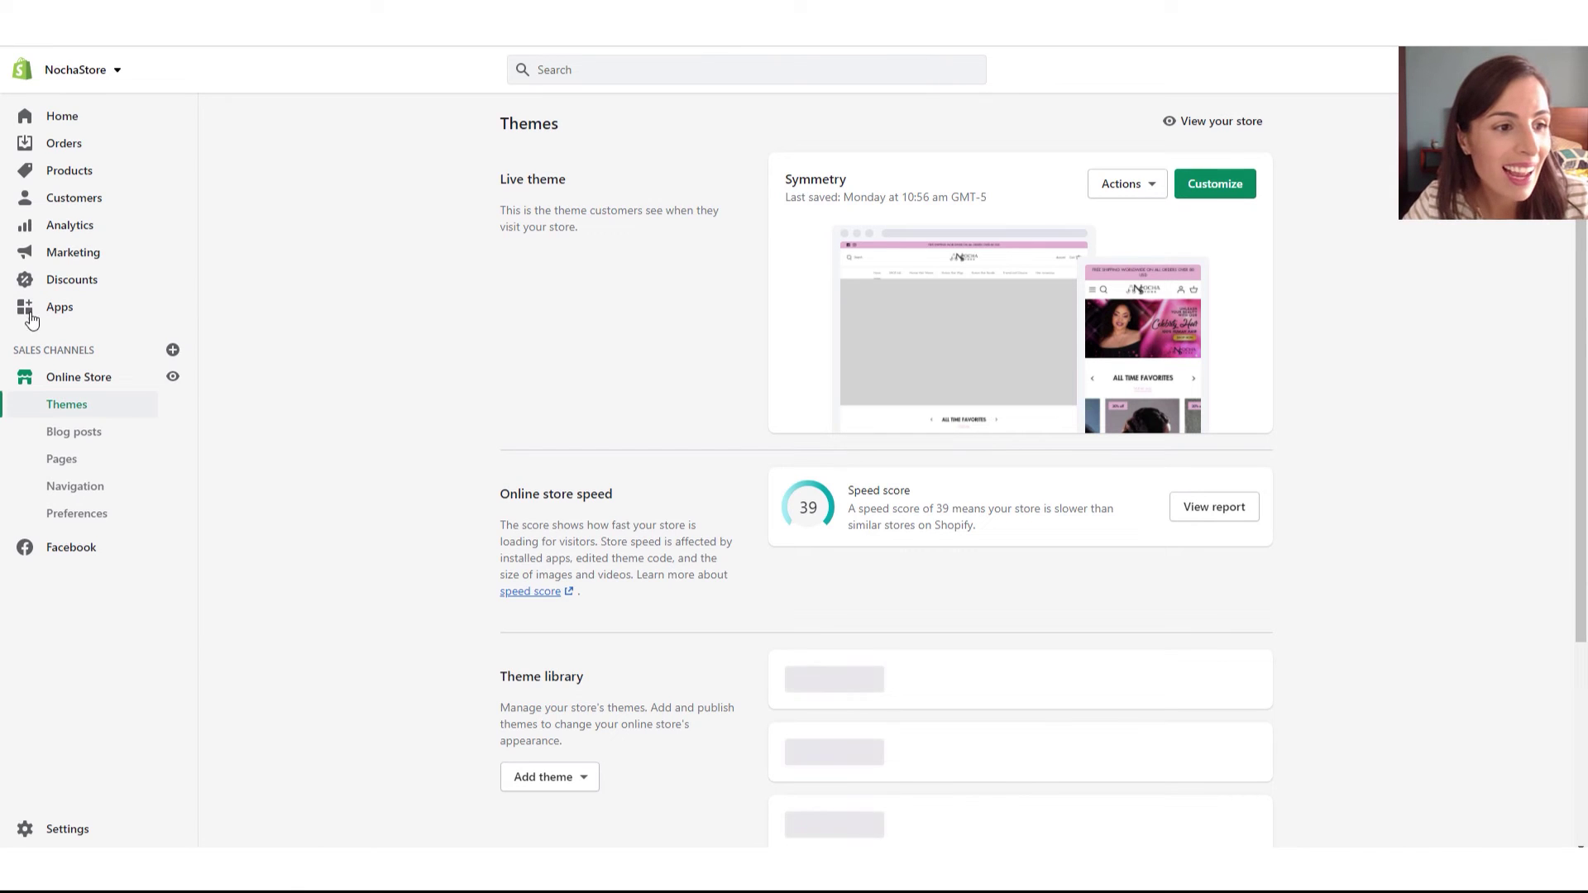
pyautogui.click(89, 176)
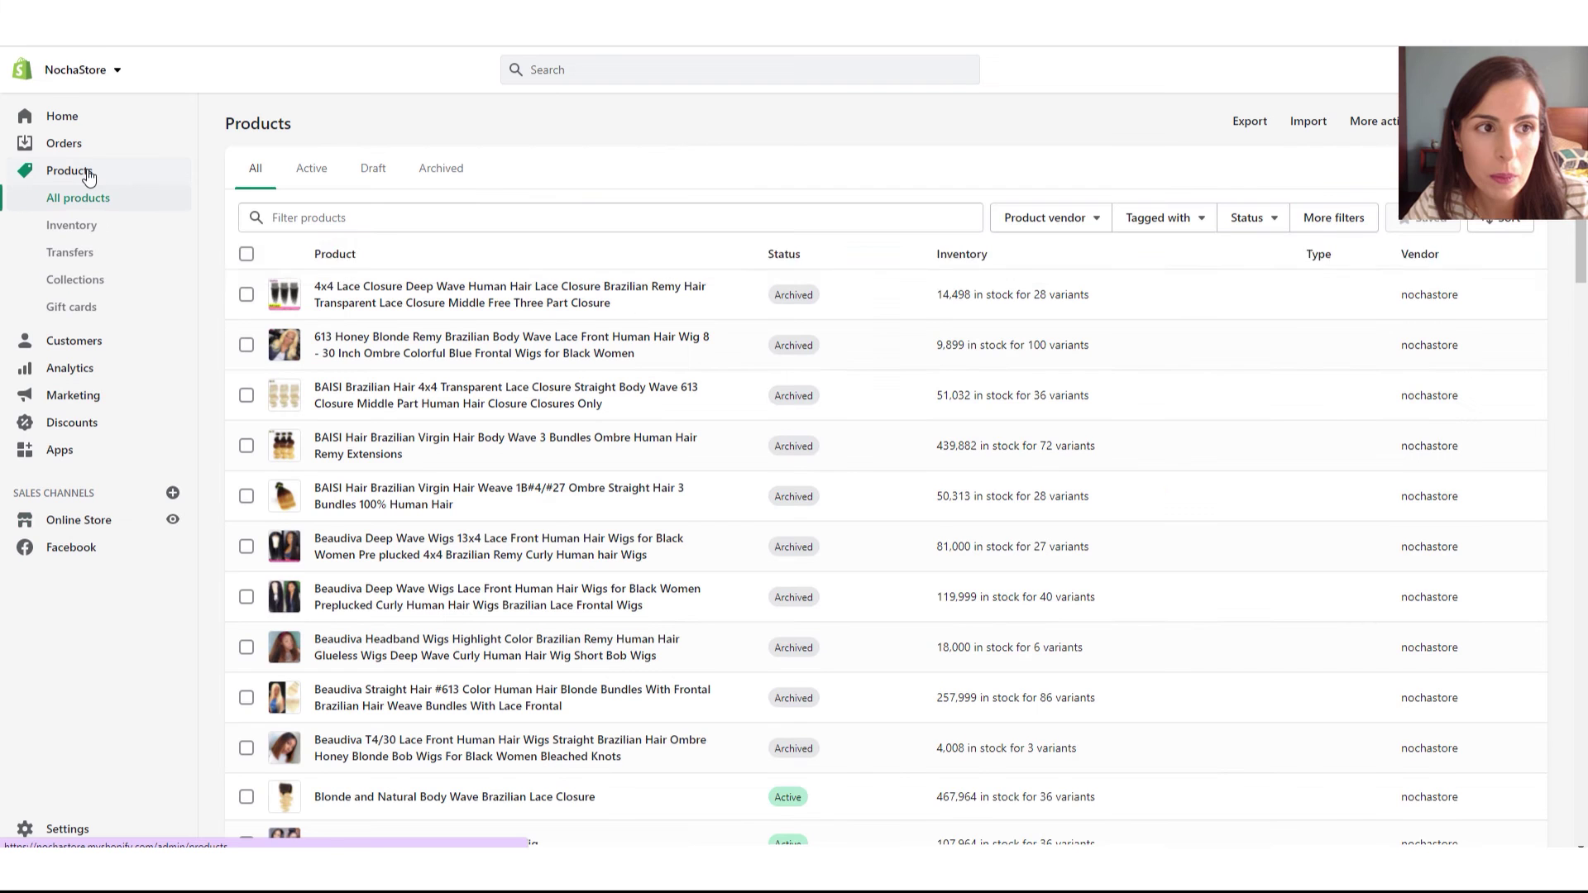
pyautogui.click(367, 303)
pyautogui.scroll(-10, 1569, 343)
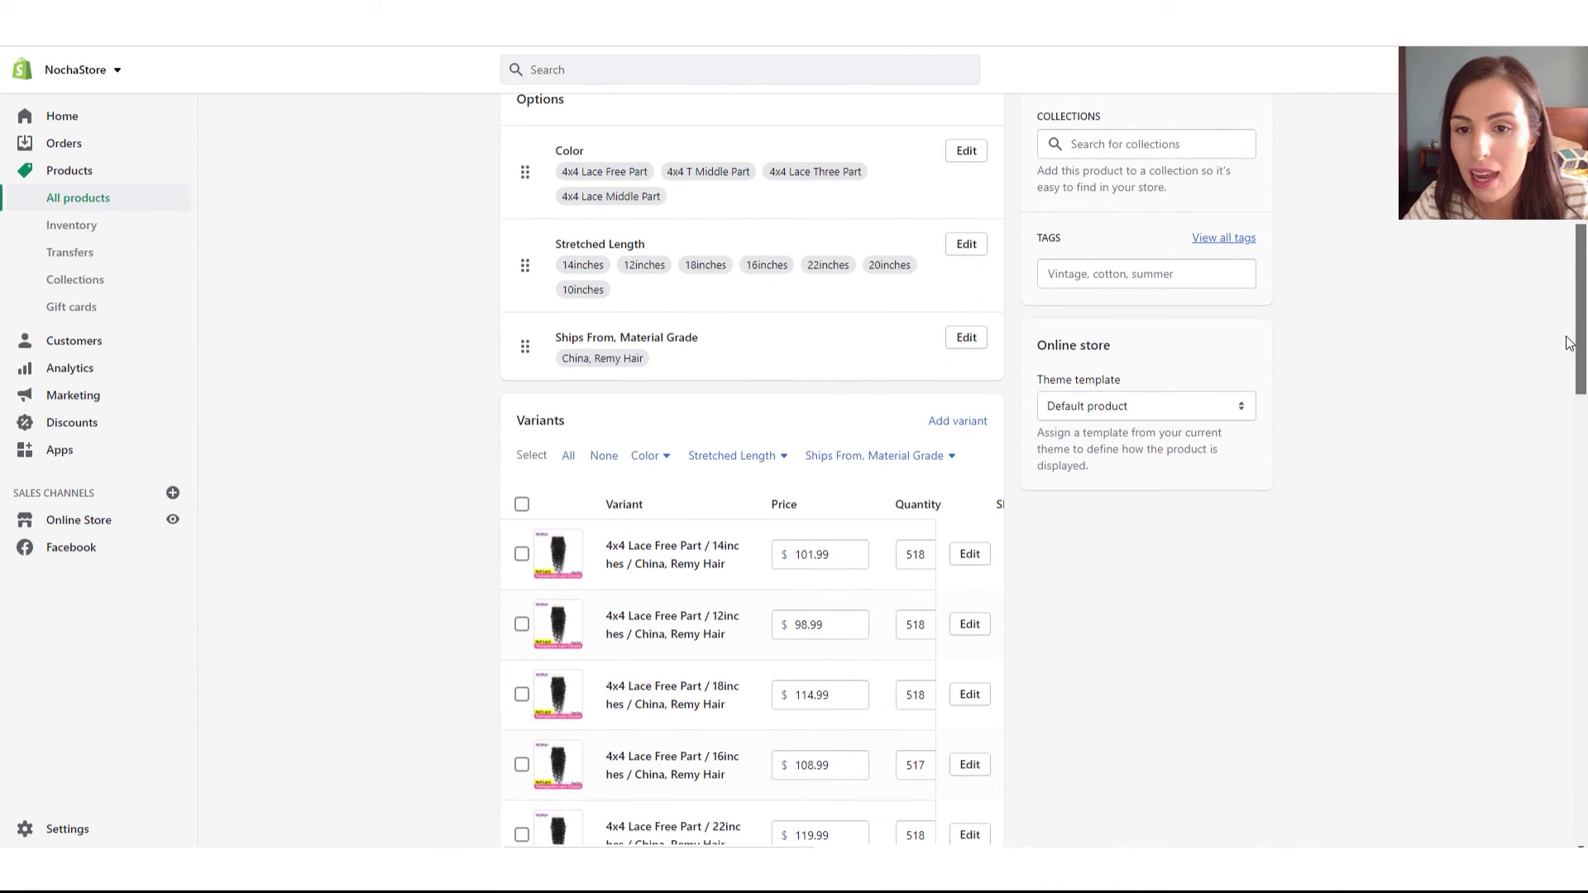
pyautogui.click(1109, 405)
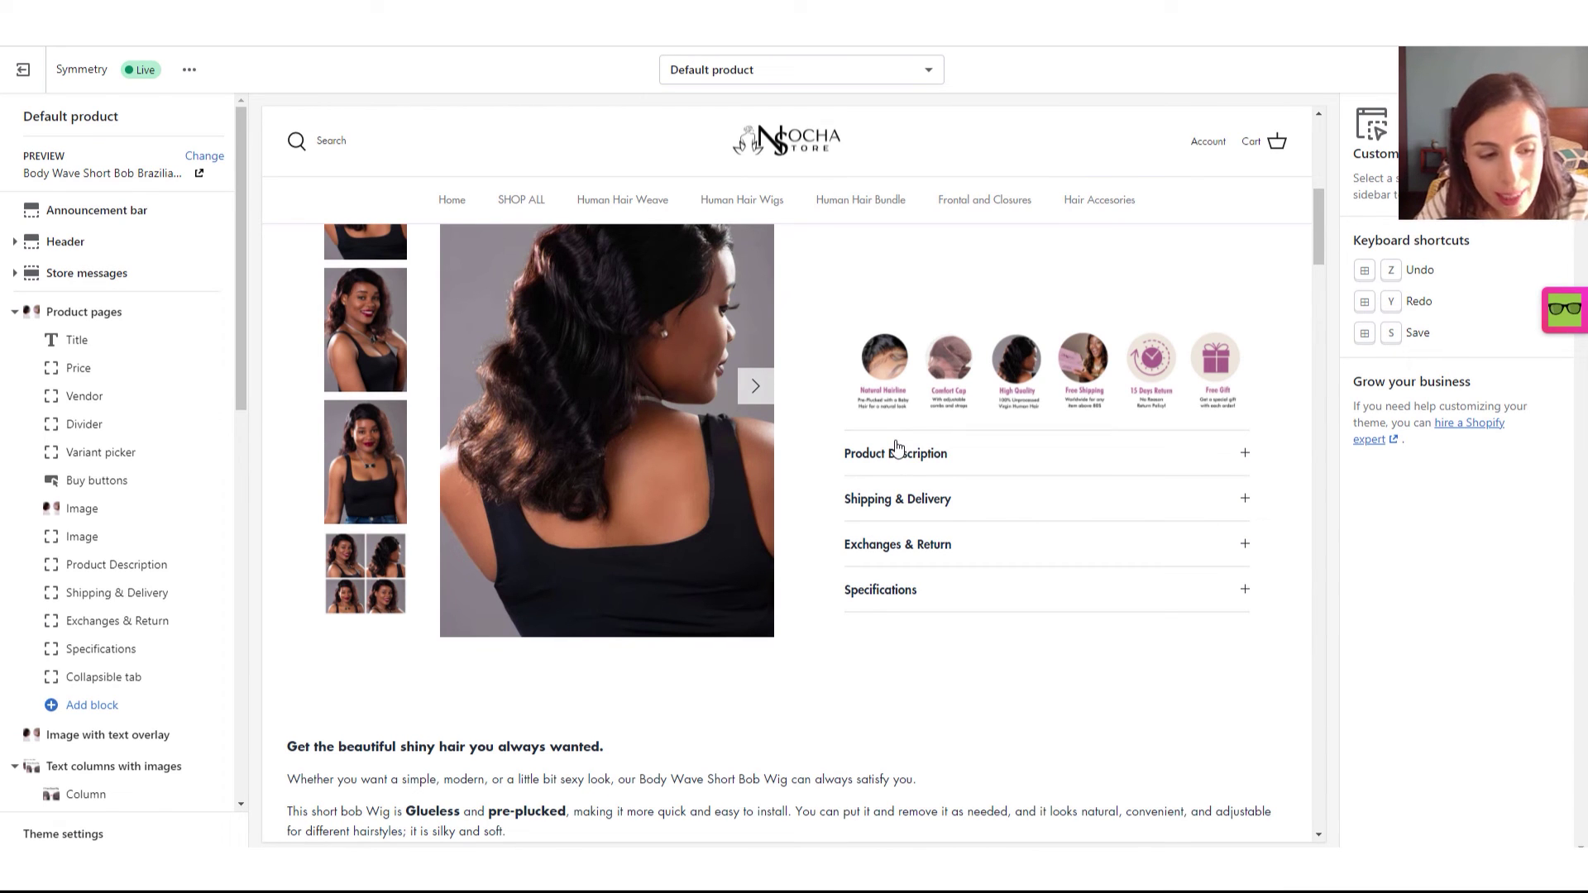
# View the theme blocks available under Add block for the product section
pyautogui.click(130, 715)
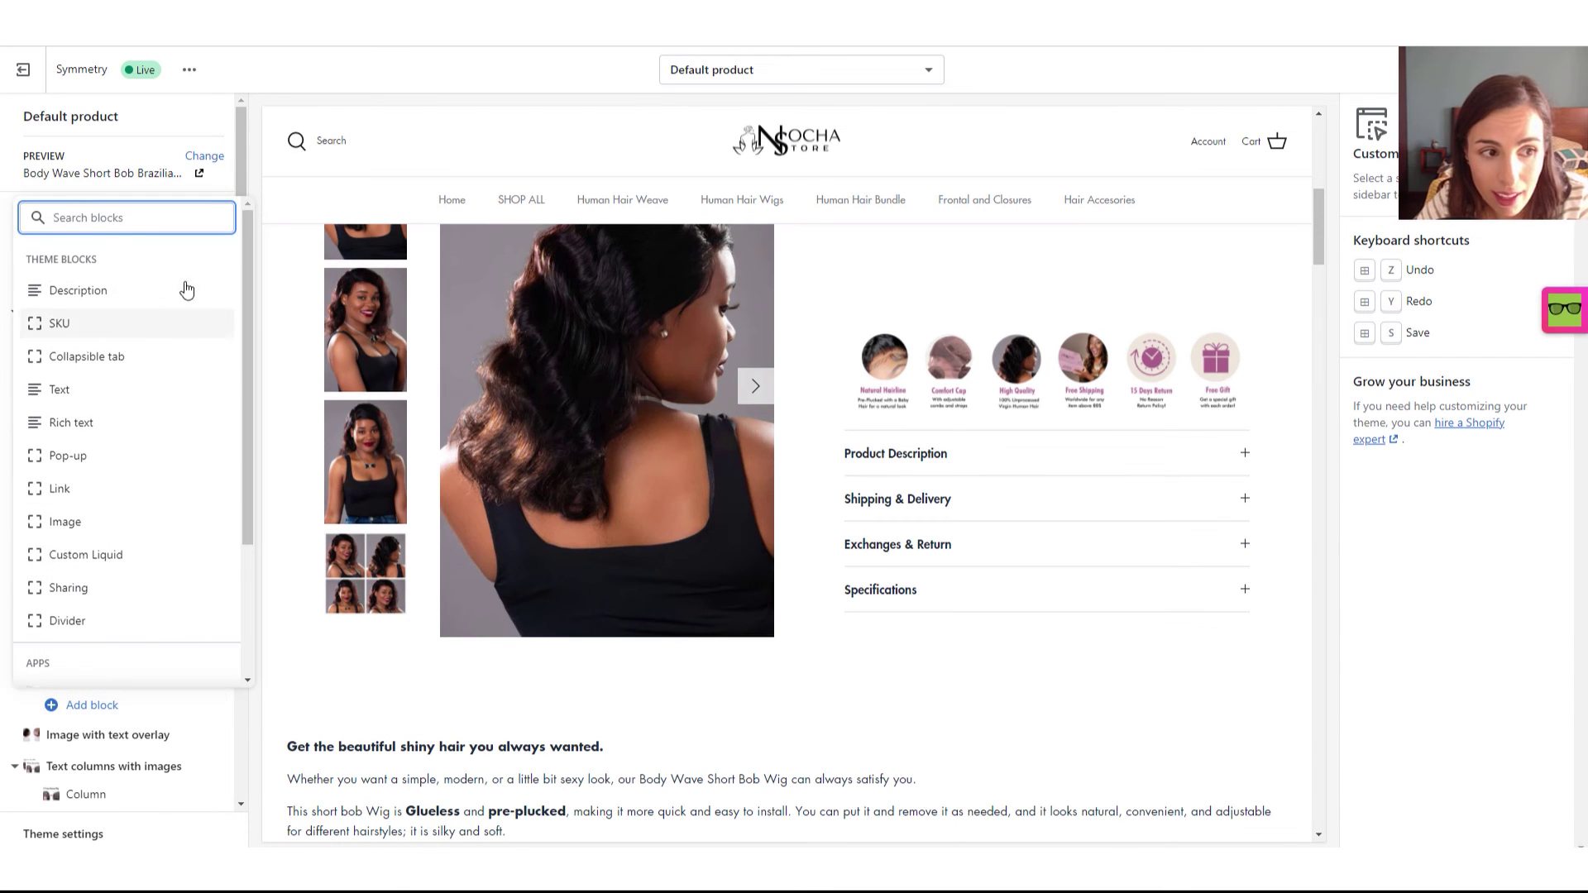
pyautogui.moveTo(1322, 263); pyautogui.dragTo(1323, 142)
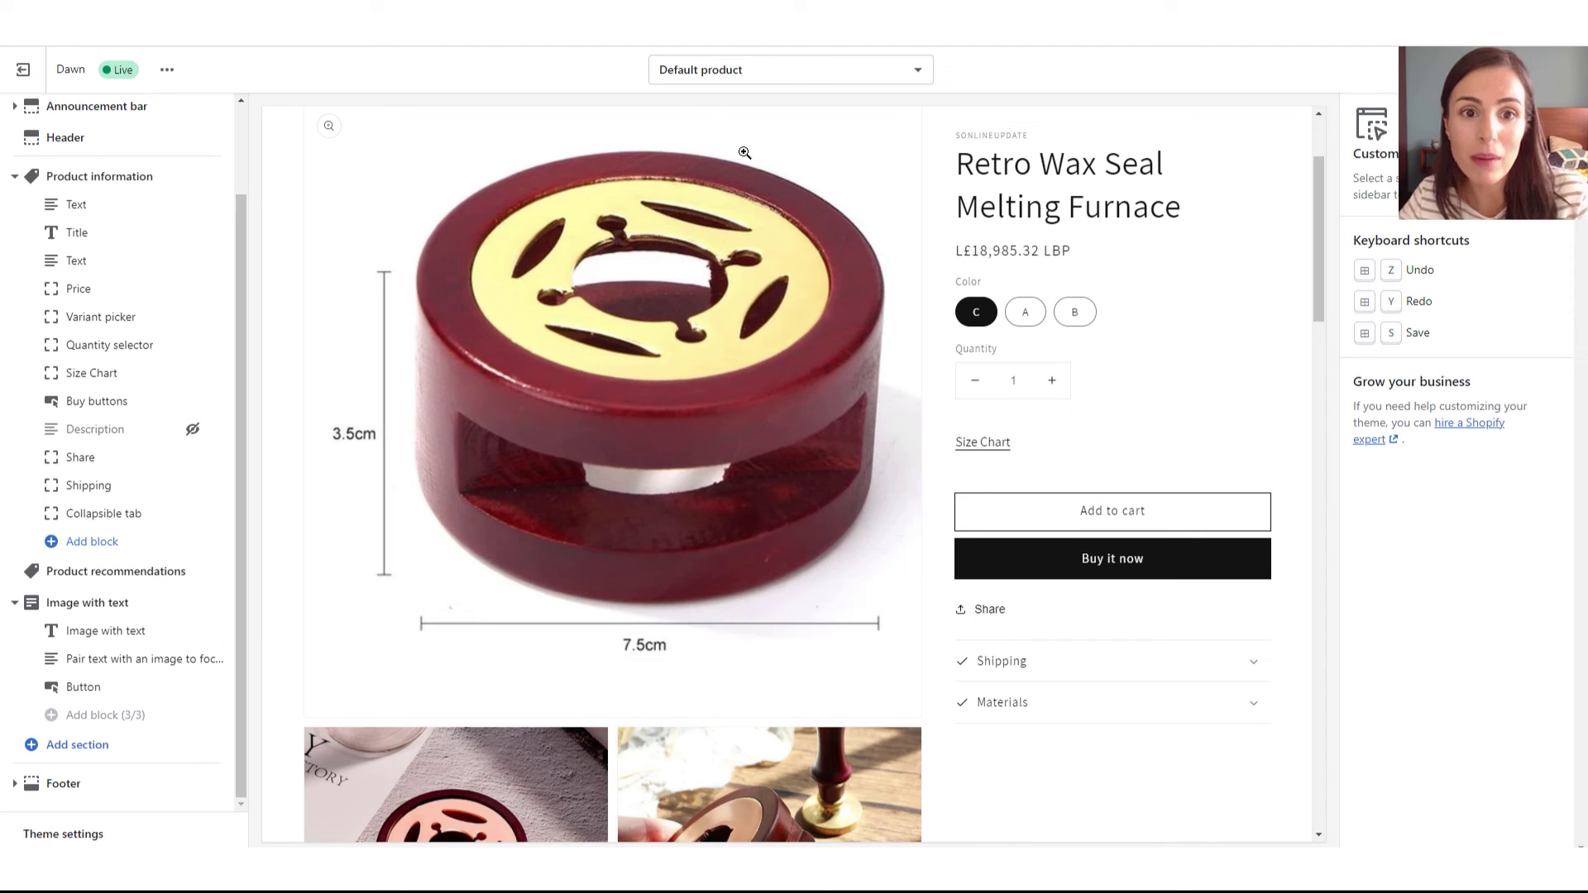
# Add an Image banner section, then a second Image with text section, to the Dawn product template
pyautogui.click(106, 747)
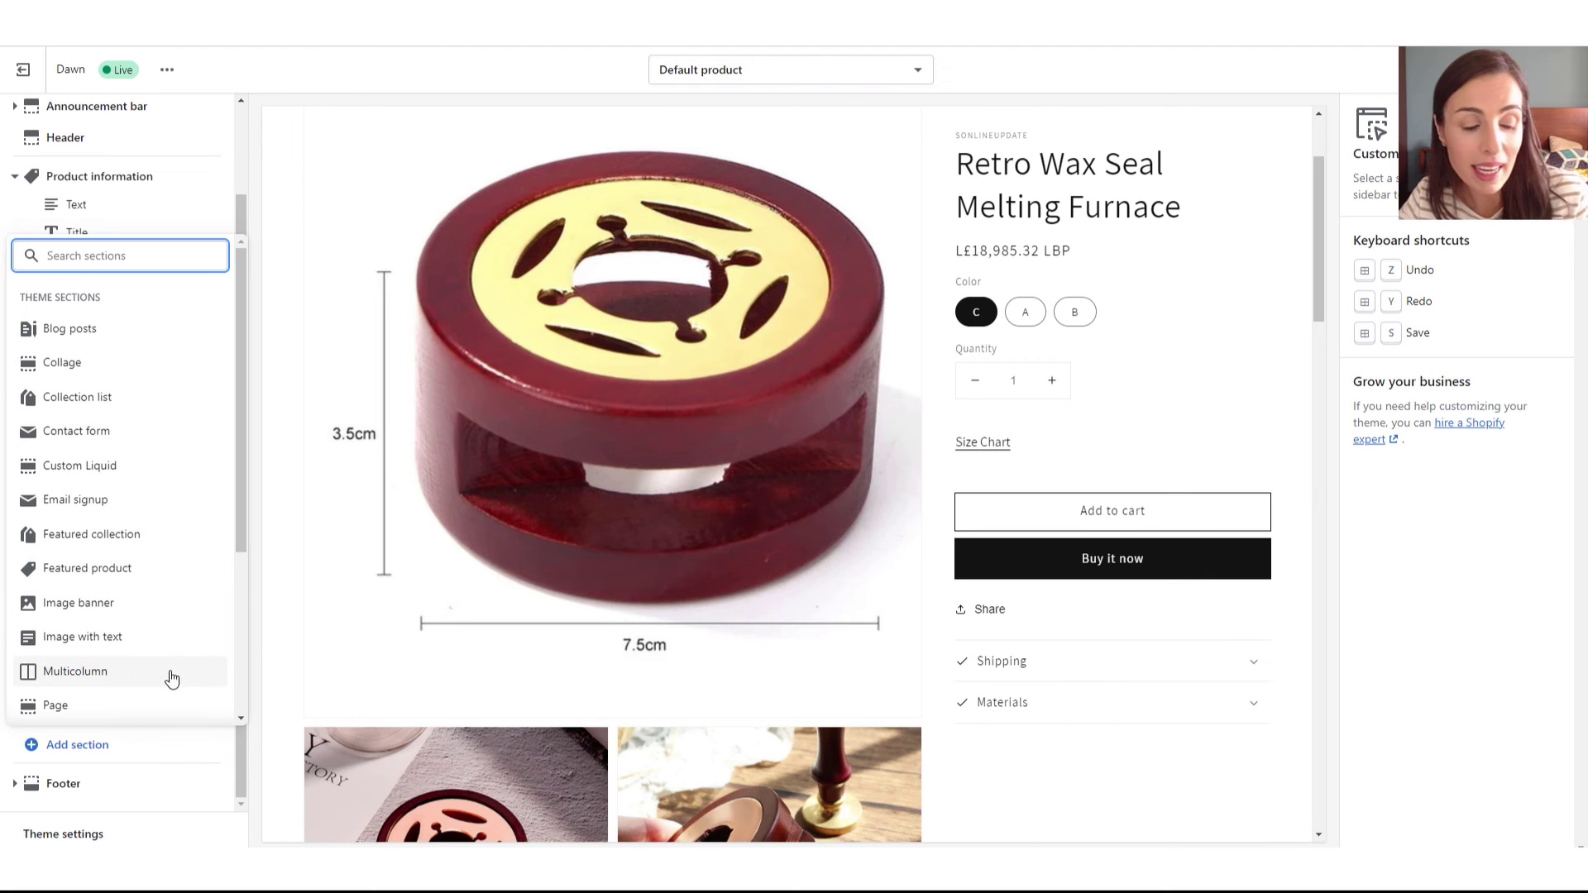
pyautogui.click(82, 612)
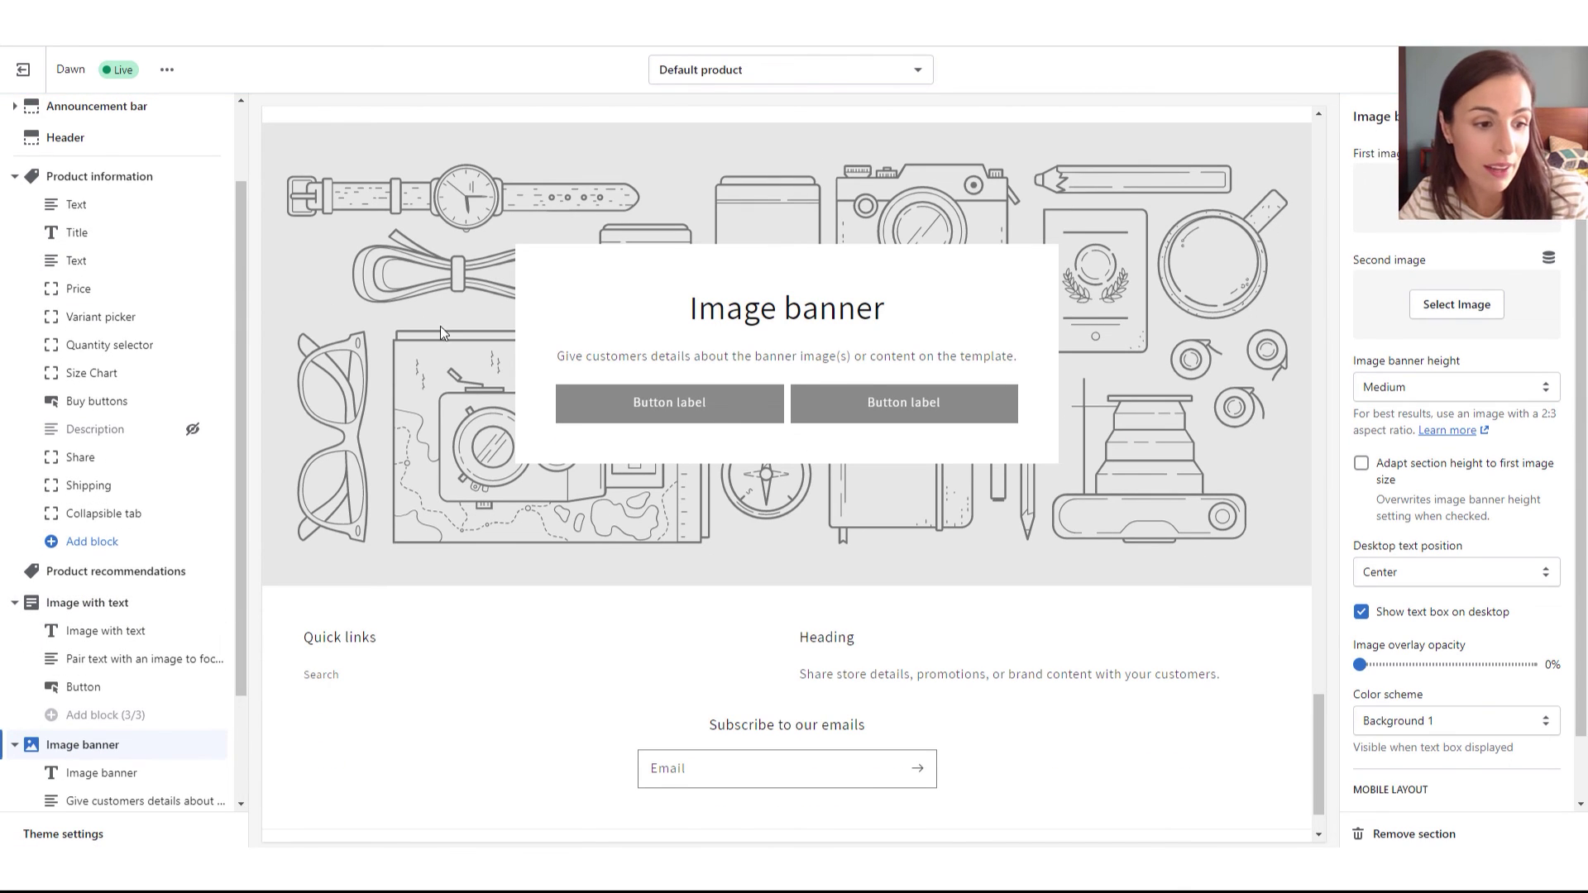
pyautogui.scroll(-2, 128, 585)
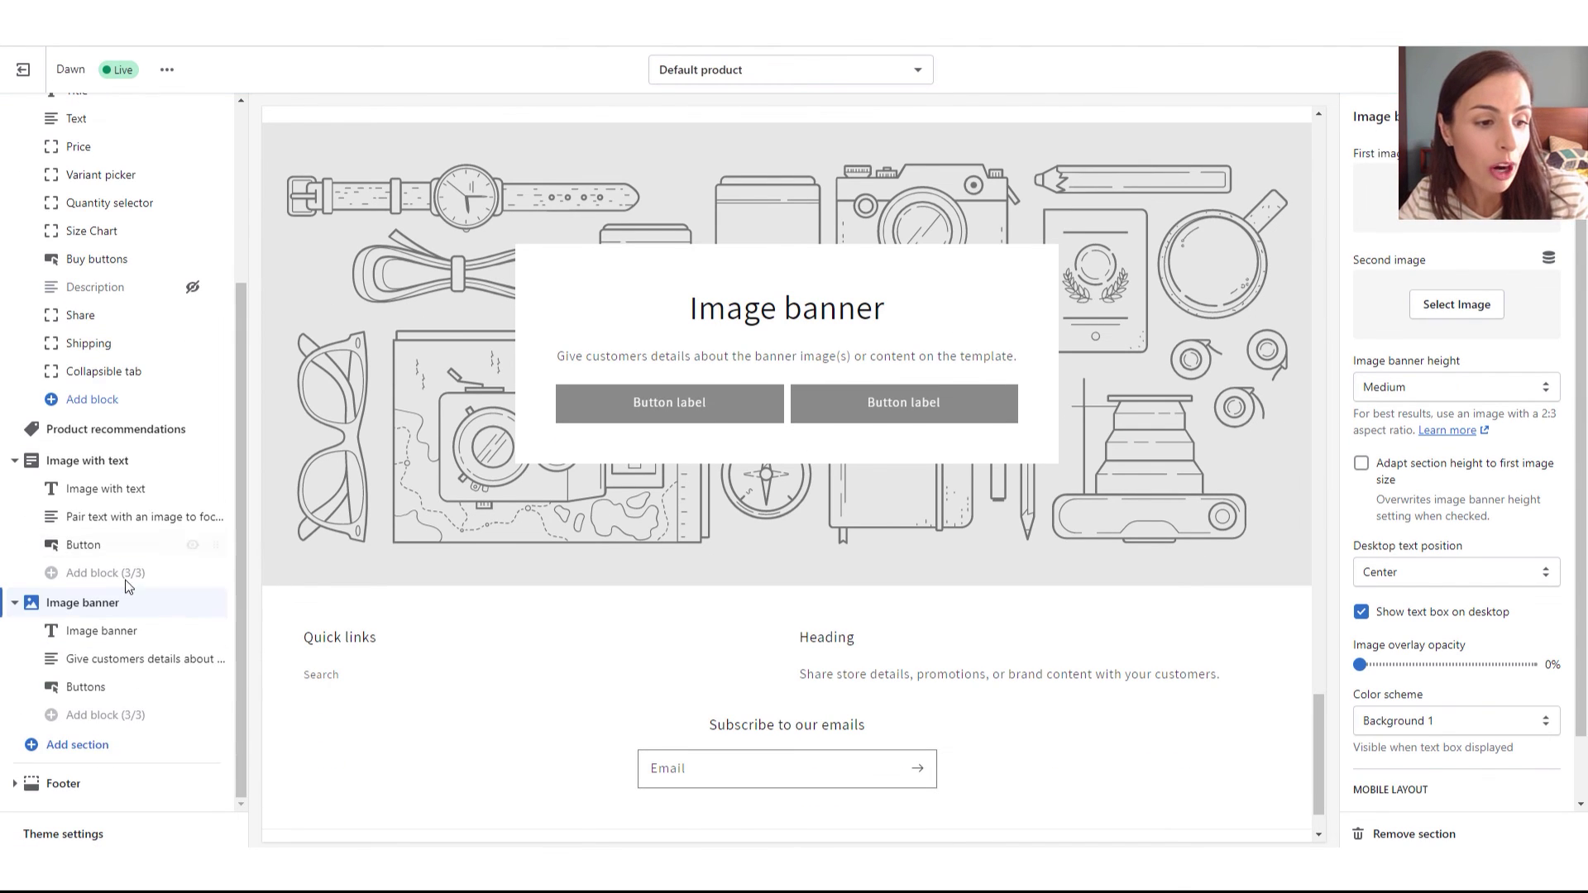
pyautogui.click(91, 751)
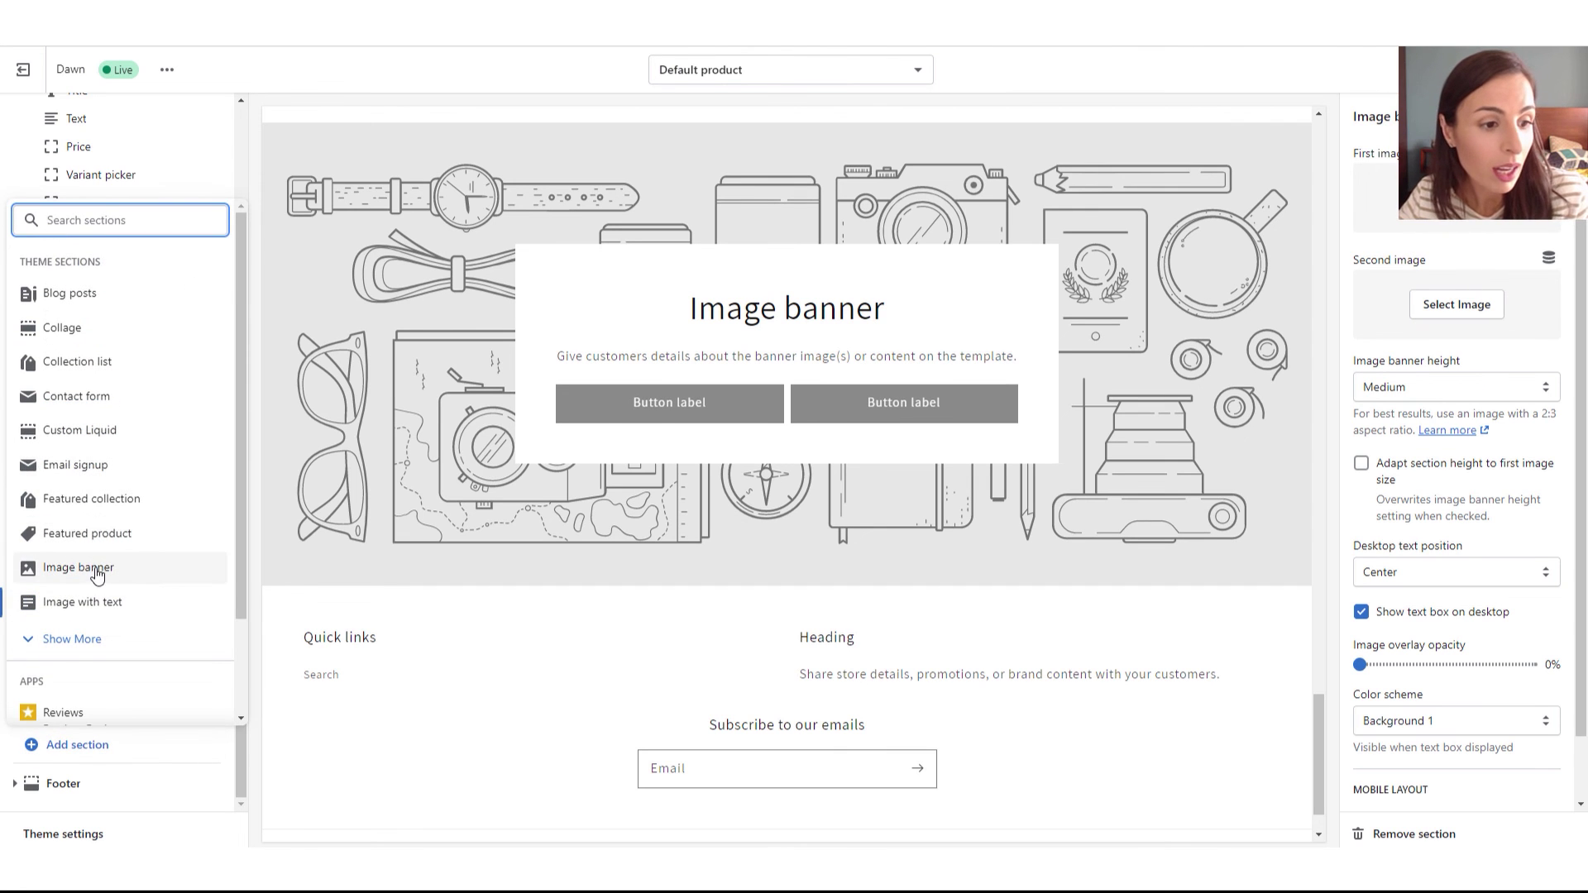
pyautogui.click(99, 603)
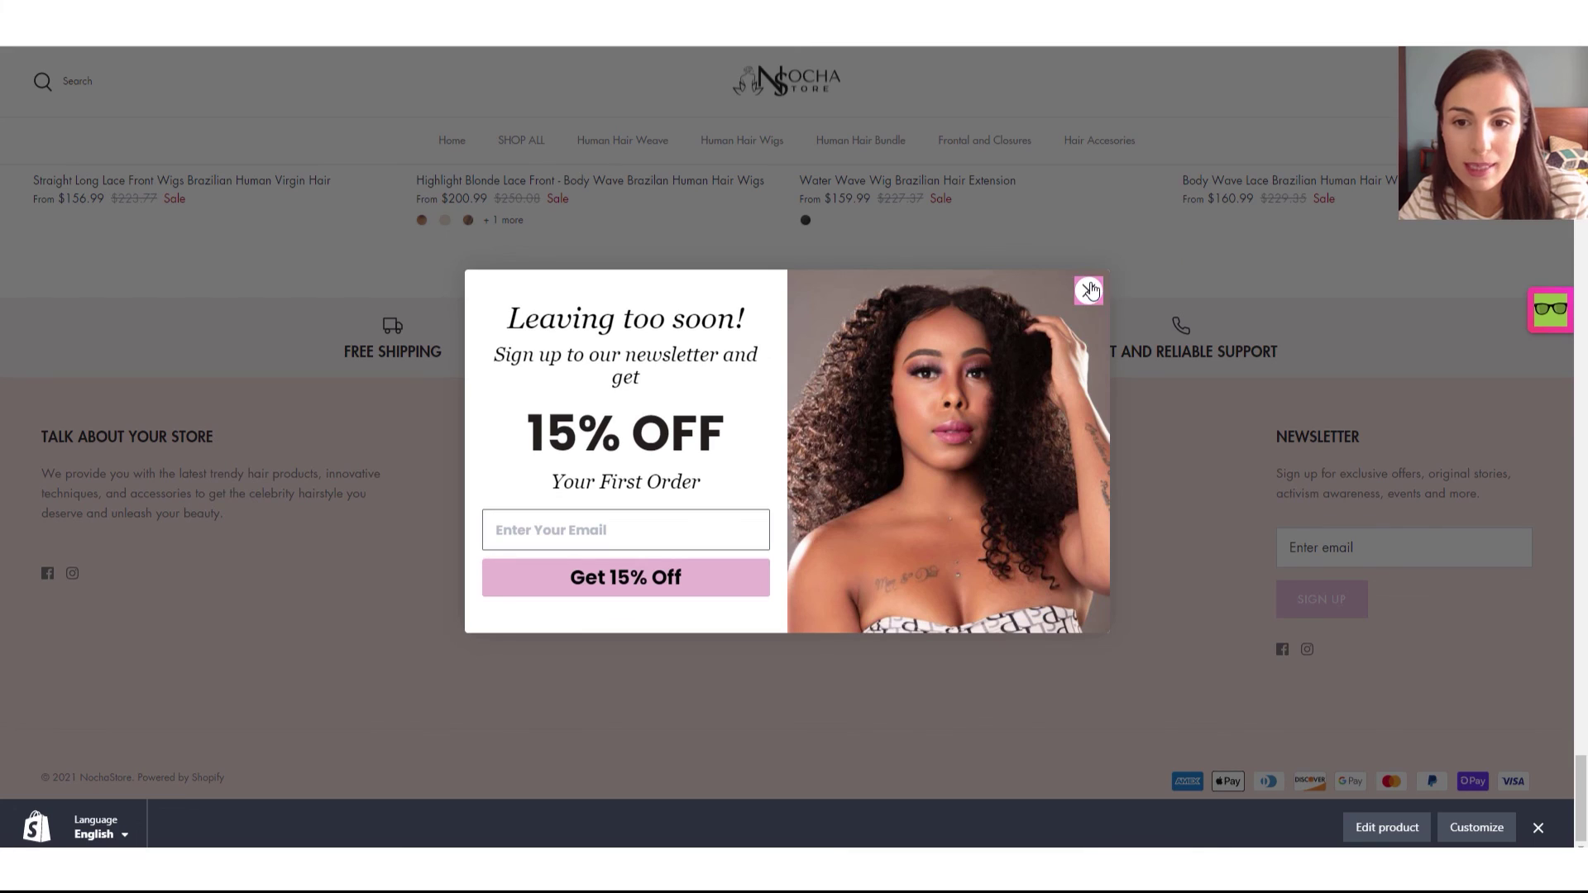
# Dismiss the Leaving too soon 15% off popup, scroll the hair-care sections, and open the Add section list
pyautogui.click(1088, 298)
pyautogui.scroll(20, 957, 397)
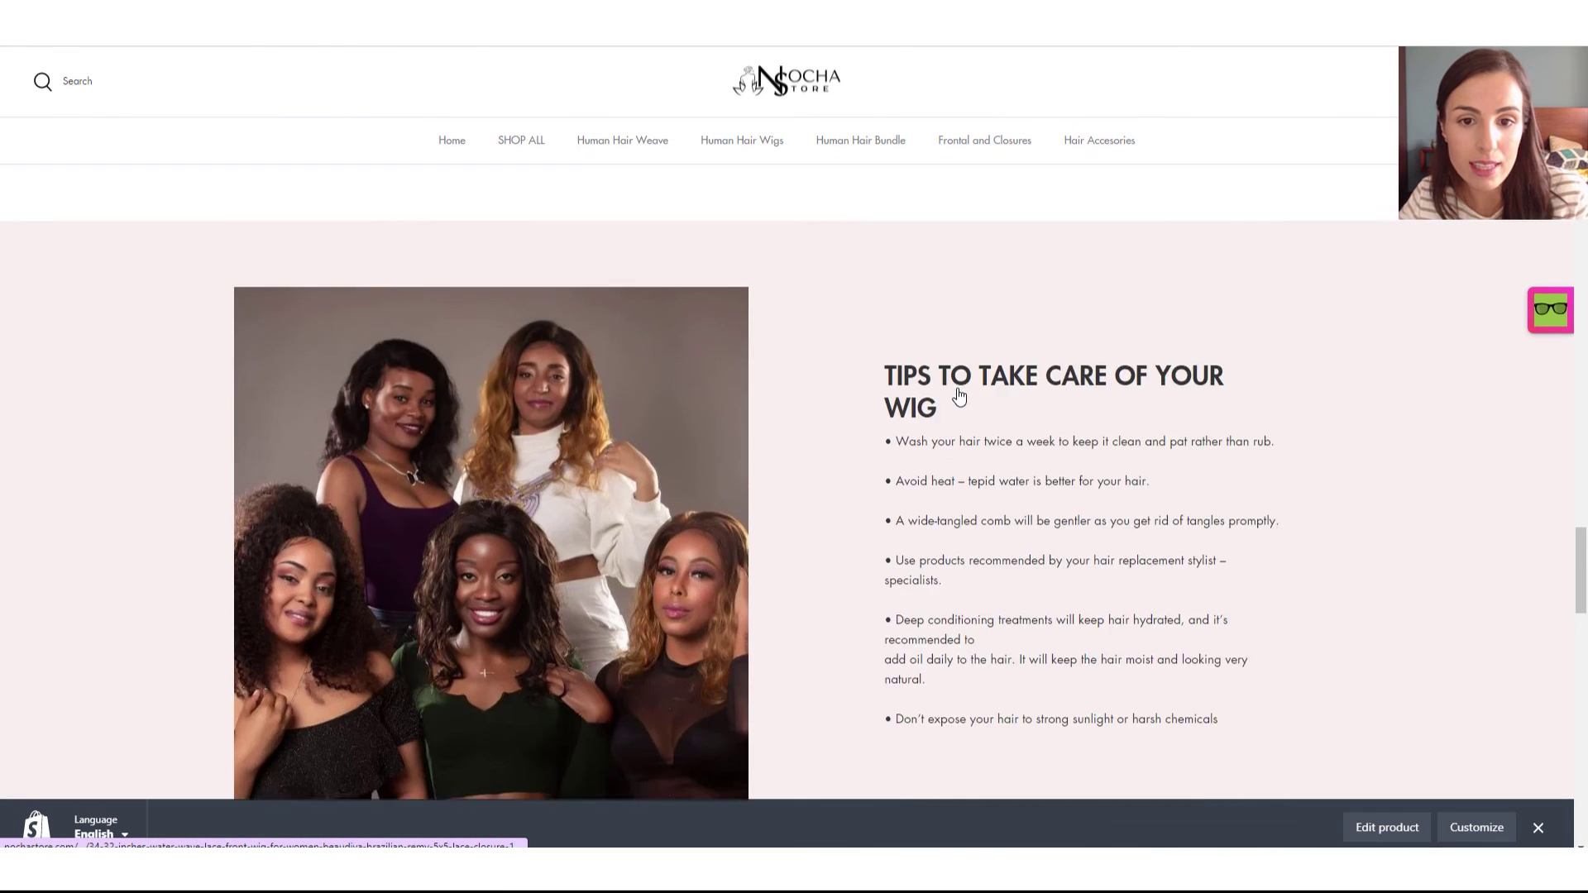
pyautogui.scroll(1, 960, 398)
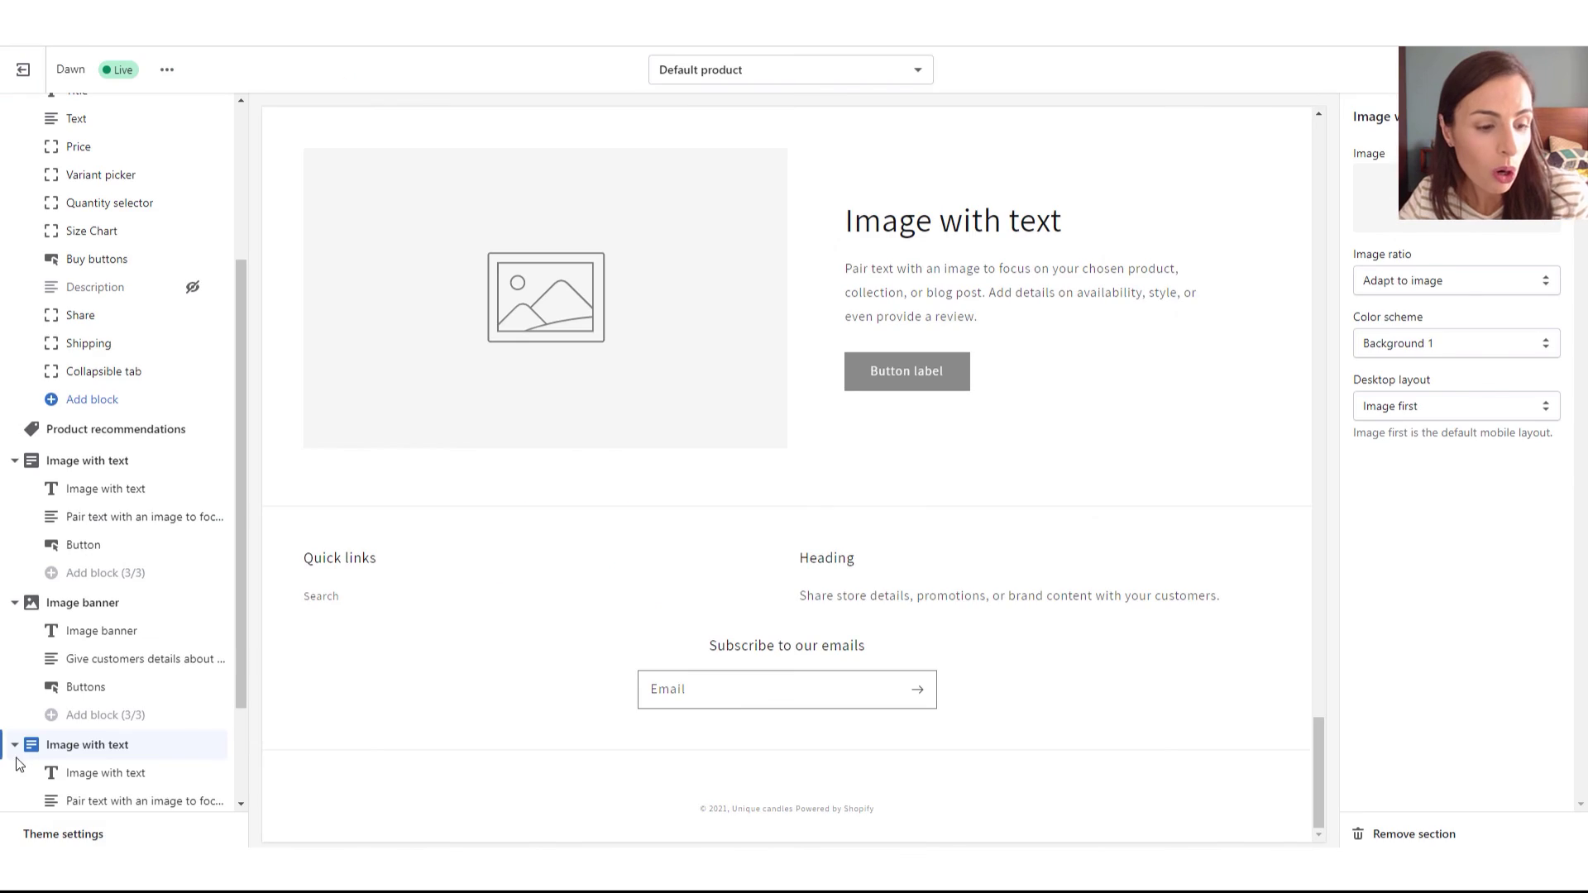
pyautogui.scroll(-2, 67, 728)
pyautogui.click(82, 748)
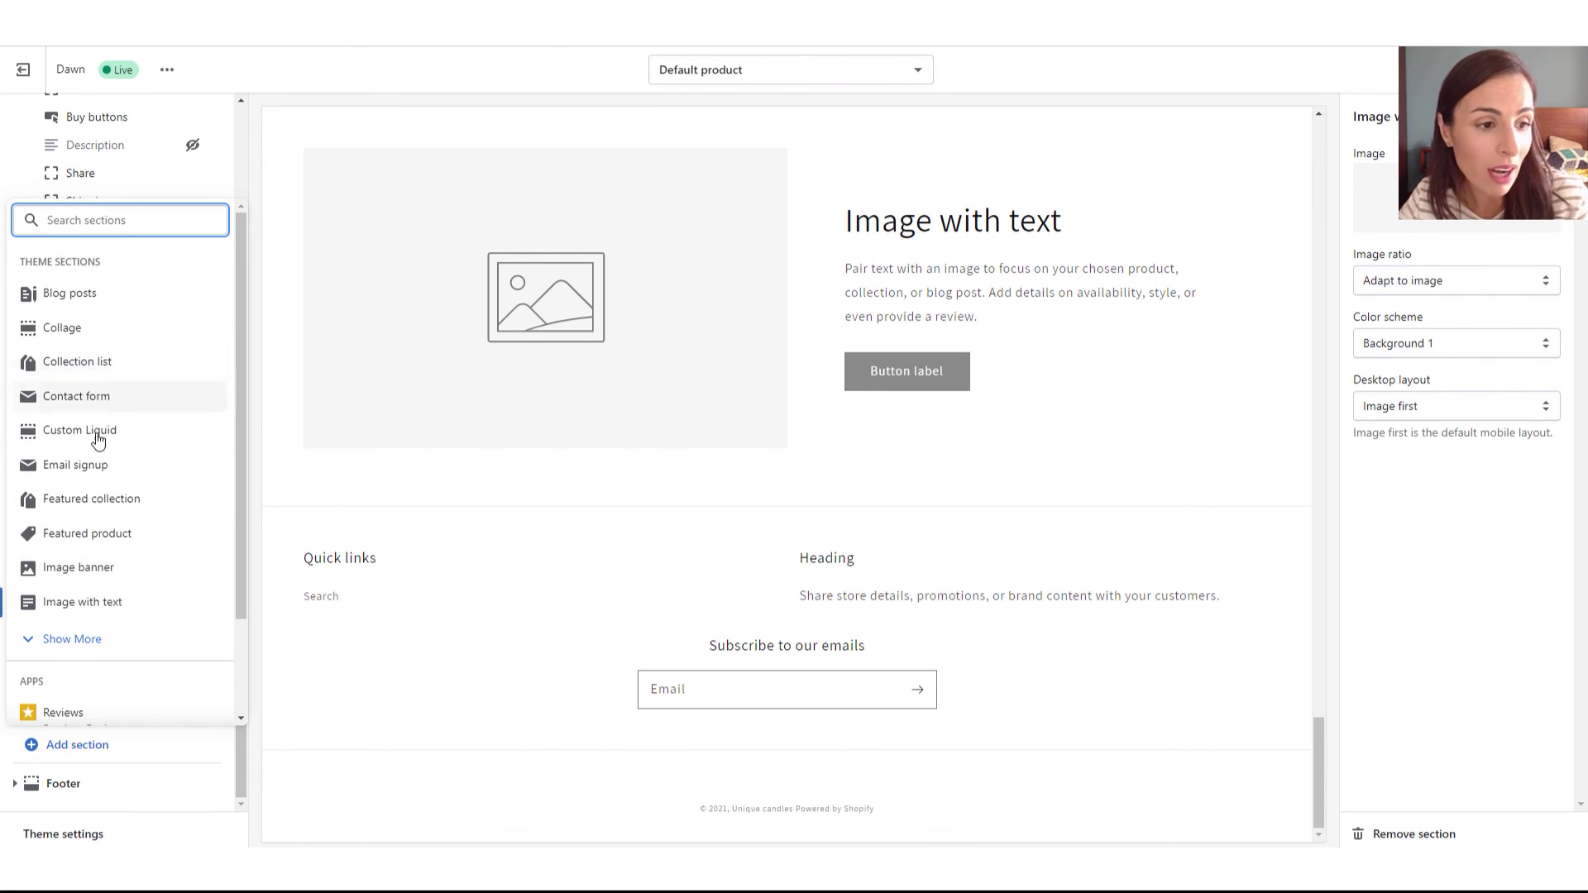
# Add a three-column Multicolumn section and inspect its first and third Column blocks
pyautogui.click(89, 639)
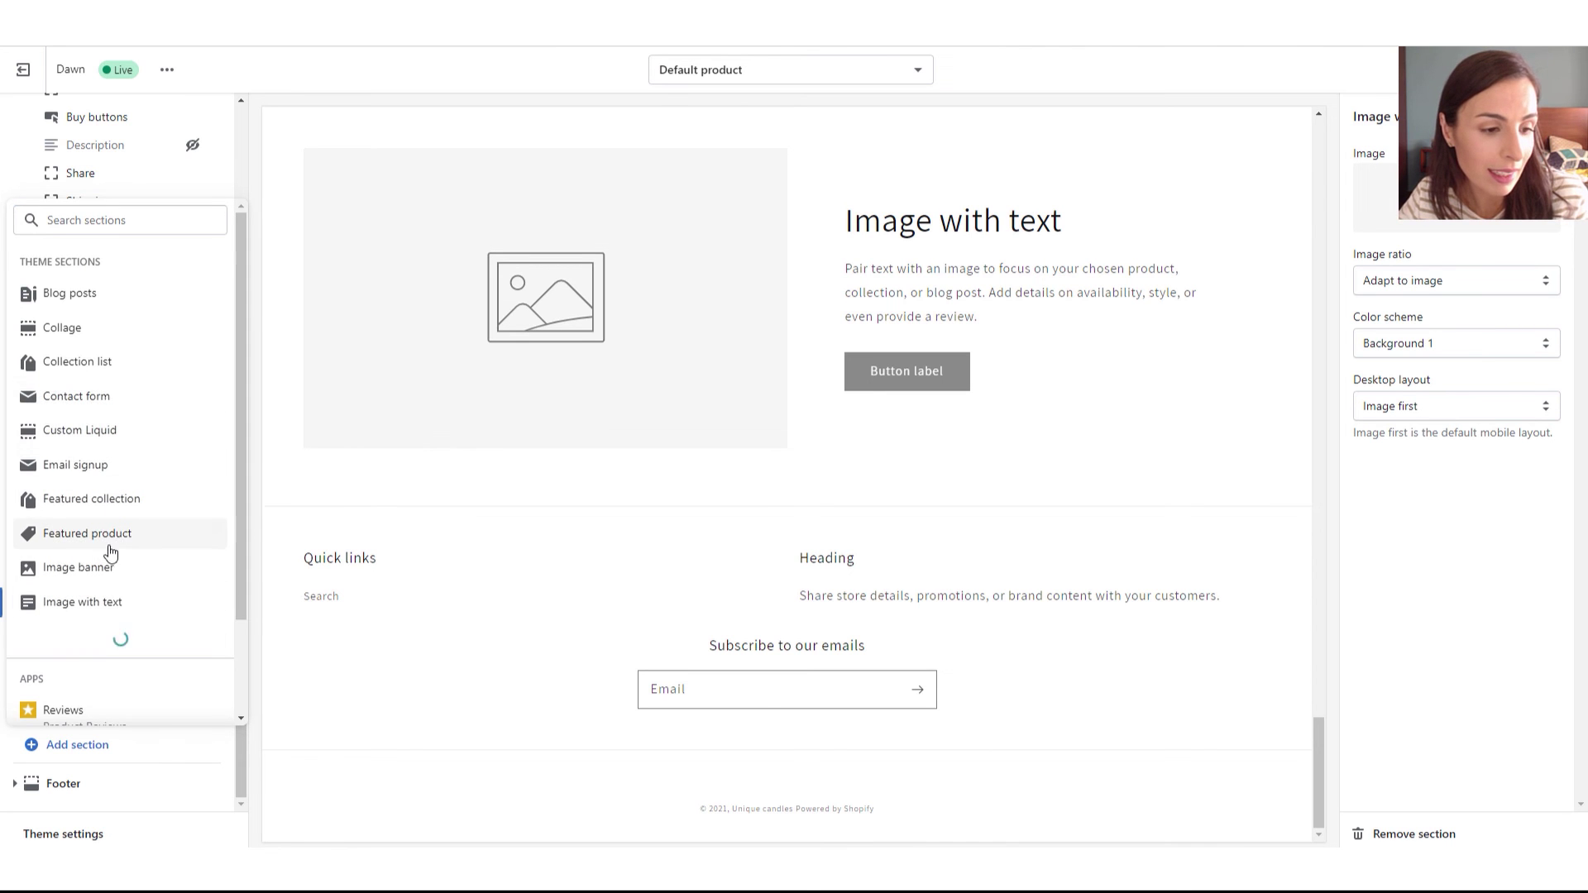
pyautogui.scroll(-2, 105, 546)
pyautogui.click(99, 524)
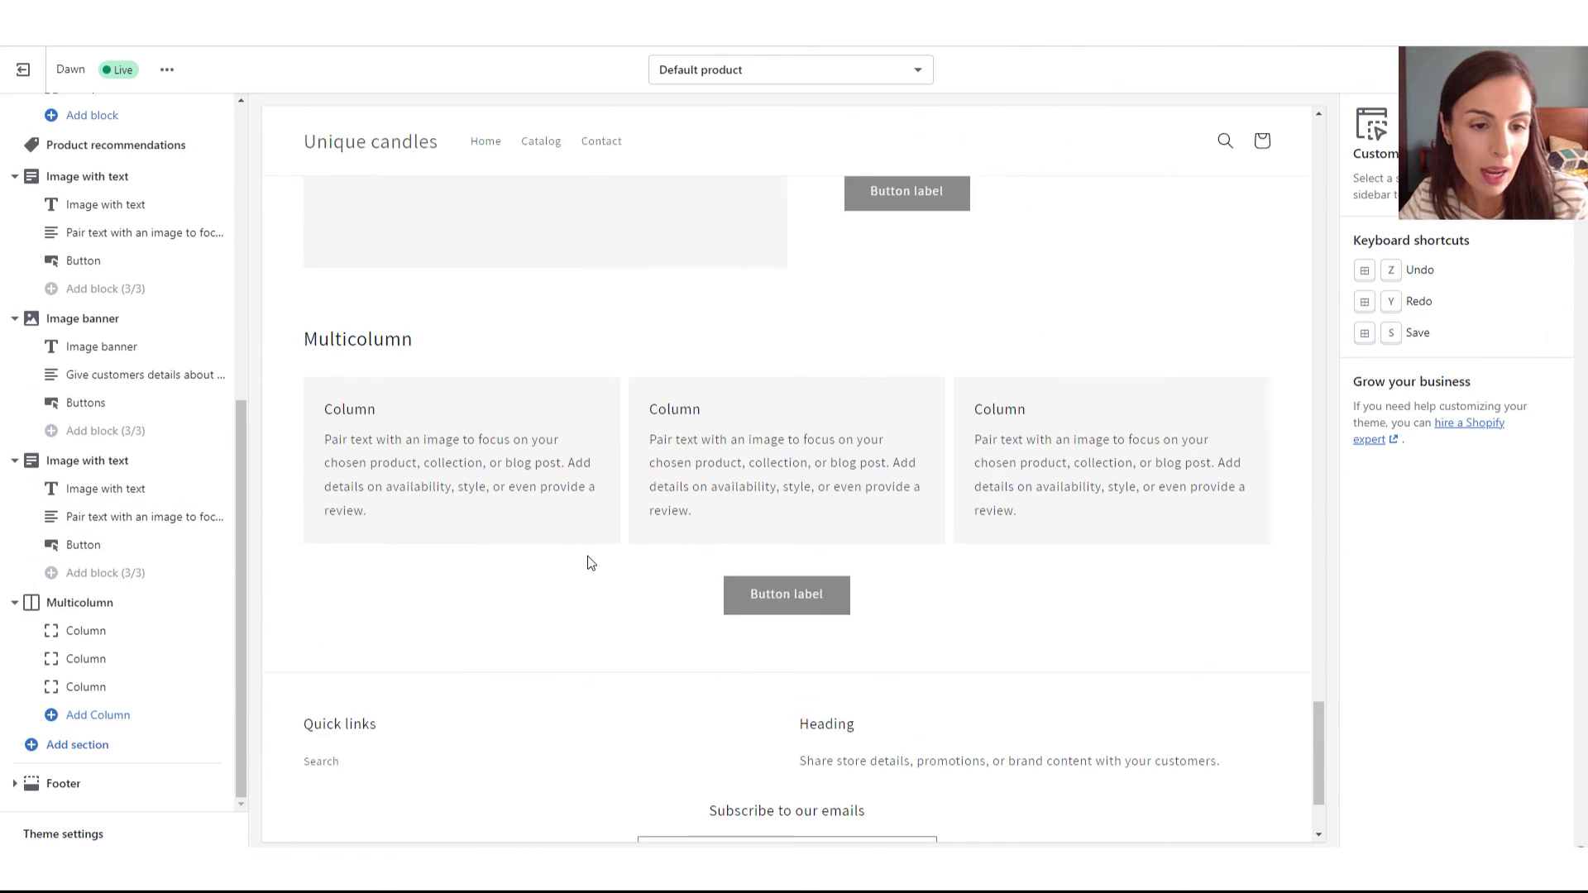
pyautogui.click(73, 630)
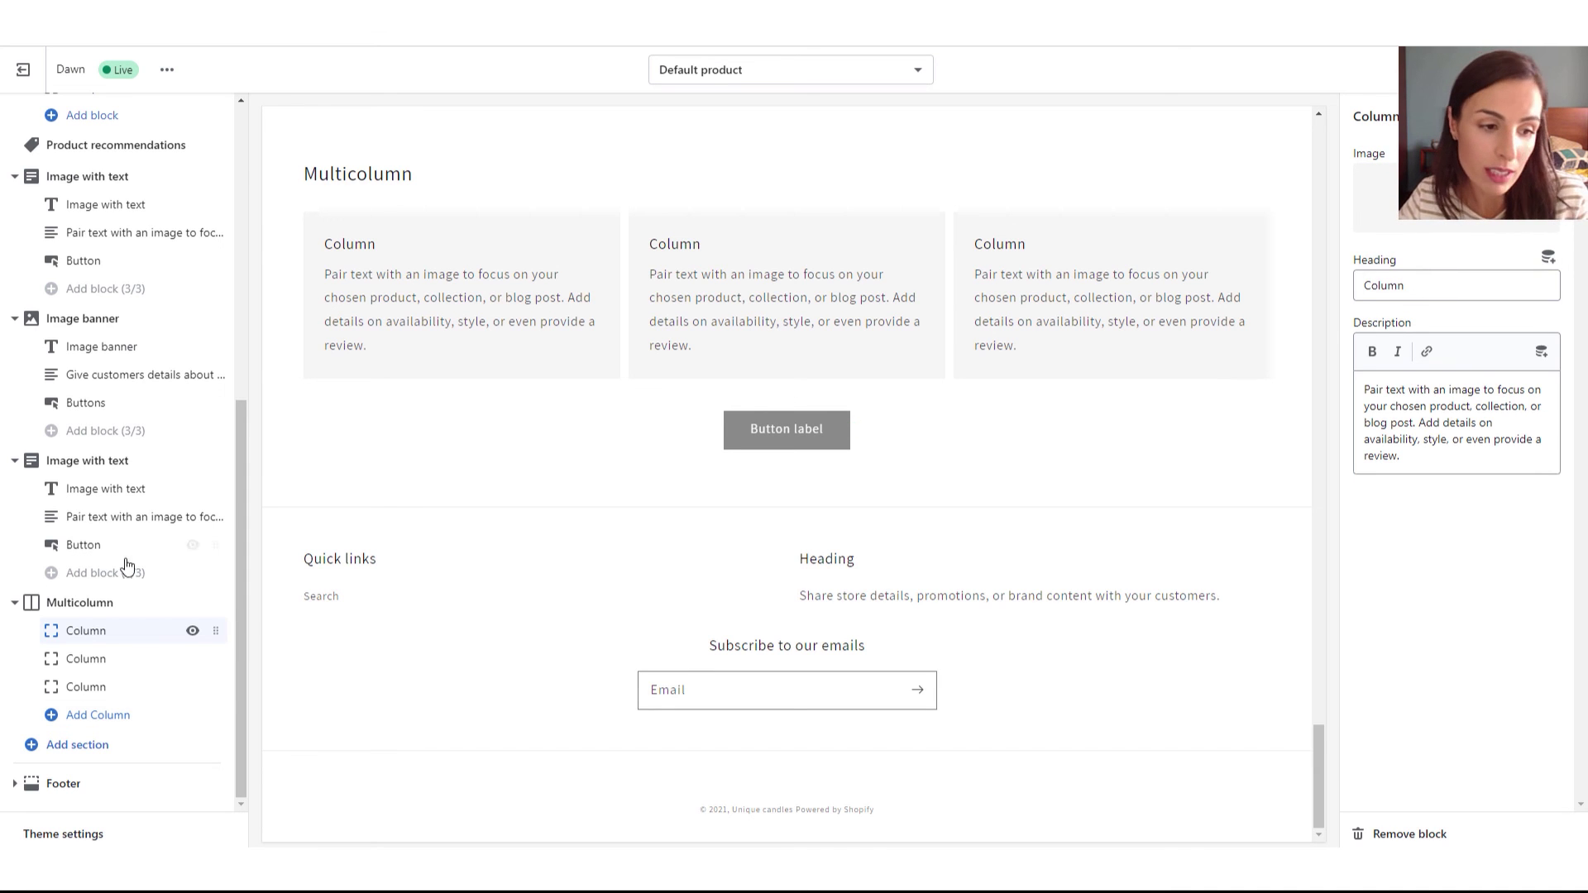
pyautogui.click(101, 691)
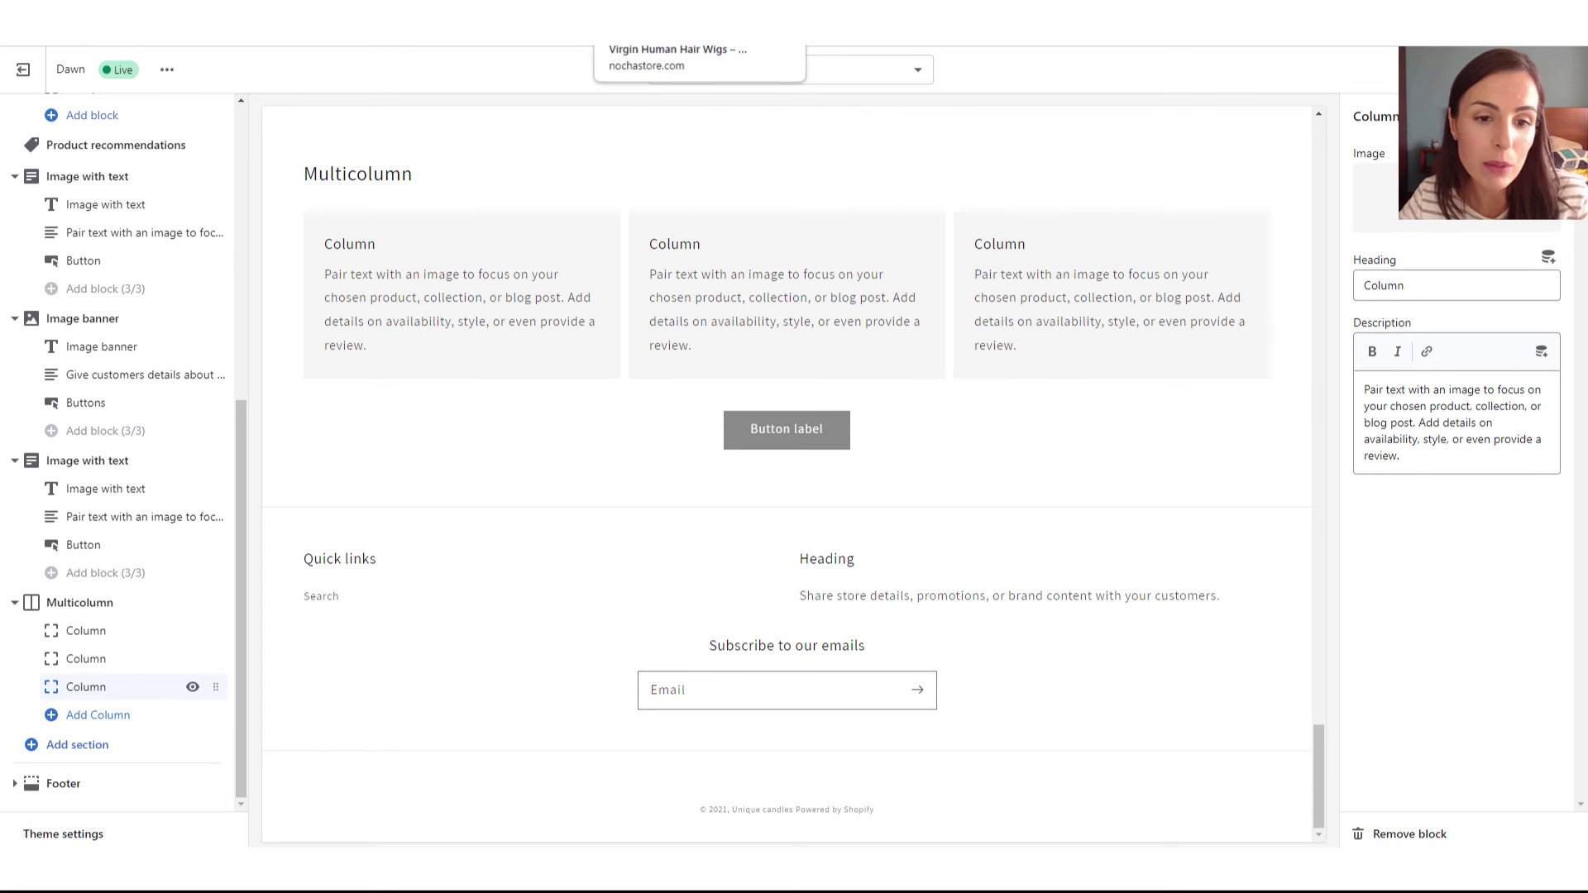
# Switch to the live NochaStore product page and scroll up to the Cap For Lace Front Wig diagram
pyautogui.click(612, 25)
pyautogui.scroll(8, 811, 546)
pyautogui.scroll(2, 811, 546)
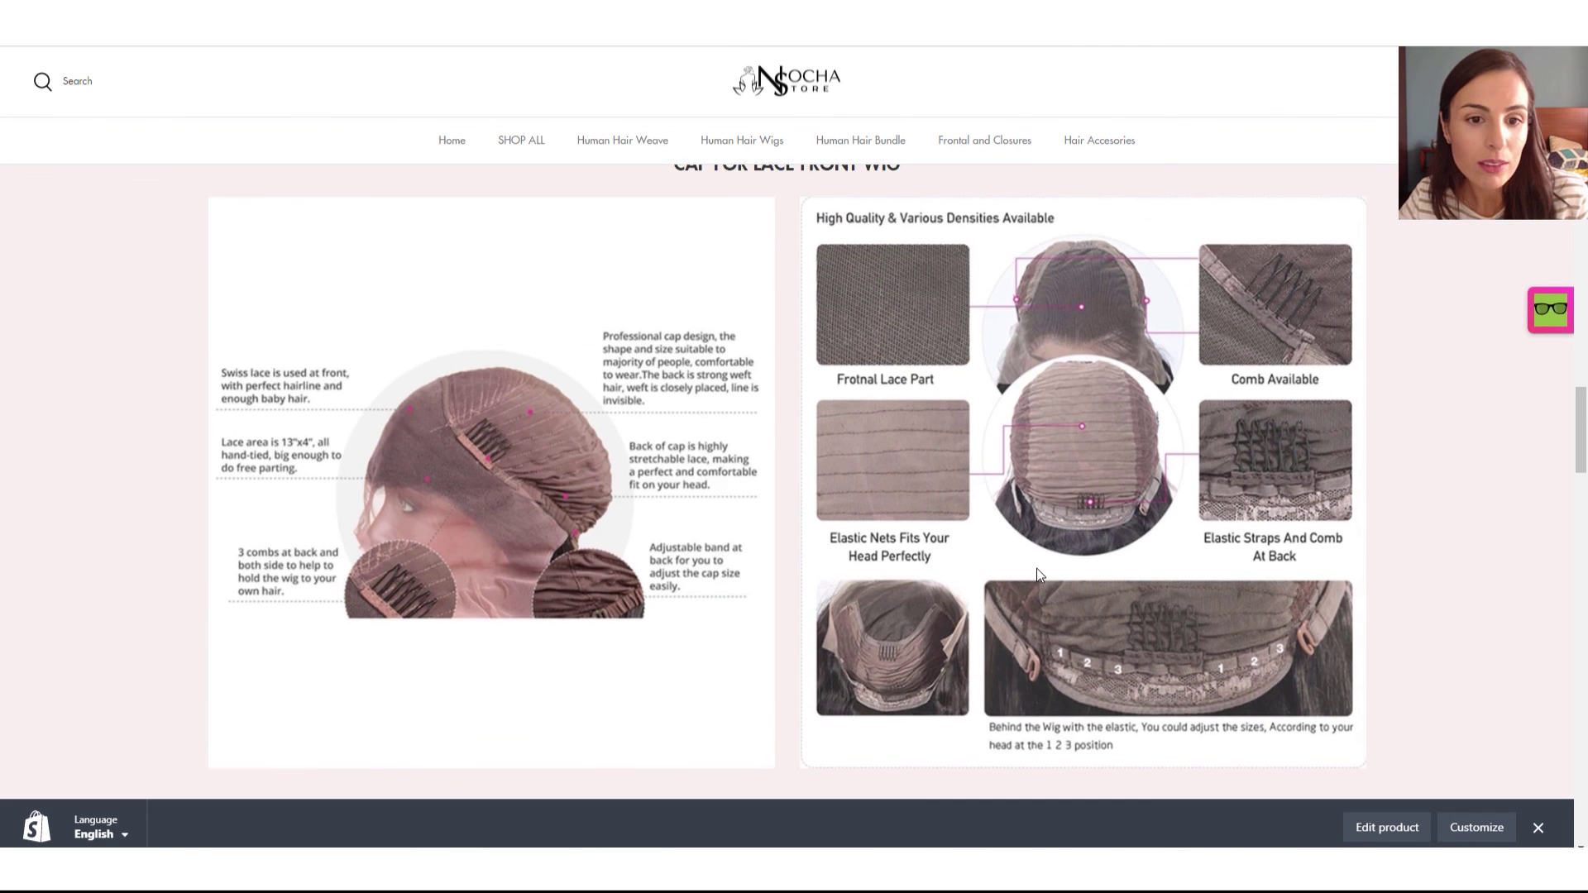